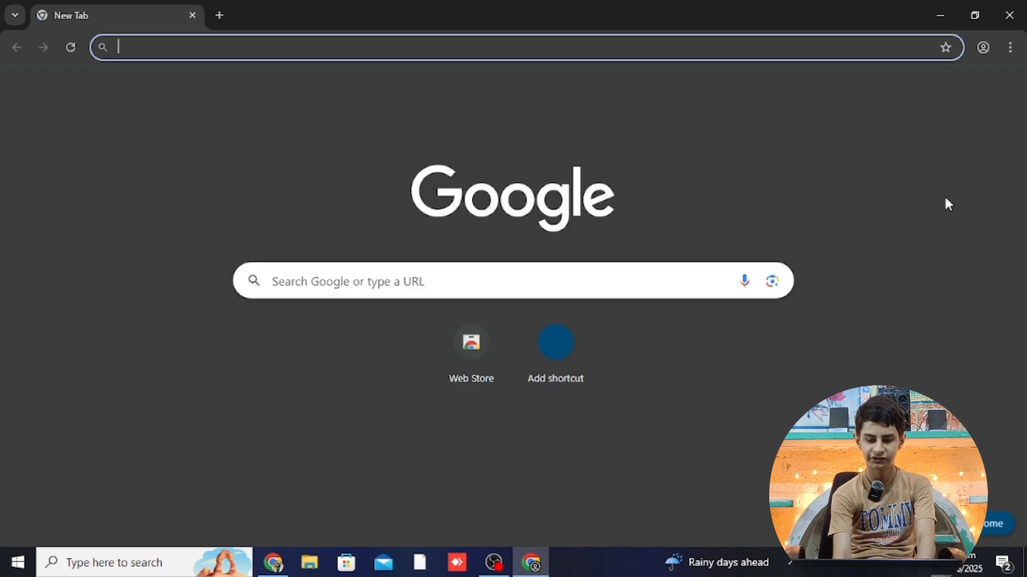
# Switch to another Chrome profile's window and close the old window
pyautogui.click(1011, 48)
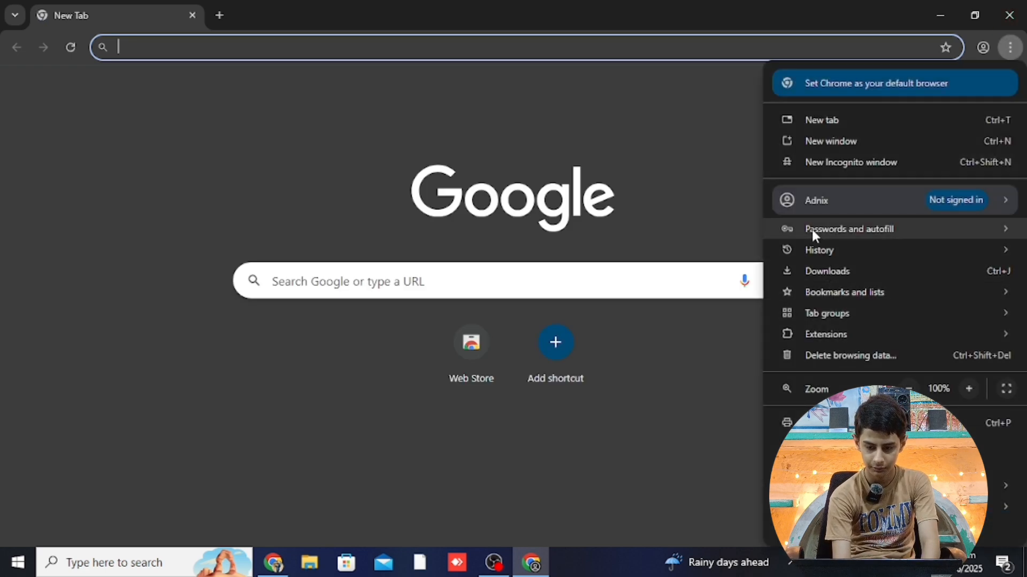
pyautogui.moveTo(801, 200)
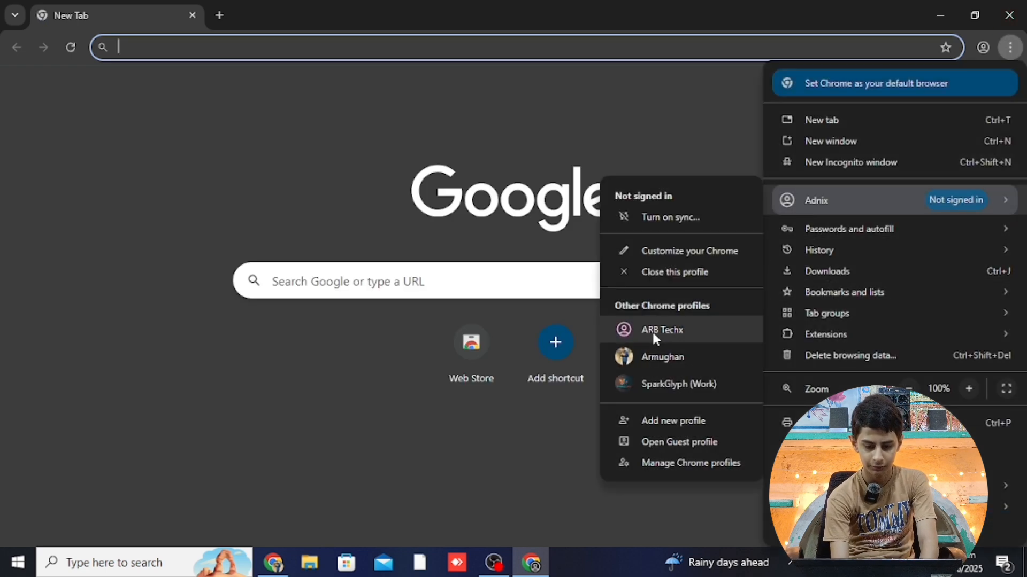
pyautogui.click(653, 335)
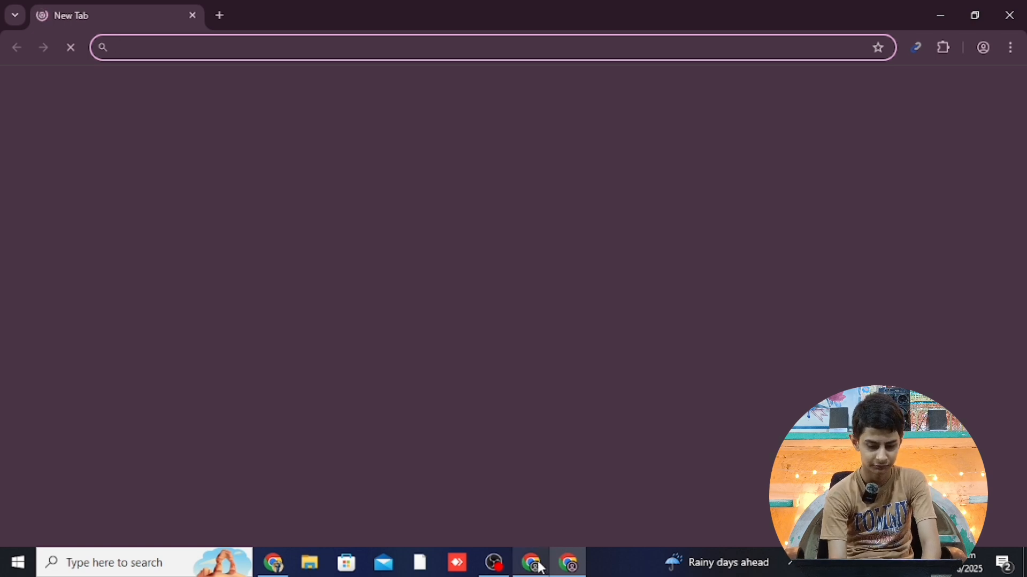
pyautogui.click(1023, 6)
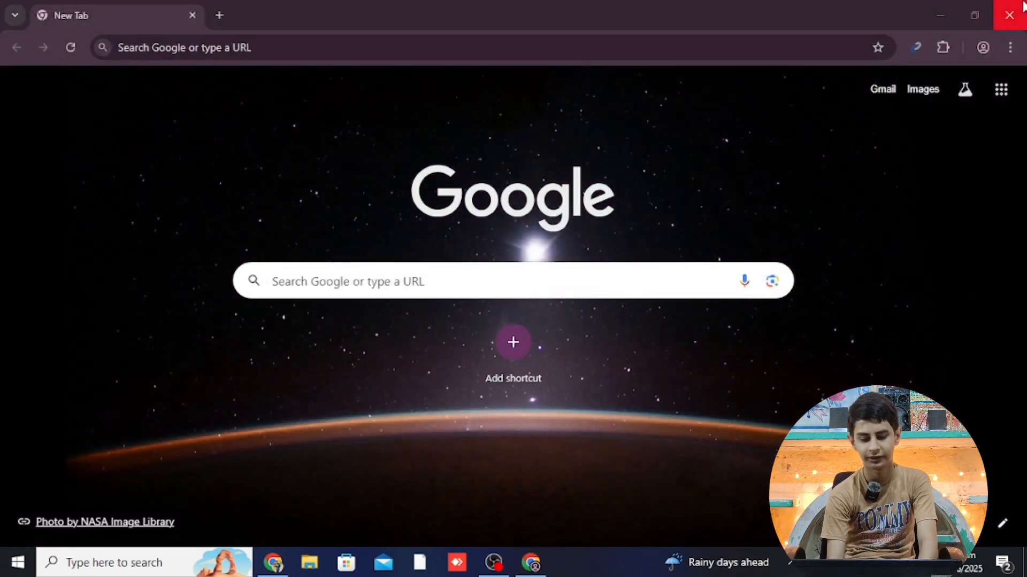
# Load lovable.dev in the address bar
pyautogui.click(259, 49)
pyautogui.write('l')
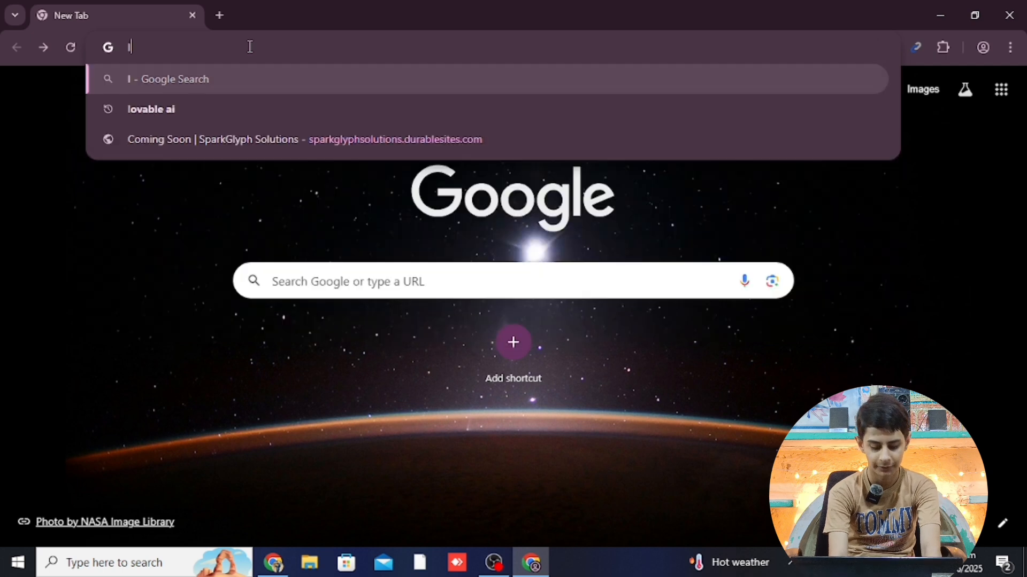
pyautogui.write('ova')
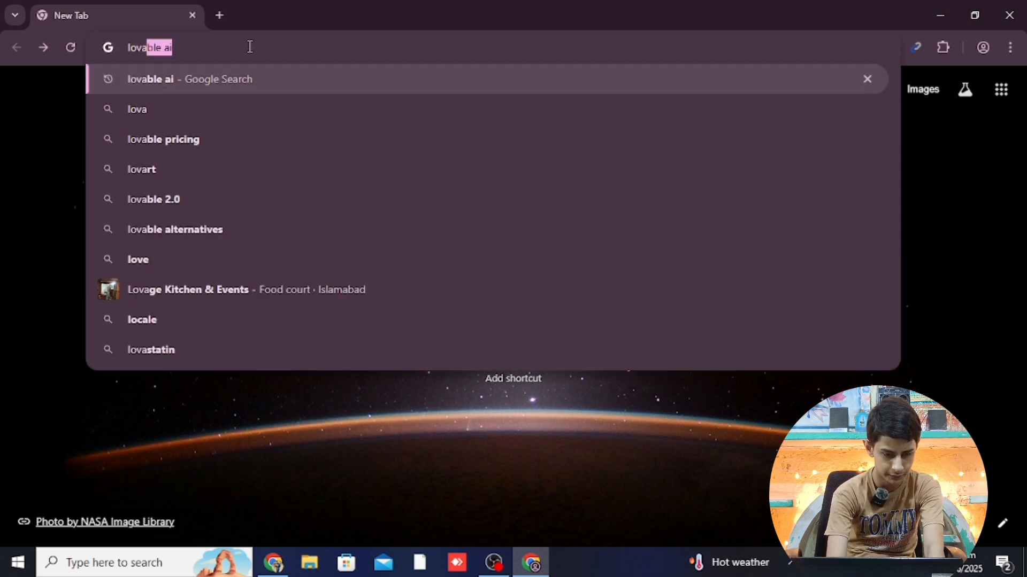
pyautogui.write('bl')
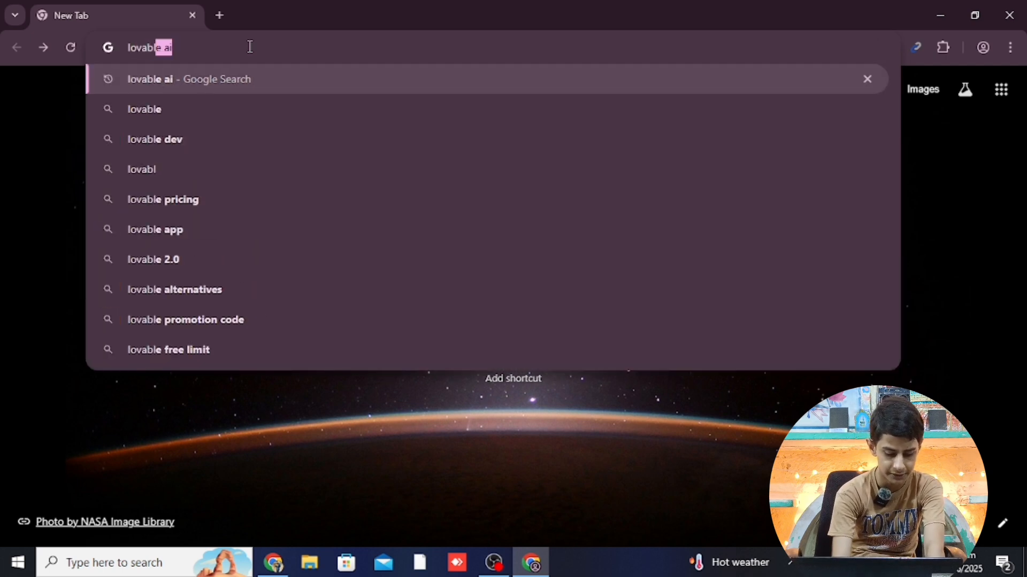
pyautogui.write('e.dev')
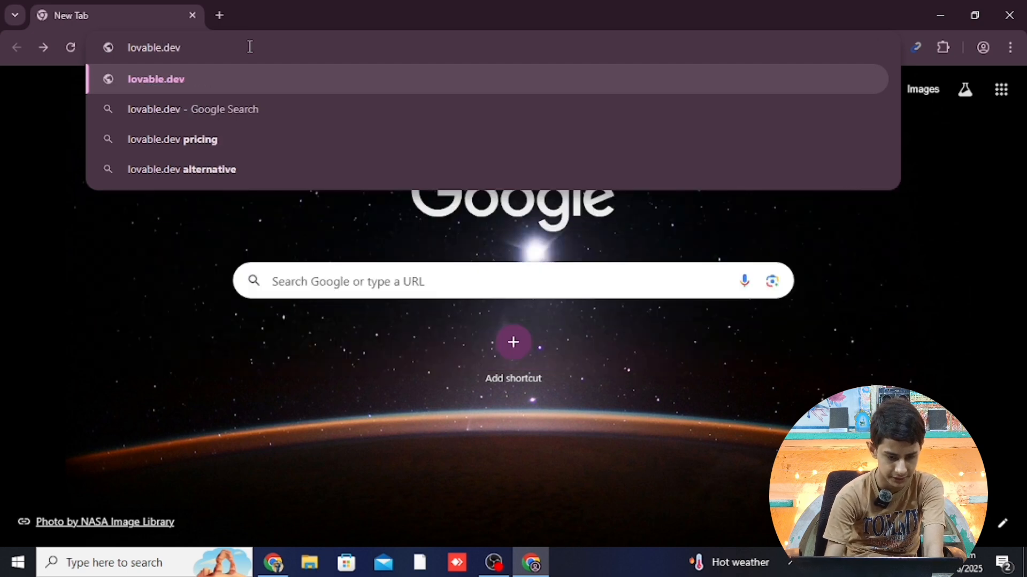
pyautogui.press('Return')
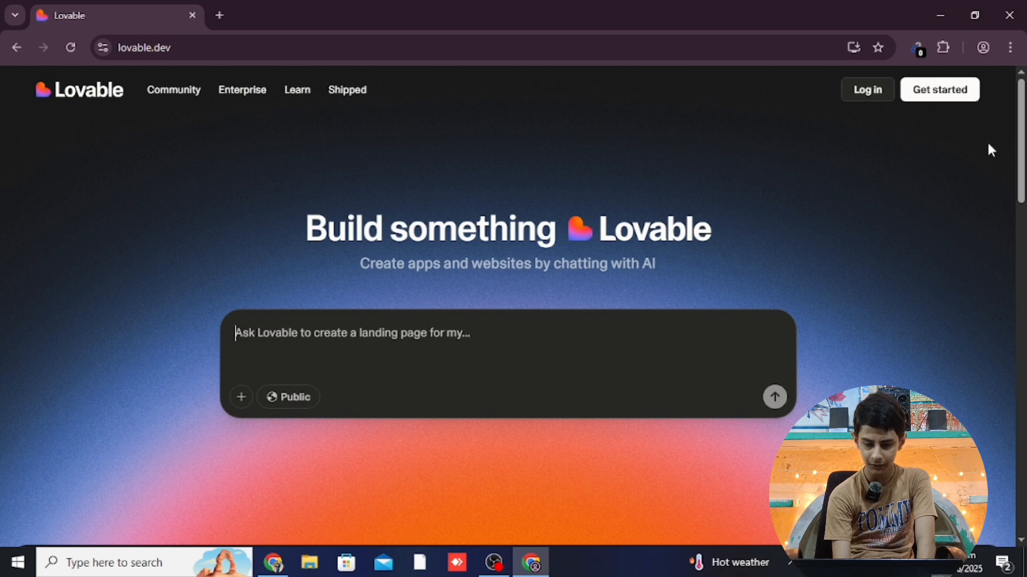
# Scroll down the lovable.dev home page to the From the Community project grid
pyautogui.scroll(-3, 1021, 181)
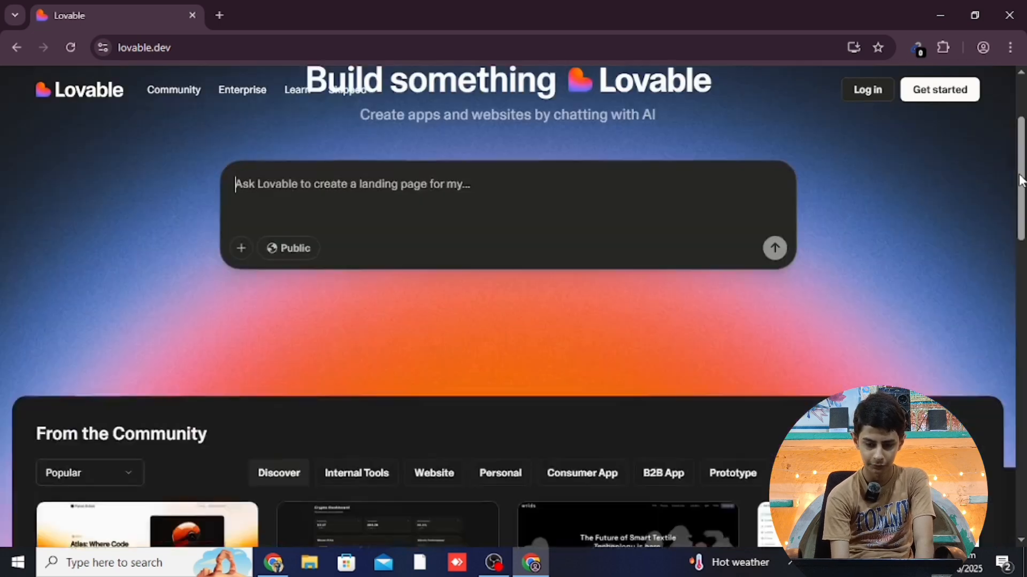
pyautogui.moveTo(1021, 181); pyautogui.dragTo(1022, 396)
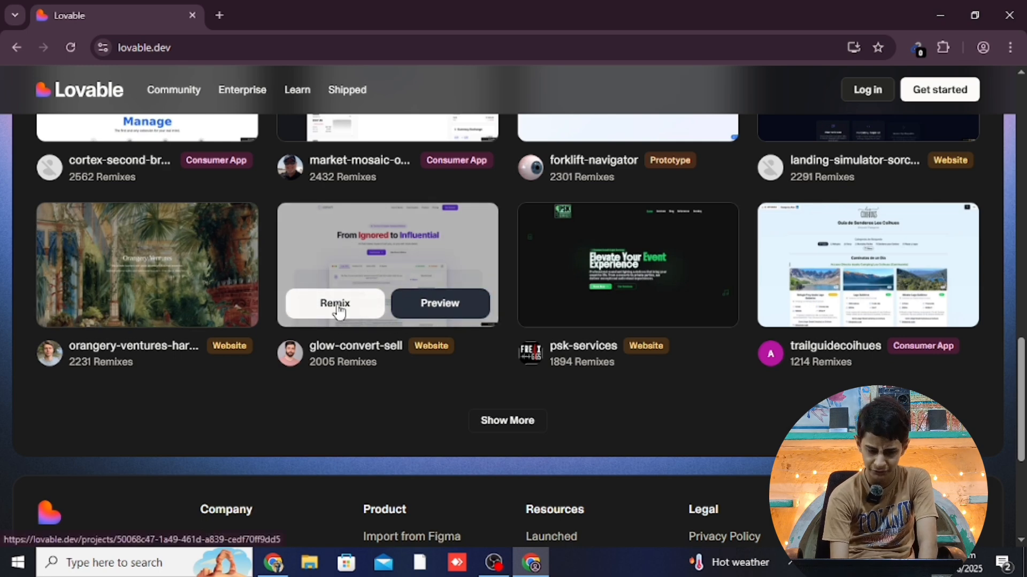
pyautogui.click(427, 313)
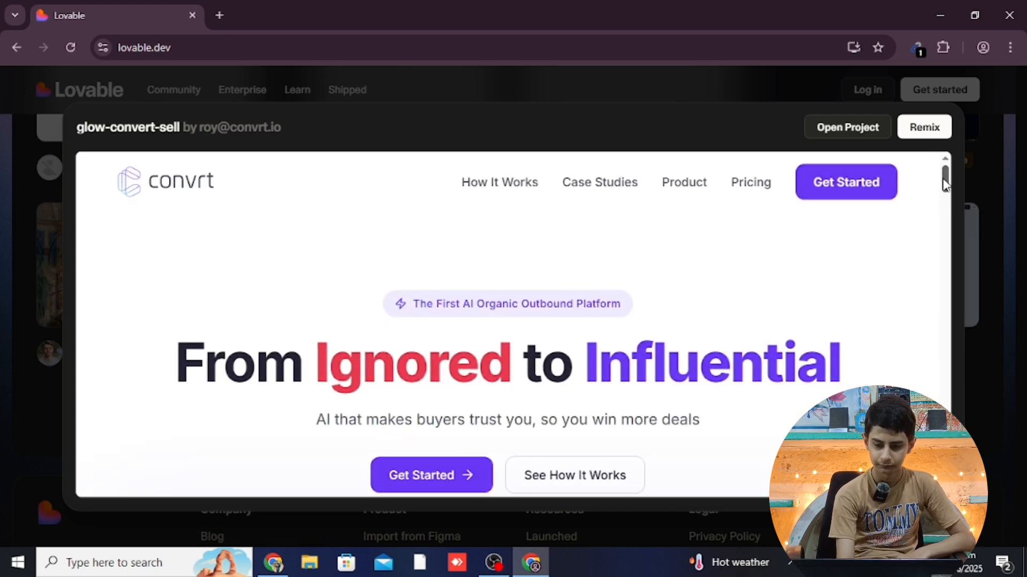
pyautogui.moveTo(946, 185); pyautogui.dragTo(945, 221)
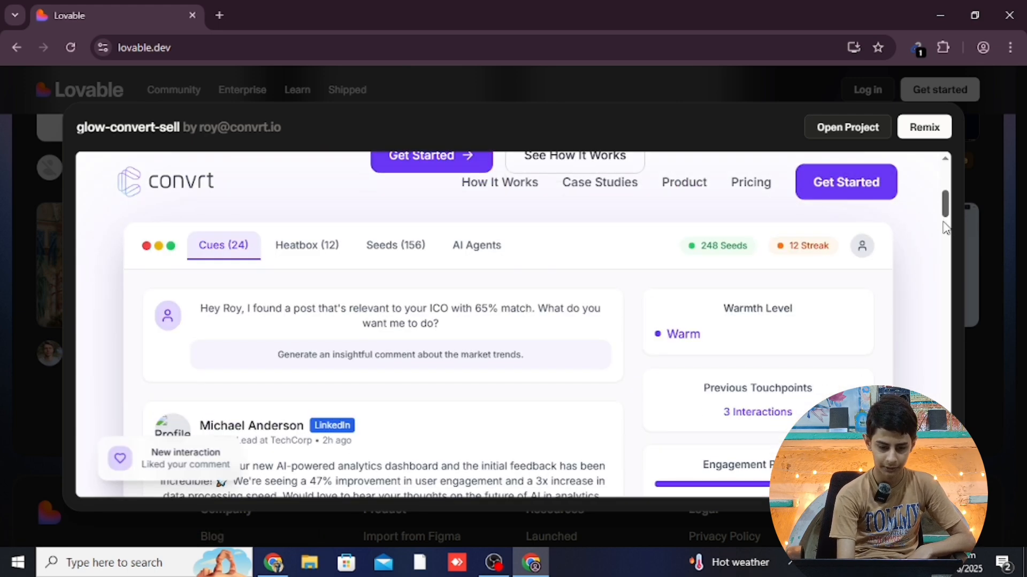
pyautogui.scroll(-2, 945, 219)
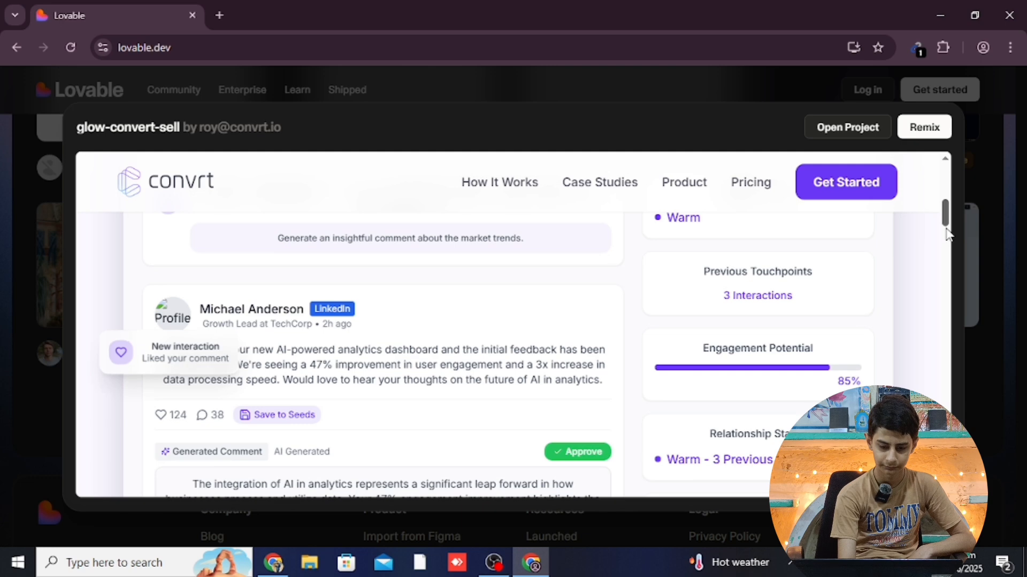
pyautogui.scroll(-6, 945, 215)
pyautogui.scroll(2, 944, 213)
pyautogui.scroll(10, 944, 213)
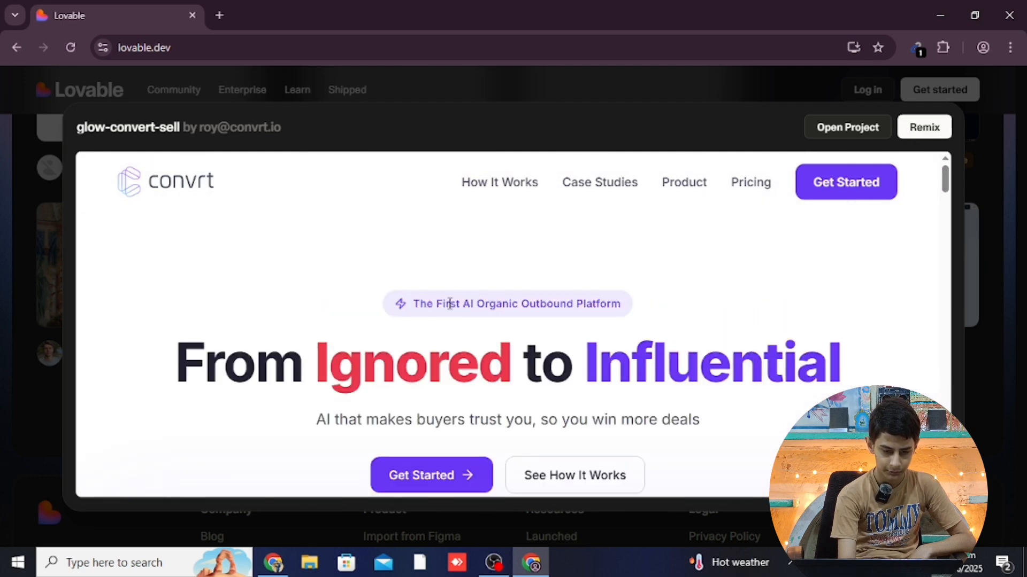
pyautogui.click(447, 476)
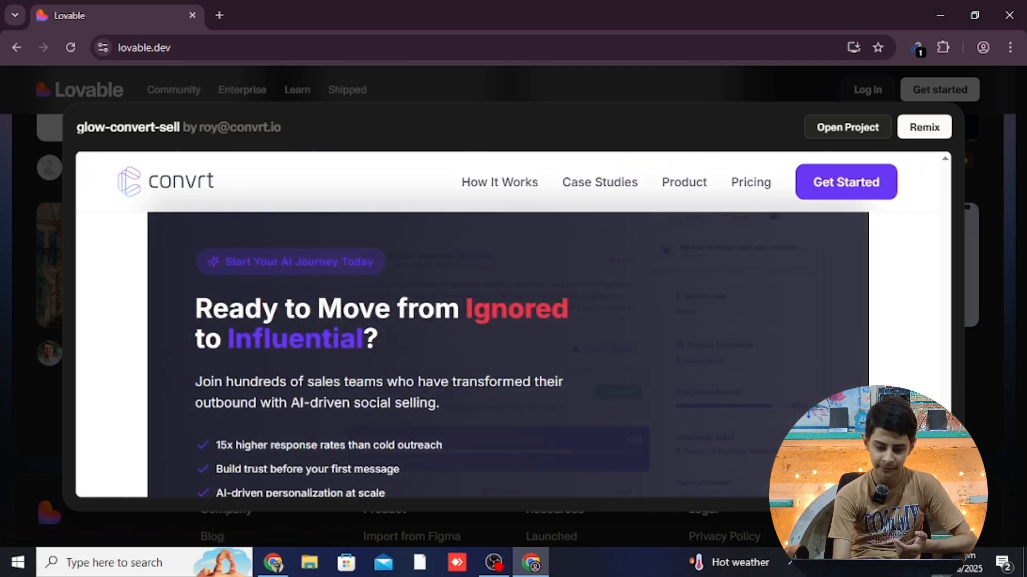
pyautogui.scroll(-3, 508, 342)
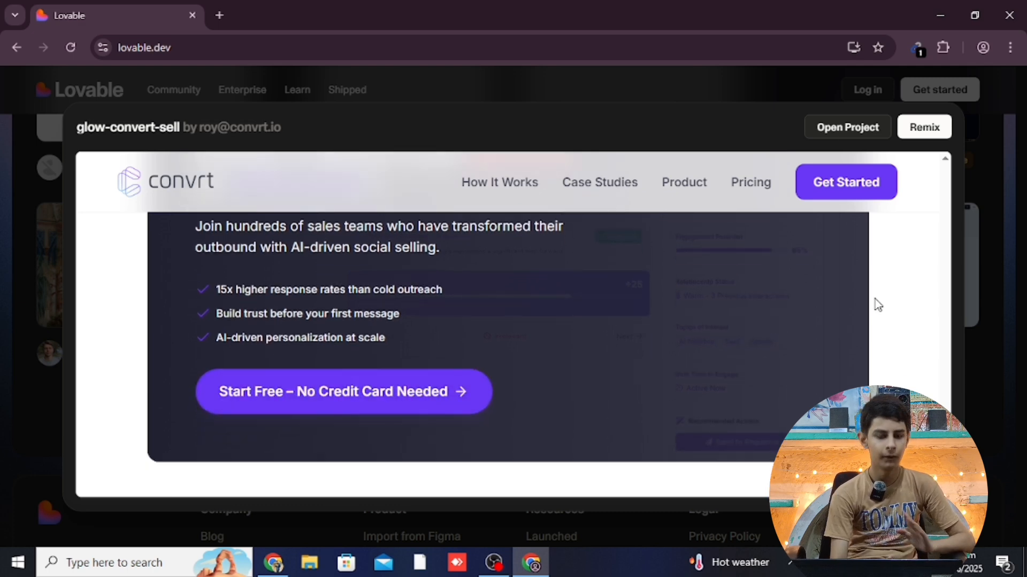
pyautogui.click(859, 188)
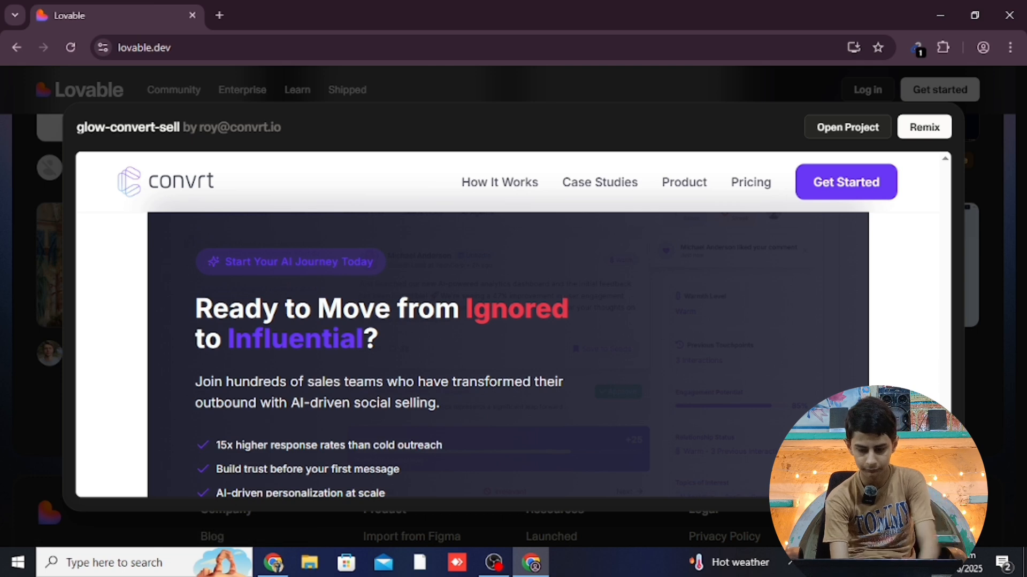
pyautogui.scroll(-4, 513, 342)
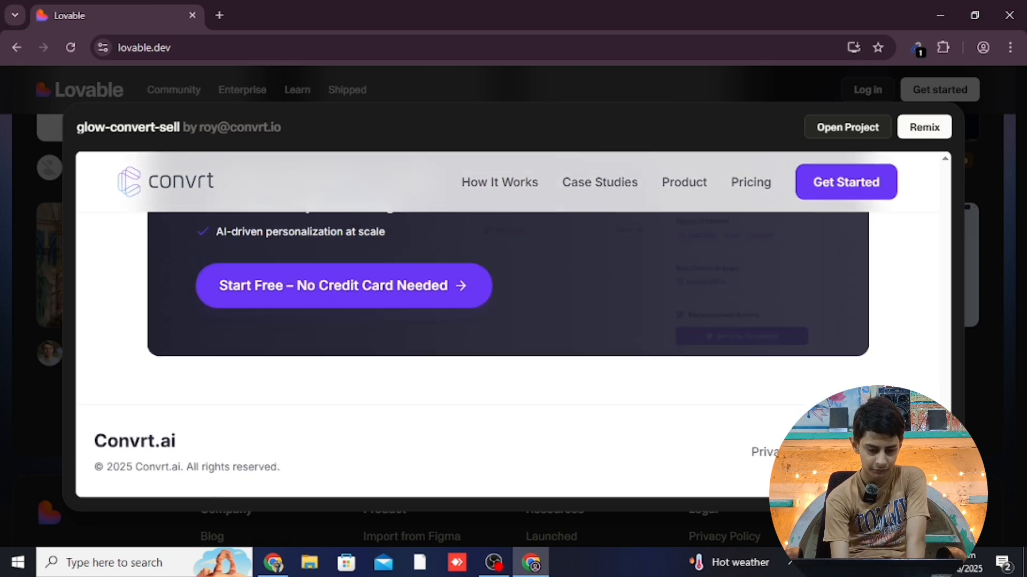
pyautogui.scroll(3, 513, 342)
pyautogui.scroll(10, 536, 268)
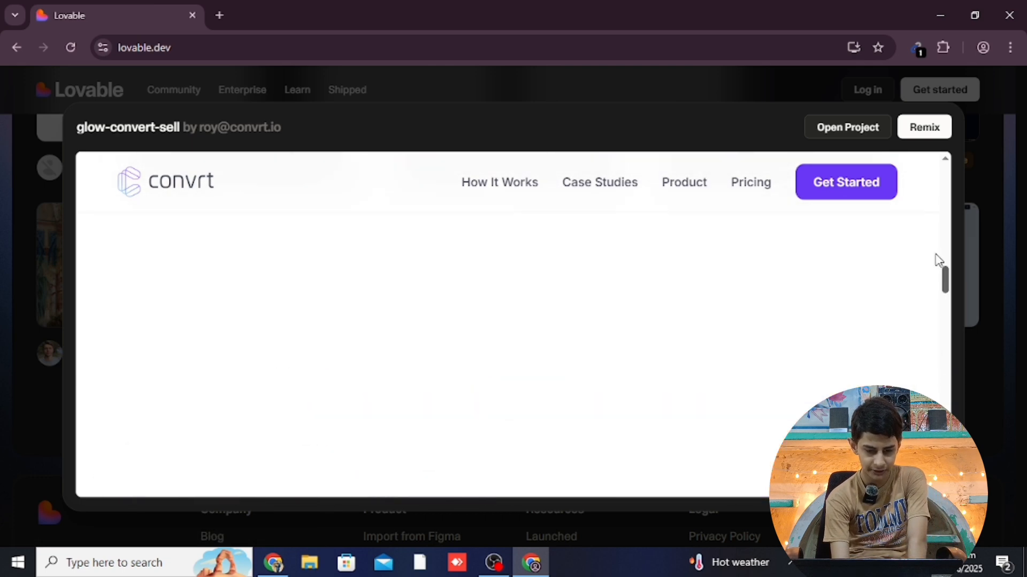
pyautogui.scroll(5, 932, 240)
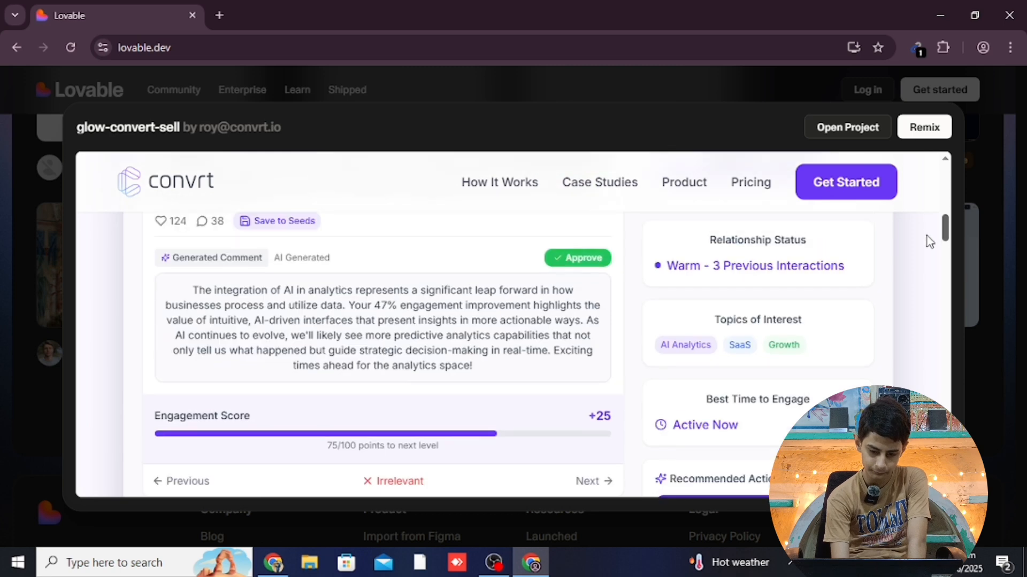
pyautogui.scroll(-2, 931, 247)
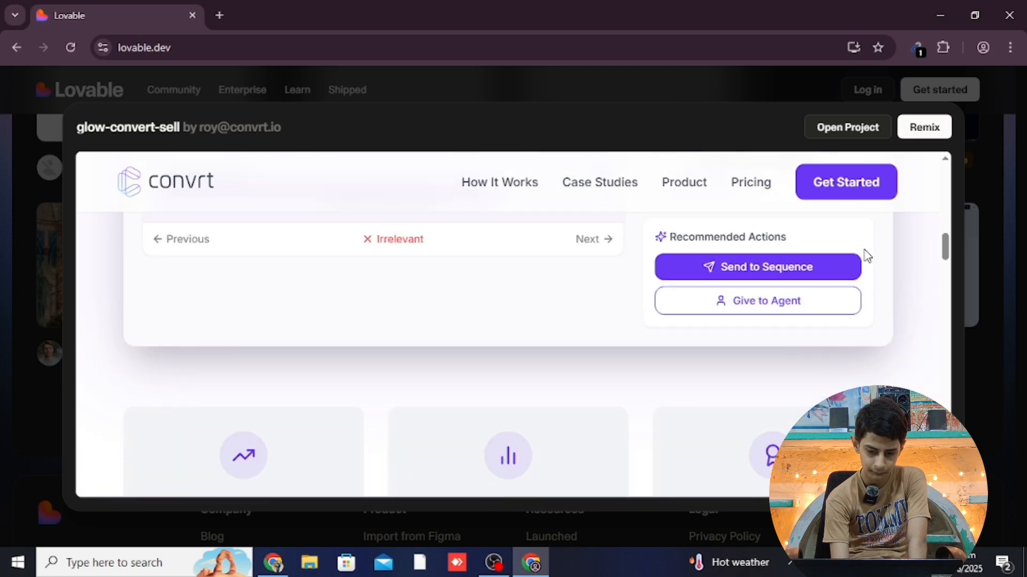
pyautogui.moveTo(944, 241); pyautogui.dragTo(928, 182)
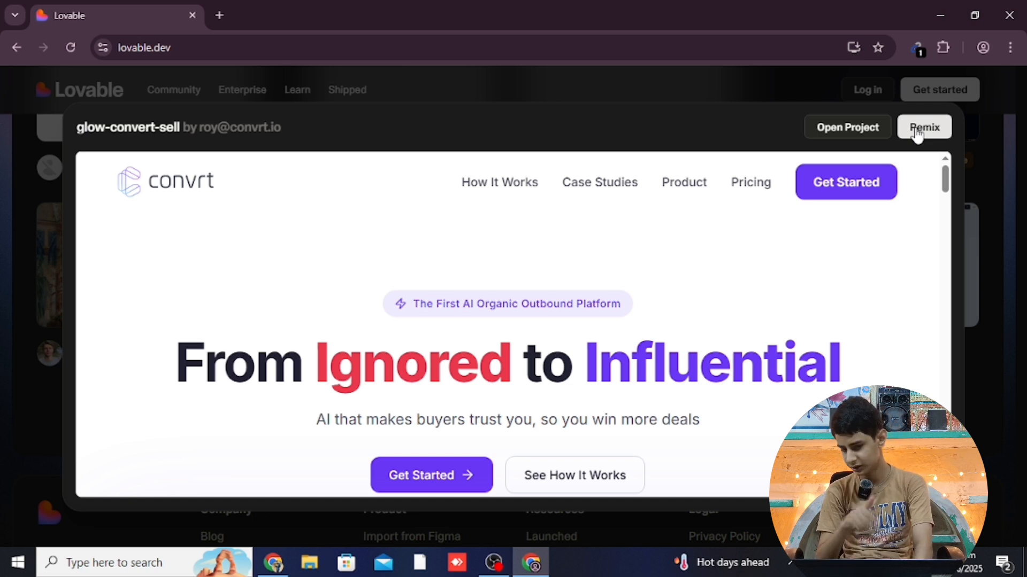
pyautogui.click(775, 84)
pyautogui.moveTo(471, 336)
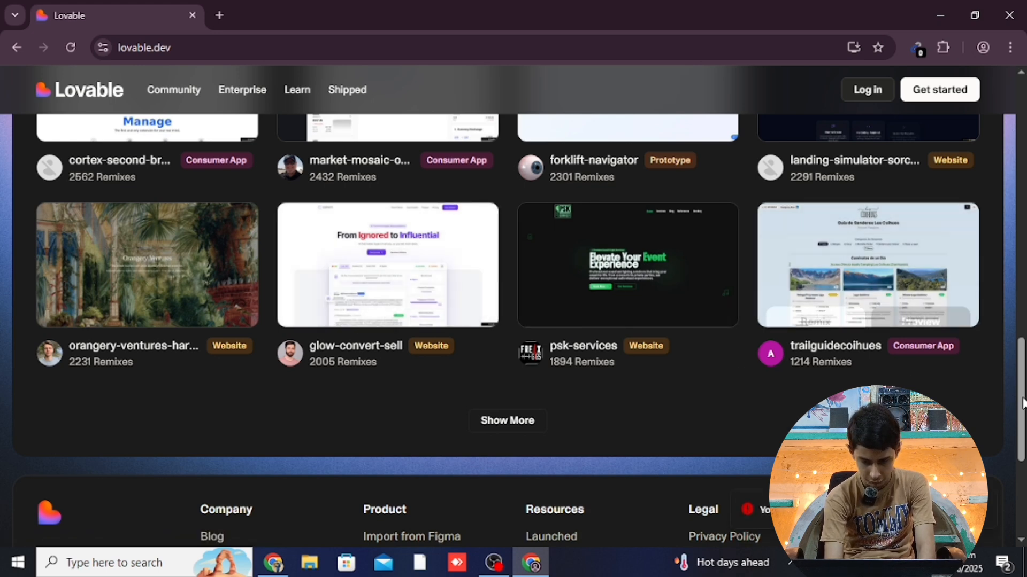
pyautogui.moveTo(1021, 409); pyautogui.dragTo(1019, 151)
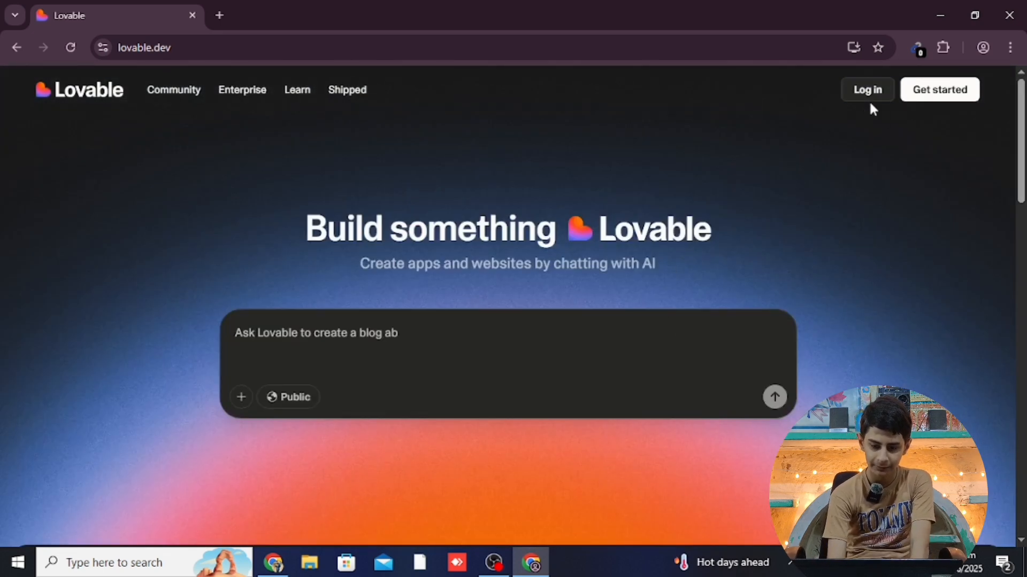
# Start a Lovable account via Get started, signing up with Google
pyautogui.click(937, 105)
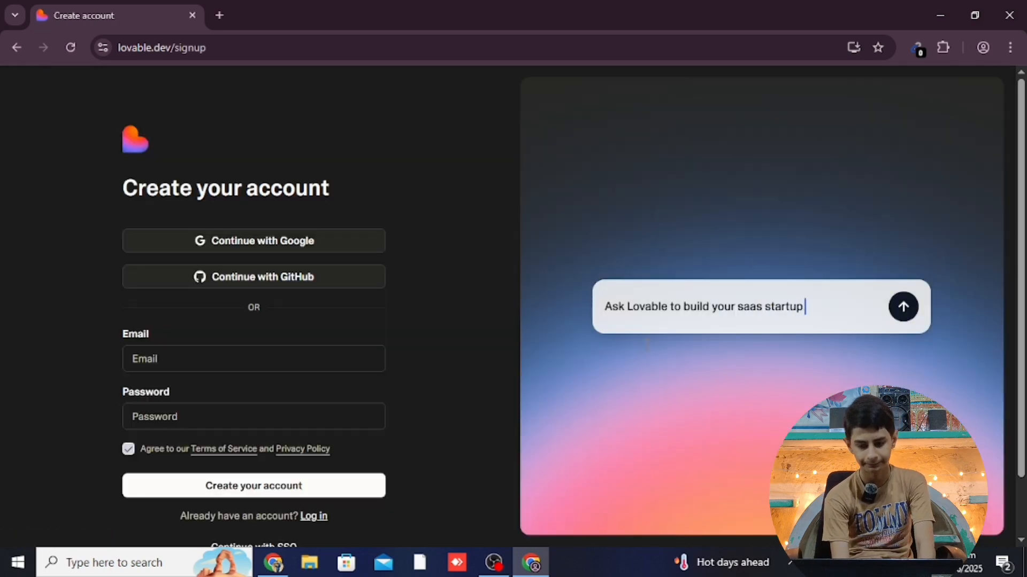
pyautogui.click(303, 244)
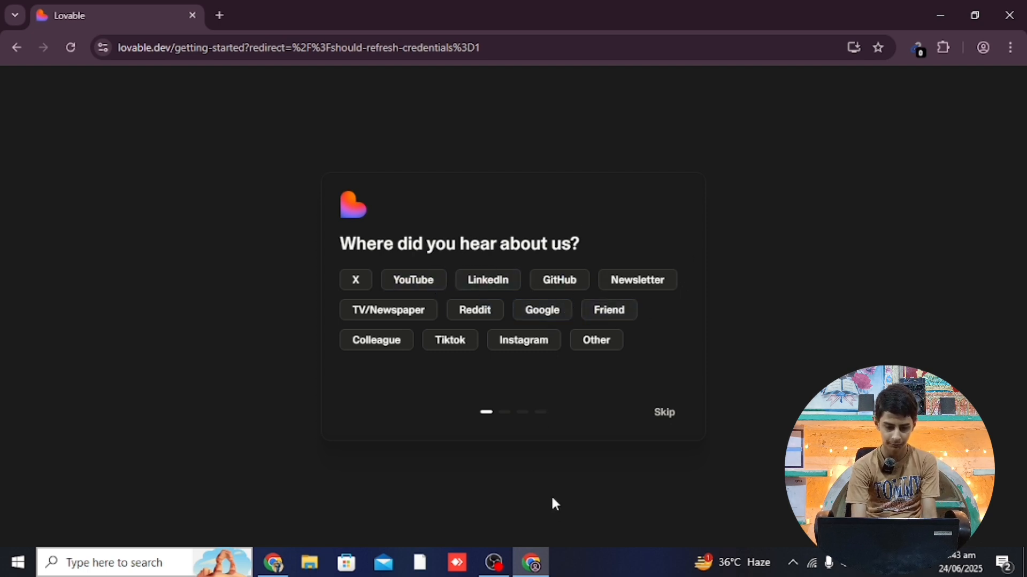
# Answer onboarding: Other as source, Personal Projects use, Educator role, Other as build type
pyautogui.click(591, 341)
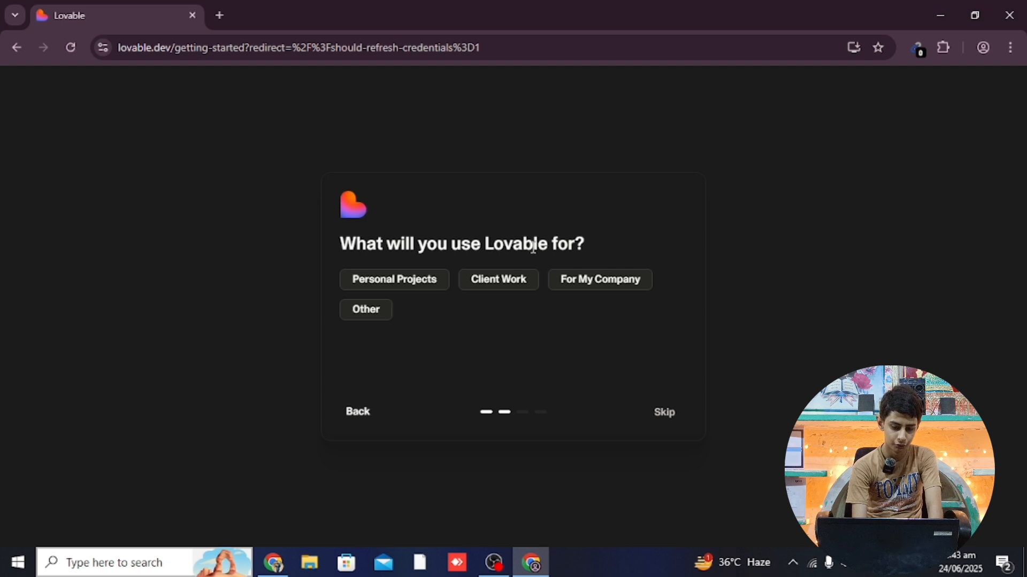
pyautogui.click(413, 288)
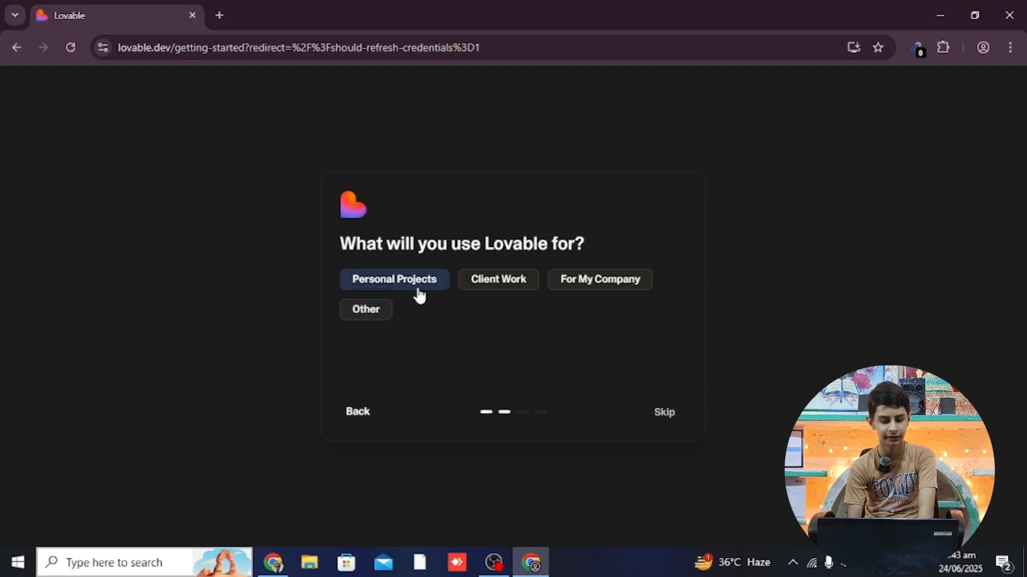
pyautogui.click(419, 291)
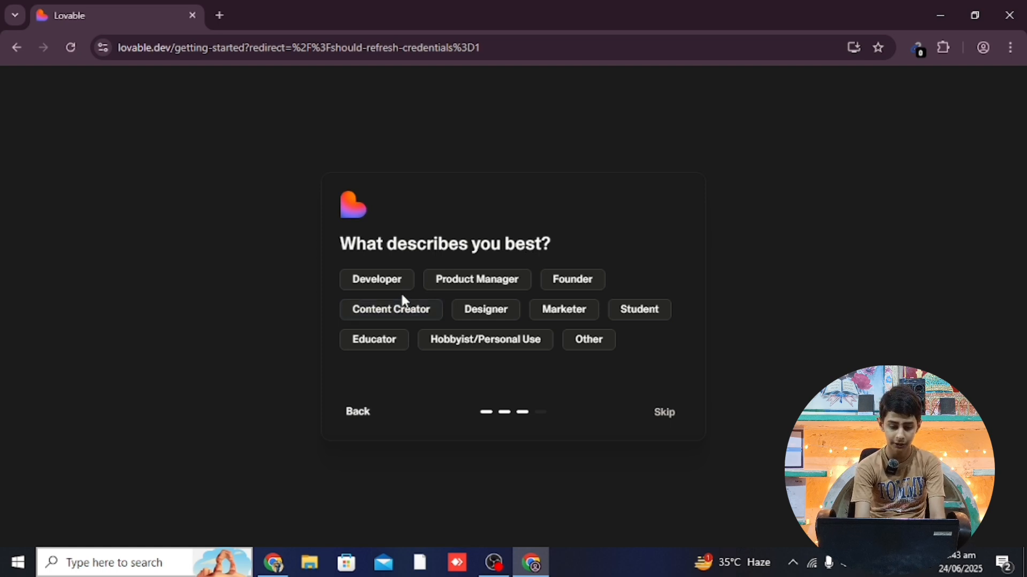
pyautogui.click(403, 310)
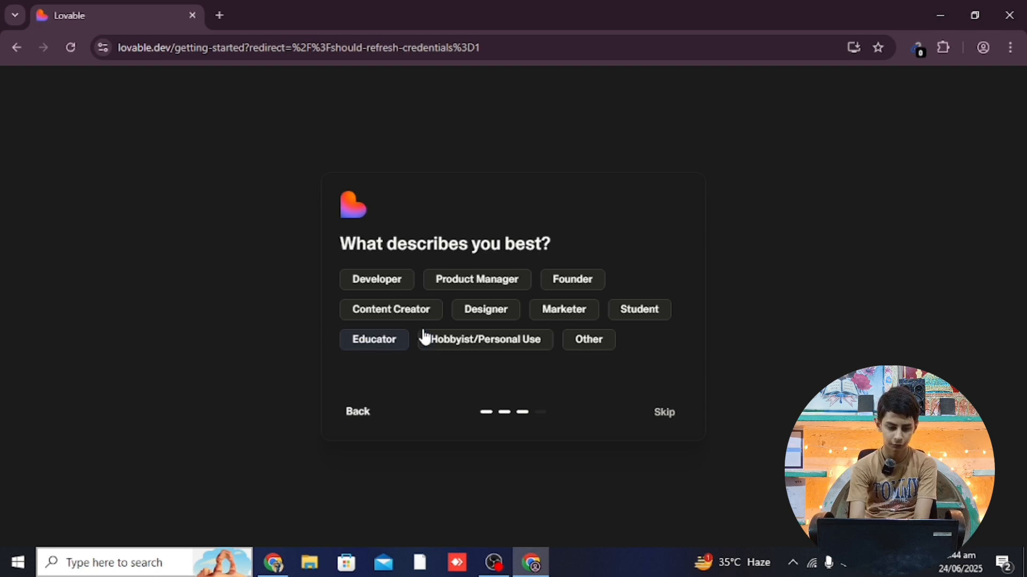
pyautogui.click(400, 342)
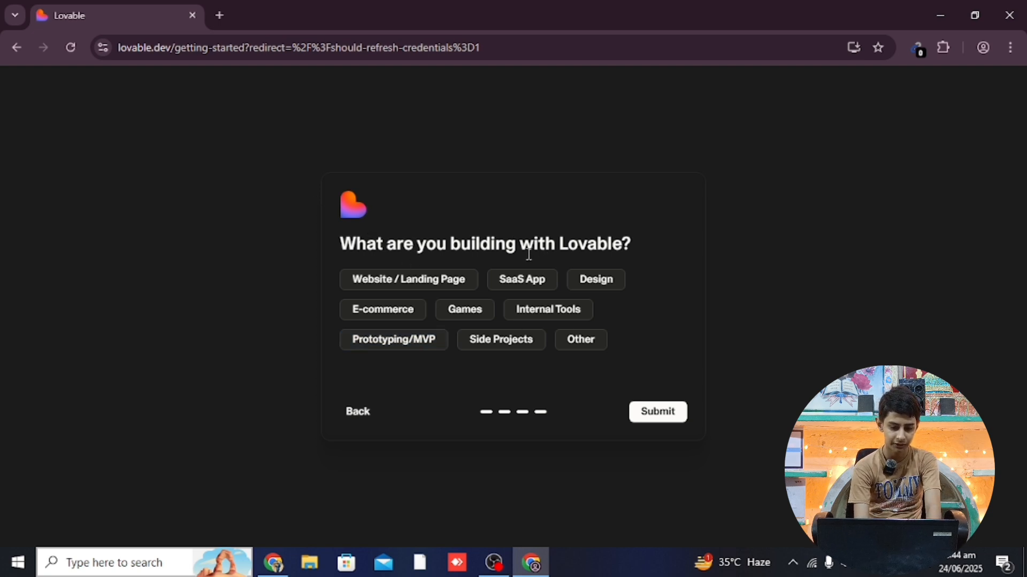
pyautogui.click(425, 308)
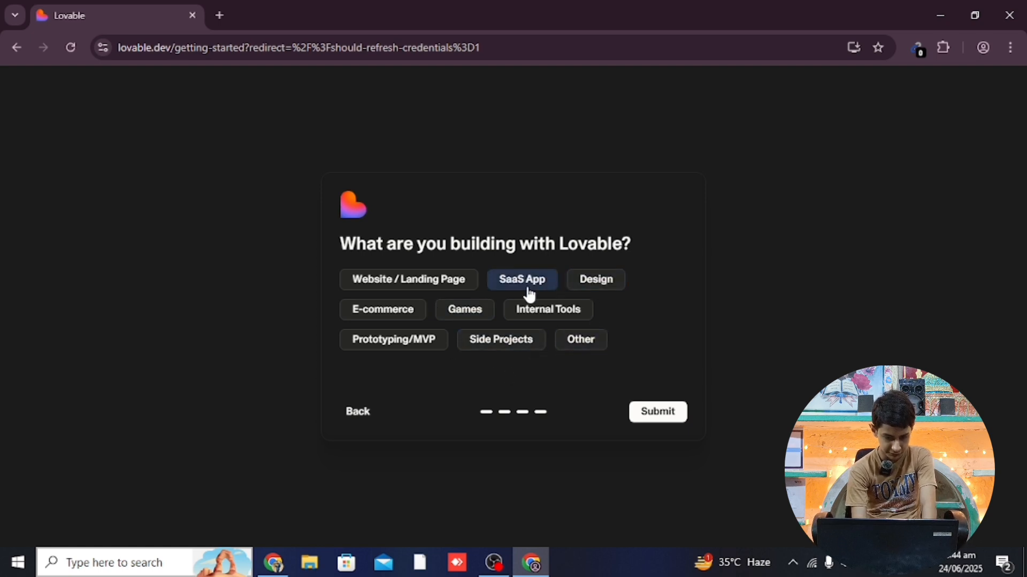
pyautogui.click(585, 352)
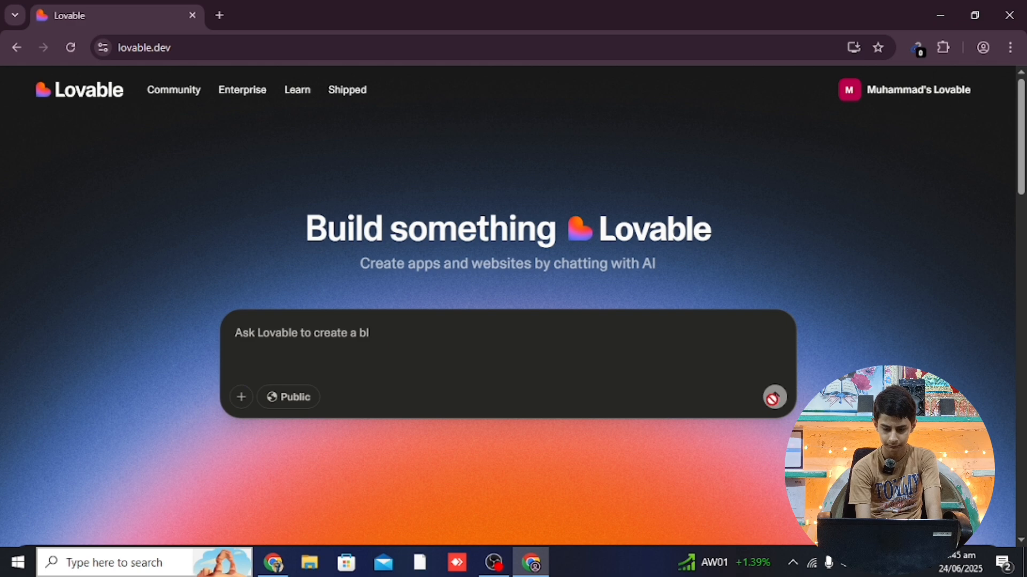
# Scroll down to the community row showing the landing-simulator Engine Arcade template
pyautogui.scroll(-5, 1022, 223)
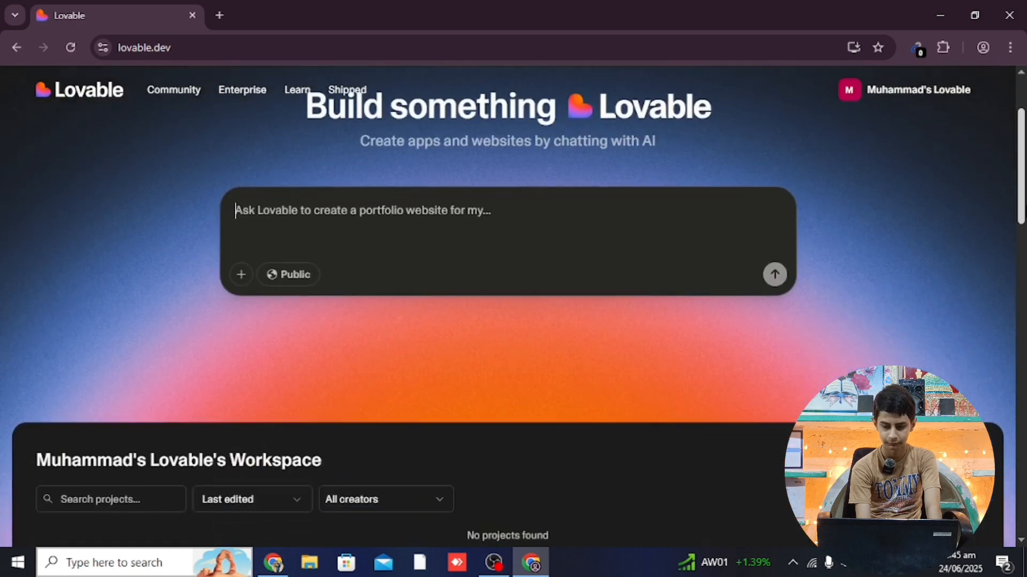
pyautogui.scroll(-7, 1022, 231)
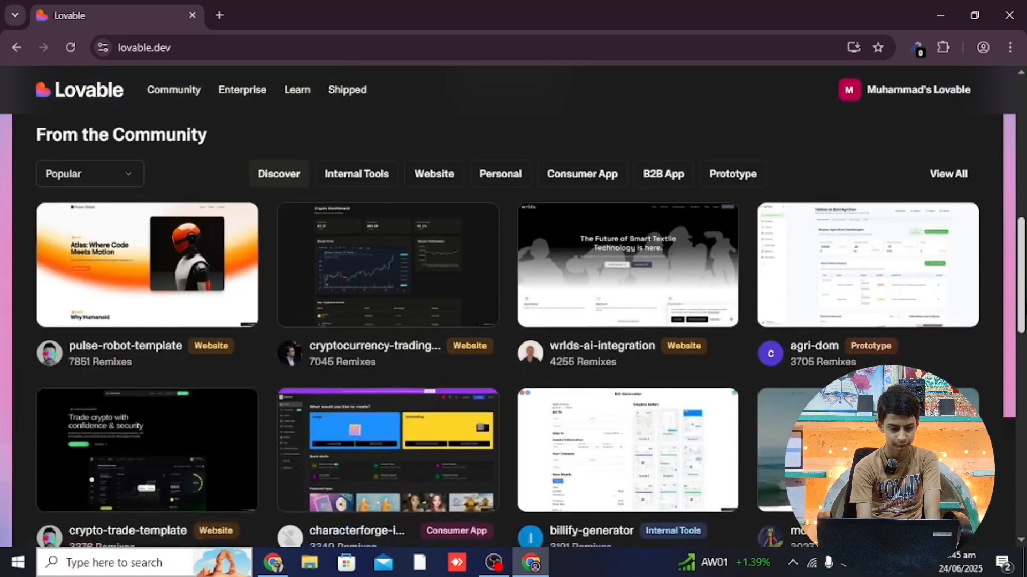
pyautogui.scroll(-6, 1019, 381)
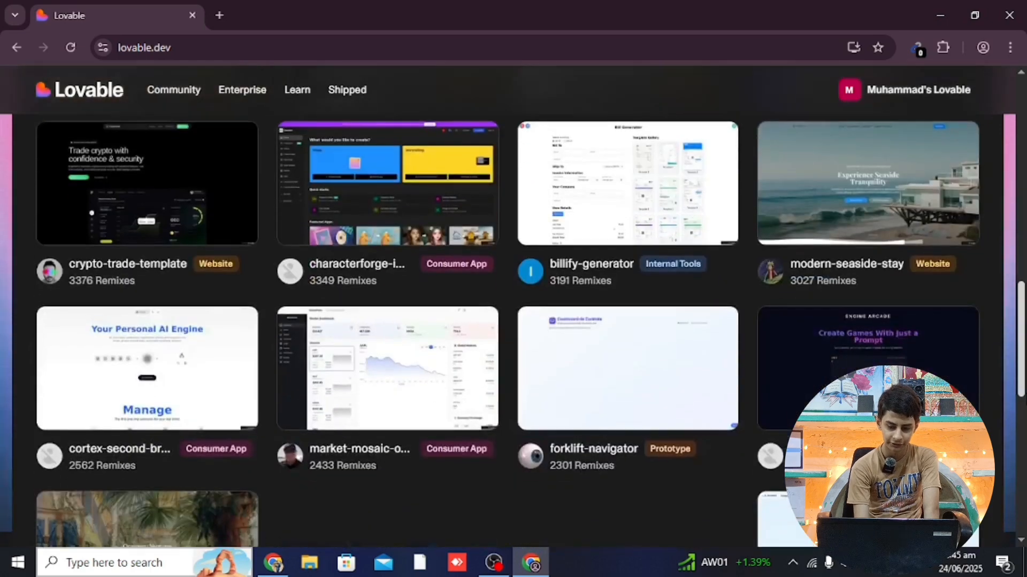
pyautogui.scroll(3, 1019, 381)
pyautogui.scroll(-4, 1018, 381)
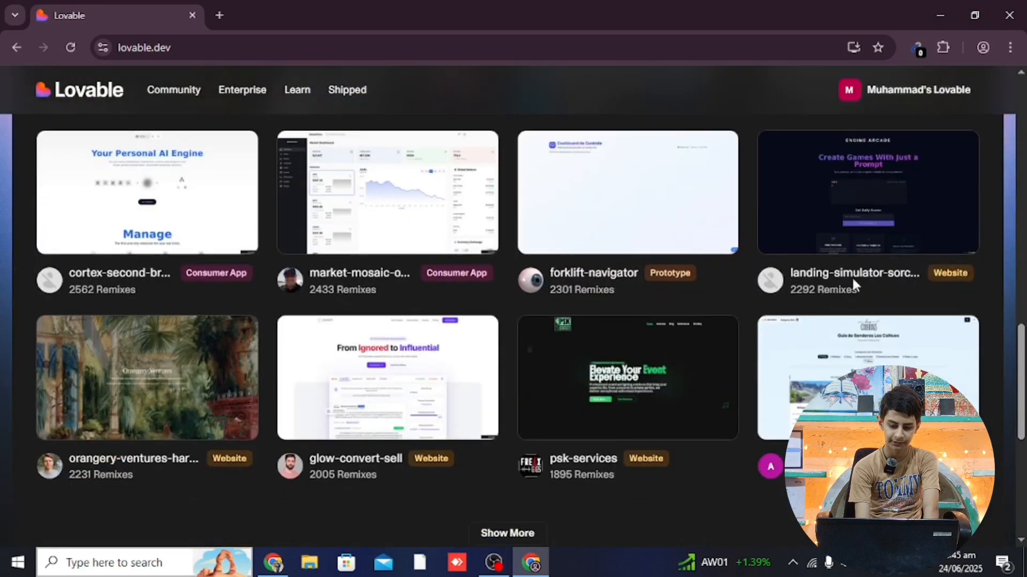
pyautogui.moveTo(799, 222)
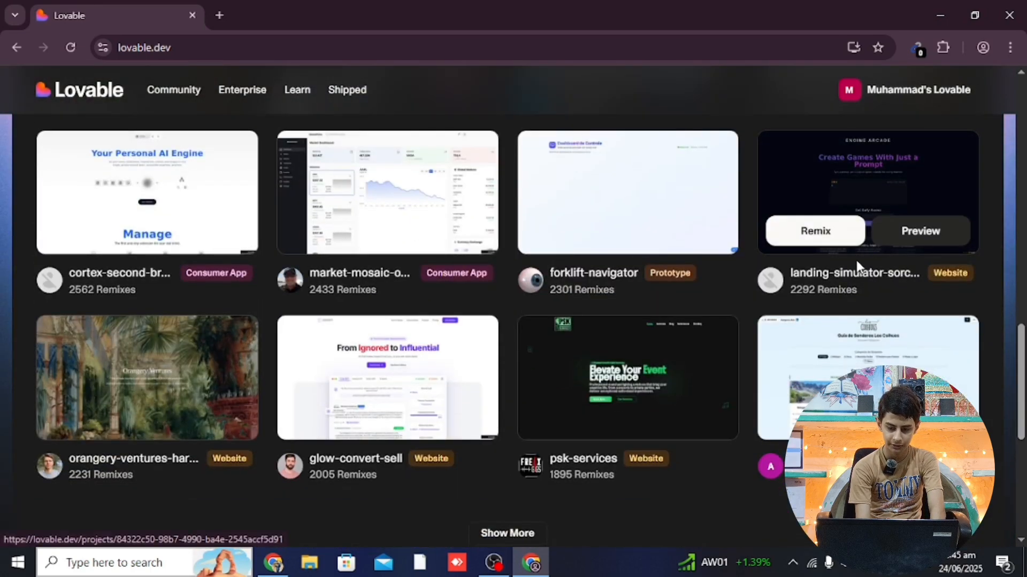
# Remix the landing-simulator Engine Arcade template and scroll through its page preview
pyautogui.click(816, 238)
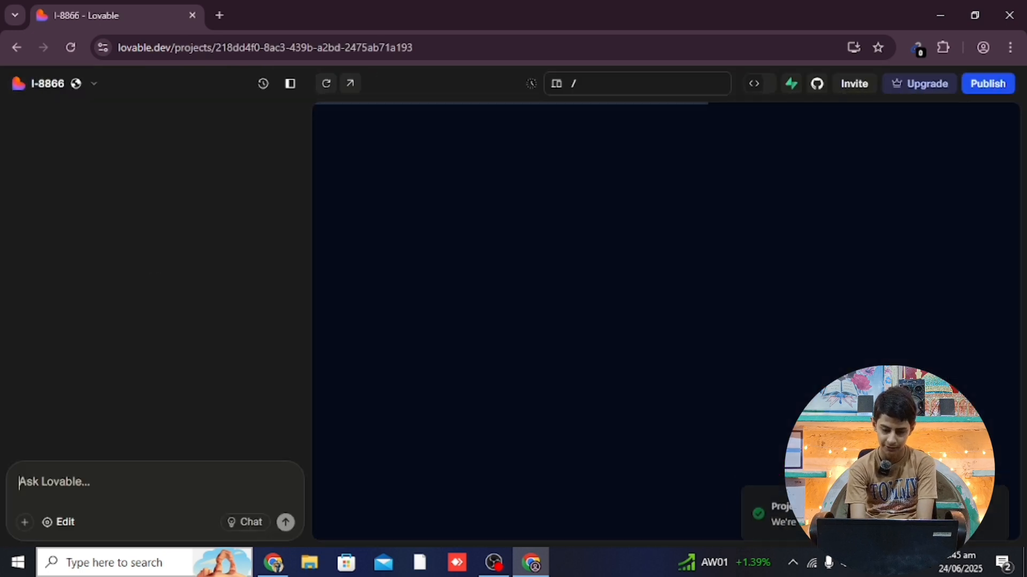
pyautogui.click(743, 477)
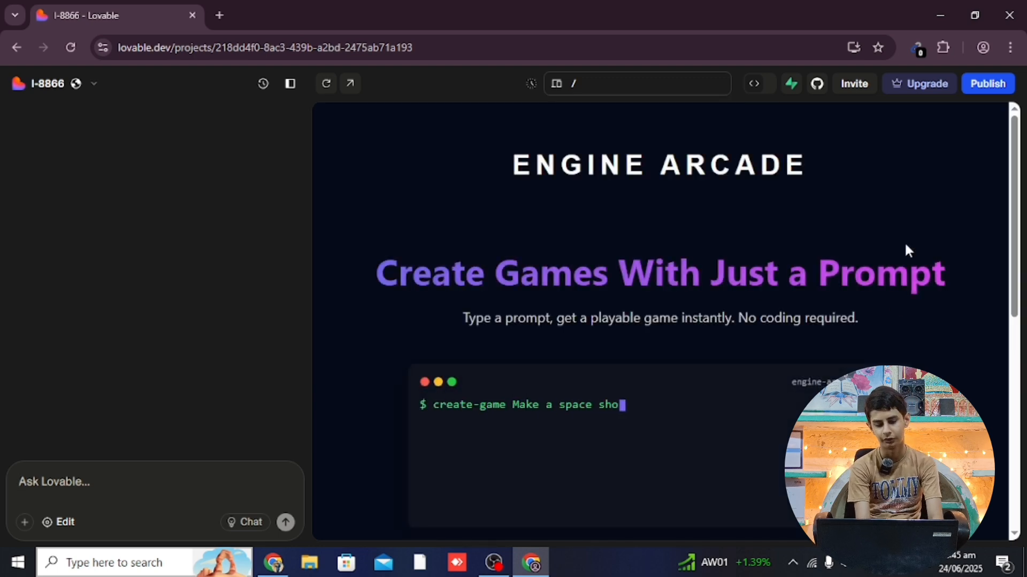
pyautogui.moveTo(1014, 170); pyautogui.dragTo(1014, 237)
pyautogui.scroll(-5, 660, 321)
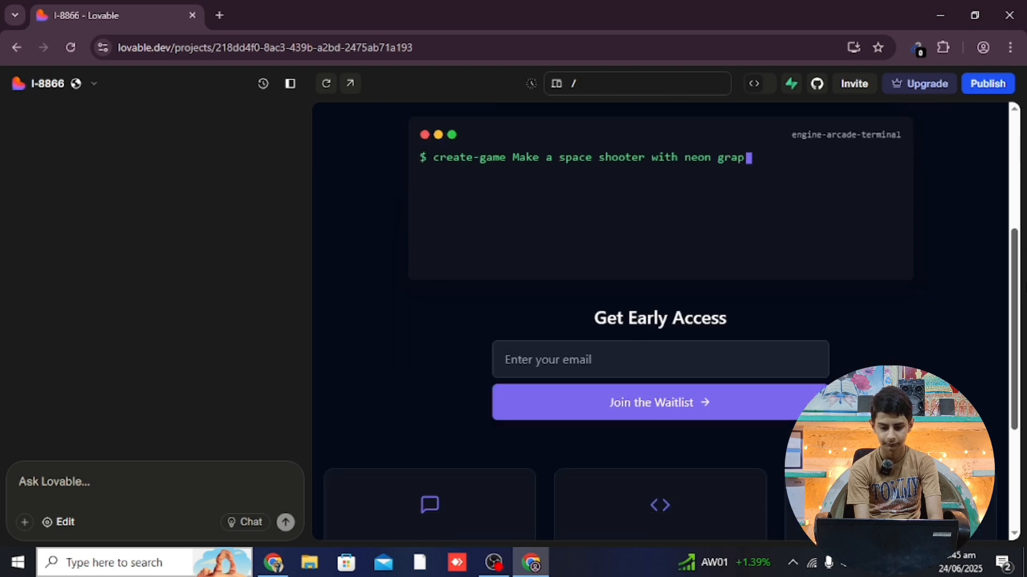
pyautogui.scroll(5, 660, 321)
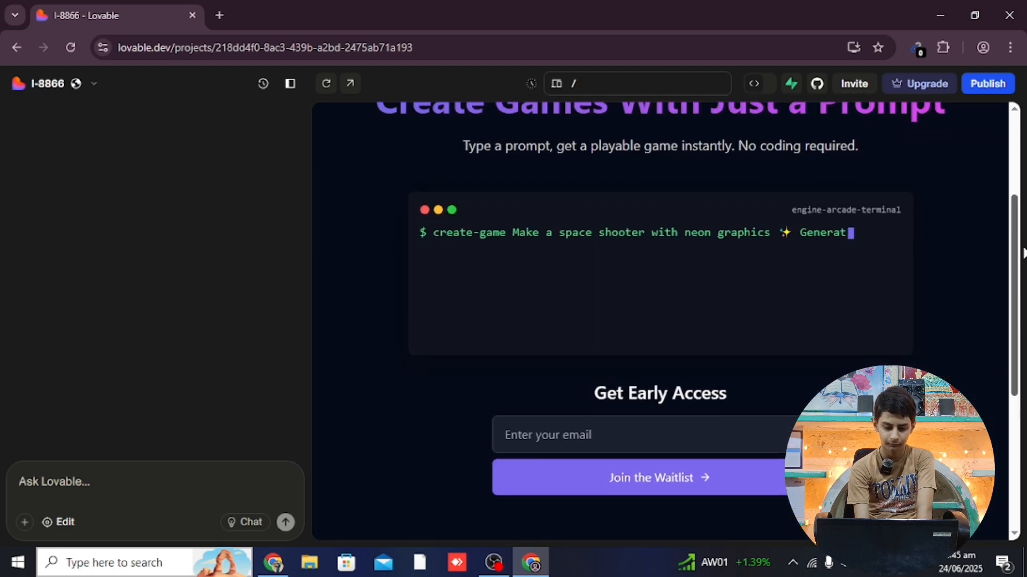
pyautogui.scroll(2, 1020, 260)
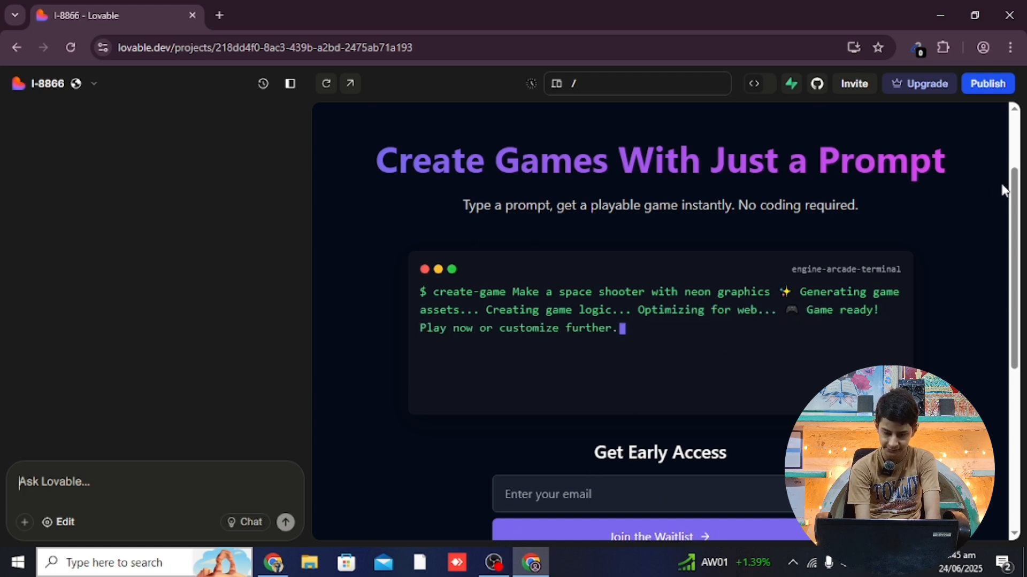
pyautogui.moveTo(1016, 185); pyautogui.dragTo(1014, 409)
pyautogui.scroll(4, 940, 233)
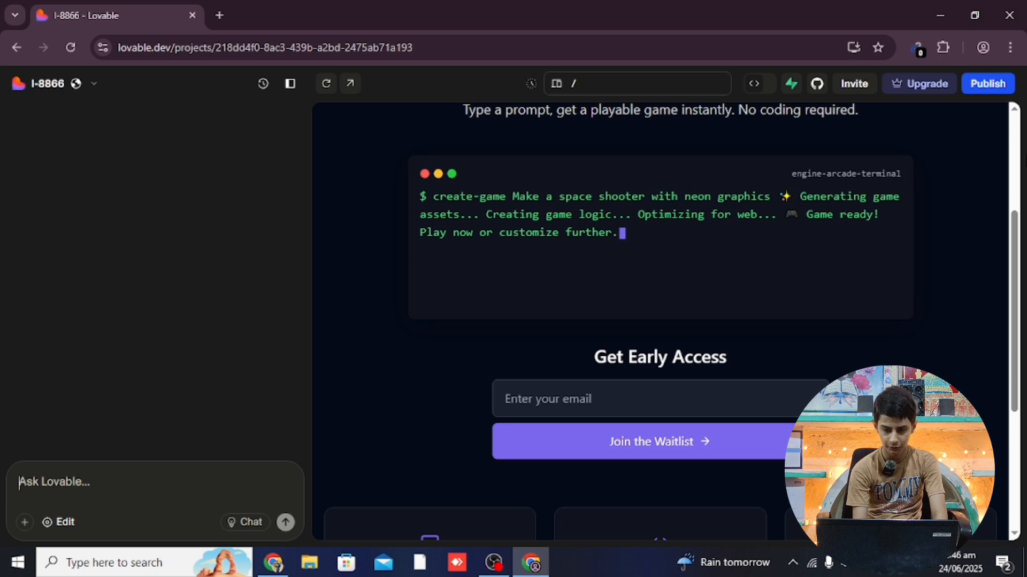
pyautogui.scroll(4, 663, 321)
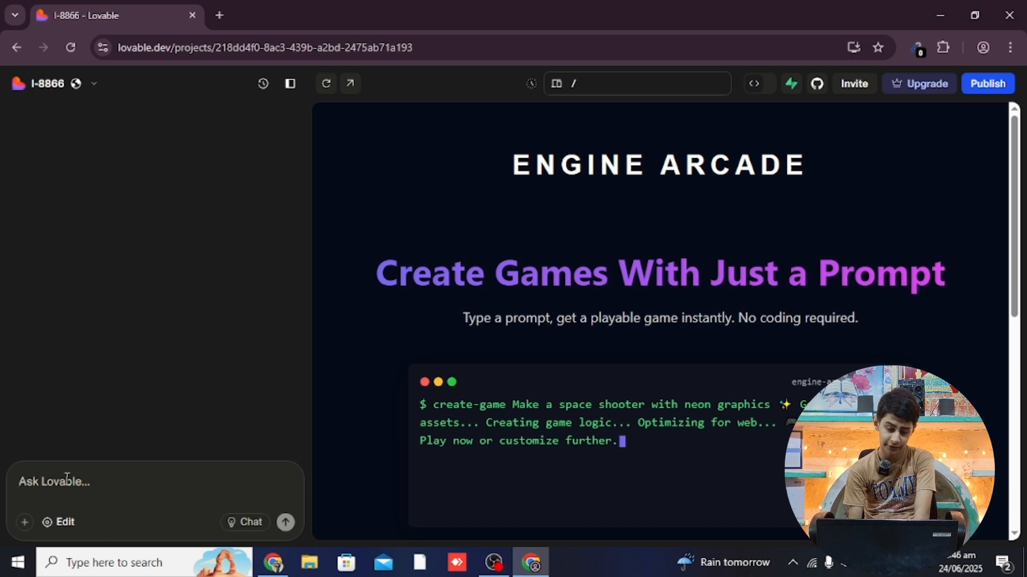
# In visual edit mode, retype the ENGINE ARCADE h1 heading's content as 'Game.Dev'
pyautogui.click(68, 526)
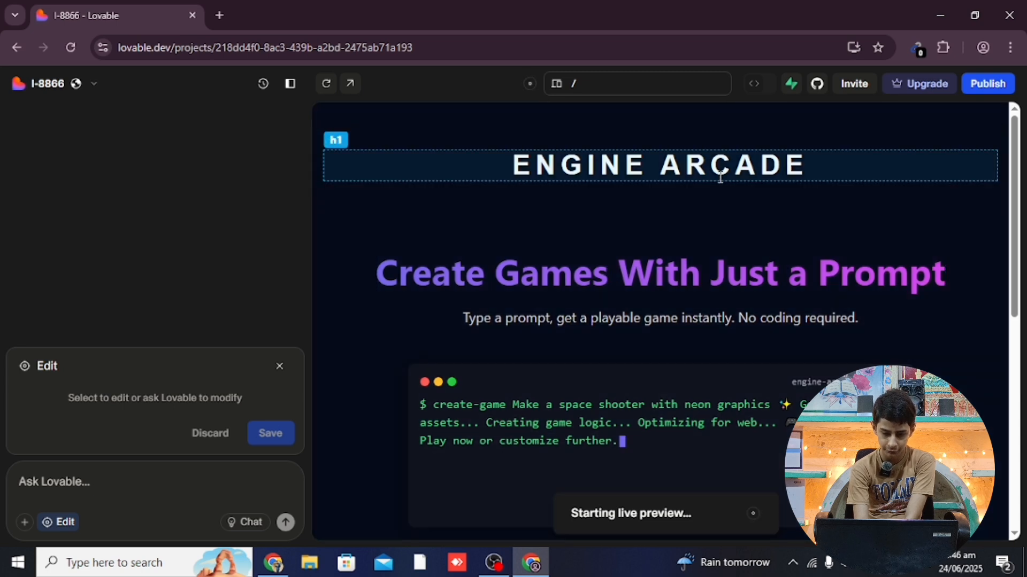
pyautogui.click(629, 167)
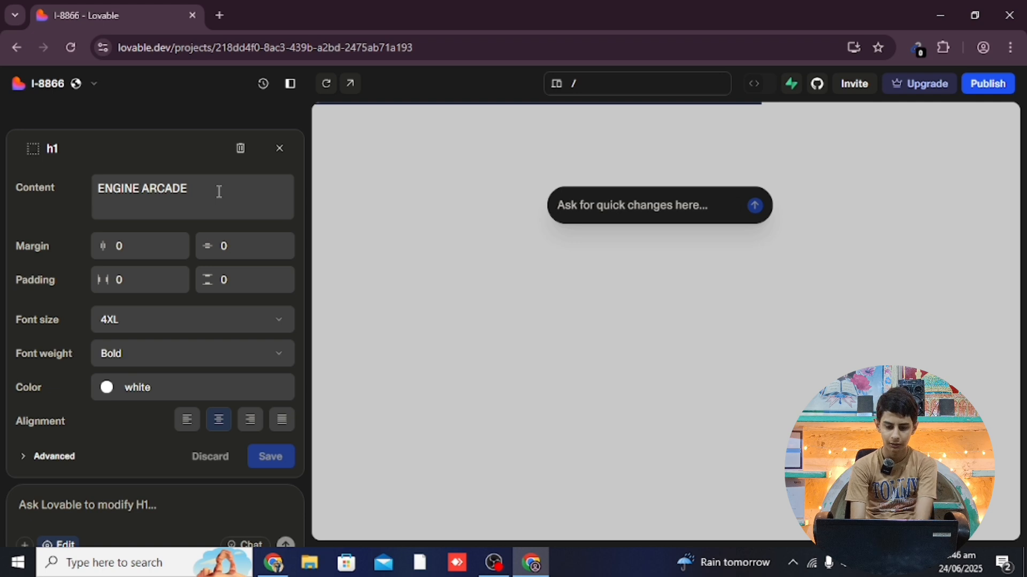
pyautogui.tripleClick(219, 191)
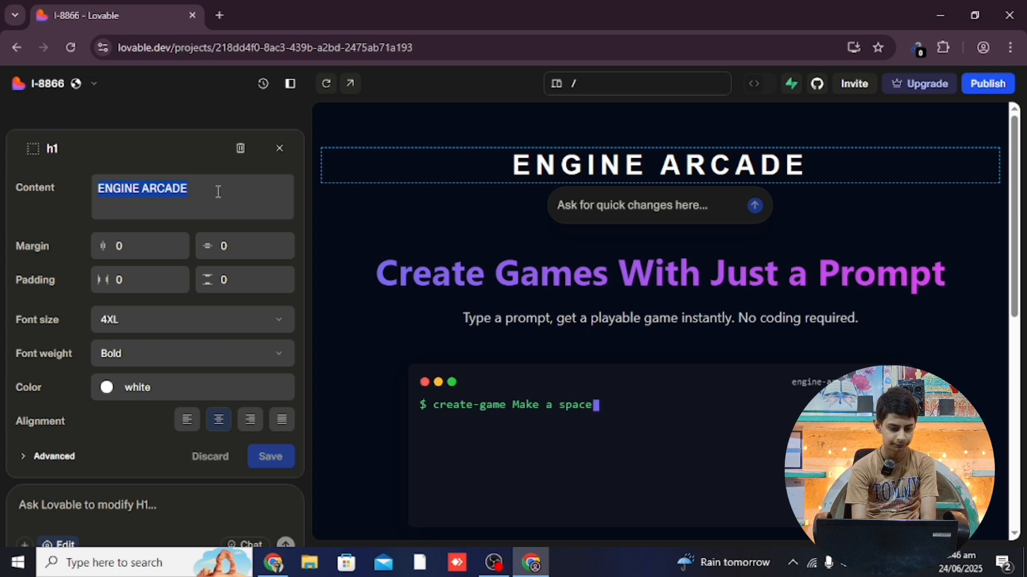
pyautogui.write('Game ')
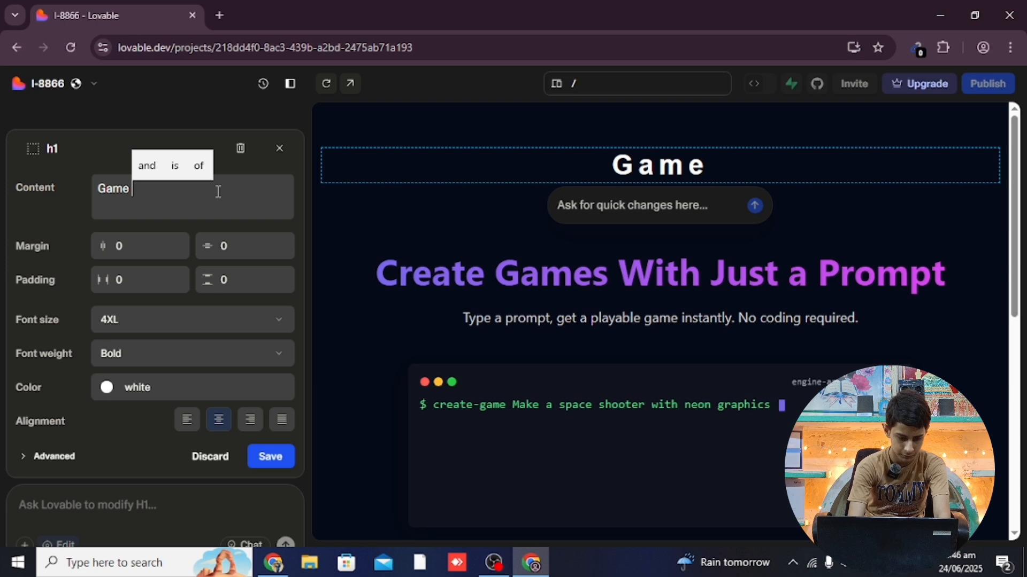
pyautogui.write('Dev')
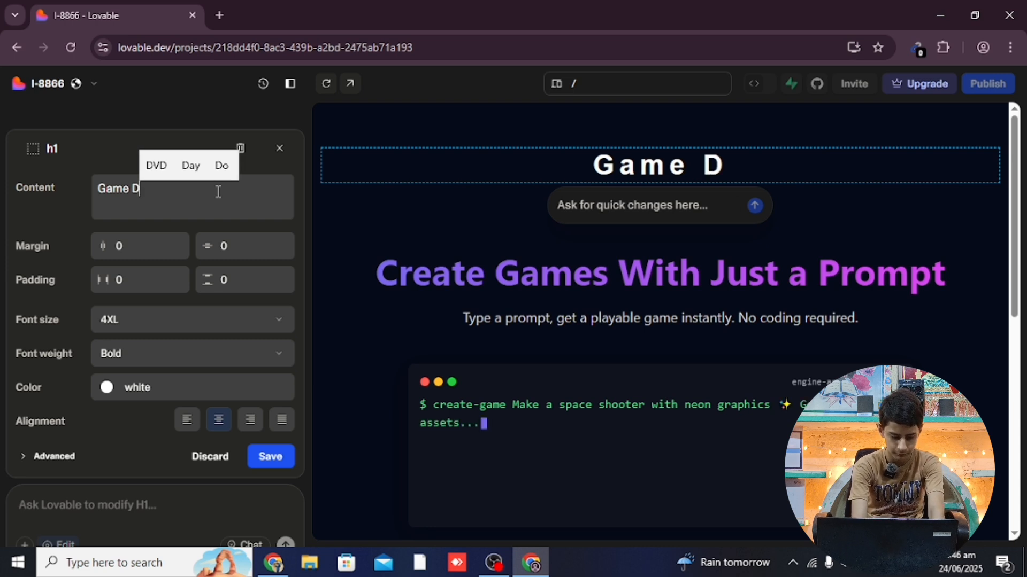
pyautogui.press('BackSpace')
pyautogui.press('BackSpace')
pyautogui.press('BackSpace')
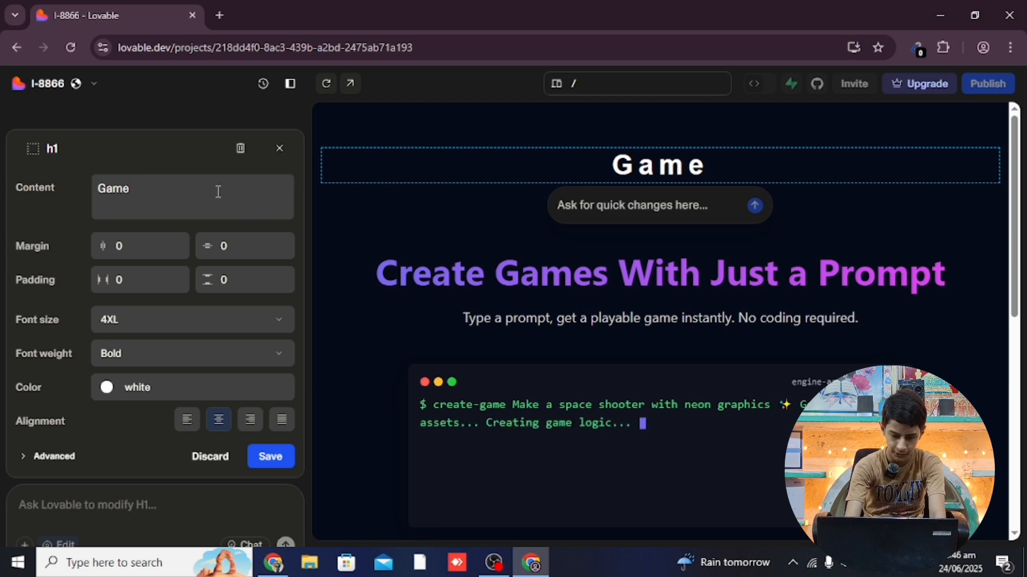
pyautogui.write('.')
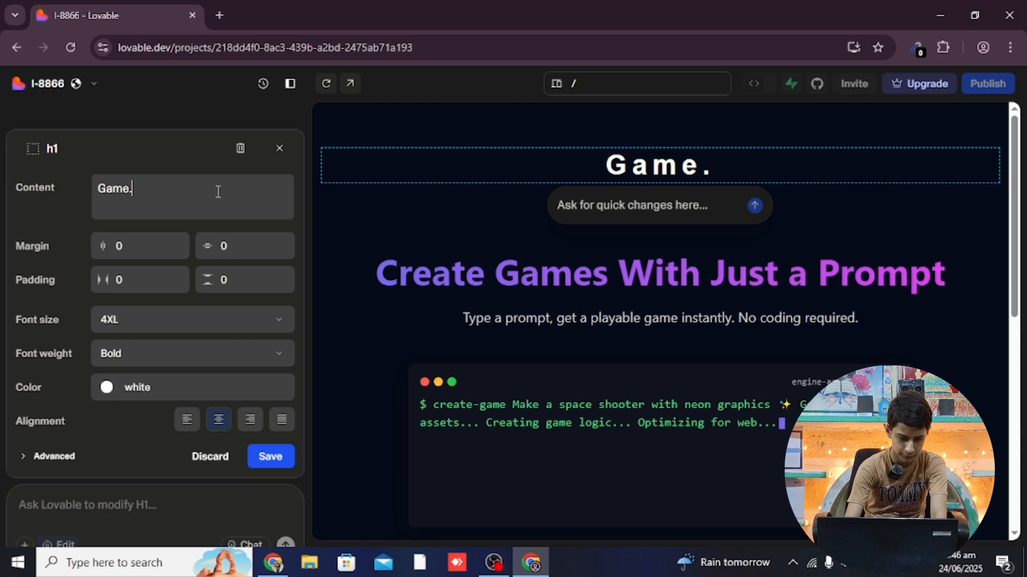
pyautogui.write('dev')
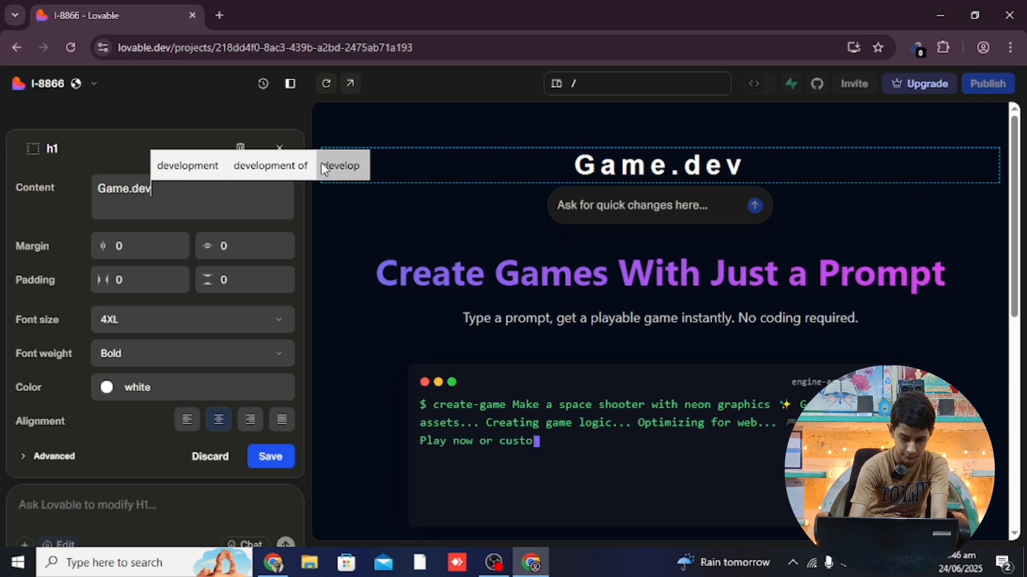
pyautogui.click(139, 189)
pyautogui.press('BackSpace')
pyautogui.write('B')
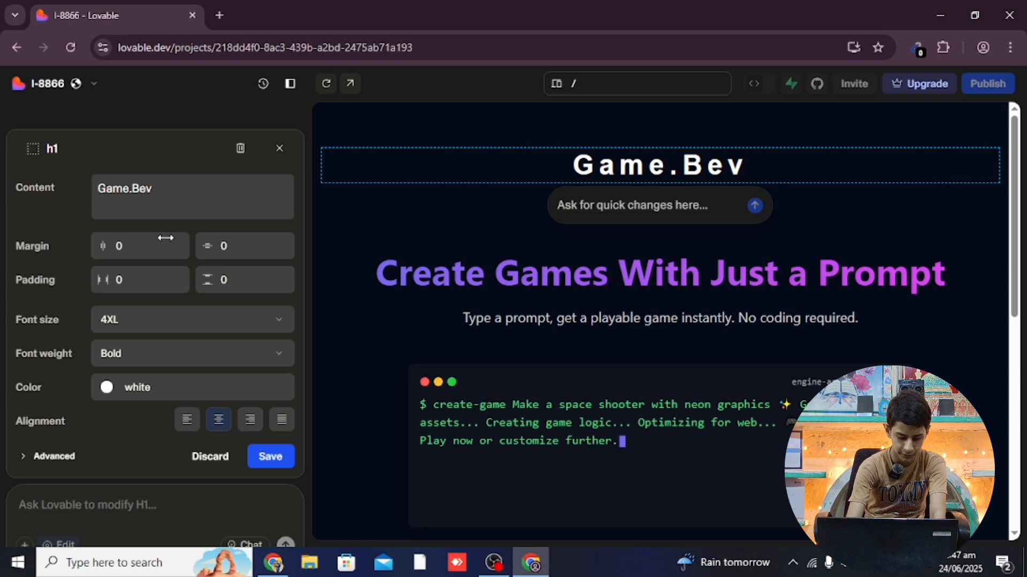
pyautogui.press('BackSpace')
pyautogui.write('D')
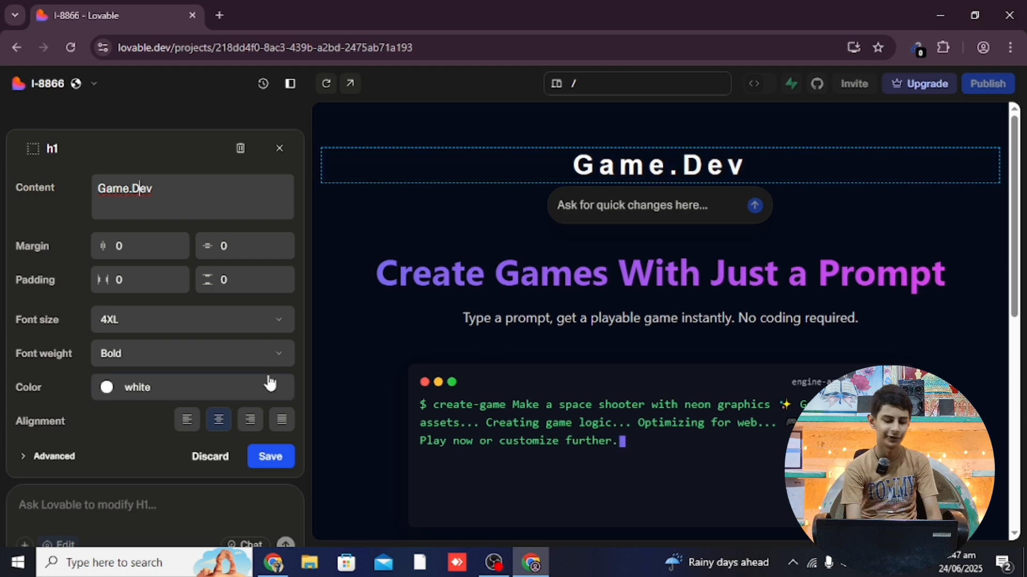
pyautogui.click(286, 463)
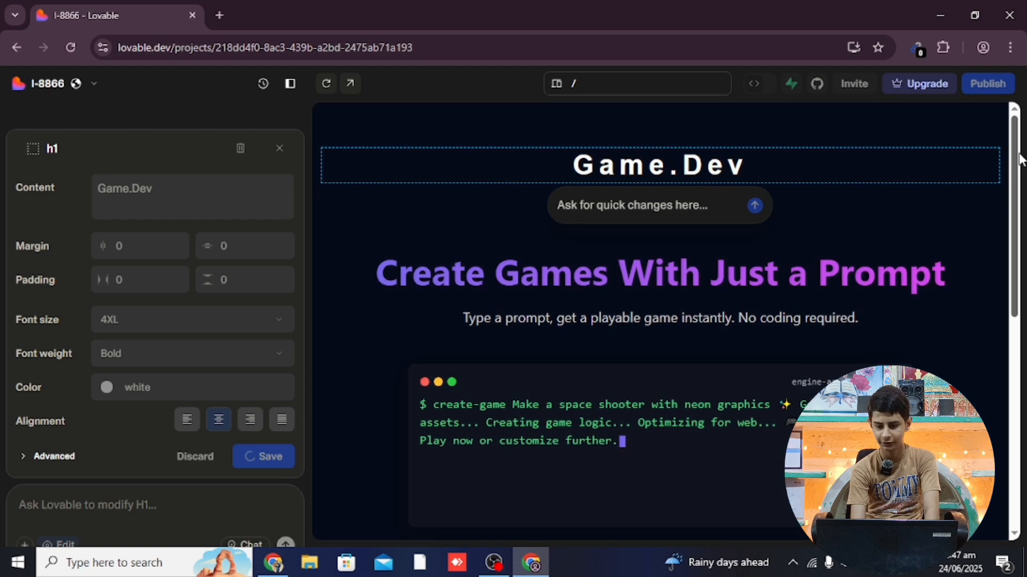
pyautogui.scroll(-5, 1022, 157)
pyautogui.scroll(-2, 661, 321)
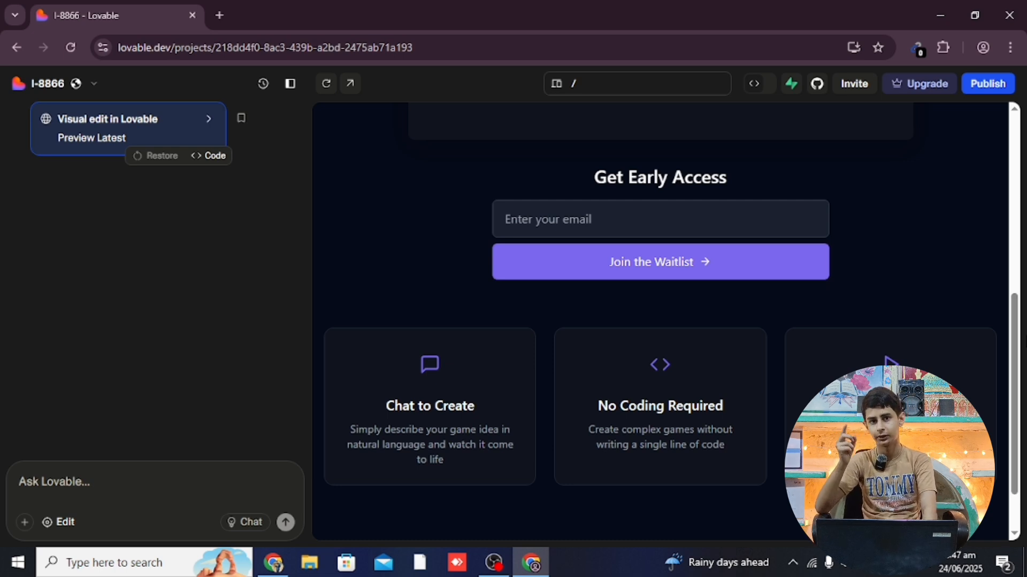
pyautogui.scroll(-2, 659, 299)
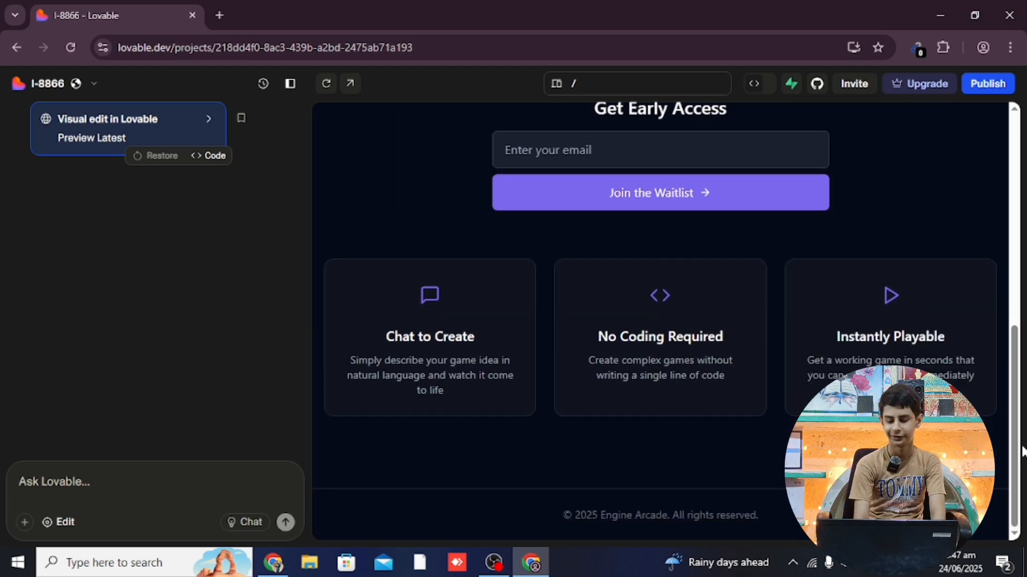
pyautogui.scroll(8, 986, 280)
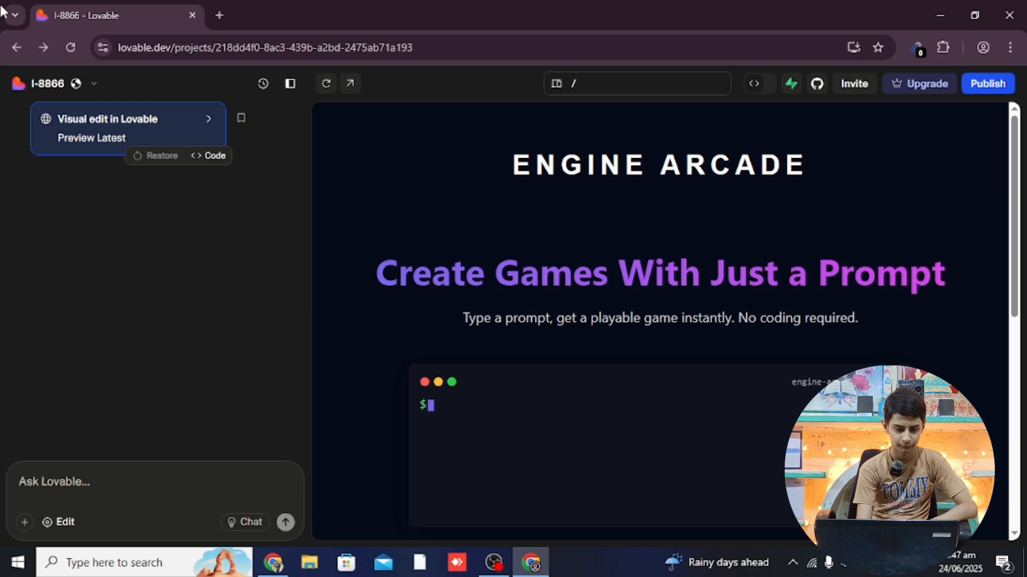
# Go back to lovable.dev, view the workspace projects, and return to the top
pyautogui.click(21, 57)
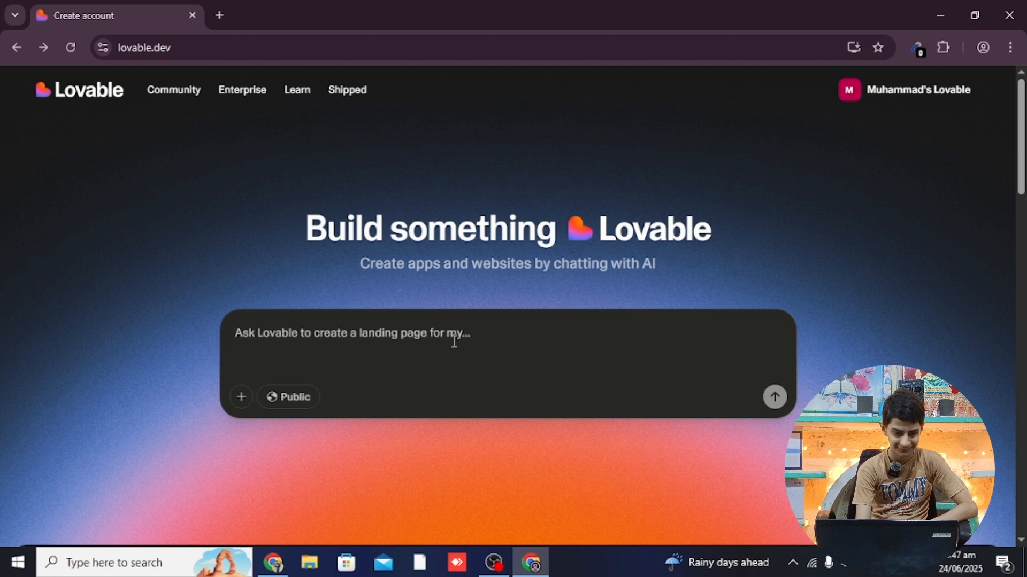
pyautogui.scroll(-6, 1023, 163)
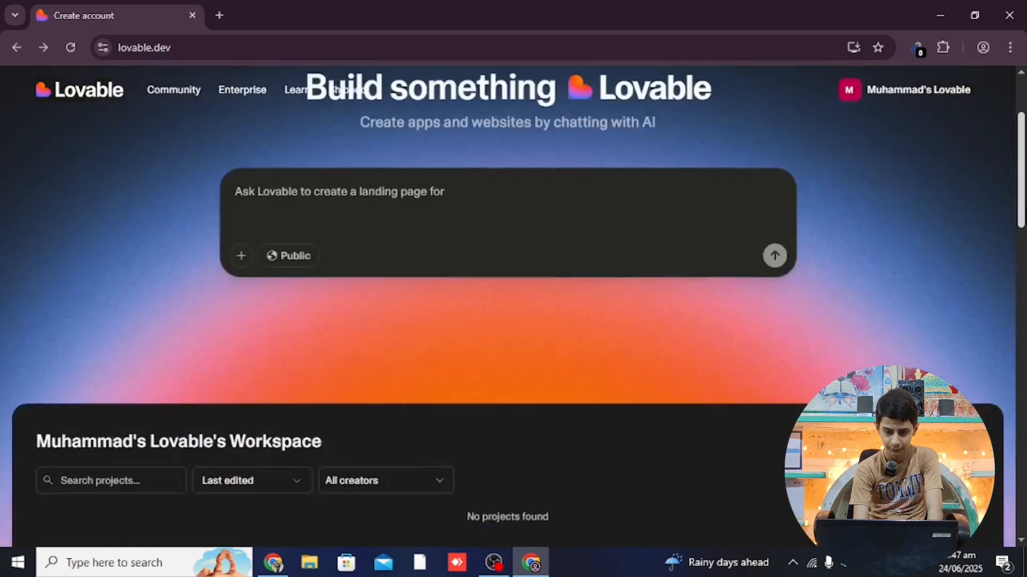
pyautogui.scroll(-2, 1016, 166)
pyautogui.scroll(9, 1008, 176)
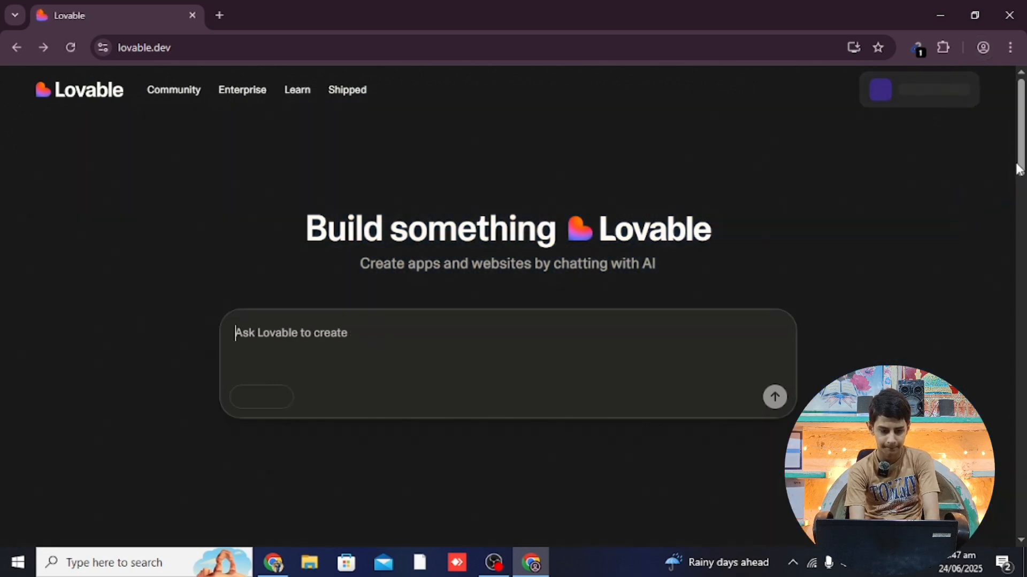
pyautogui.scroll(-5, 1022, 203)
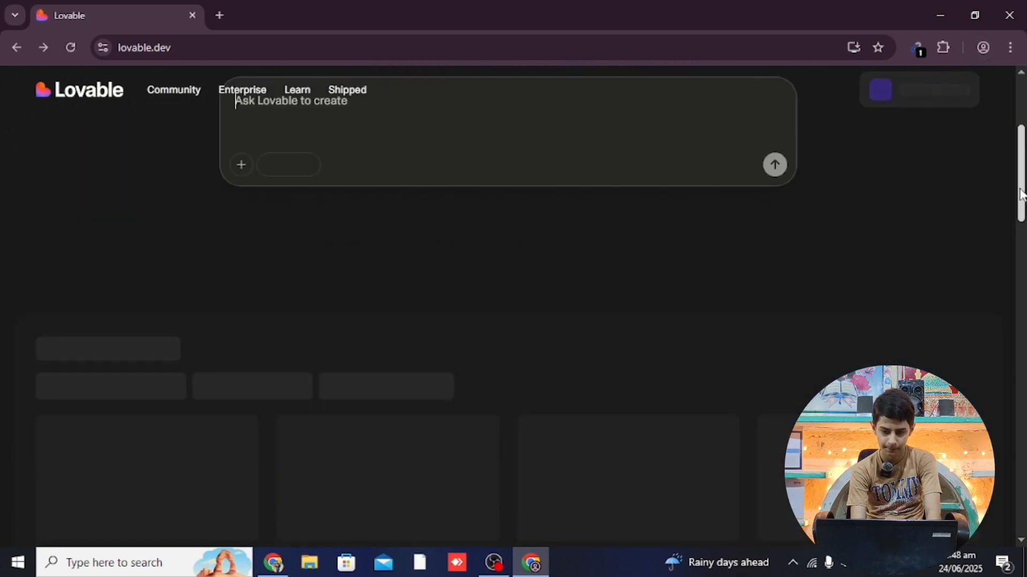
pyautogui.scroll(5, 1022, 193)
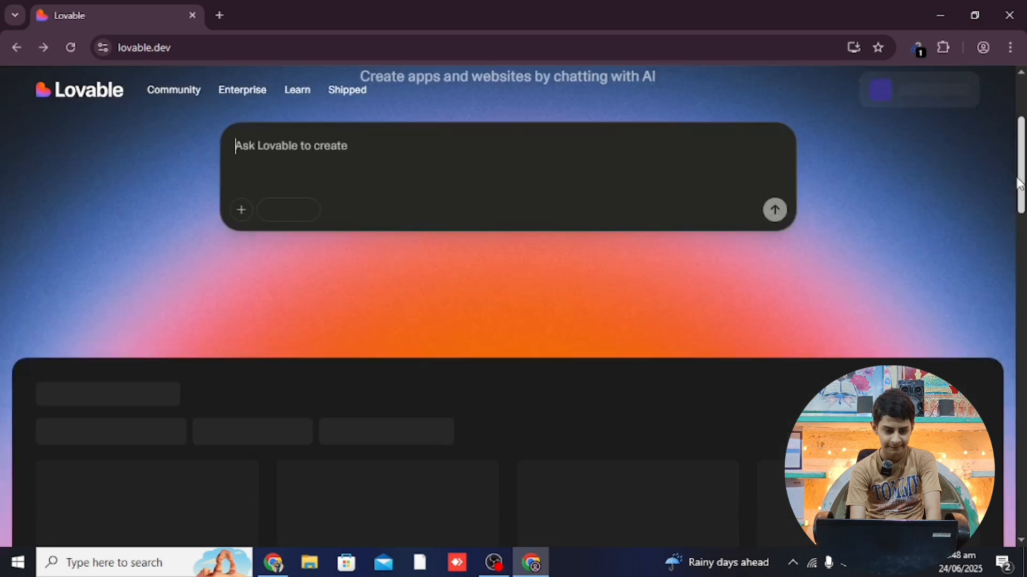
pyautogui.scroll(-5, 1021, 165)
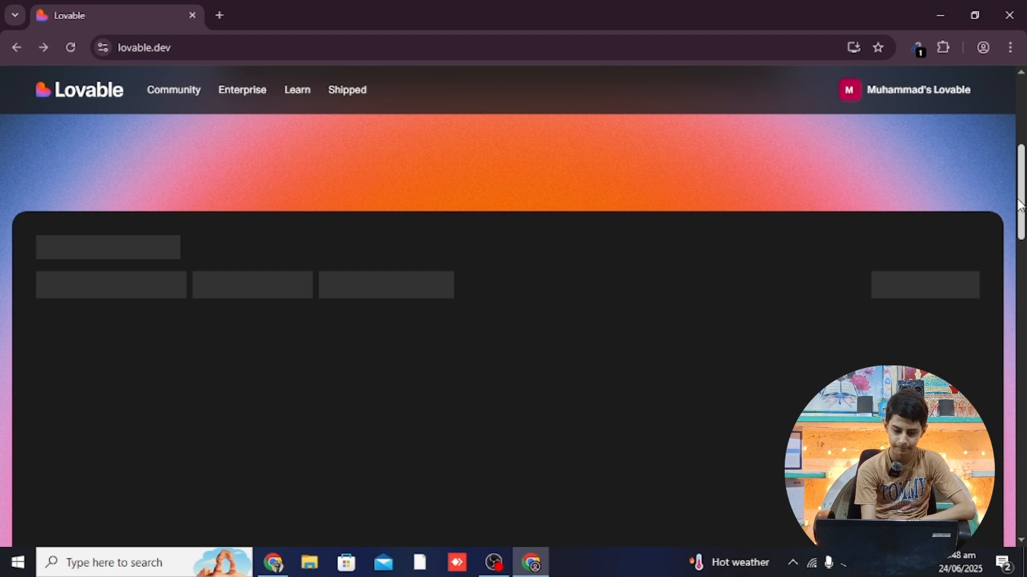
pyautogui.moveTo(1020, 206)
pyautogui.mouseDown()
pyautogui.moveTo(1021, 237)
pyautogui.moveTo(1023, 213)
pyautogui.mouseUp()
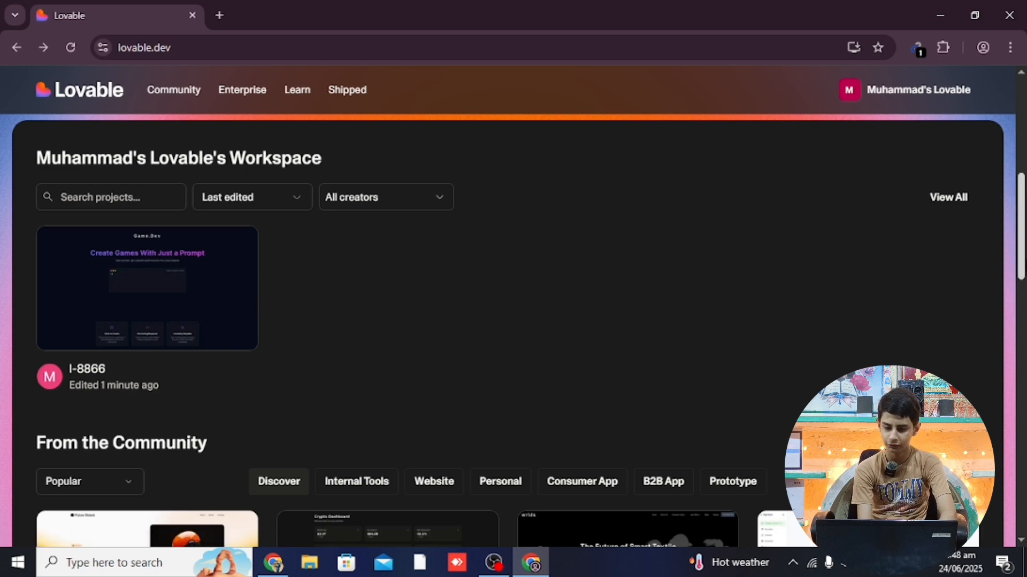
pyautogui.scroll(10, 1000, 171)
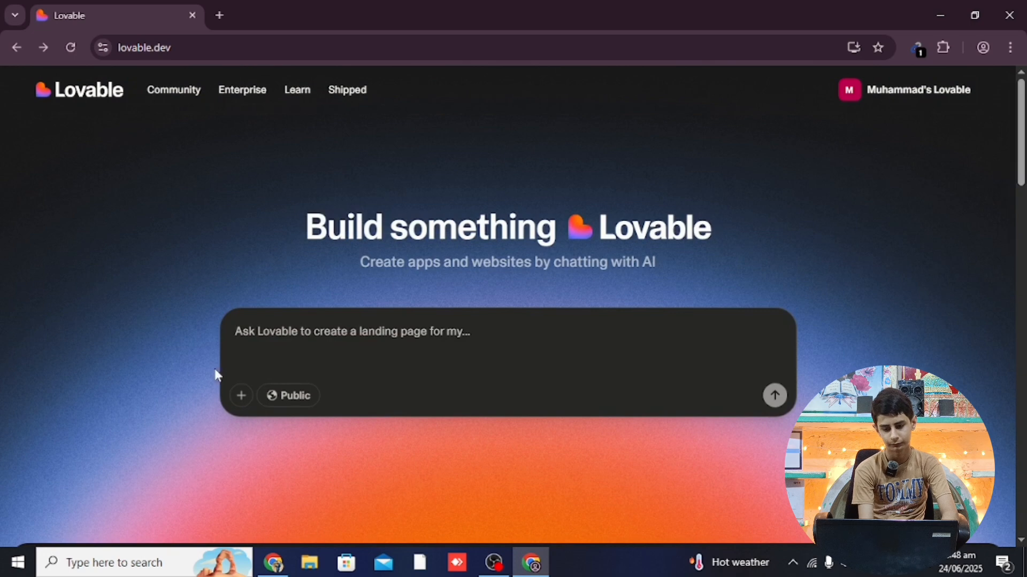
# Enter the prompt 'Build an Ai Chat bot for me which will help me to answer my questions'
pyautogui.click(348, 329)
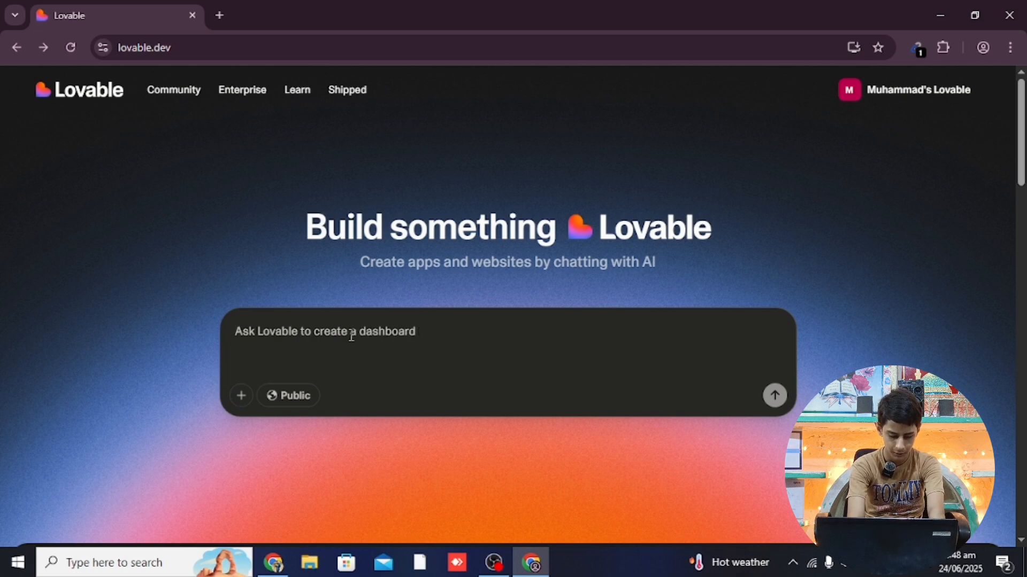
pyautogui.write('Bui')
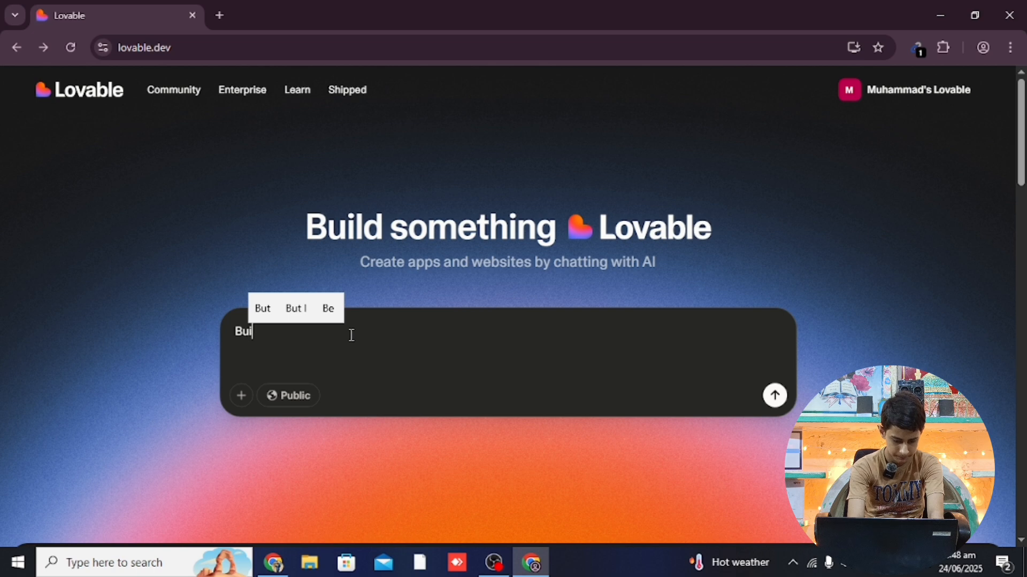
pyautogui.write('ld an ')
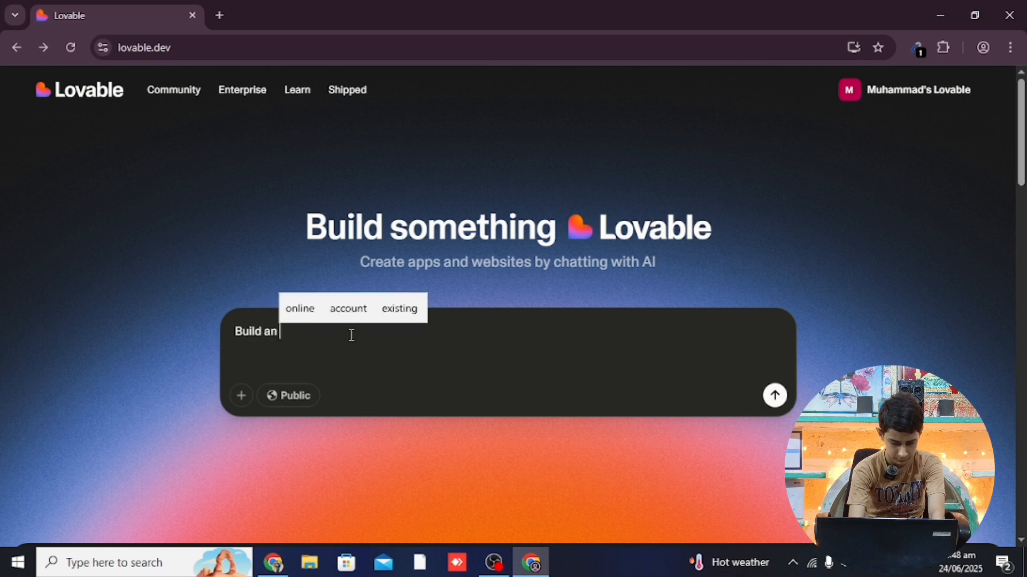
pyautogui.write('Ai')
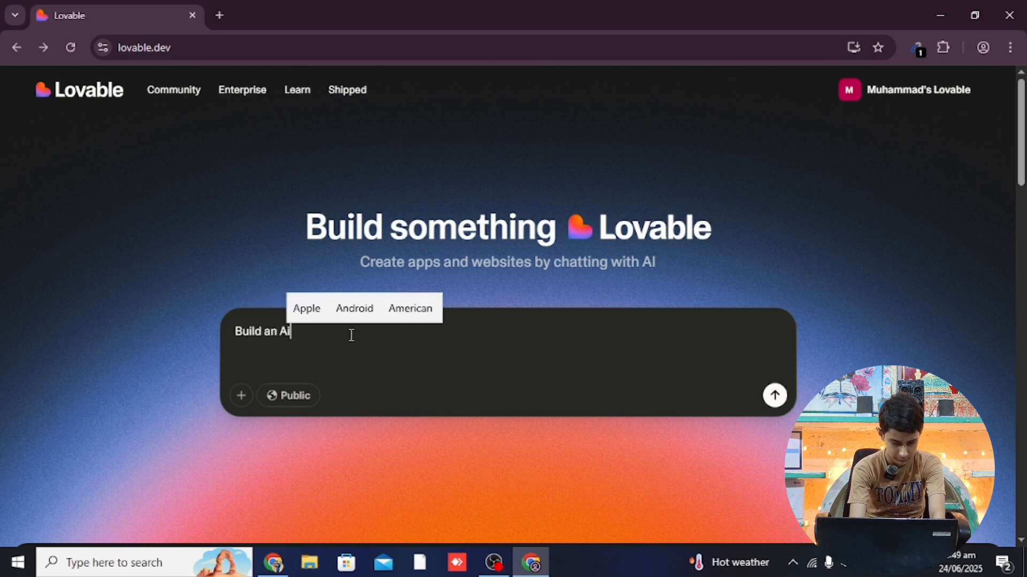
pyautogui.write(' Chat ')
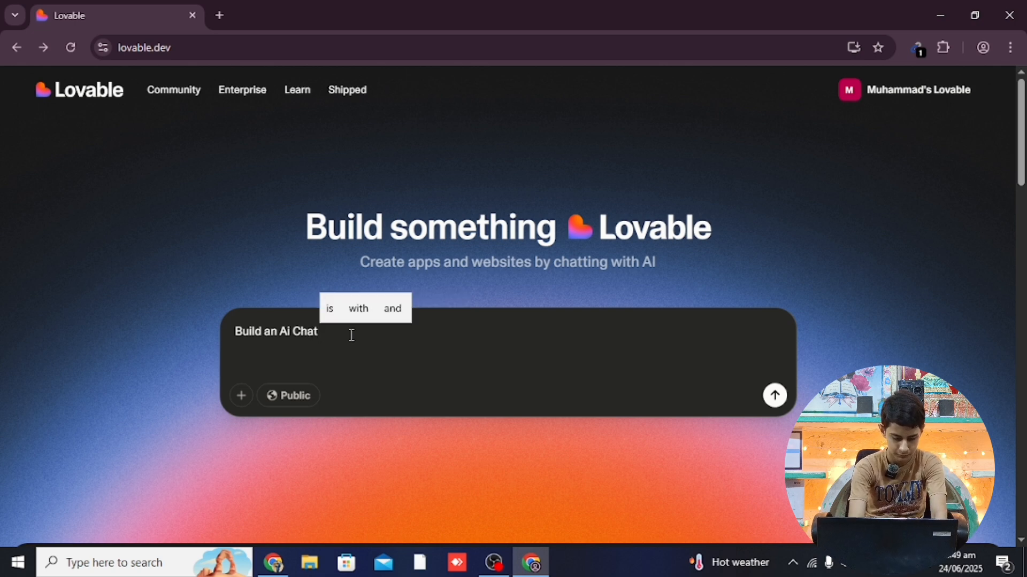
pyautogui.write('bot ')
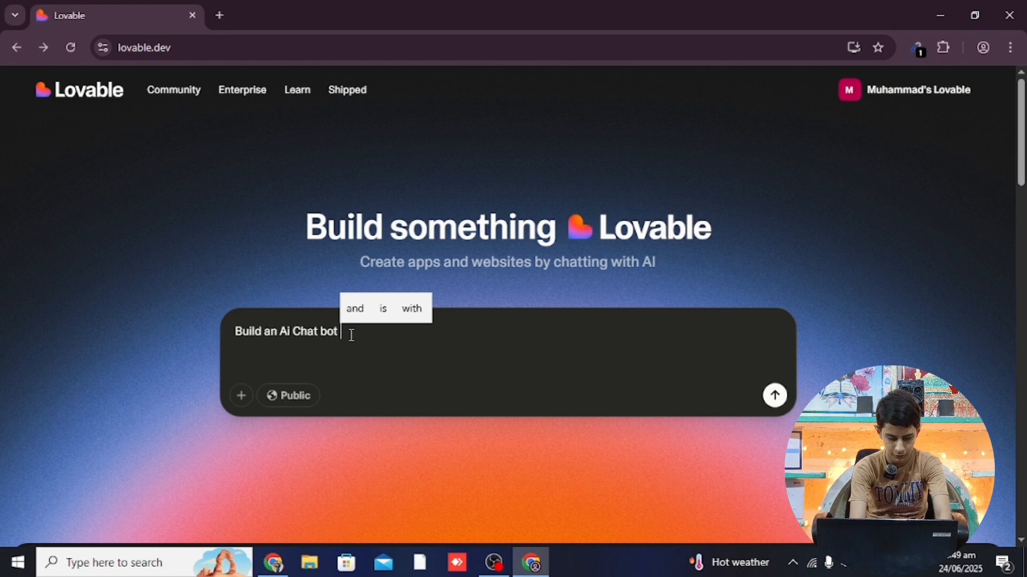
pyautogui.write('of')
pyautogui.press('BackSpace')
pyautogui.press('BackSpace')
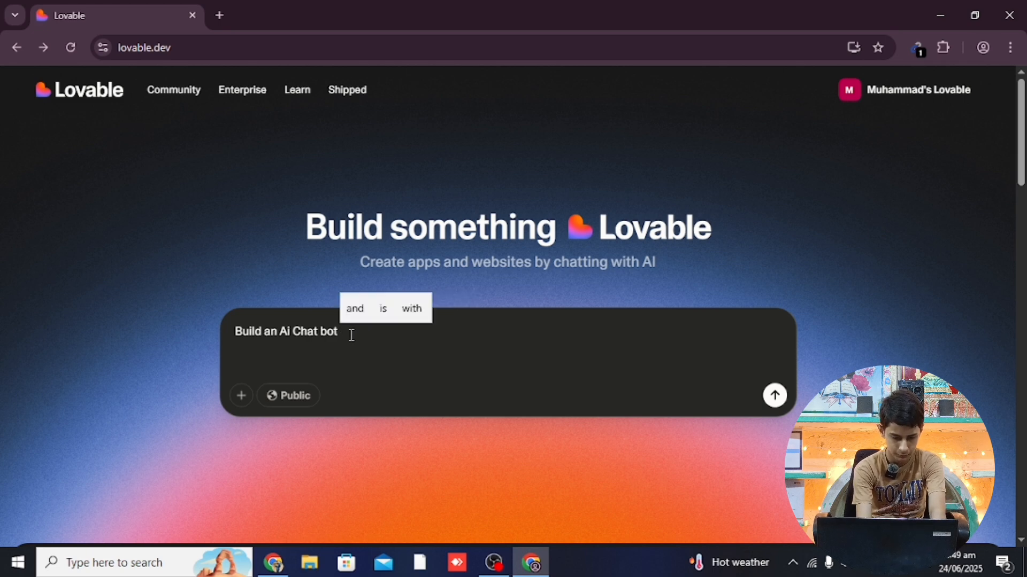
pyautogui.write('for mw')
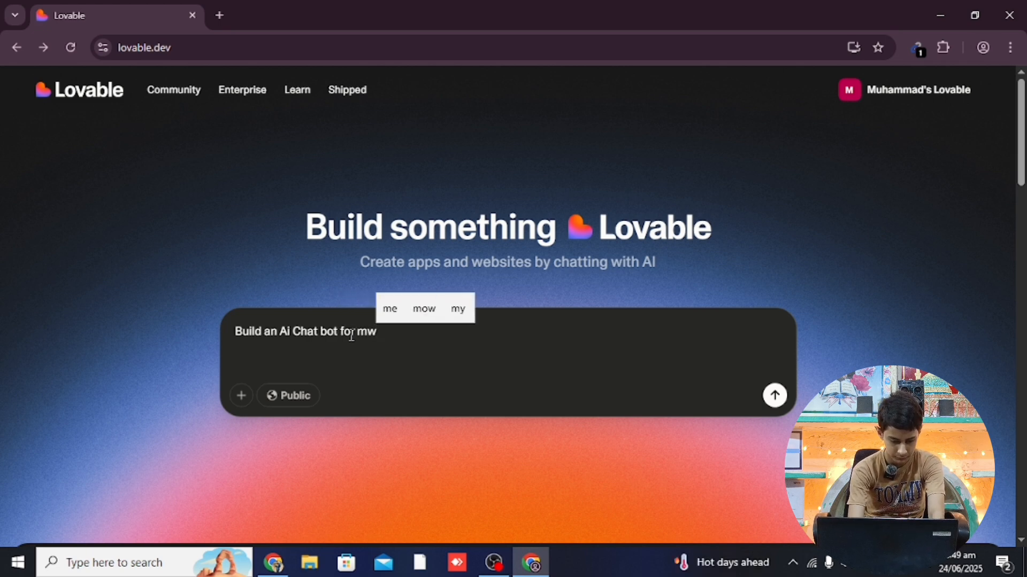
pyautogui.press('BackSpace')
pyautogui.write('e')
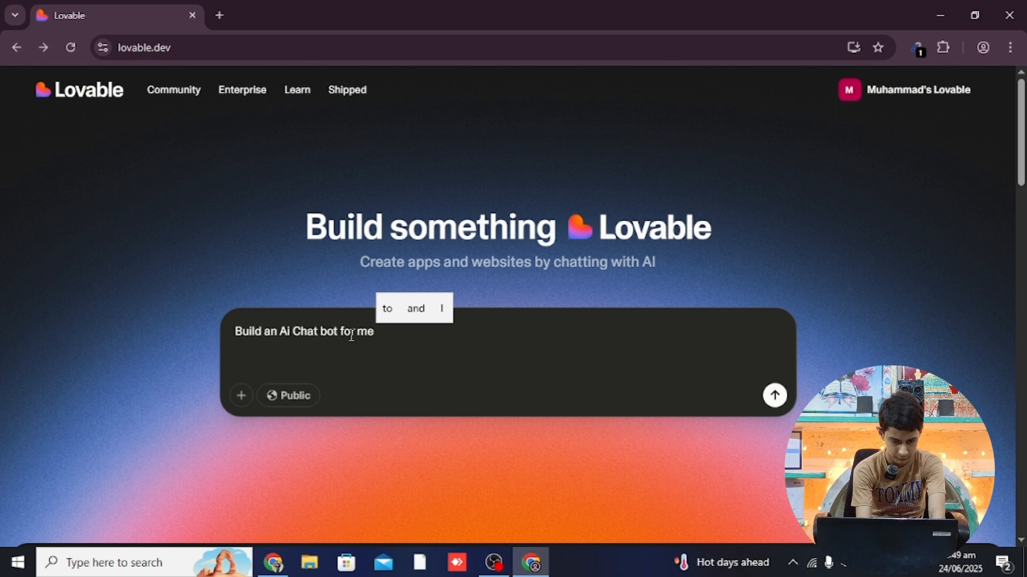
pyautogui.write(' whic')
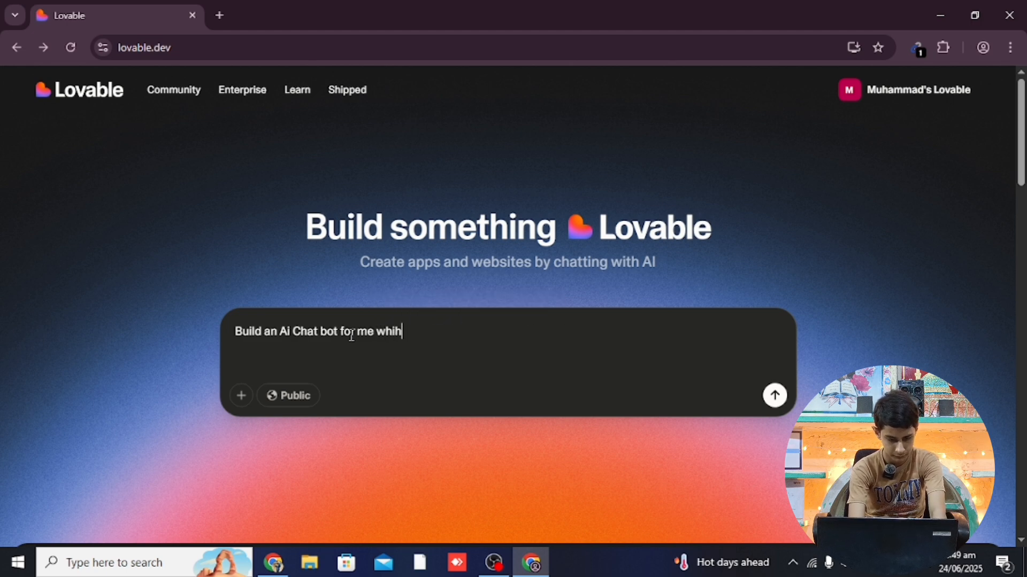
pyautogui.write('h wil')
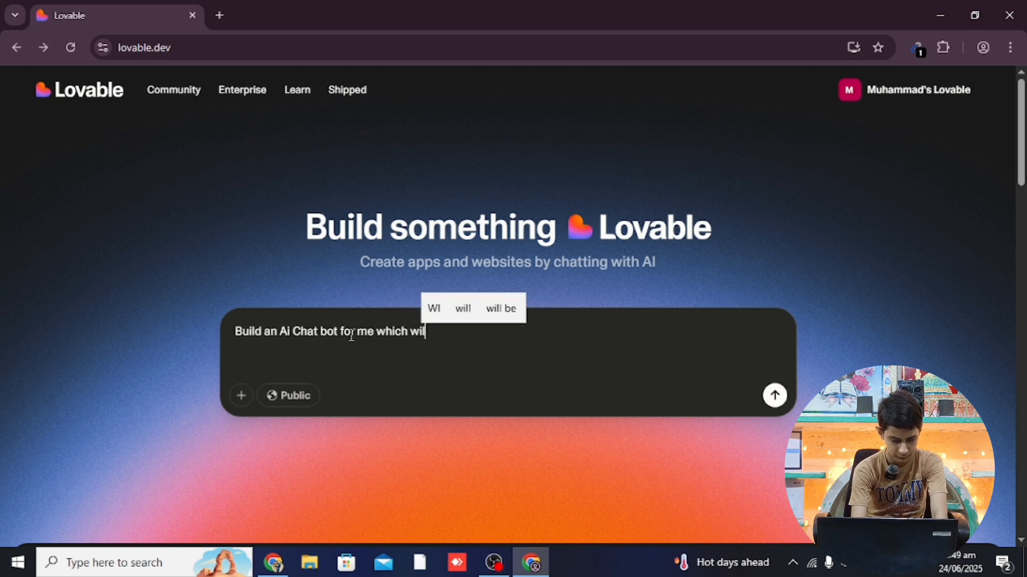
pyautogui.write('l help ')
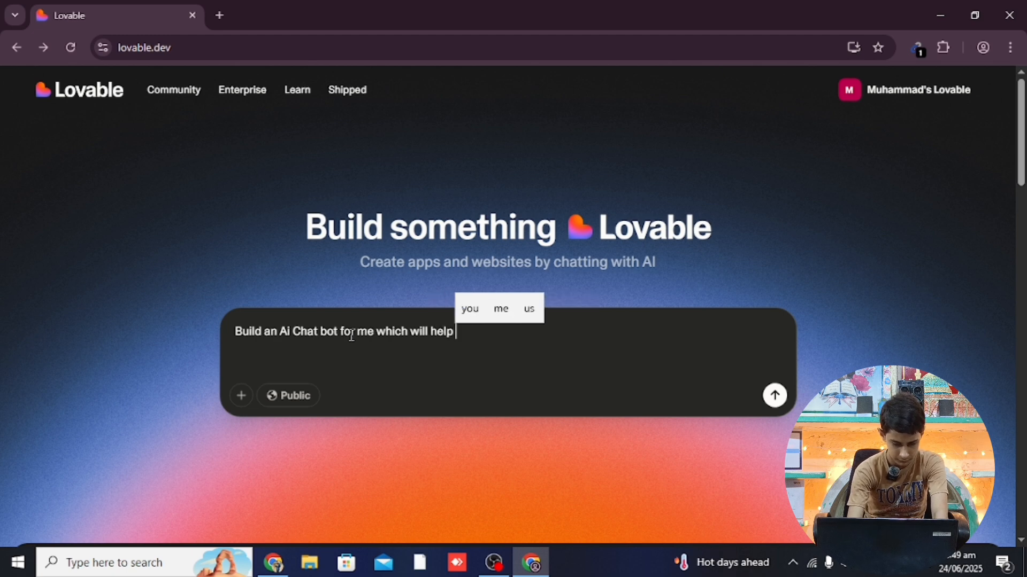
pyautogui.write('me ')
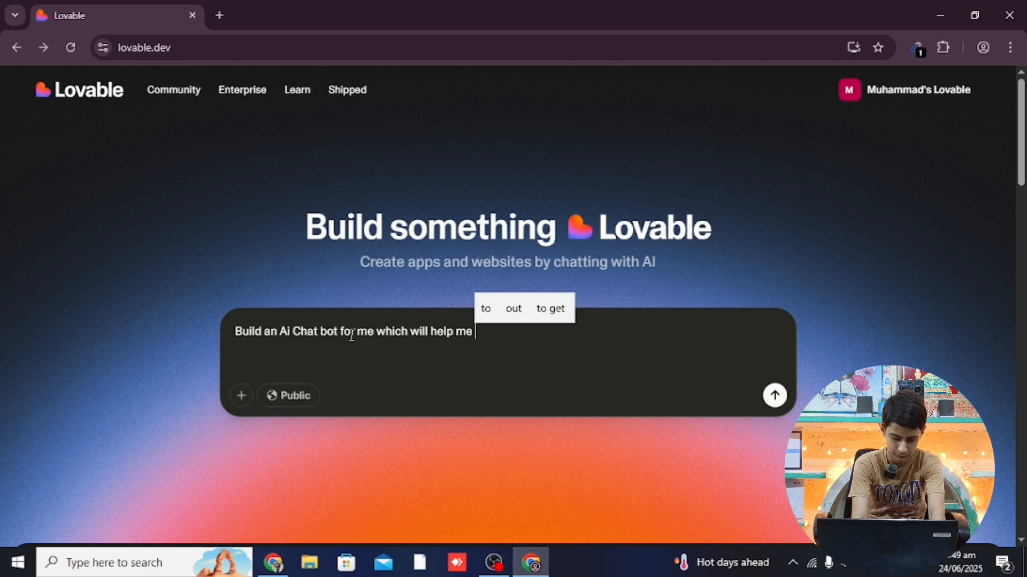
pyautogui.write('to an')
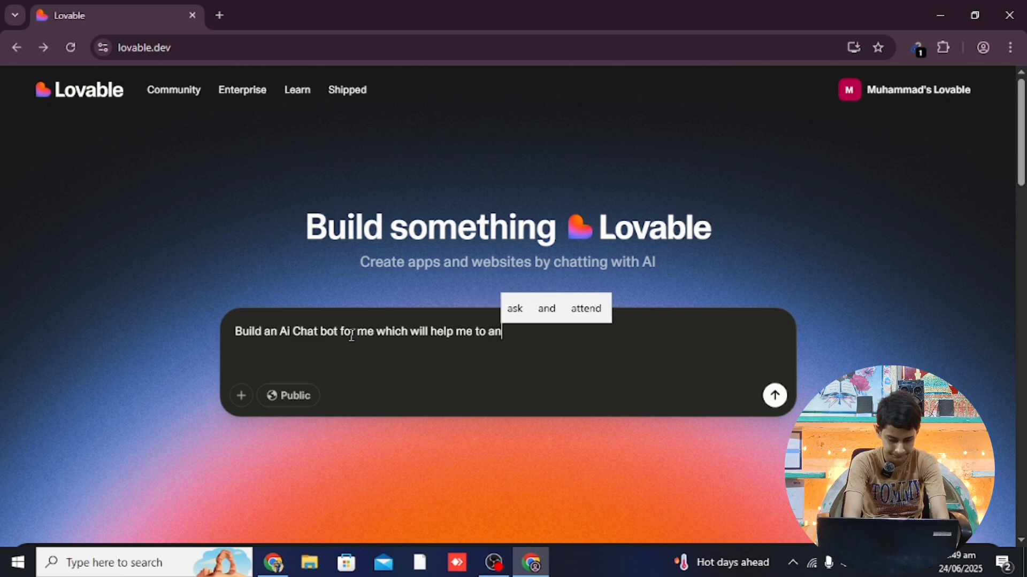
pyautogui.write('swer ')
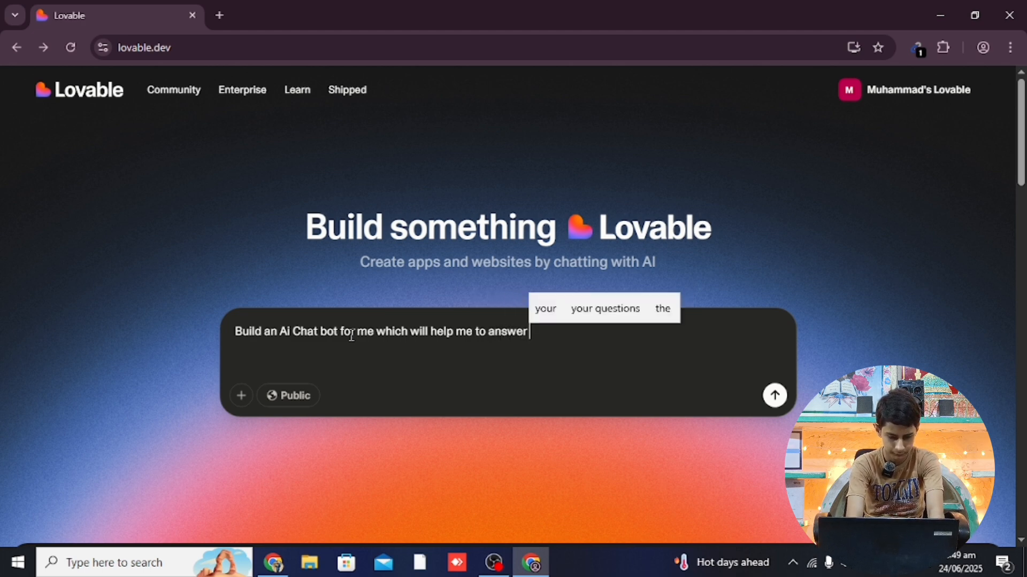
pyautogui.write('my qu')
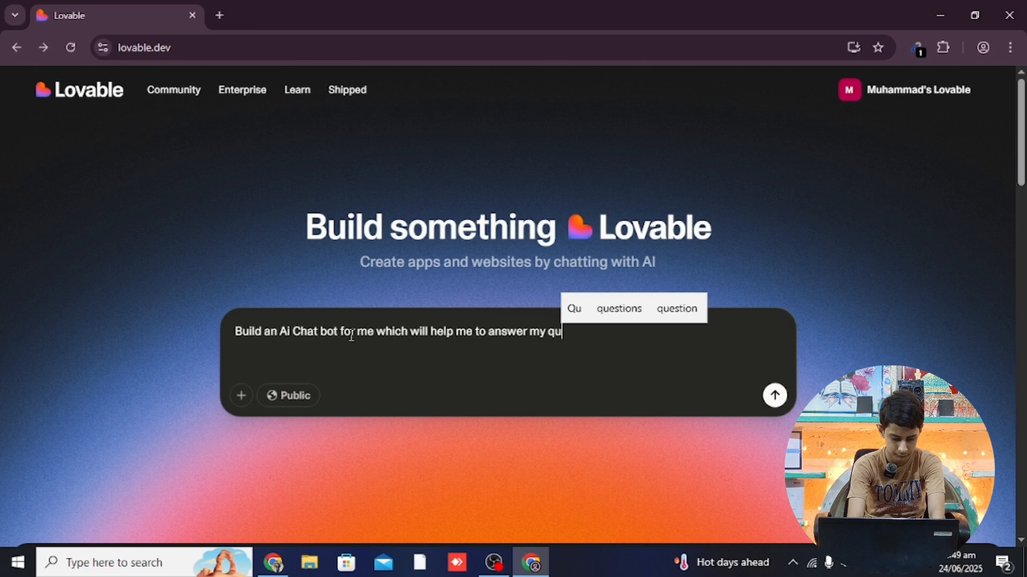
pyautogui.write('estio')
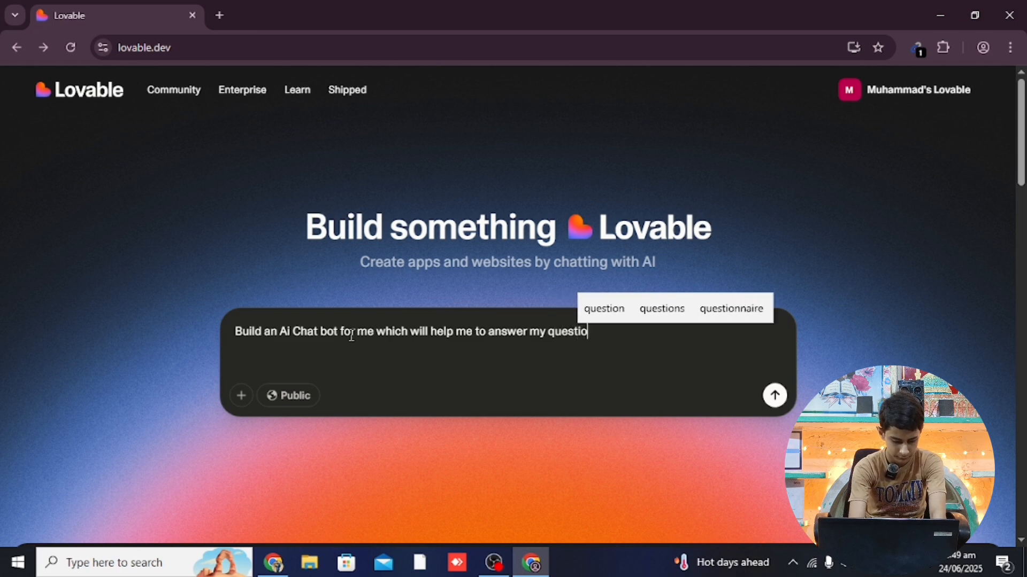
pyautogui.write('ns')
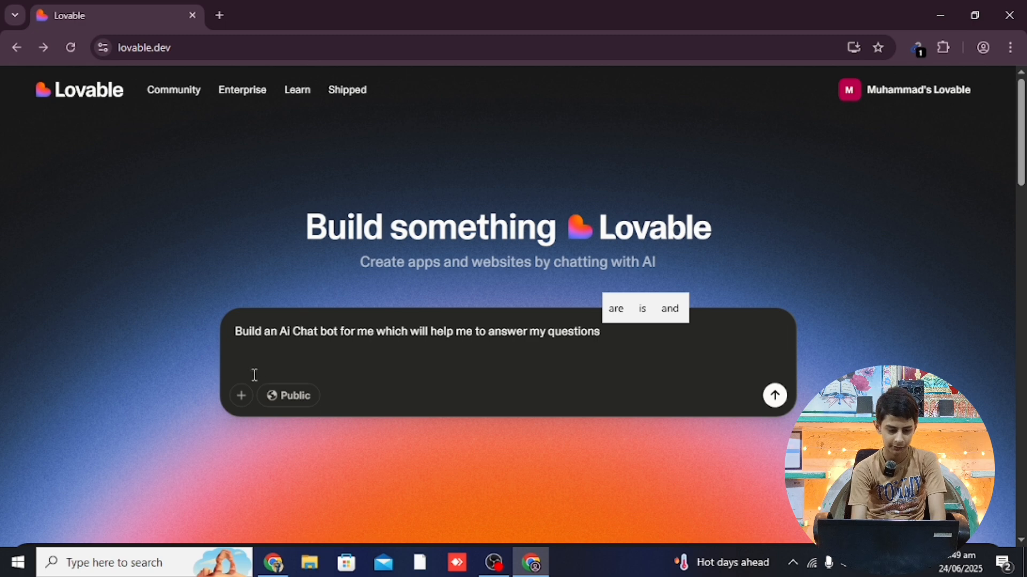
# Attach the Login Page Wireframe Mobile UI Prototype image from Downloads to the prompt
pyautogui.click(241, 401)
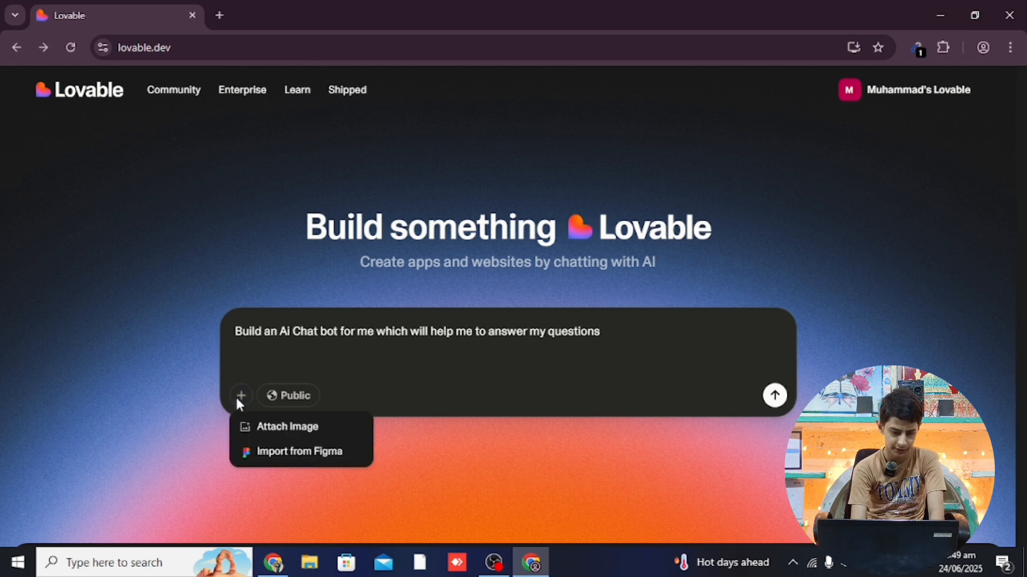
pyautogui.click(310, 428)
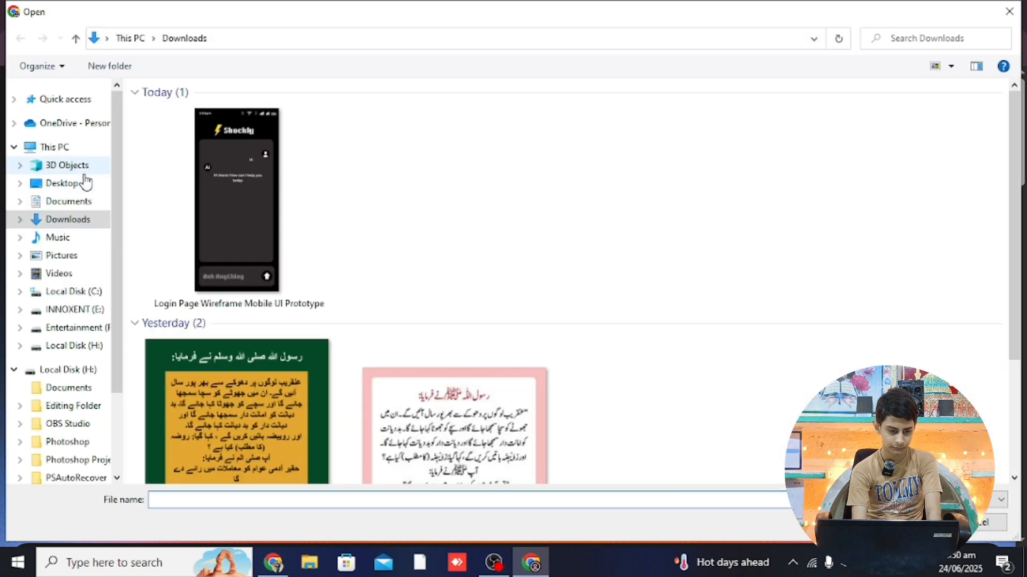
pyautogui.click(289, 226)
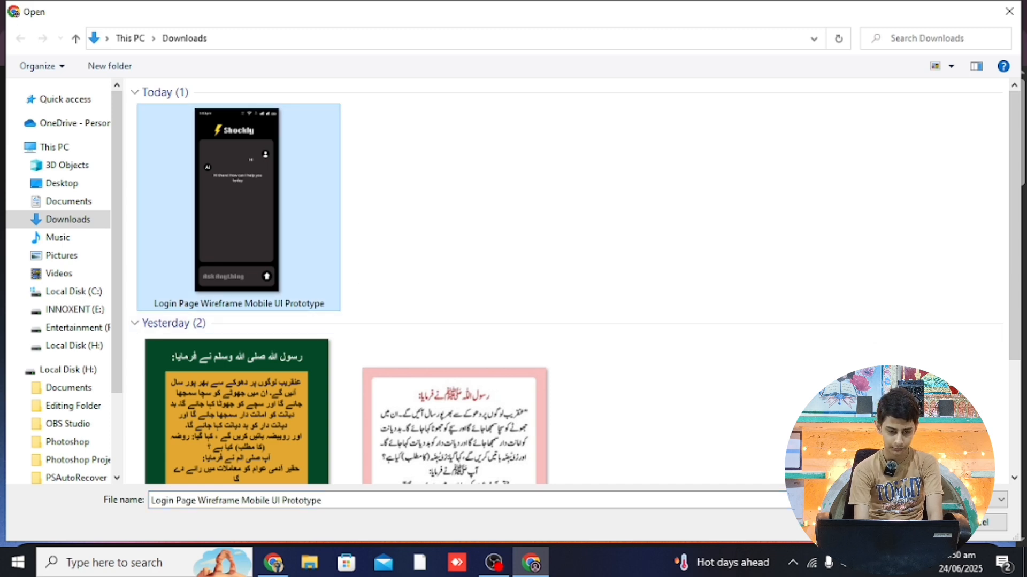
pyautogui.click(903, 522)
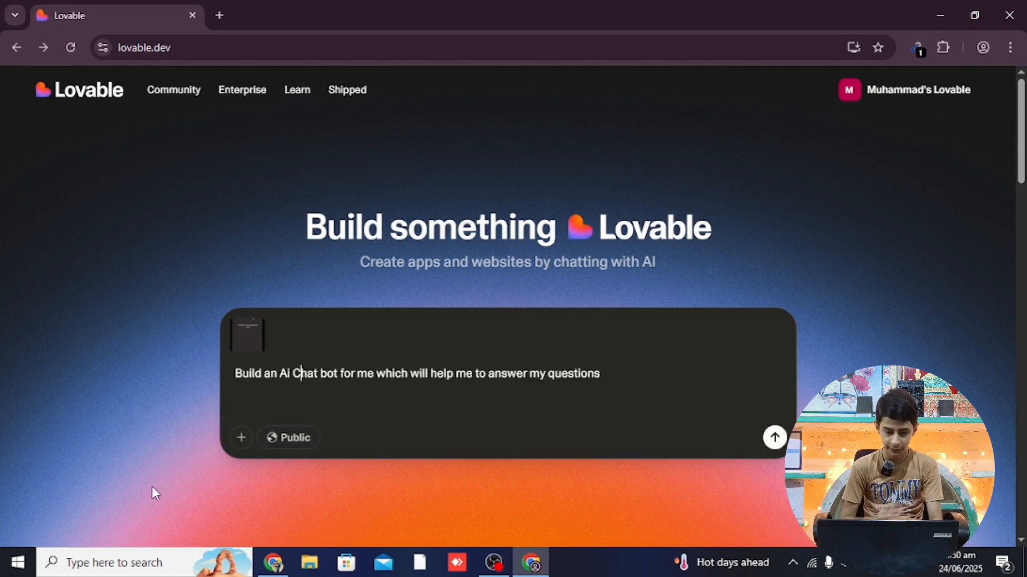
pyautogui.click(241, 438)
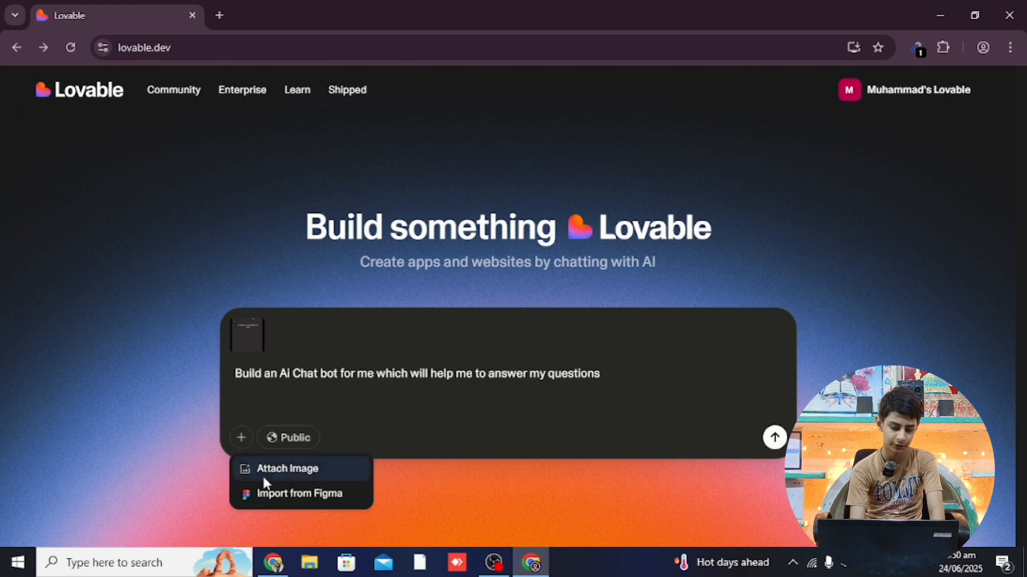
pyautogui.click(329, 496)
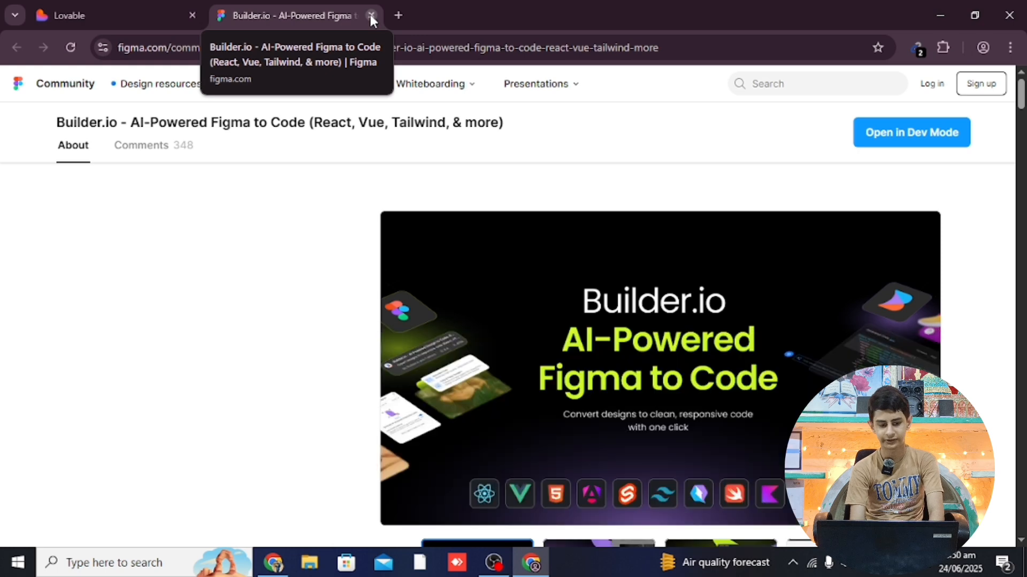
pyautogui.click(371, 16)
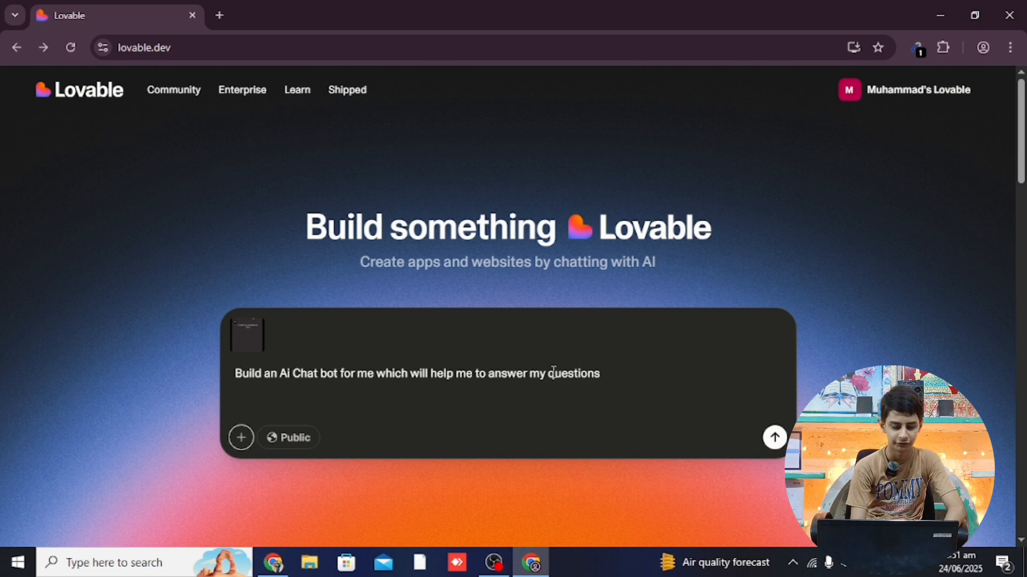
pyautogui.click(302, 442)
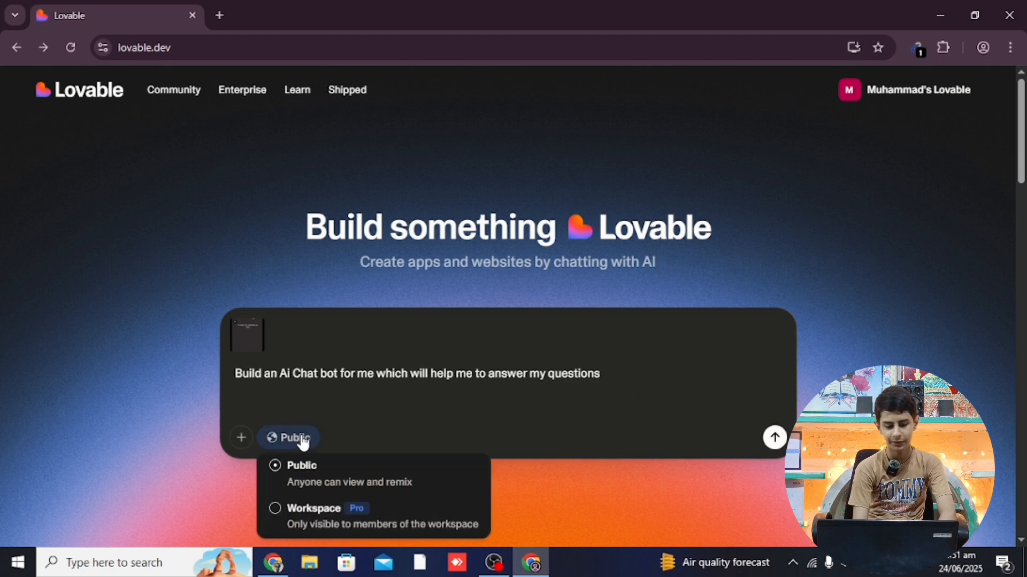
pyautogui.click(429, 427)
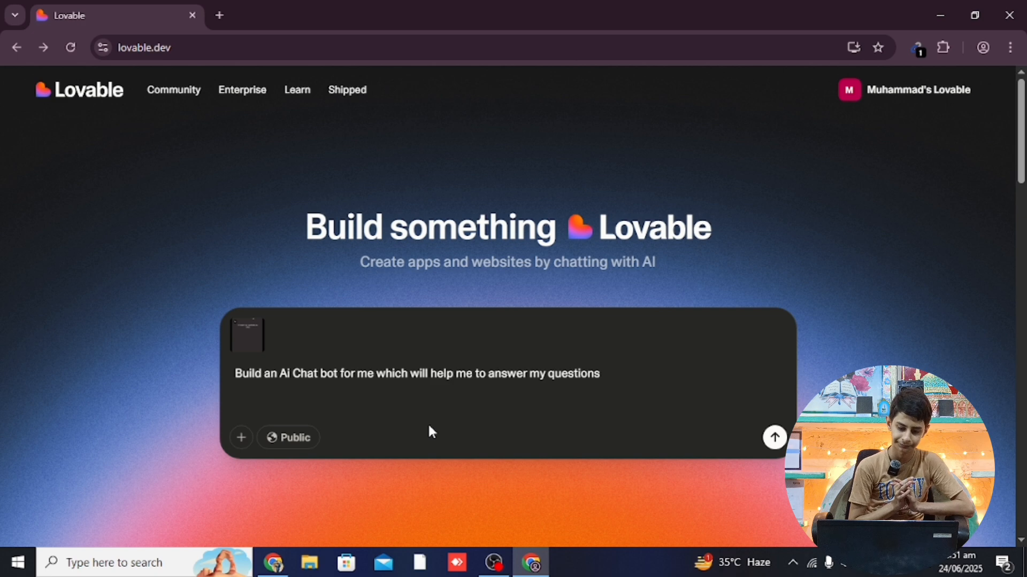
pyautogui.click(301, 446)
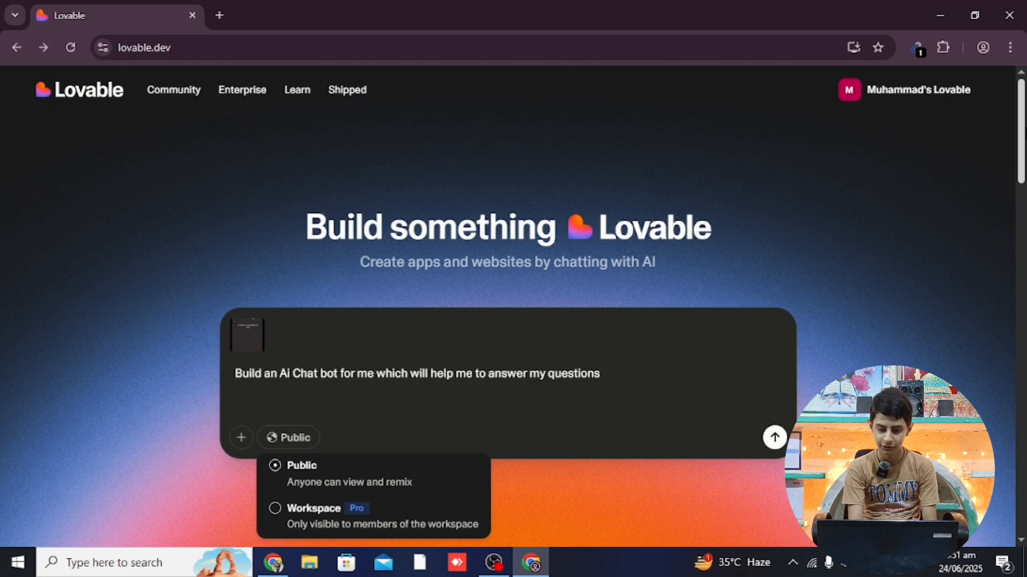
pyautogui.scroll(-1, 1022, 163)
pyautogui.moveTo(1023, 163); pyautogui.dragTo(961, 128)
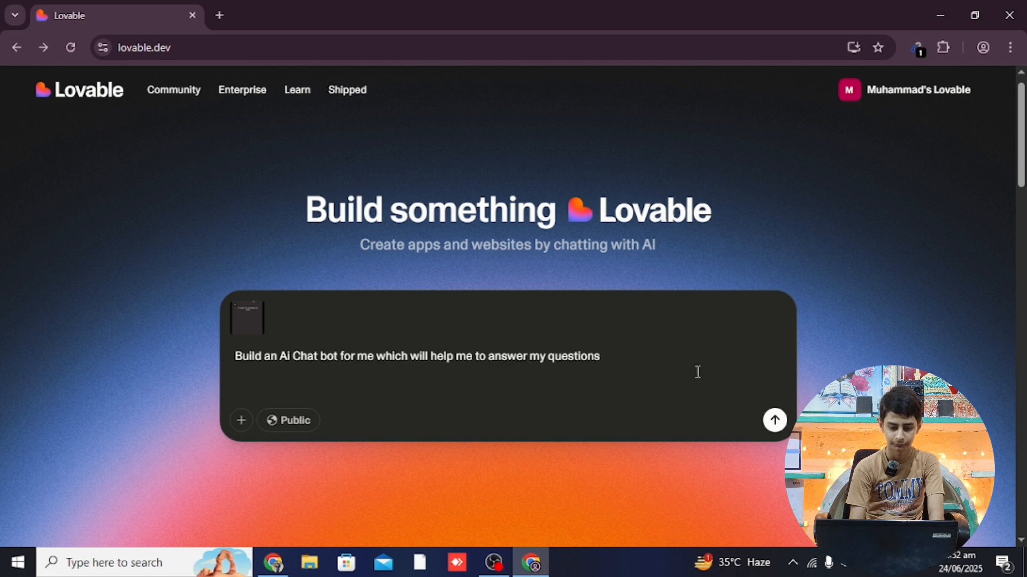
# Submit the chatbot prompt and wireframe so Lovable generates the dark Shockly AI quick-chat-mentor project
pyautogui.click(774, 420)
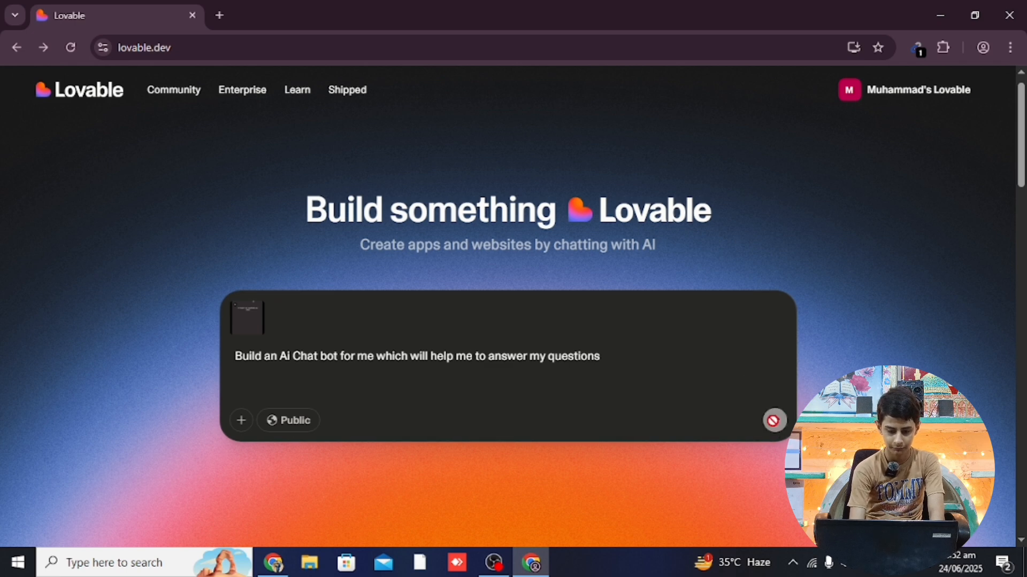
pyautogui.click(614, 356)
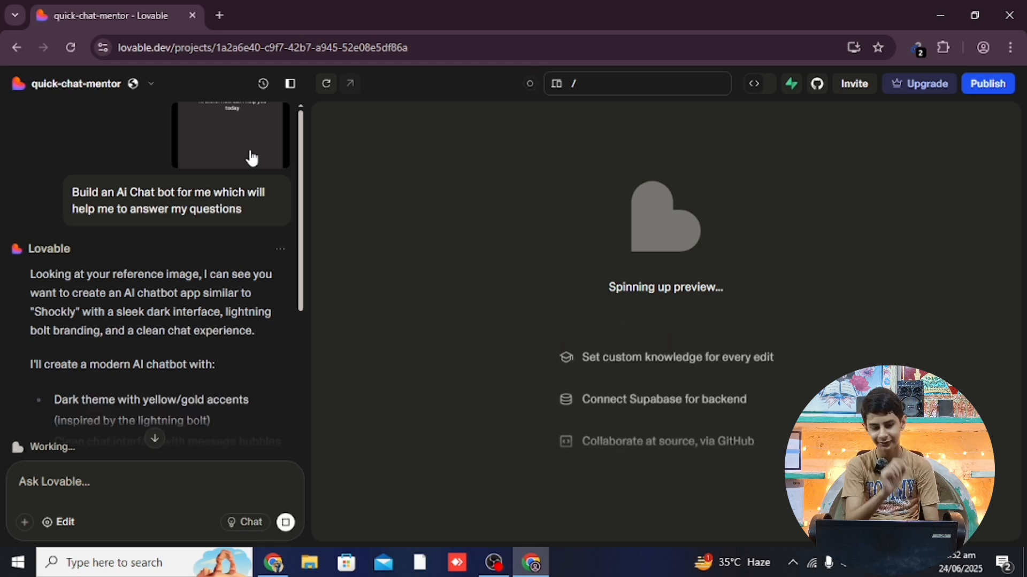
pyautogui.moveTo(299, 168); pyautogui.dragTo(295, 374)
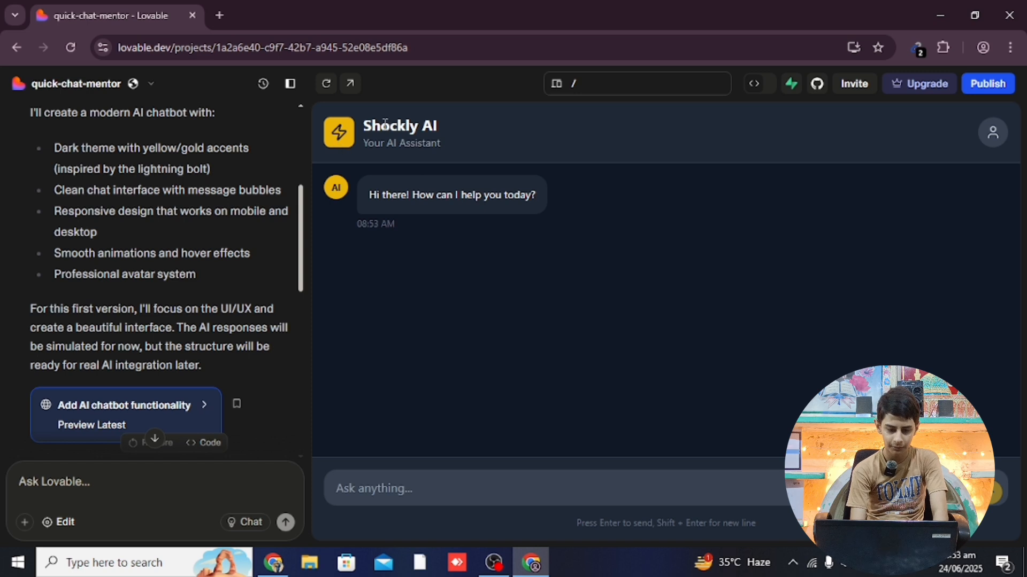
# Open the Shockly AI preview in its own tab and inspect the greeting and timestamp text
pyautogui.click(351, 85)
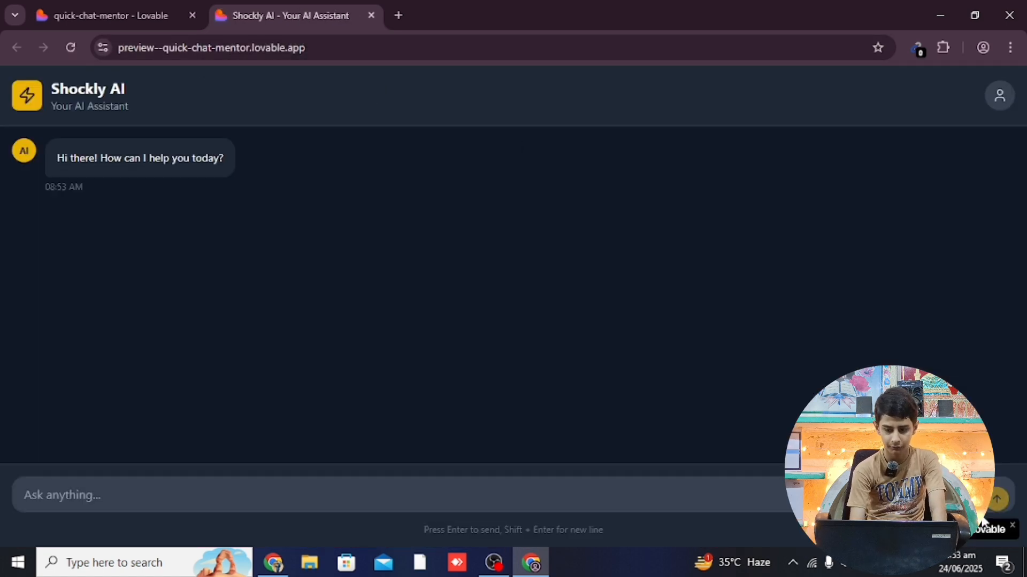
pyautogui.click(1012, 526)
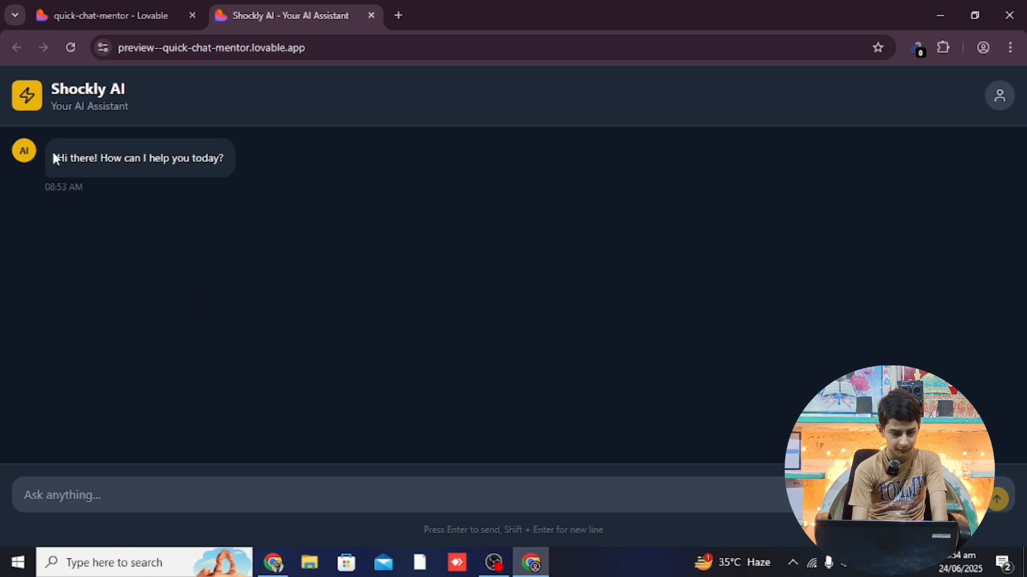
pyautogui.moveTo(55, 159); pyautogui.dragTo(235, 173)
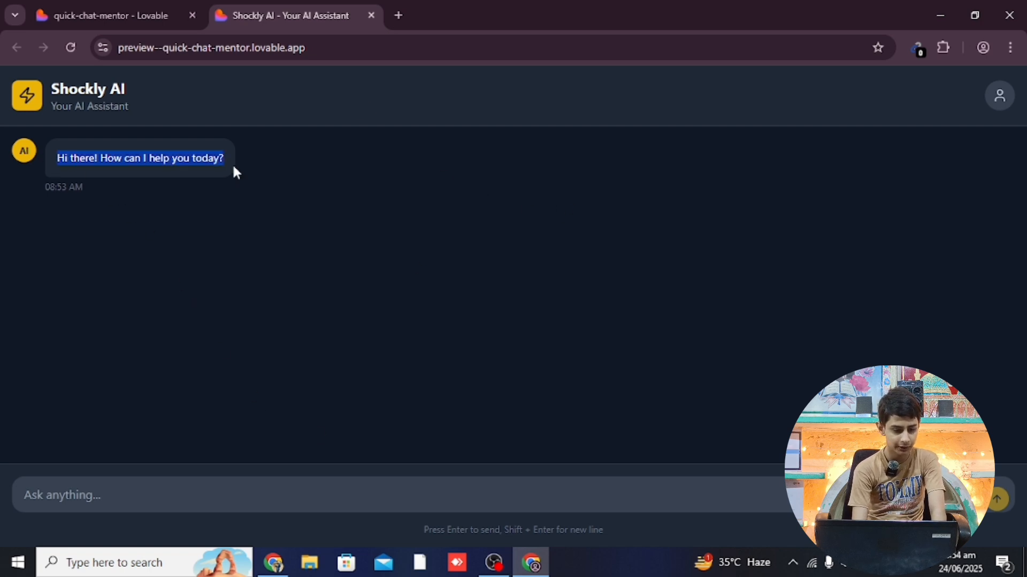
pyautogui.click(231, 169)
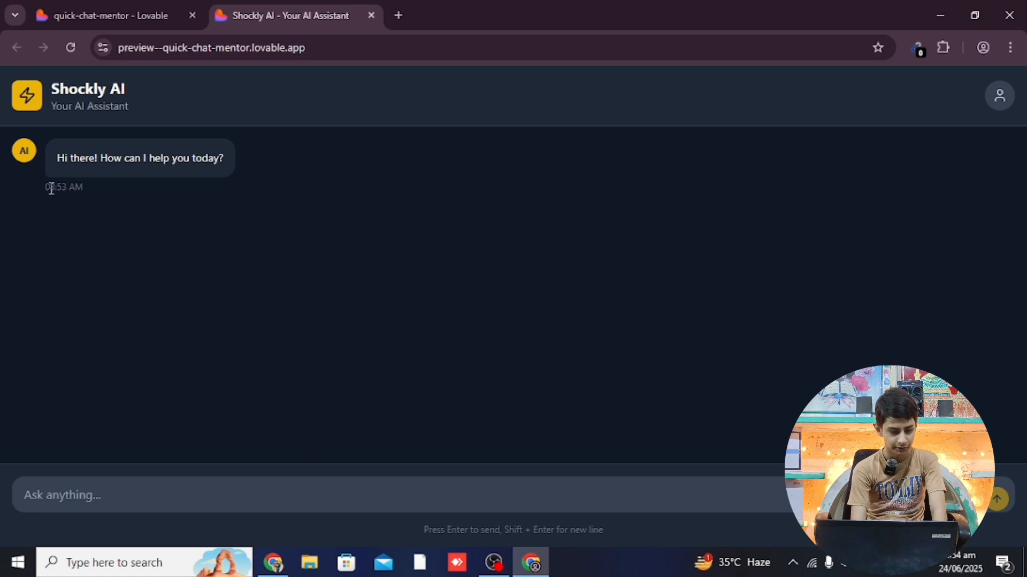
pyautogui.moveTo(49, 187); pyautogui.dragTo(77, 192)
pyautogui.click(107, 191)
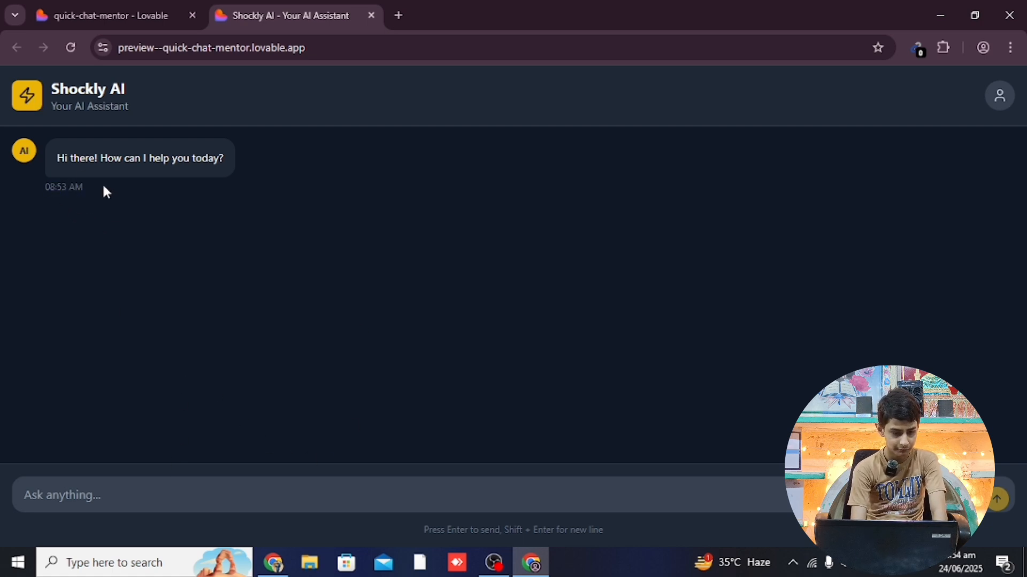
pyautogui.doubleClick(75, 187)
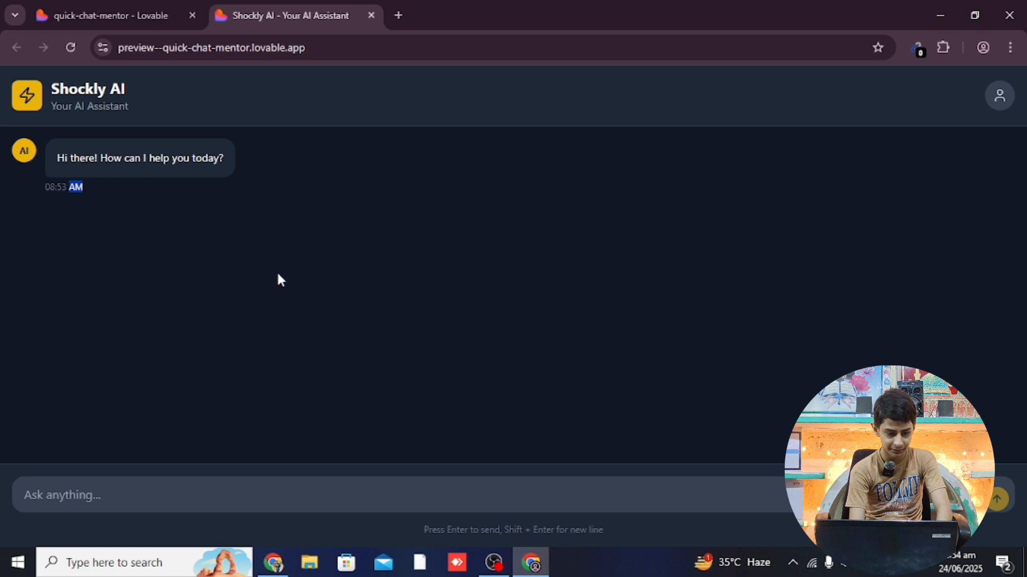
# Ask the preview chatbot 'What is coursera' and receive only its canned demo reply
pyautogui.click(128, 492)
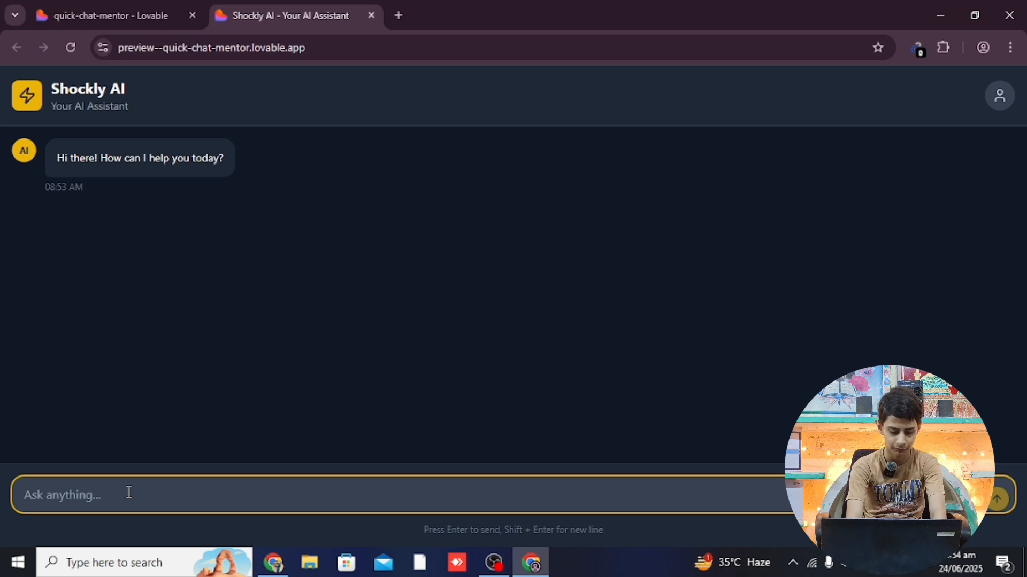
pyautogui.write('H')
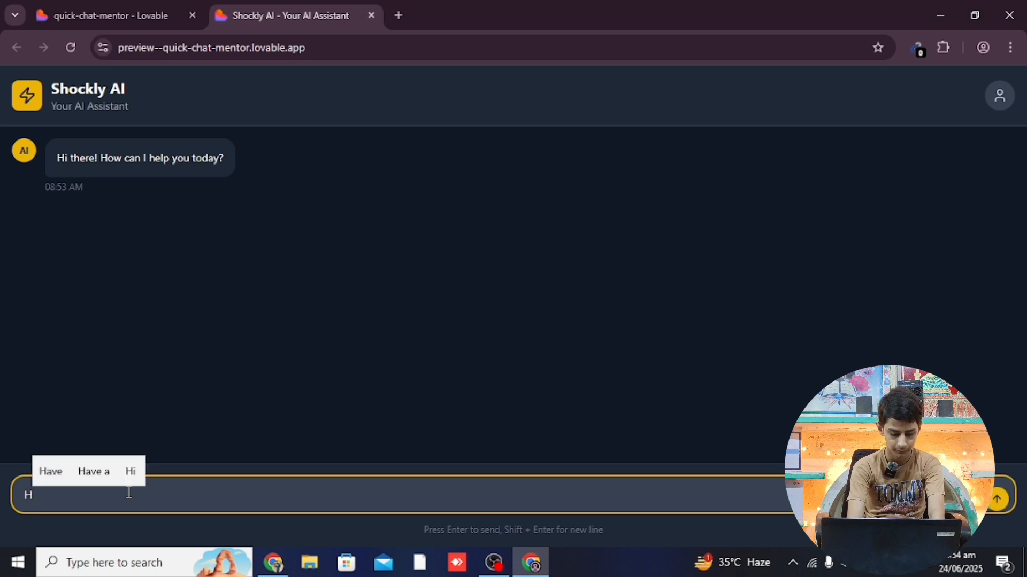
pyautogui.press('BackSpace')
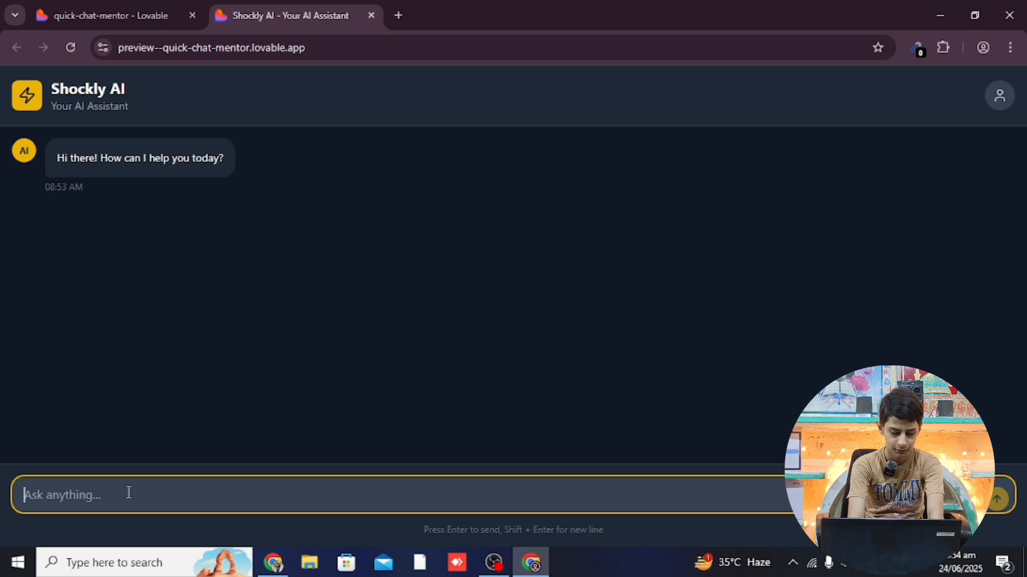
pyautogui.write('What is coursera')
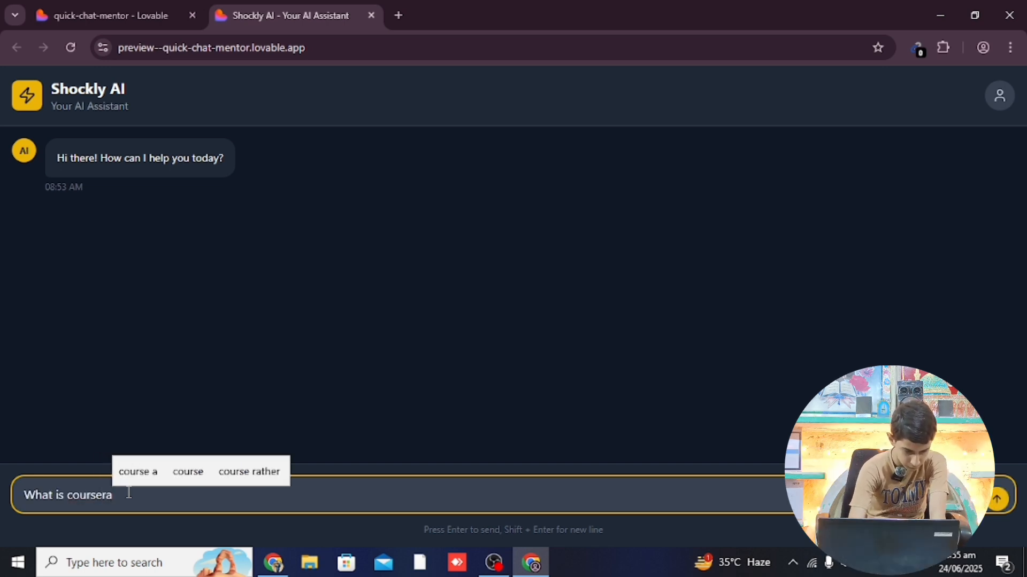
pyautogui.press('Return')
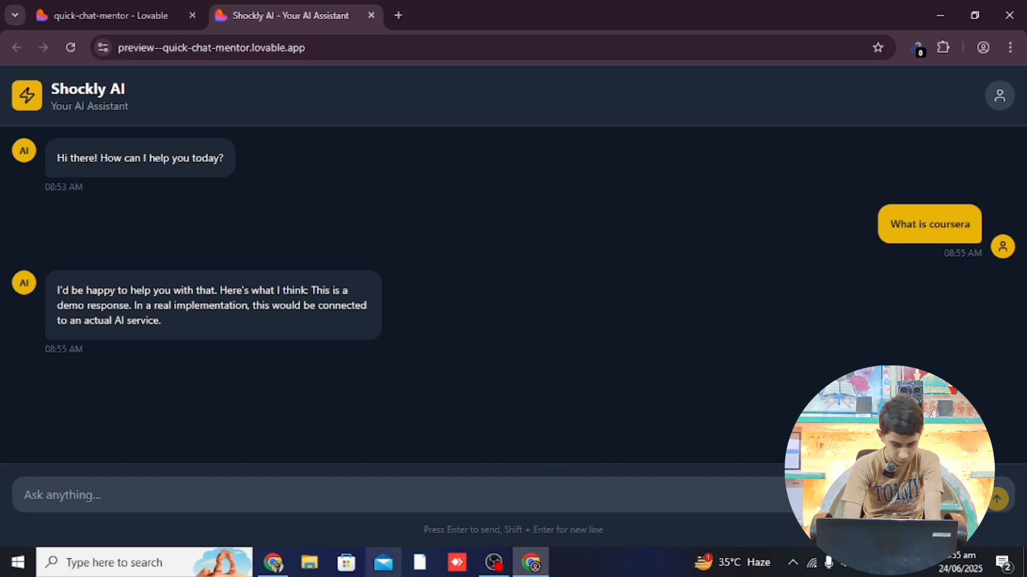
pyautogui.click(116, 489)
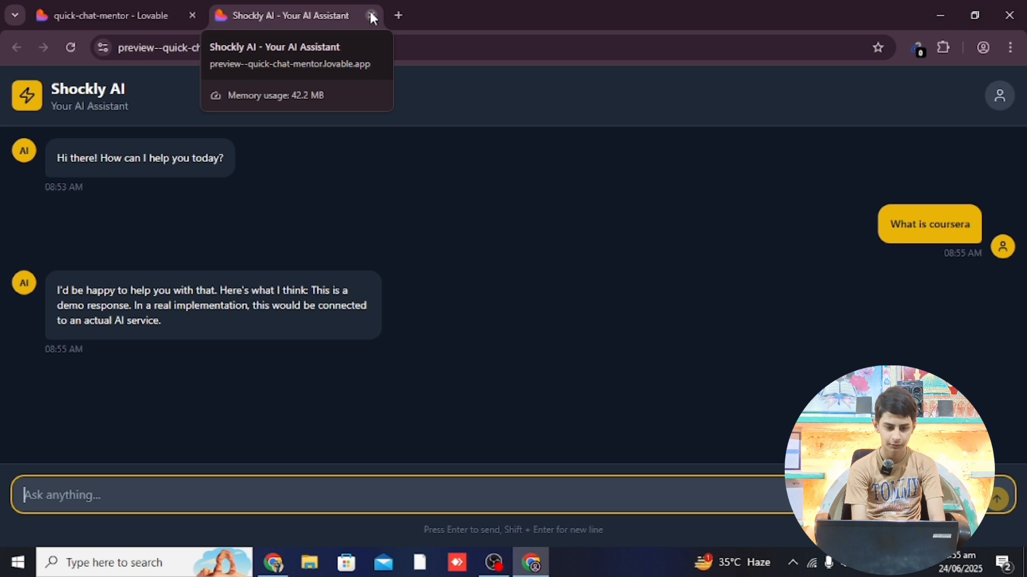
# Back in the project editor, start a follow-up request reading 'the ai chat bot will use wil'
pyautogui.click(134, 22)
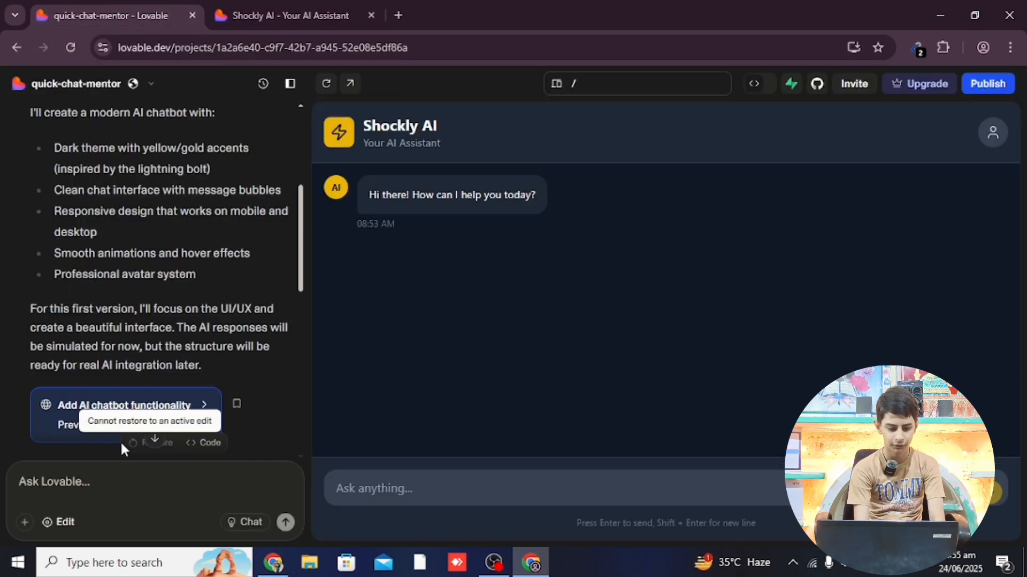
pyautogui.click(77, 490)
pyautogui.write('the ')
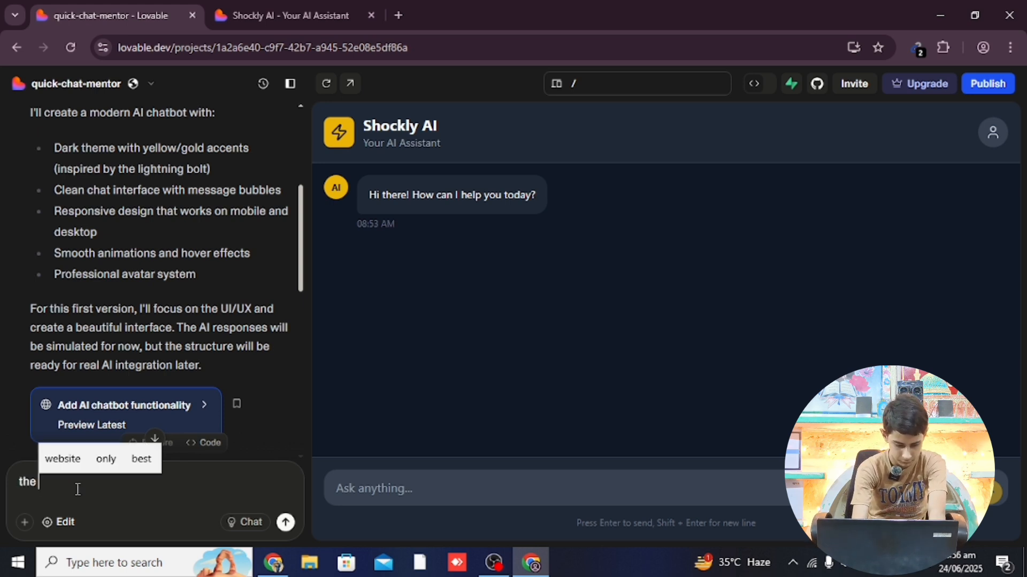
pyautogui.write('ai')
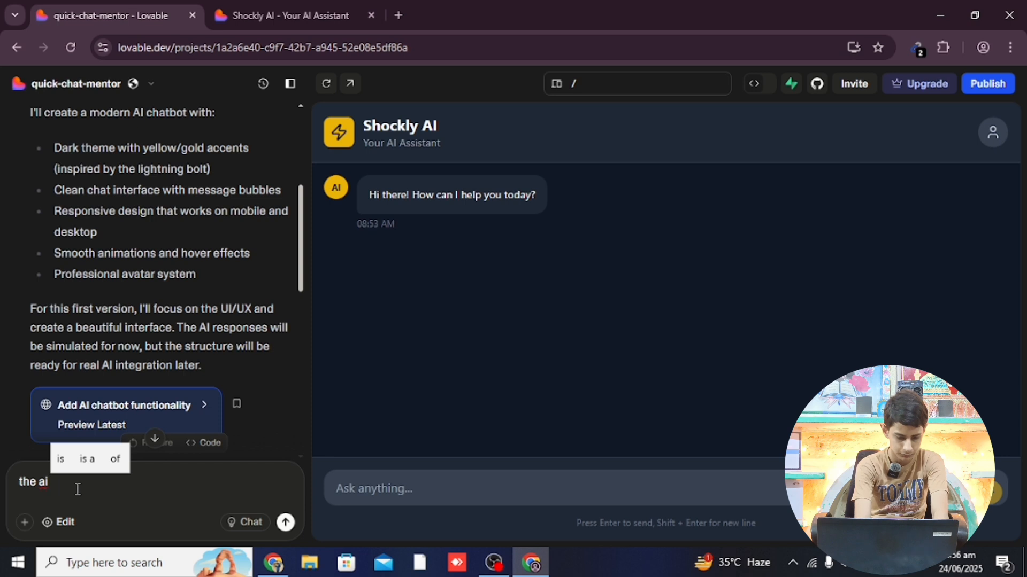
pyautogui.write(' chat ')
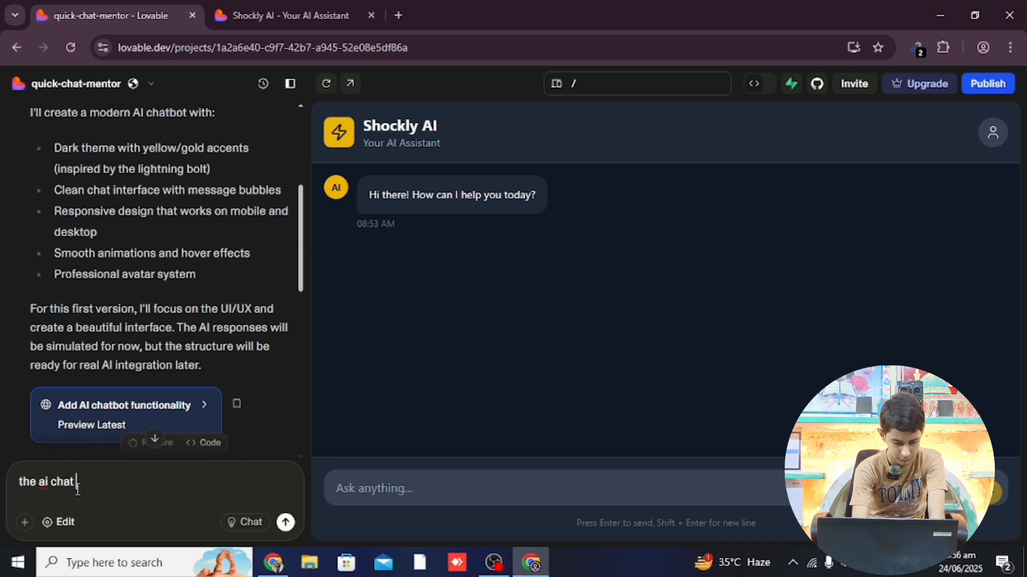
pyautogui.write('bo')
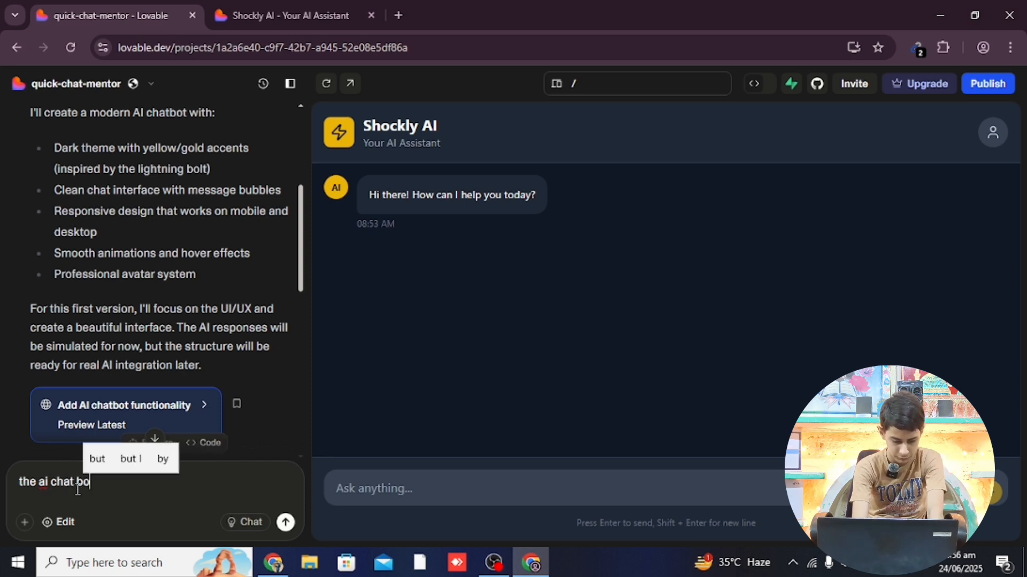
pyautogui.write('t will use')
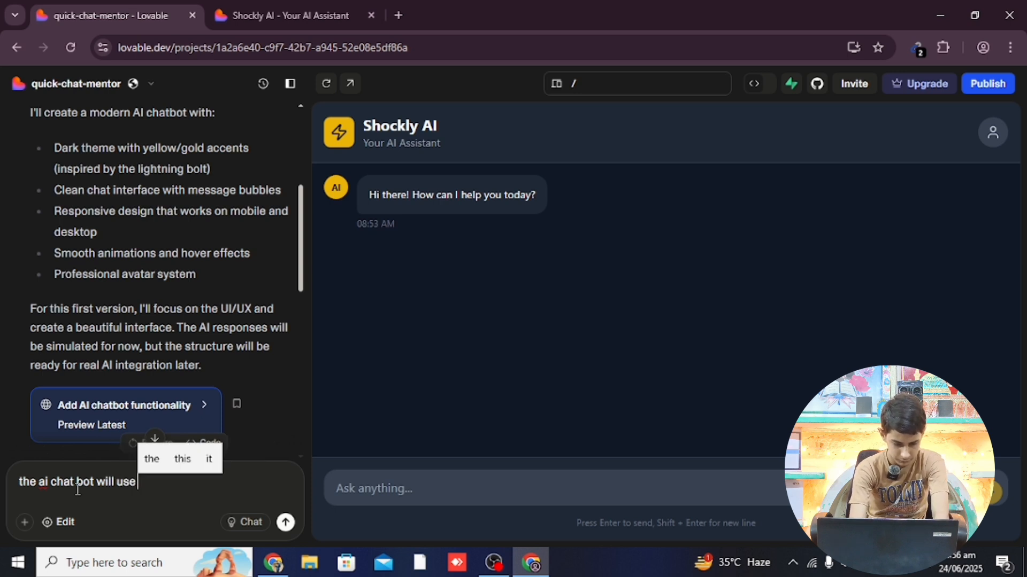
pyautogui.write(' wil')
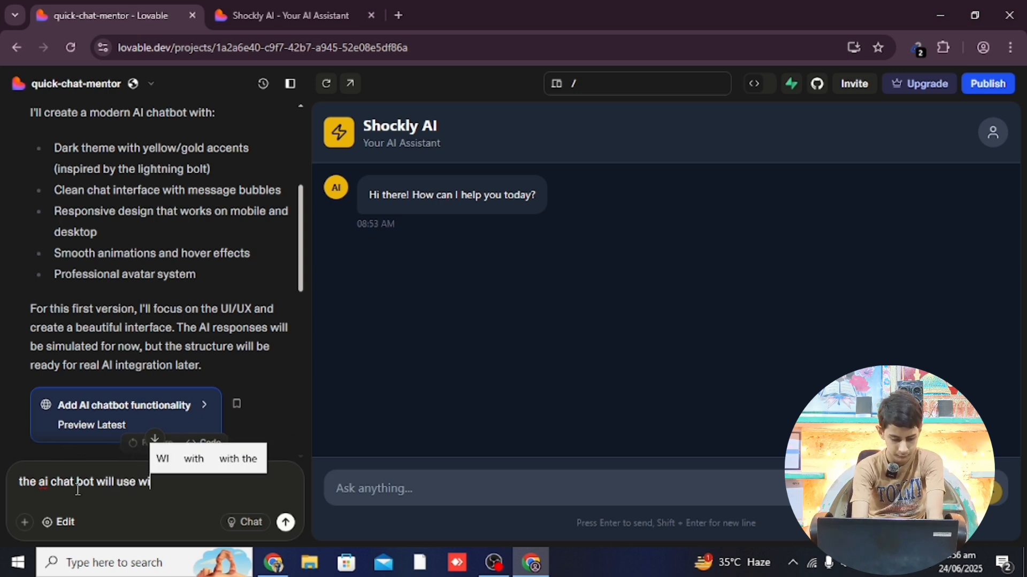
pyautogui.click(398, 15)
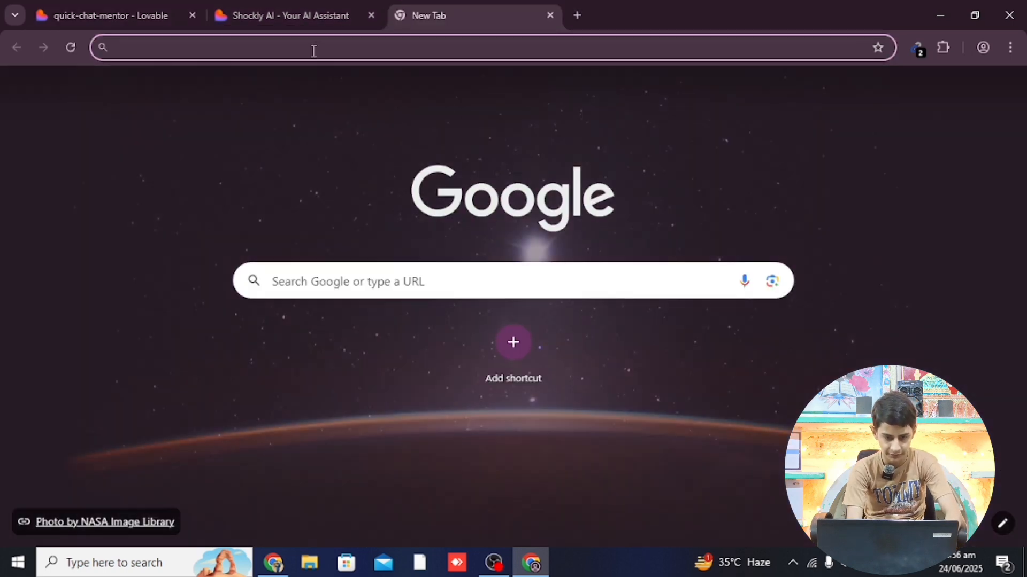
pyautogui.click(314, 51)
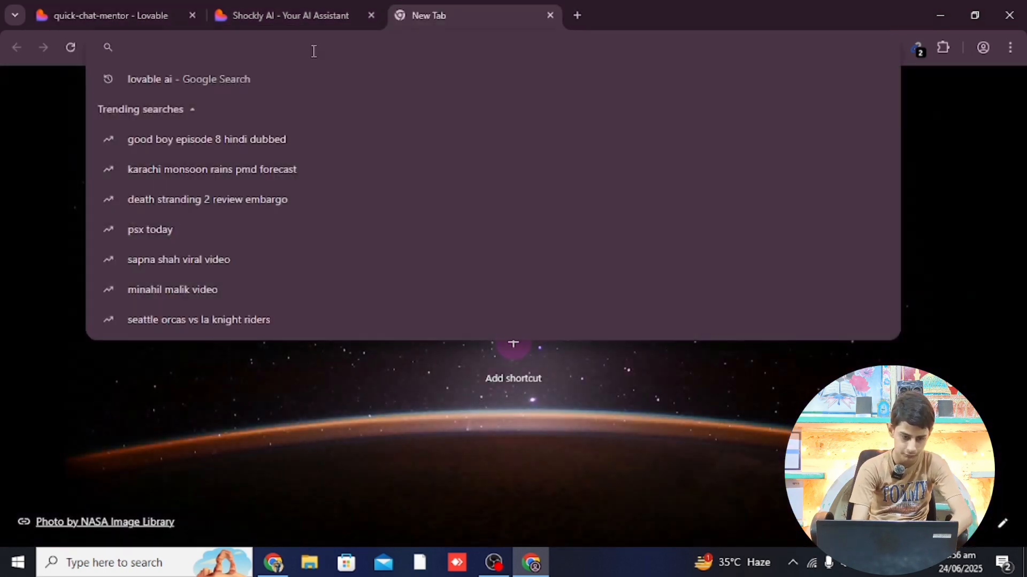
pyautogui.write('wiki')
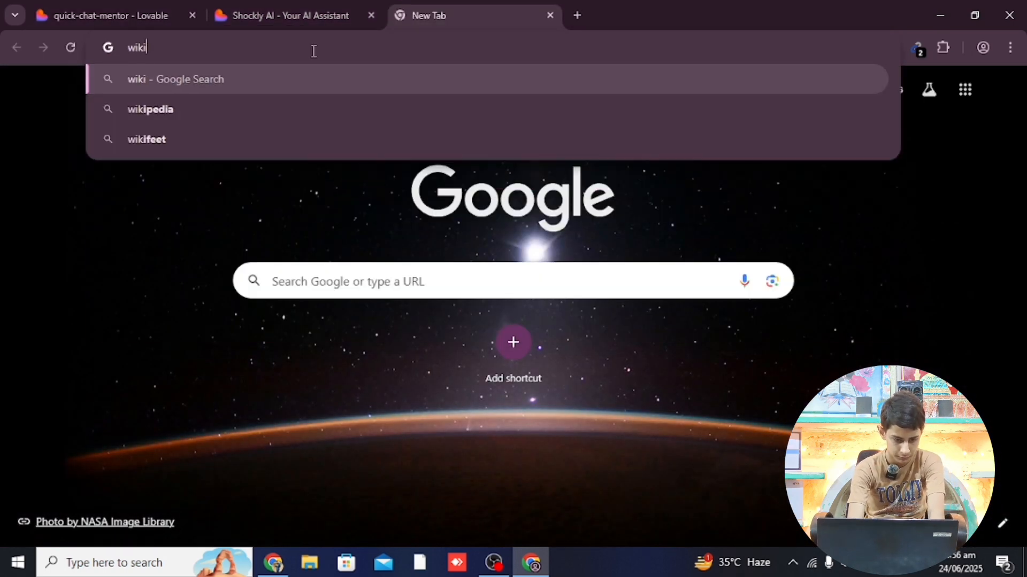
pyautogui.click(205, 107)
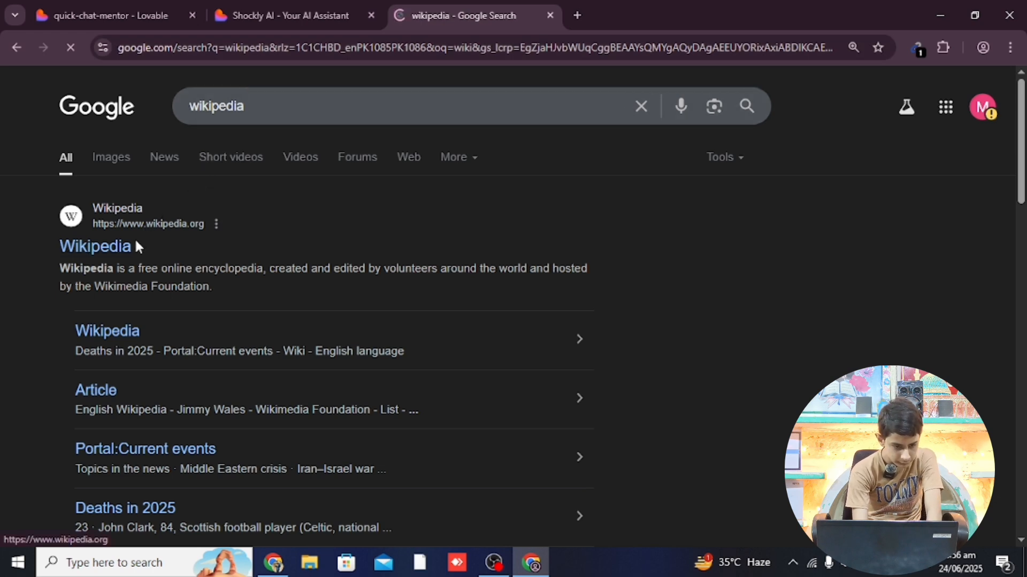
pyautogui.moveTo(206, 225); pyautogui.dragTo(93, 224)
pyautogui.hotkey('ctrl', 'c')
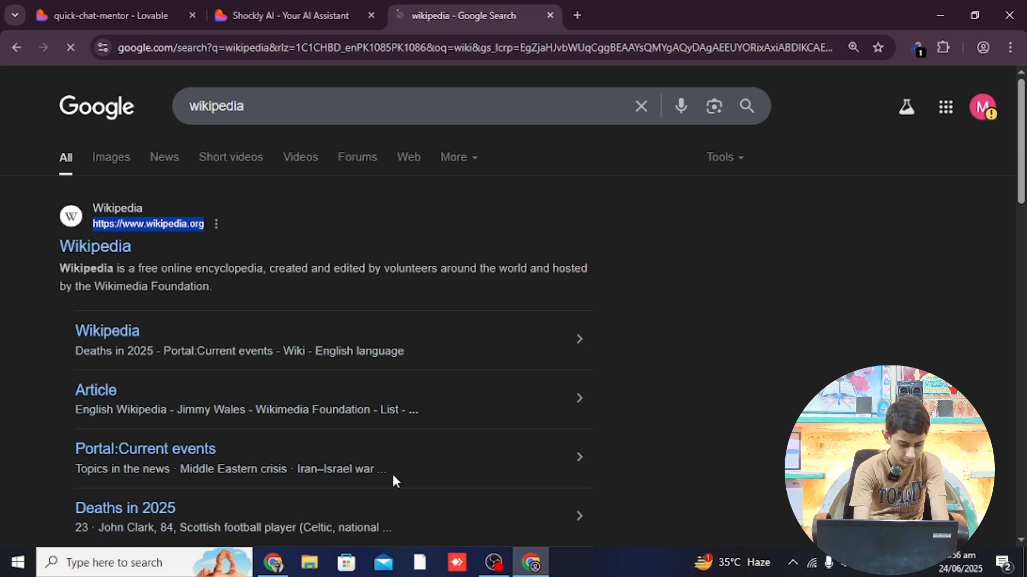
pyautogui.click(552, 16)
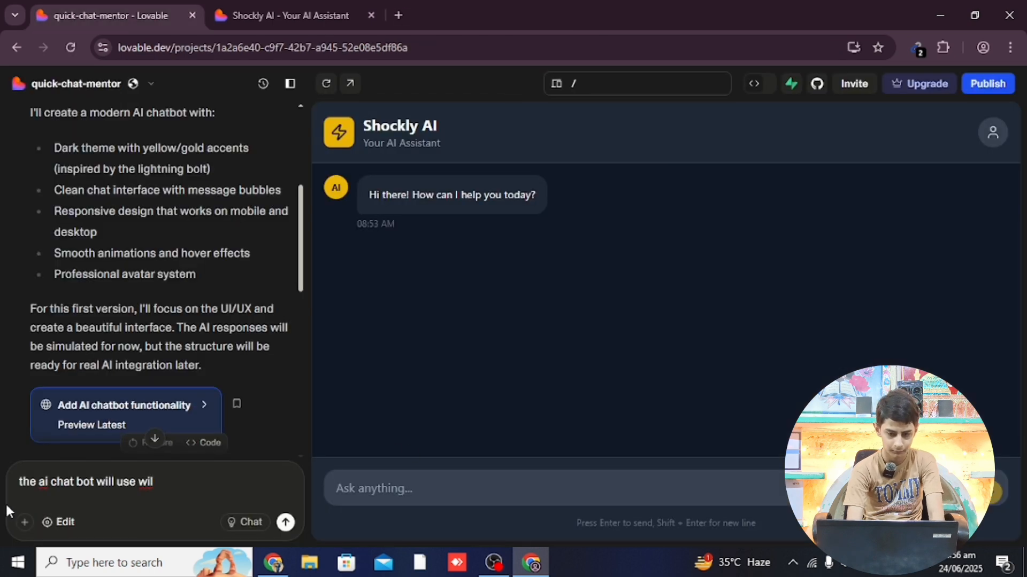
pyautogui.doubleClick(142, 484)
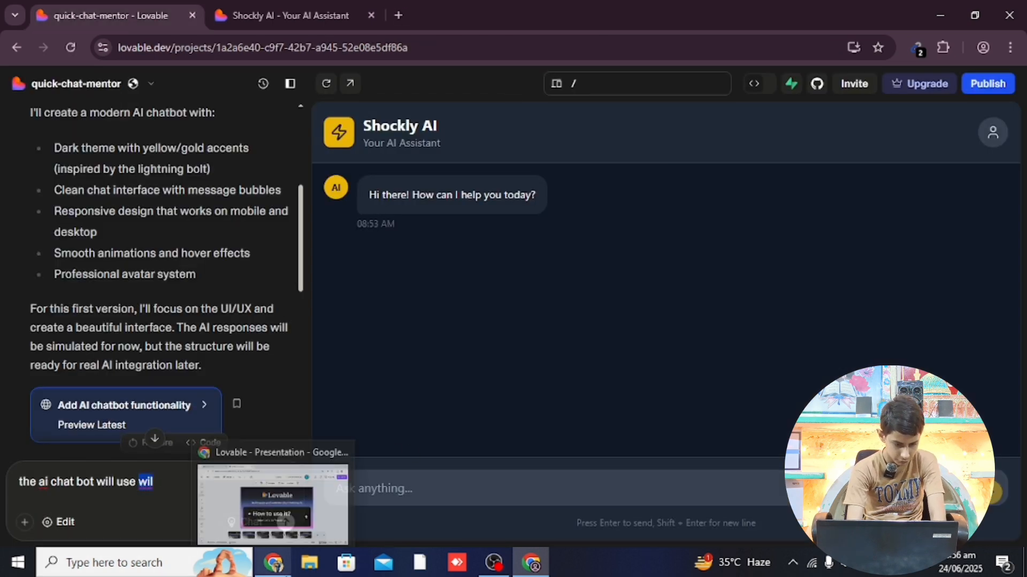
pyautogui.hotkey('ctrl', 'v')
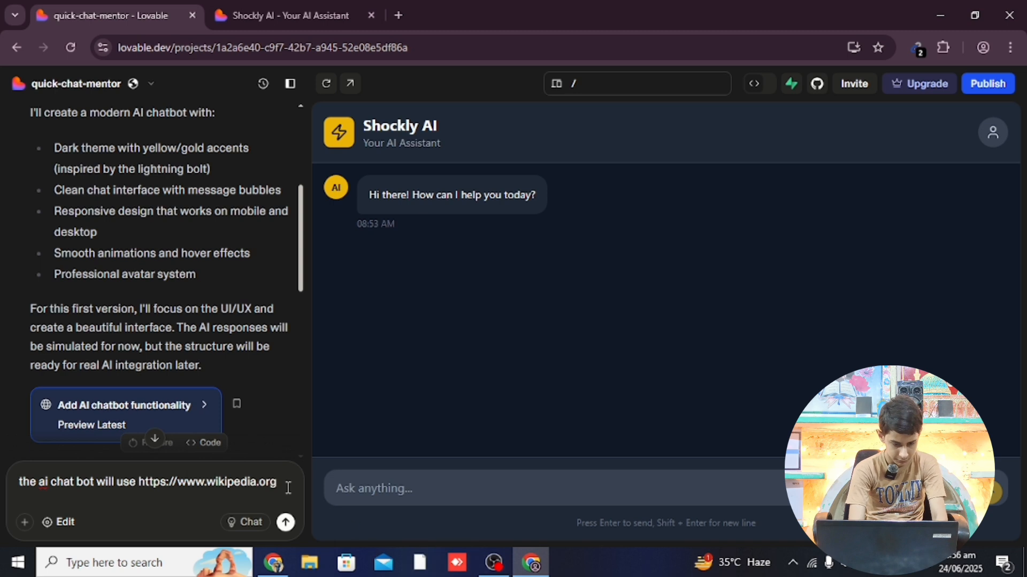
pyautogui.hotkey('shift', 'Return')
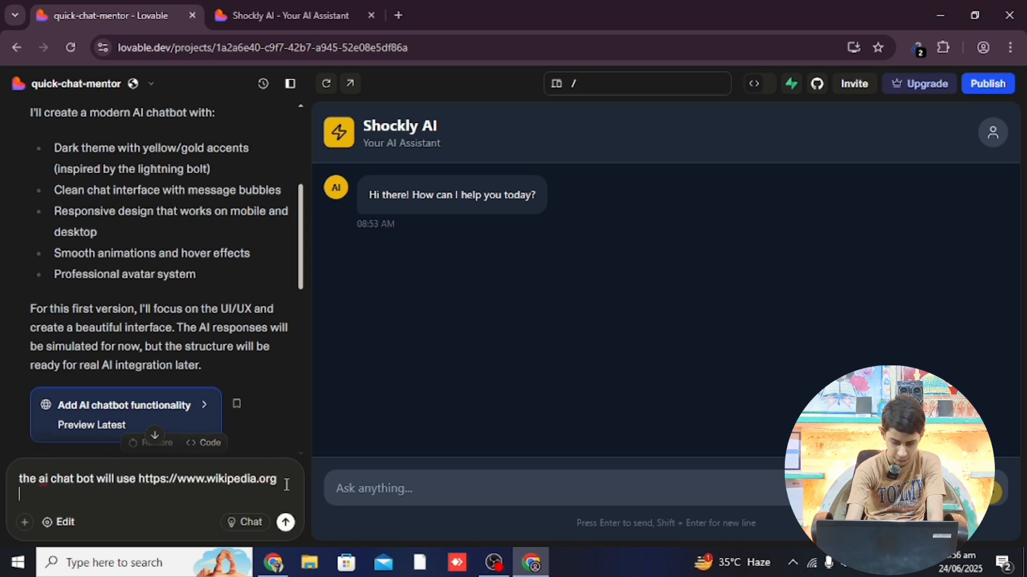
pyautogui.write('to')
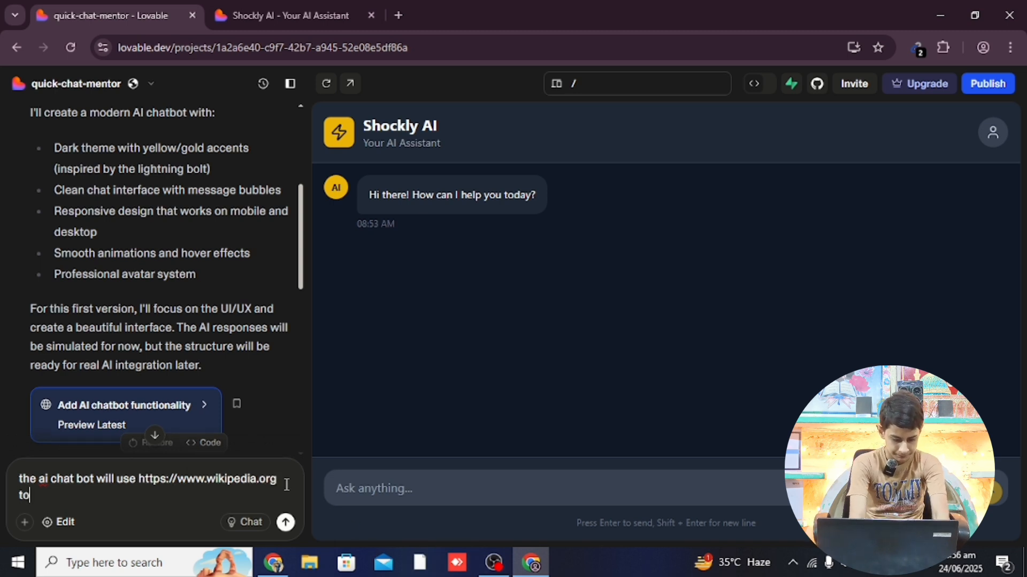
pyautogui.write(' find')
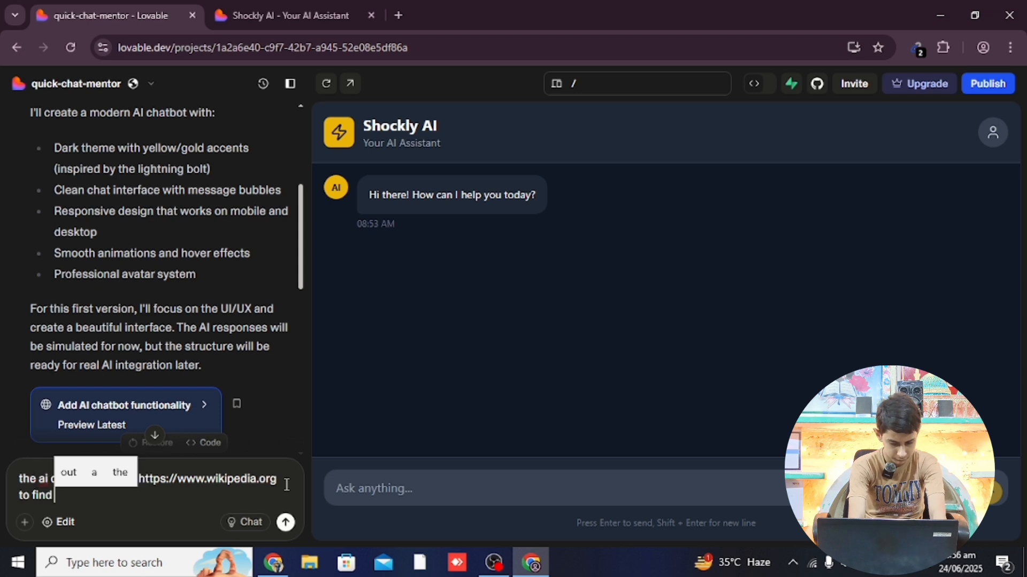
pyautogui.write(' an')
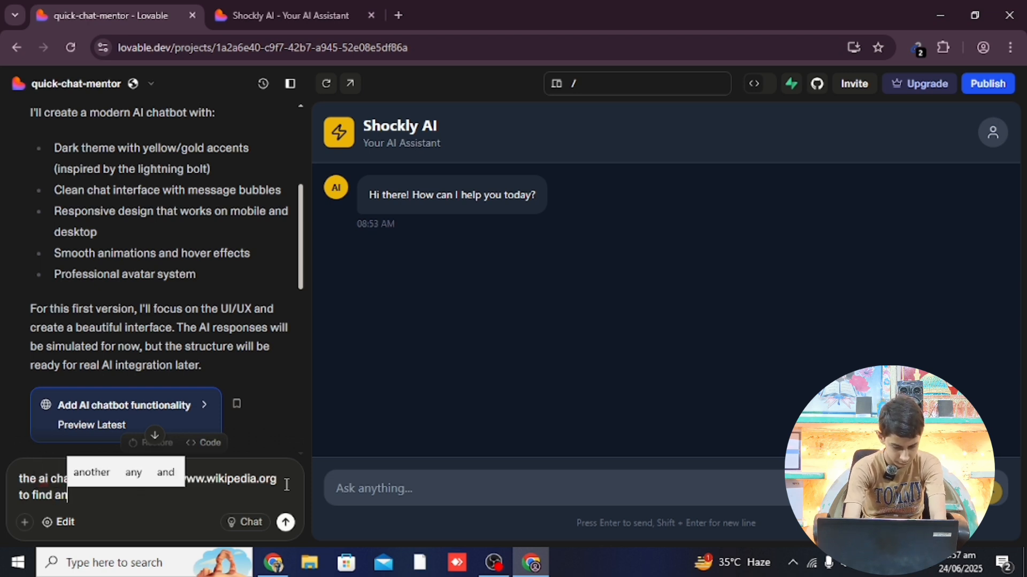
pyautogui.write('swe')
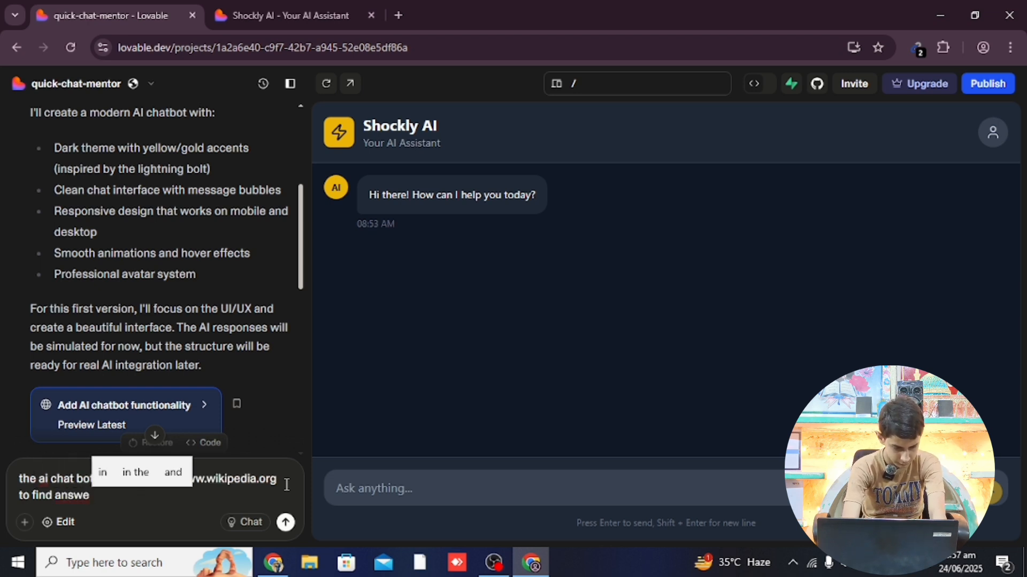
pyautogui.write('r and')
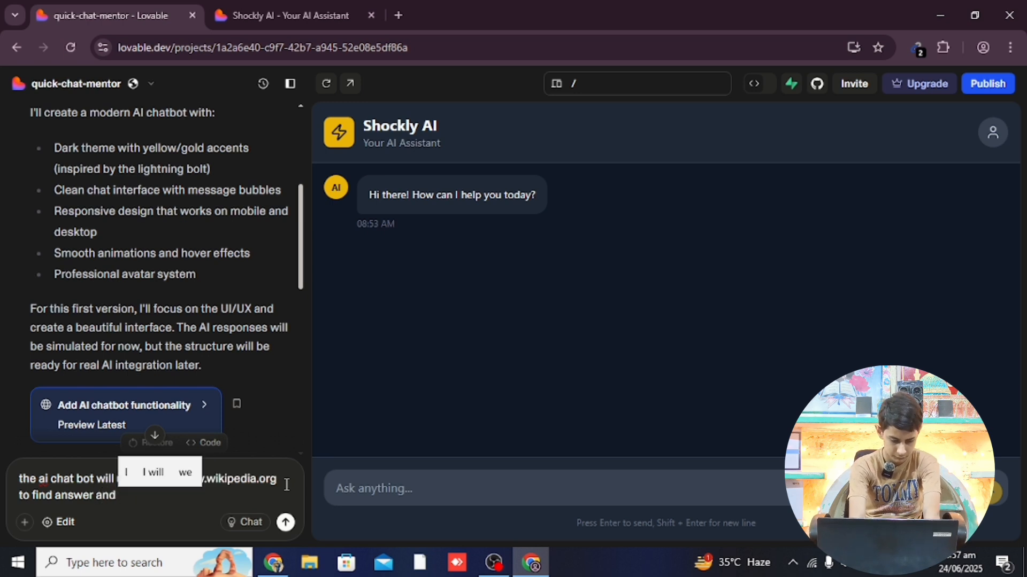
pyautogui.press('BackSpace')
pyautogui.press('BackSpace')
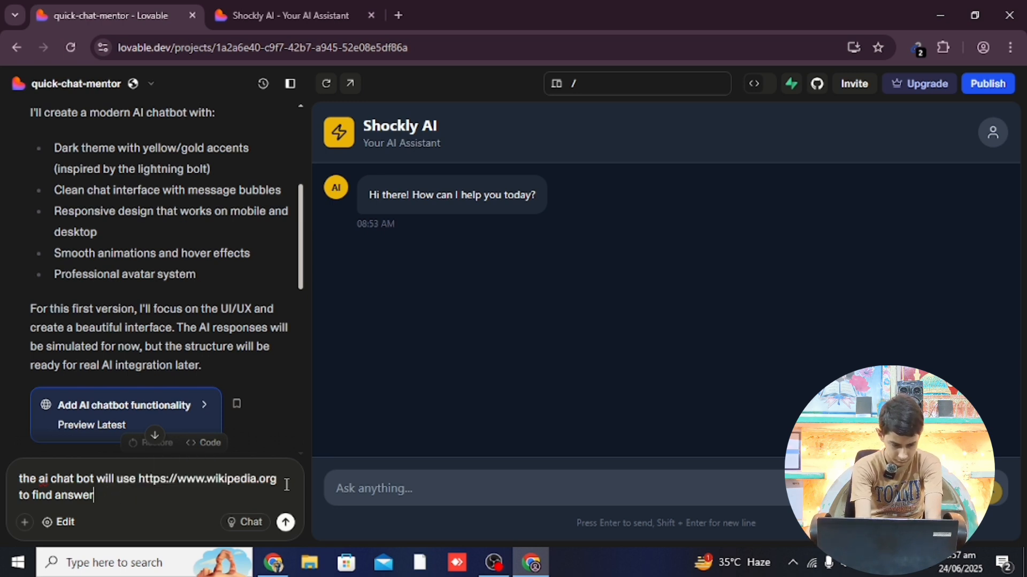
pyautogui.write('of ')
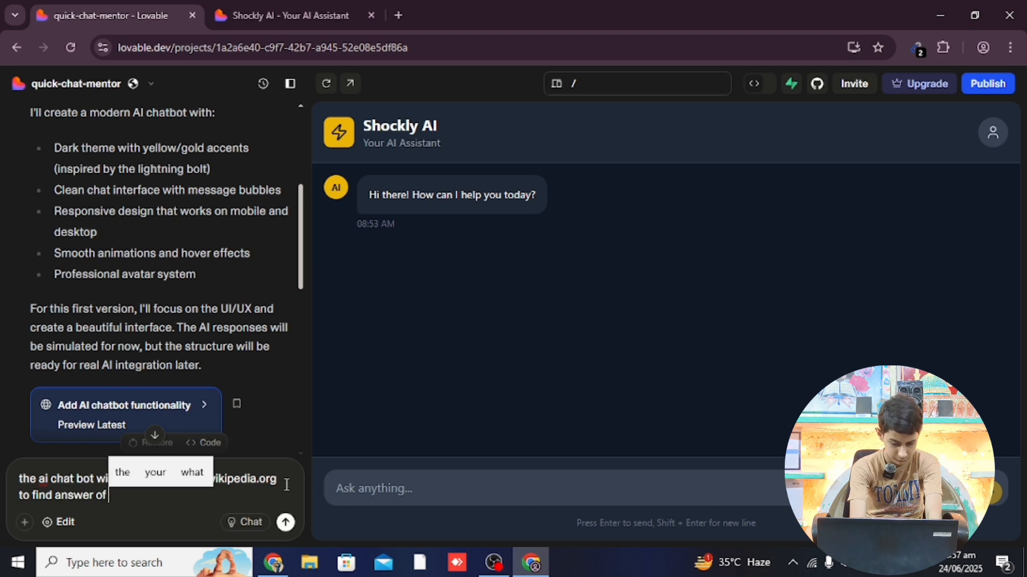
pyautogui.write('the ')
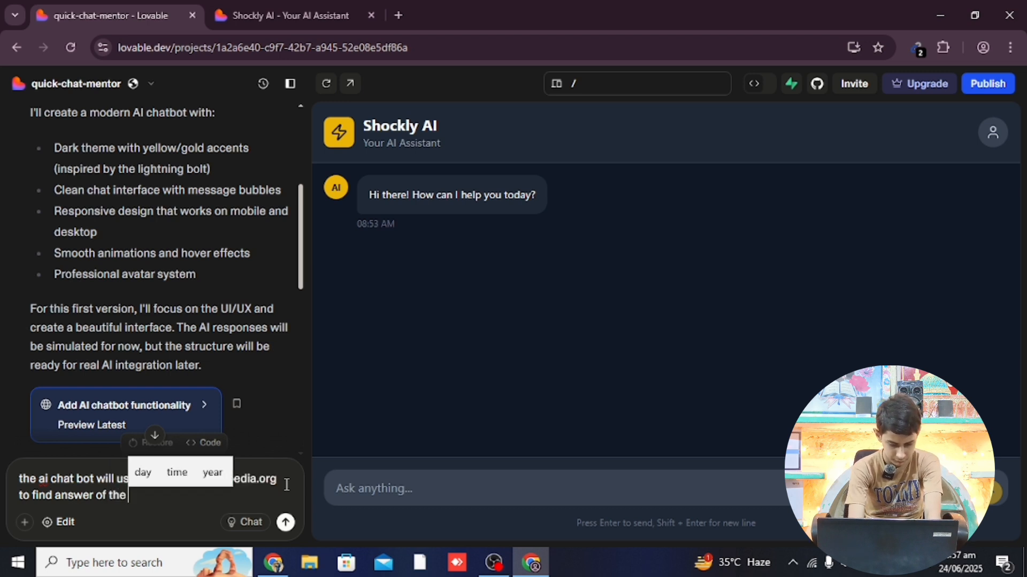
pyautogui.write('ques')
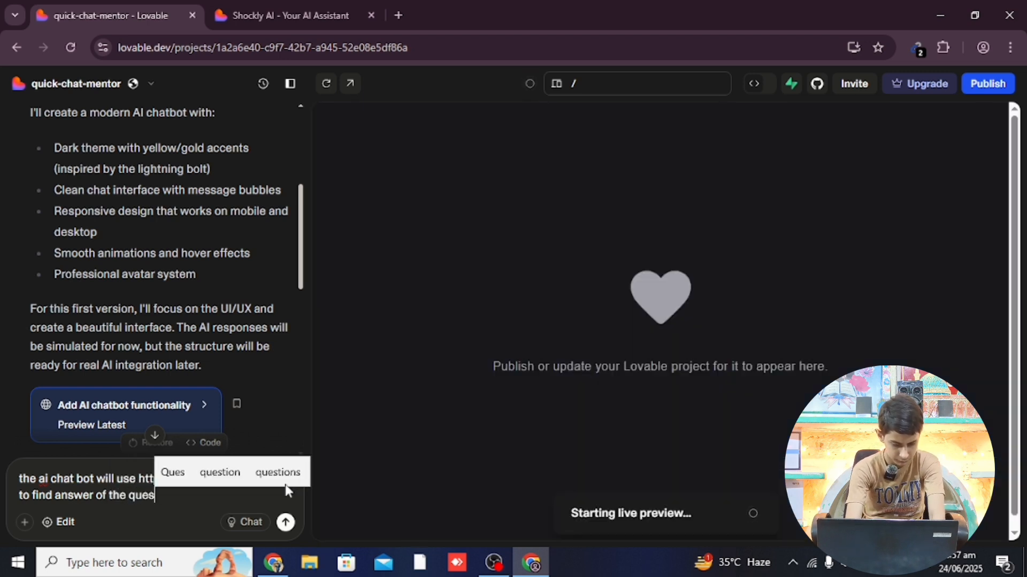
pyautogui.write('tion')
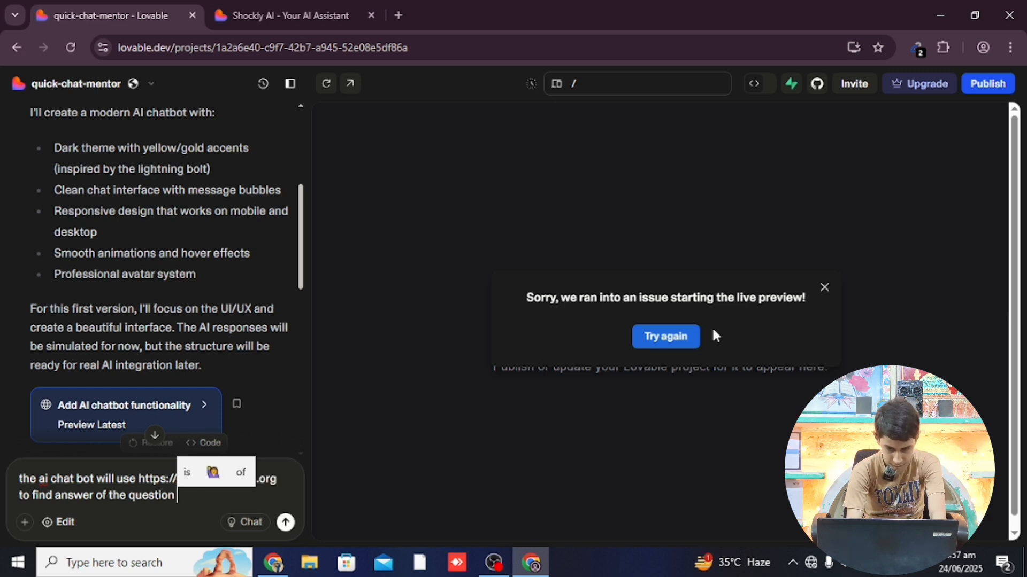
pyautogui.click(824, 287)
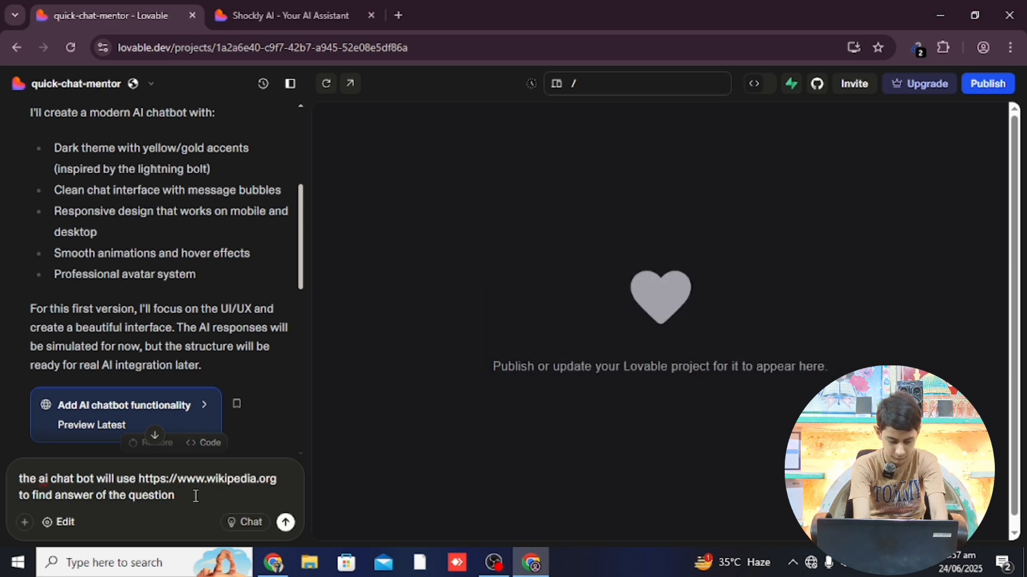
pyautogui.write('asked ')
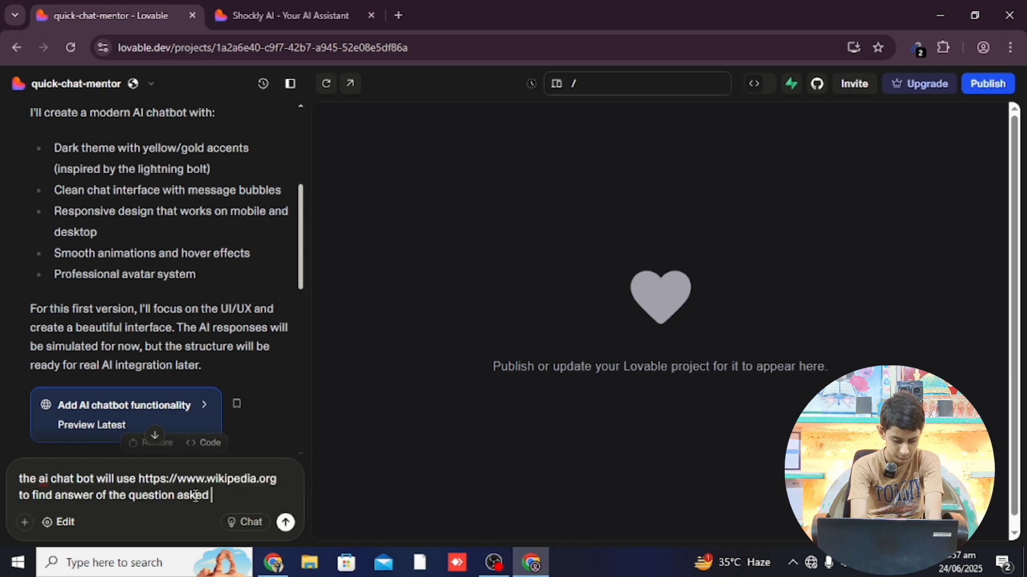
pyautogui.write('by th')
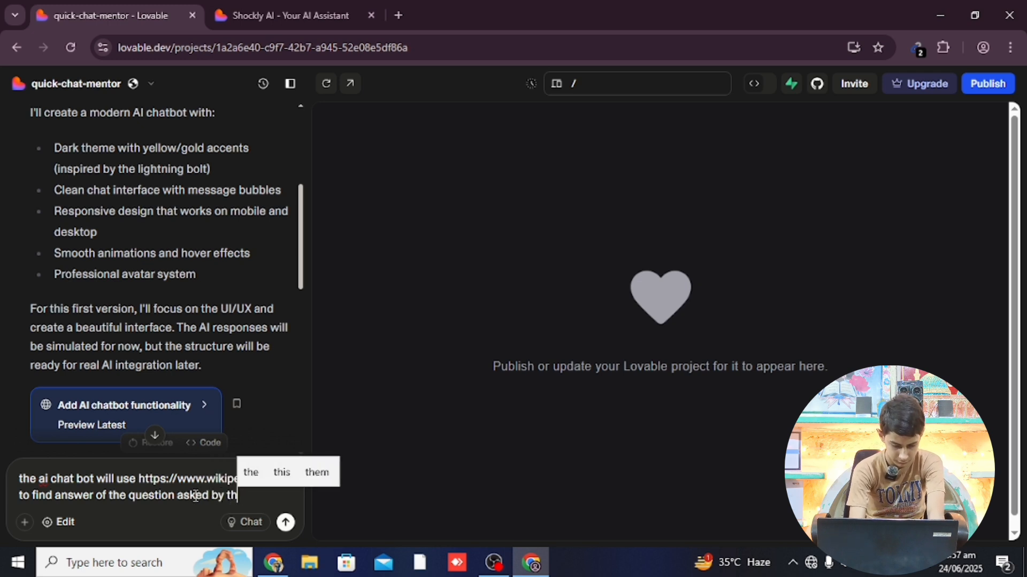
pyautogui.write('e user')
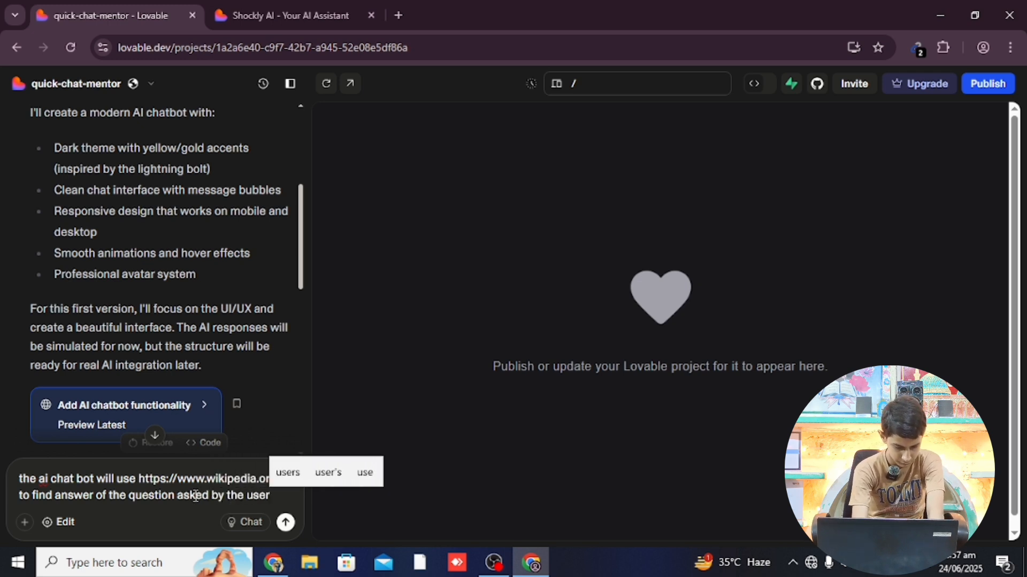
pyautogui.press('Return')
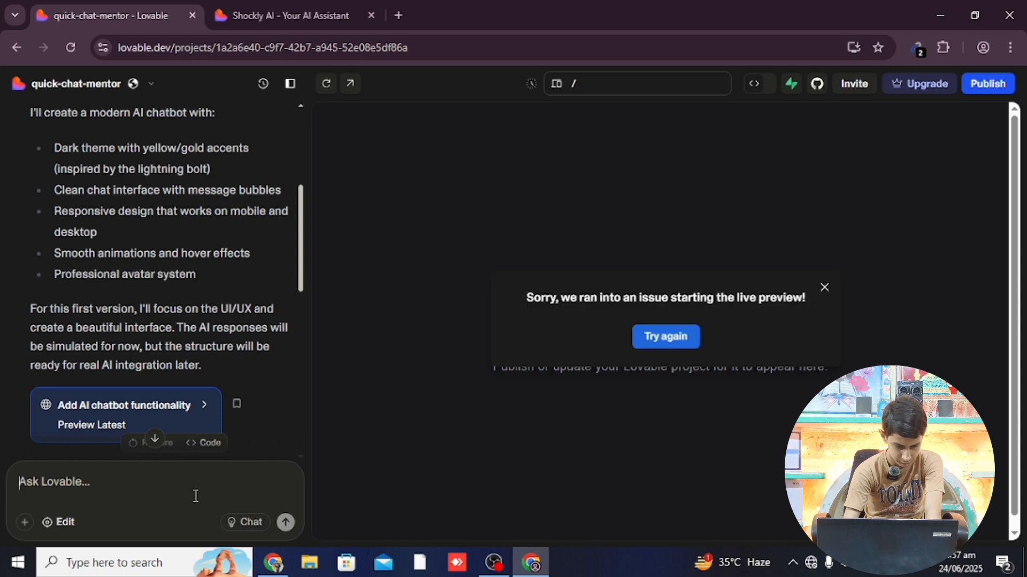
# Retry the live preview and read Lovable's 'Add Wikipedia integration' summary in the chat
pyautogui.click(662, 347)
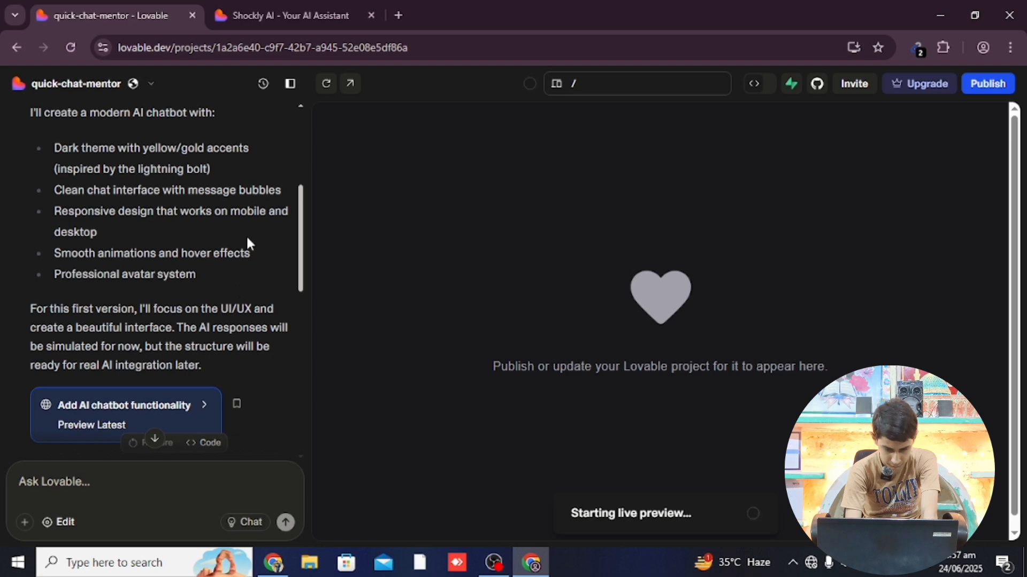
pyautogui.moveTo(300, 259); pyautogui.dragTo(284, 471)
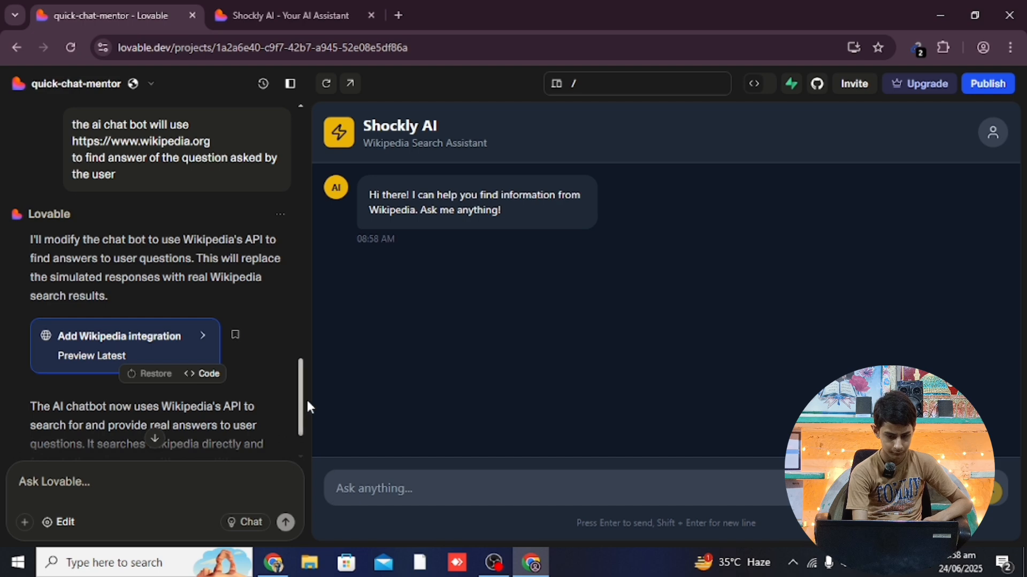
pyautogui.moveTo(298, 392); pyautogui.dragTo(293, 465)
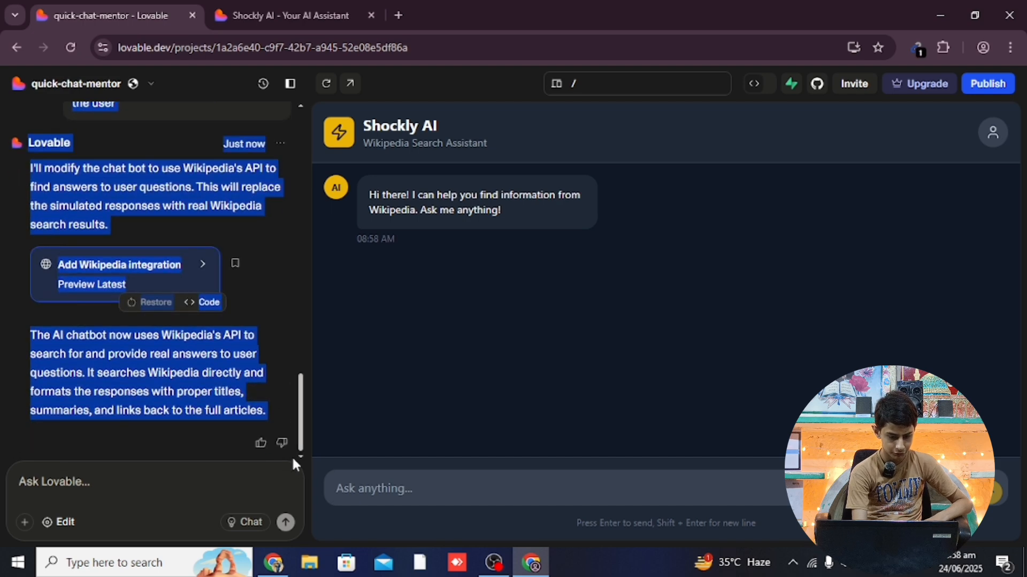
pyautogui.click(280, 367)
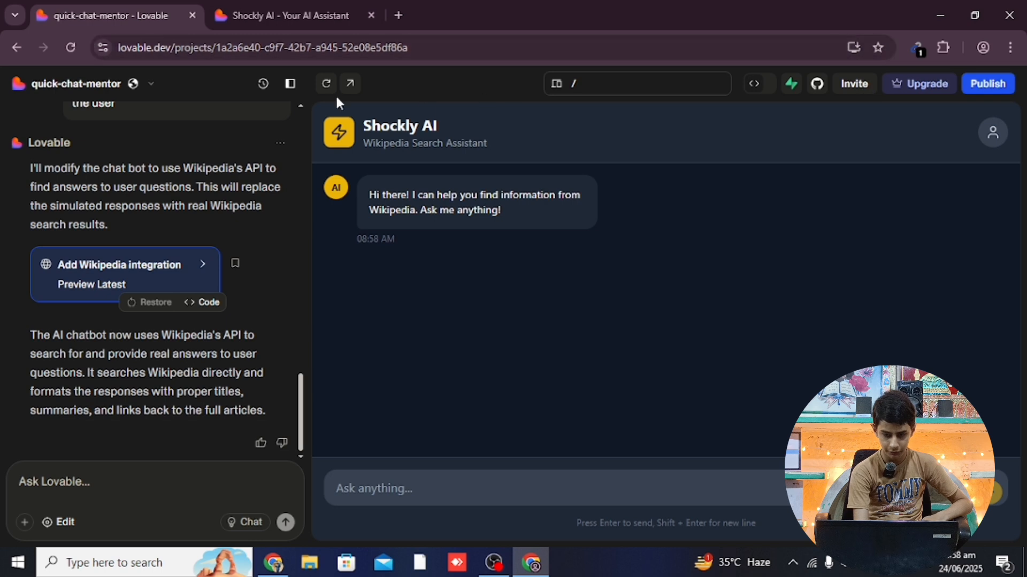
# Reopen the preview in a fresh tab and ask 'what is coursera', getting a Wikipedia-based answer
pyautogui.click(371, 16)
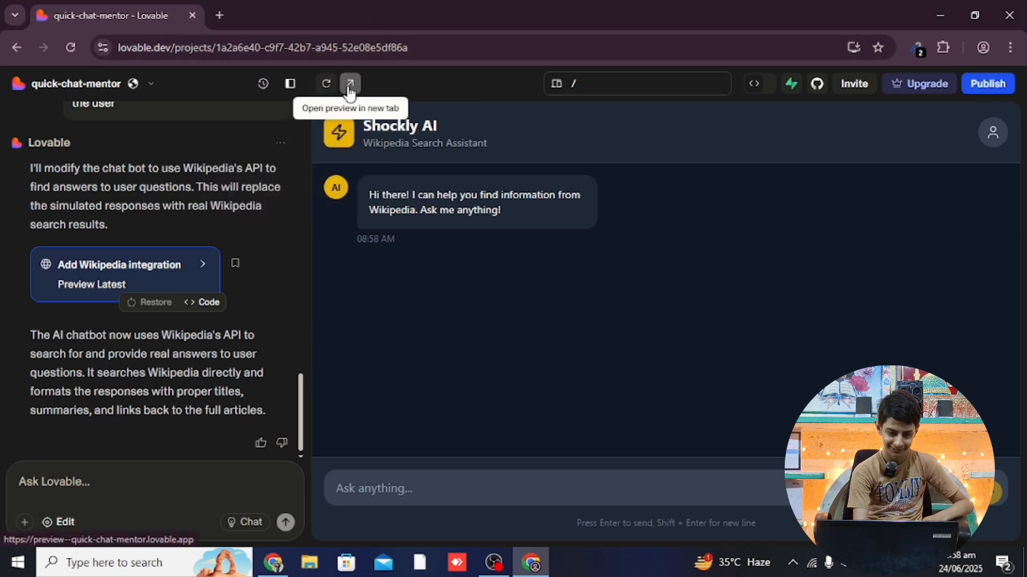
pyautogui.click(351, 85)
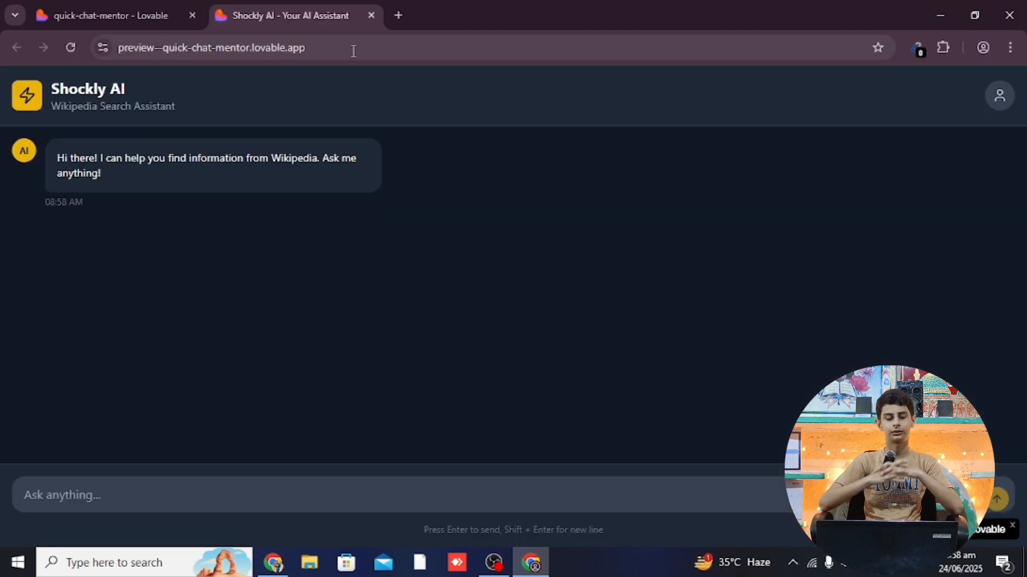
pyautogui.click(256, 503)
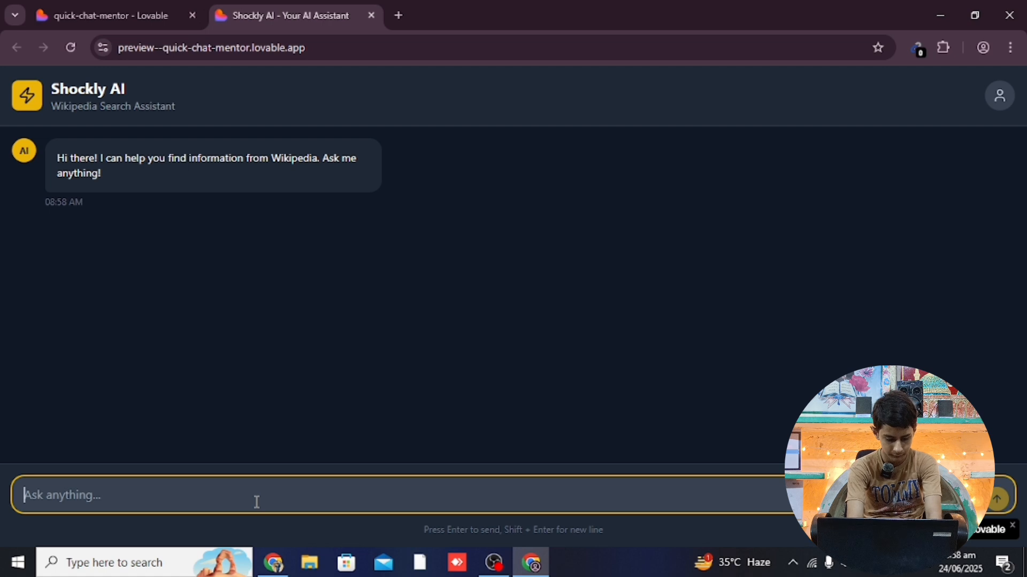
pyautogui.write('what ')
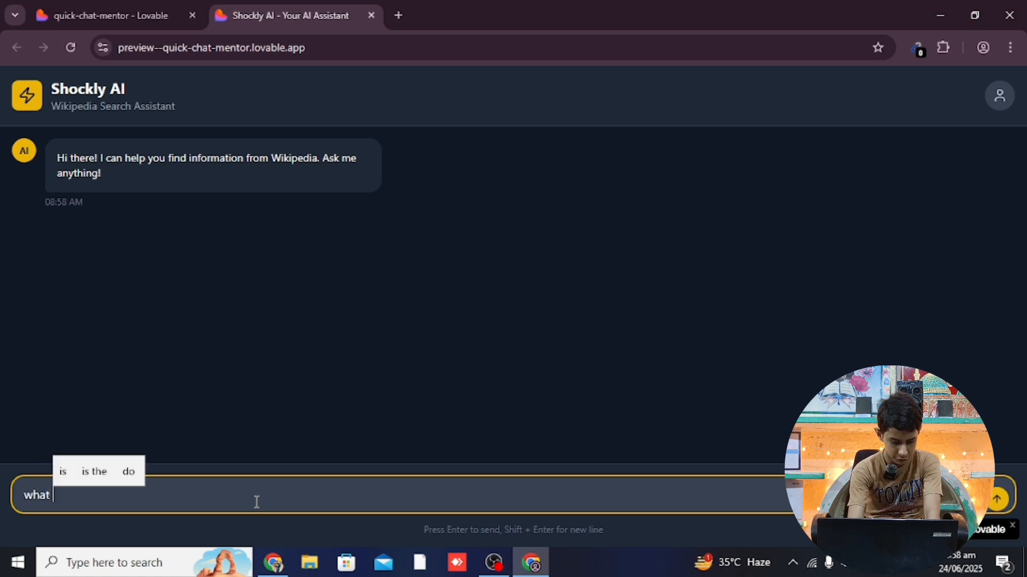
pyautogui.write('is ')
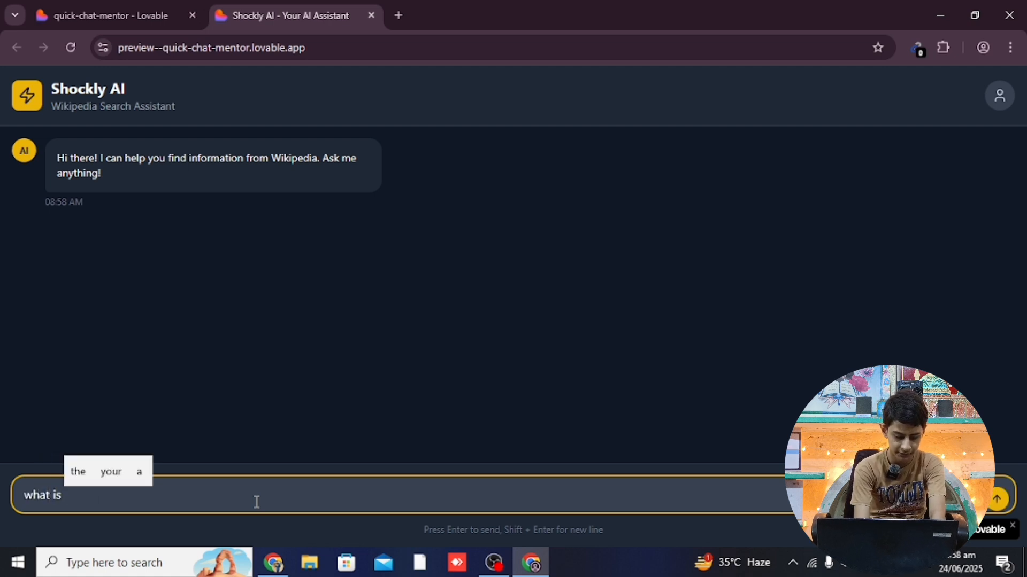
pyautogui.write('cou')
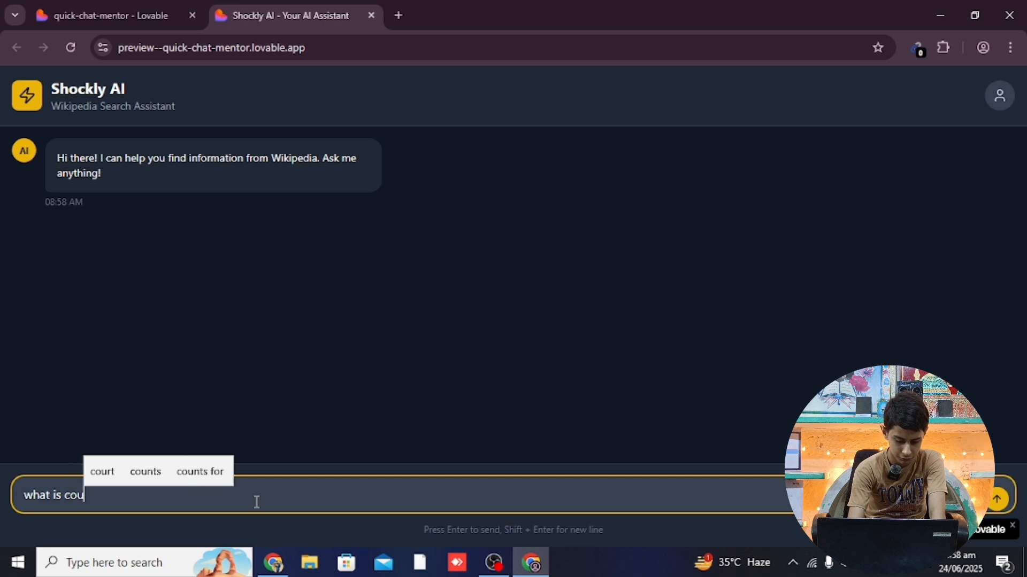
pyautogui.write('rsera')
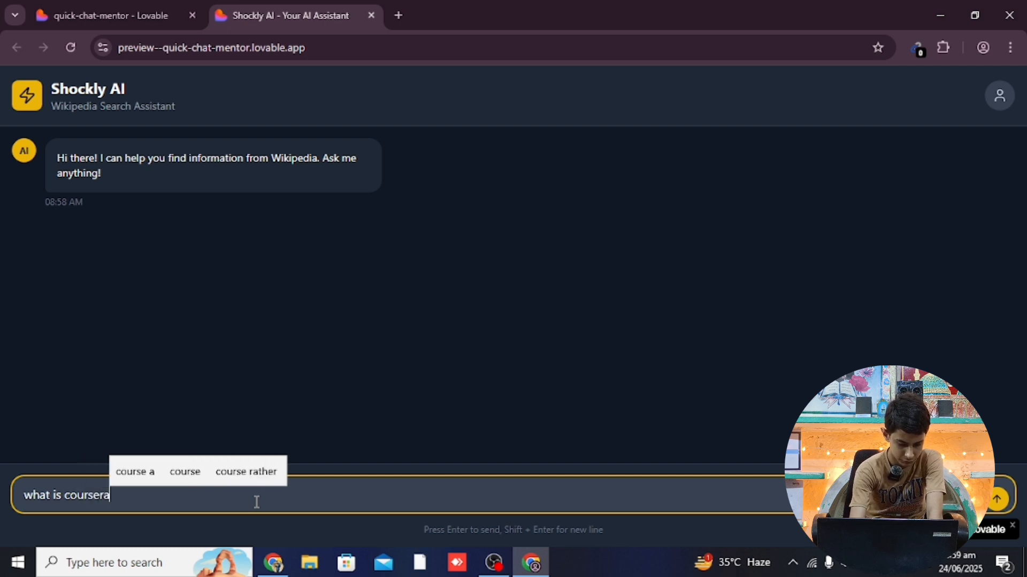
pyautogui.press('Return')
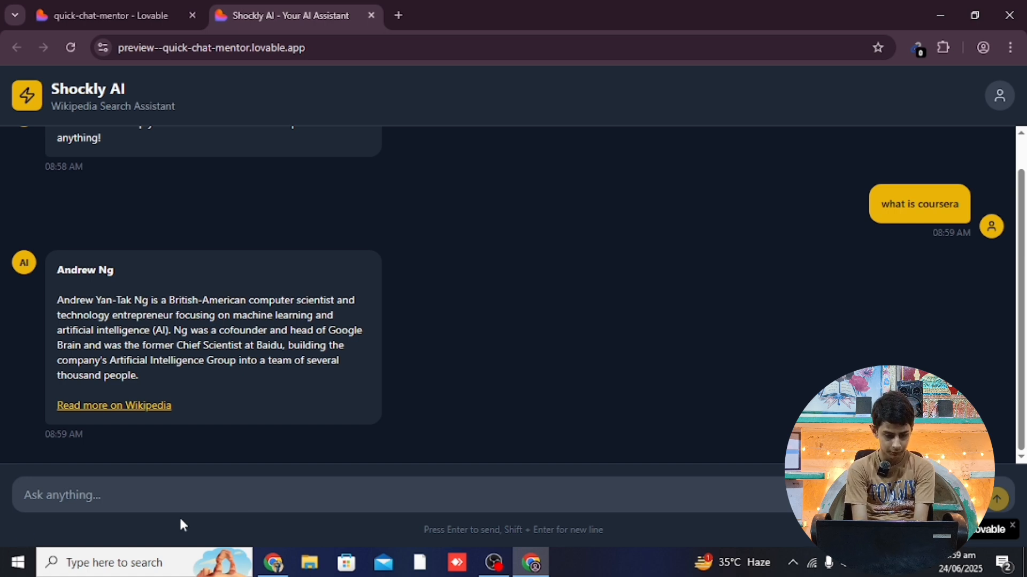
# Ask the preview chatbot 'who is elon mask'
pyautogui.click(186, 498)
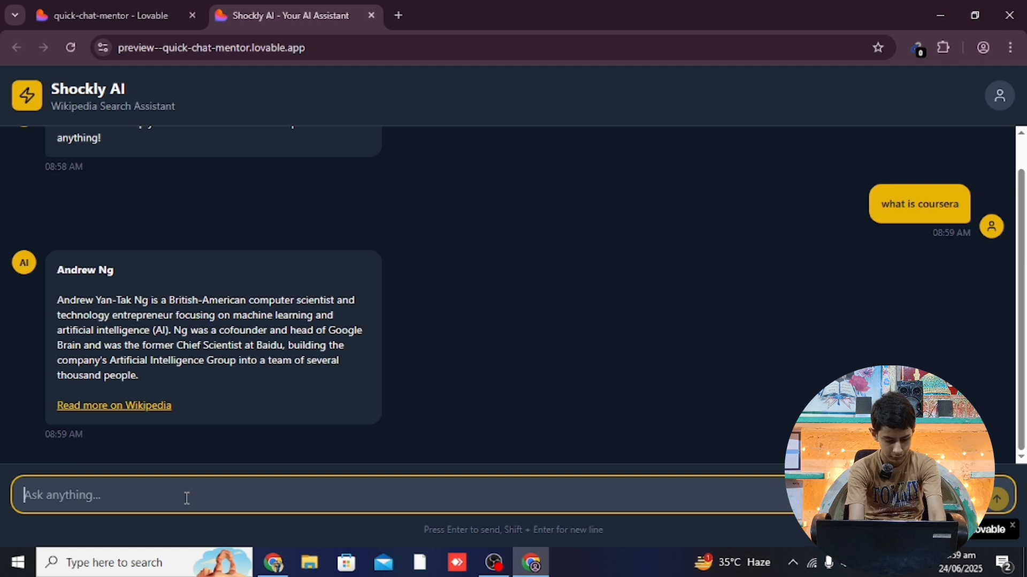
pyautogui.write('who is ')
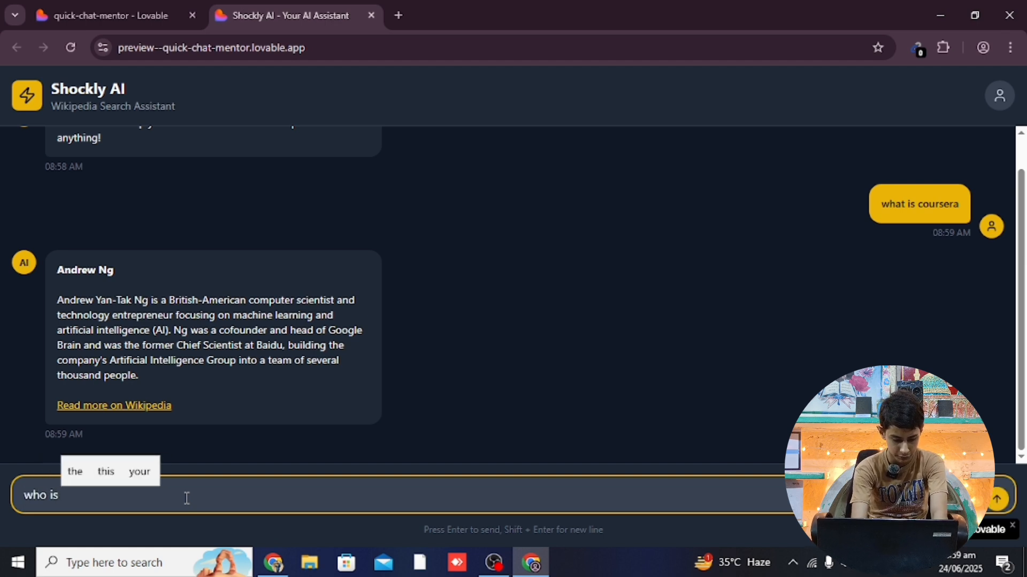
pyautogui.write('elon ')
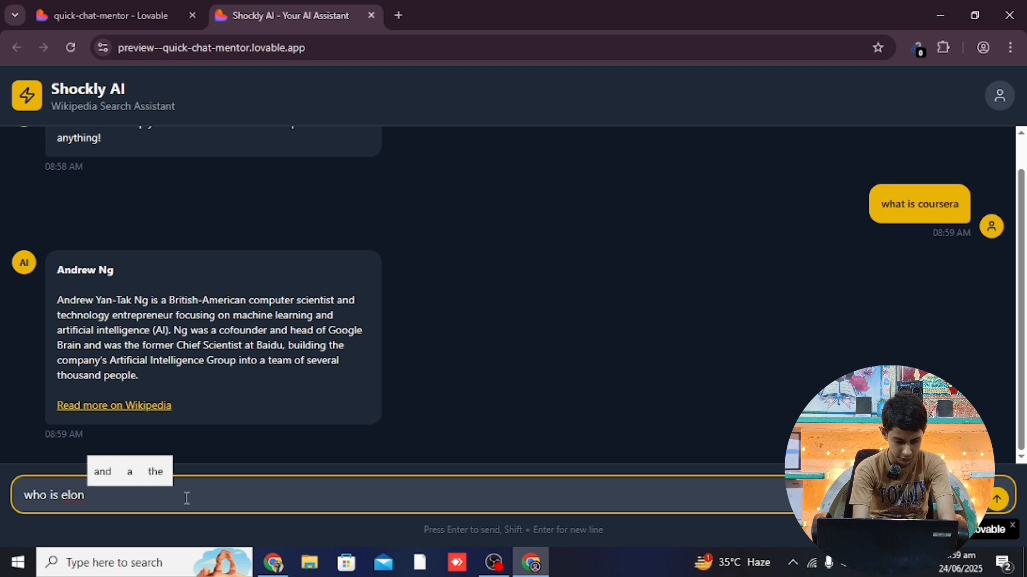
pyautogui.write('mask')
pyautogui.press('Return')
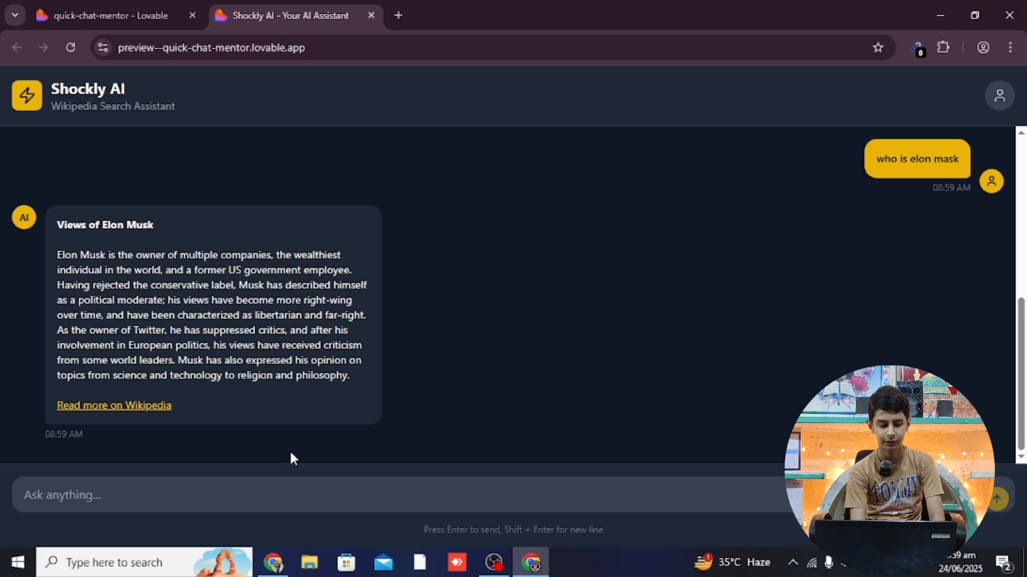
# Check the answer's Wikipedia source article, then return to the editor and open the Publish panel
pyautogui.click(123, 407)
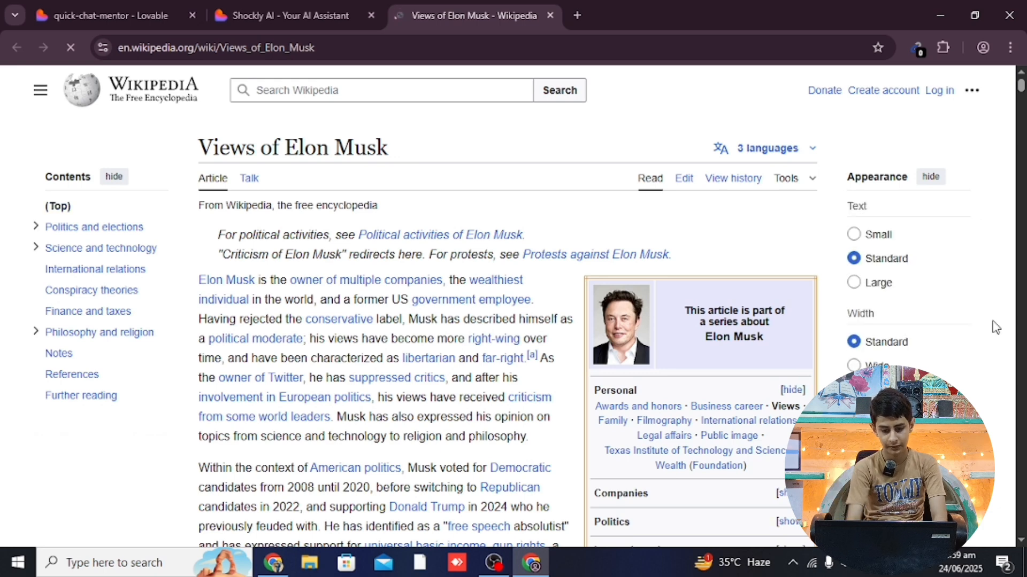
pyautogui.click(550, 15)
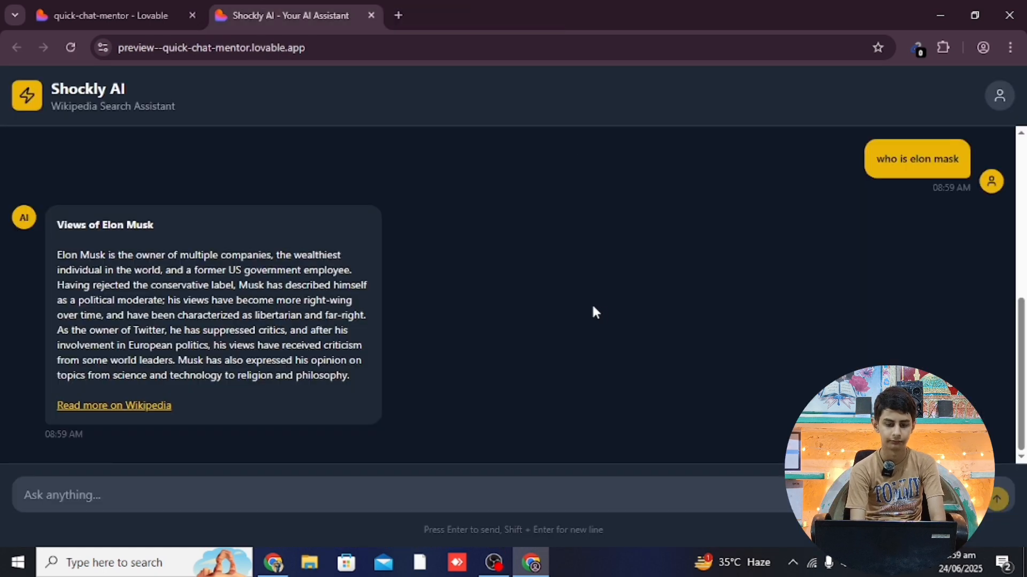
pyautogui.moveTo(1021, 341); pyautogui.dragTo(1015, 165)
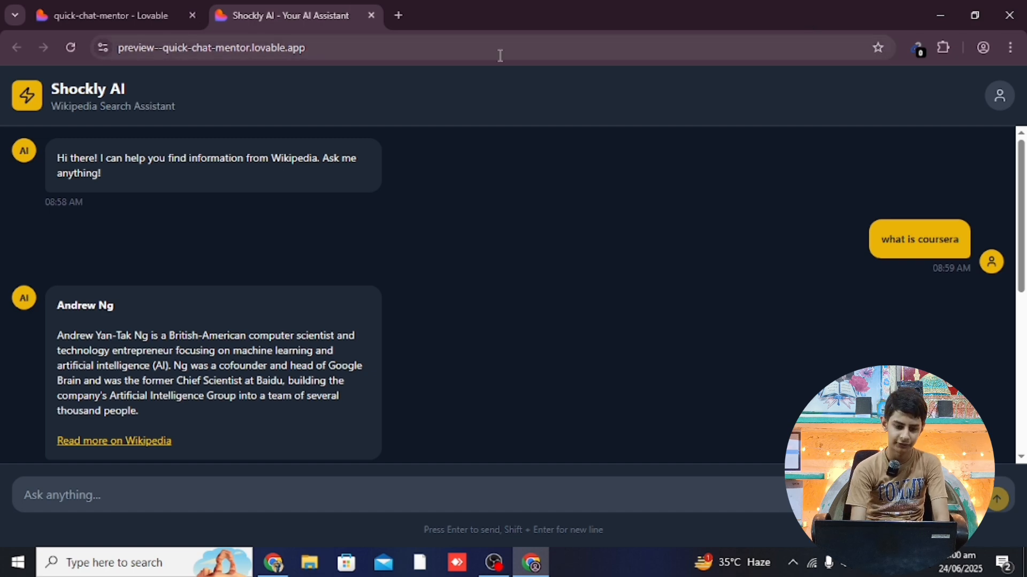
pyautogui.click(122, 6)
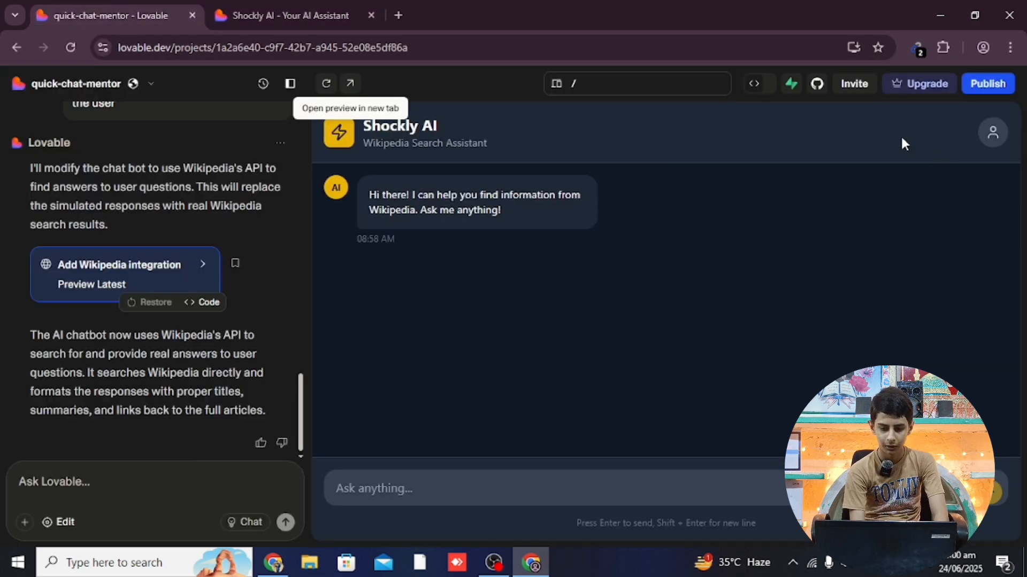
pyautogui.click(997, 90)
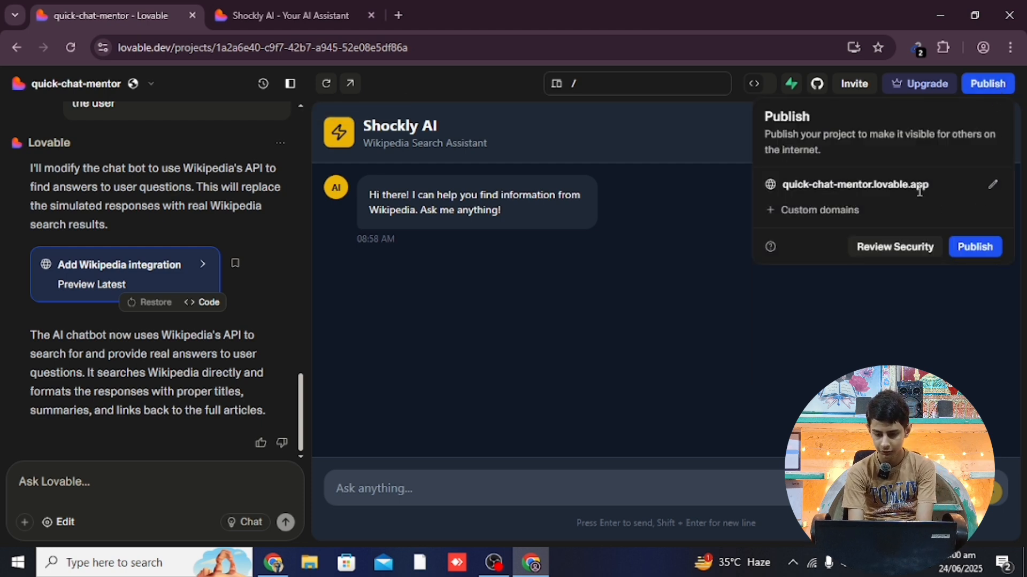
# Open Custom domains, try Connect Domain, and dismiss the pro-plan Upgrade required prompt
pyautogui.click(841, 214)
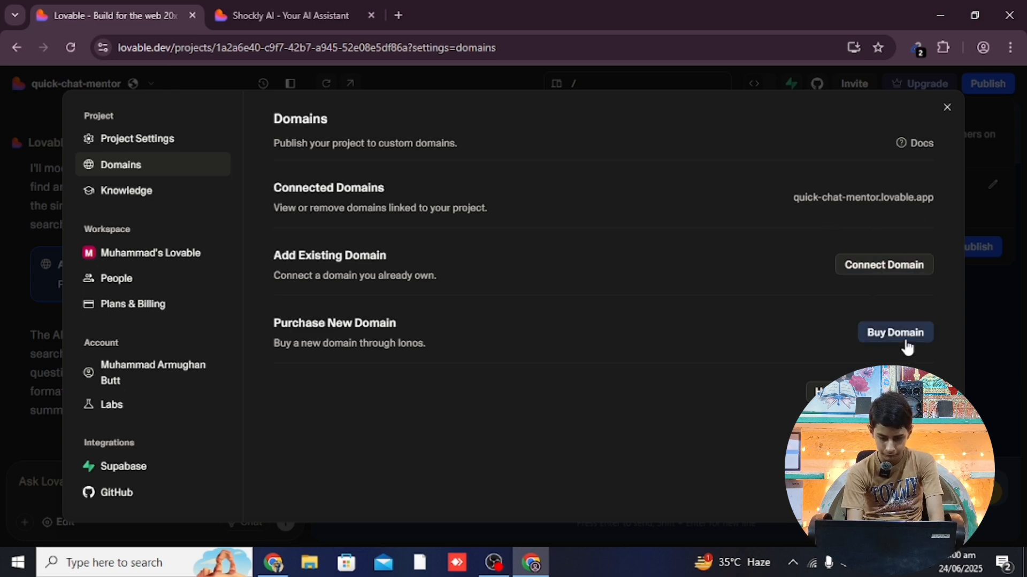
pyautogui.click(881, 272)
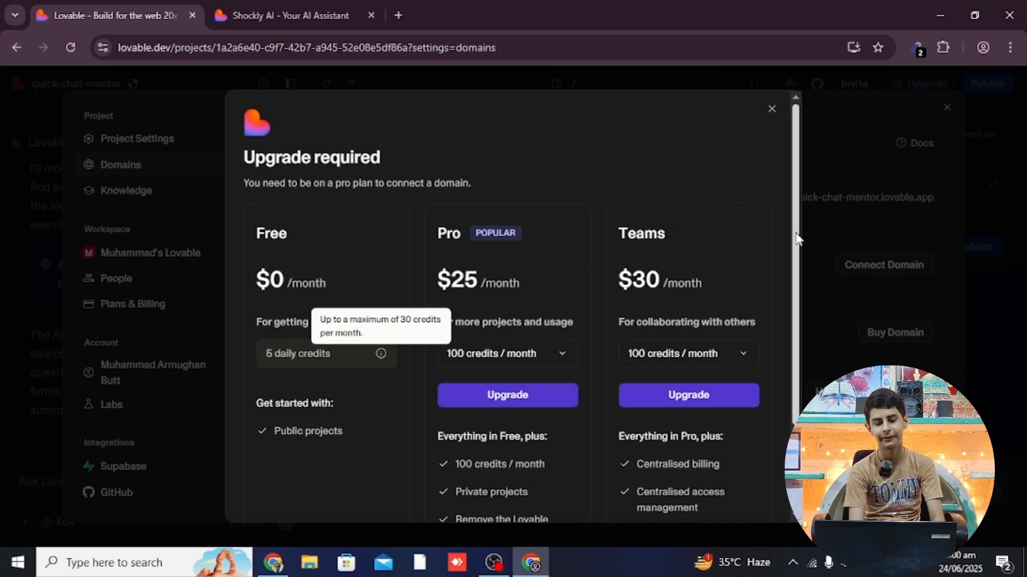
pyautogui.moveTo(795, 235); pyautogui.dragTo(775, 184)
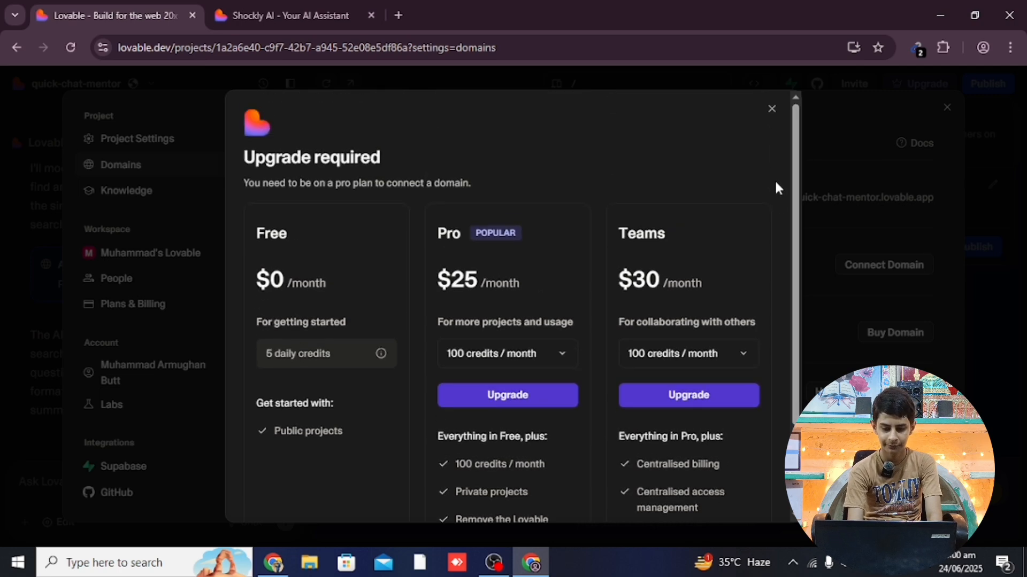
pyautogui.click(772, 112)
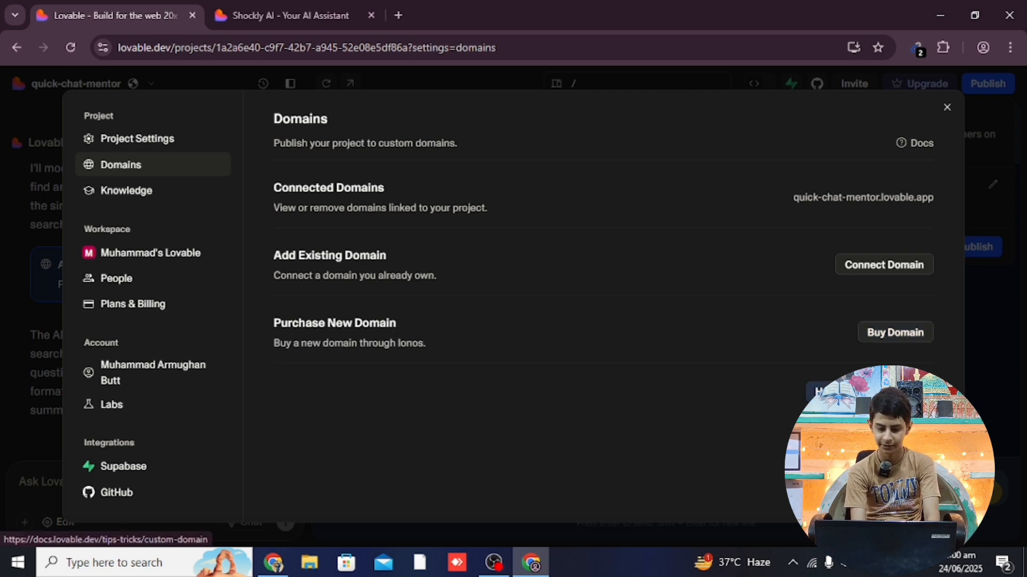
pyautogui.click(914, 143)
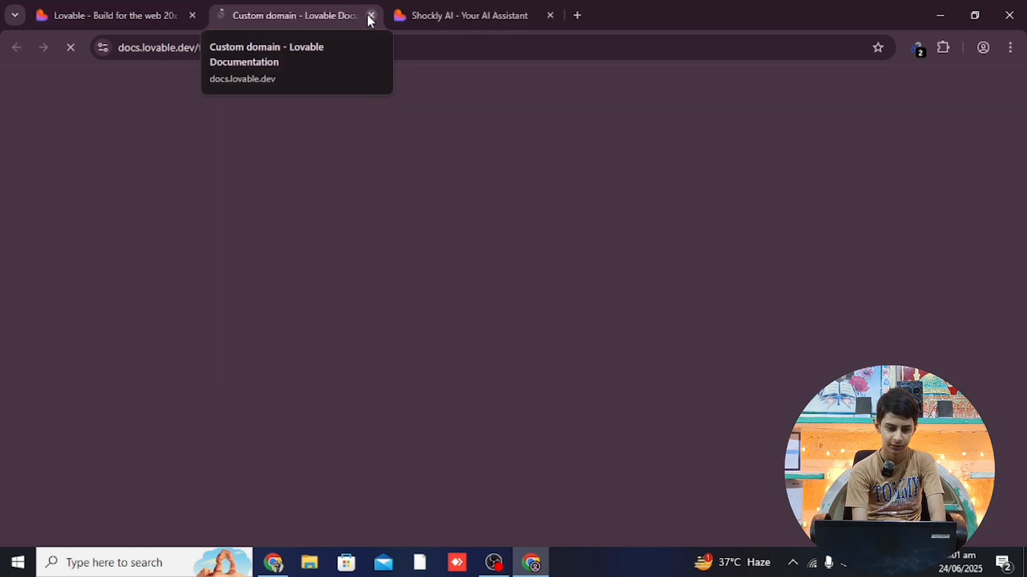
pyautogui.click(371, 16)
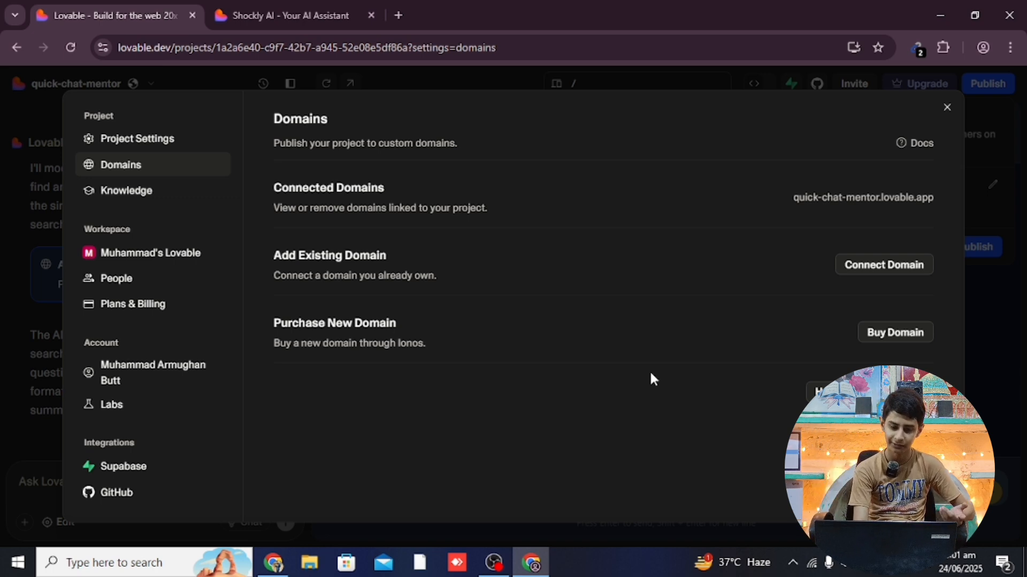
pyautogui.click(893, 273)
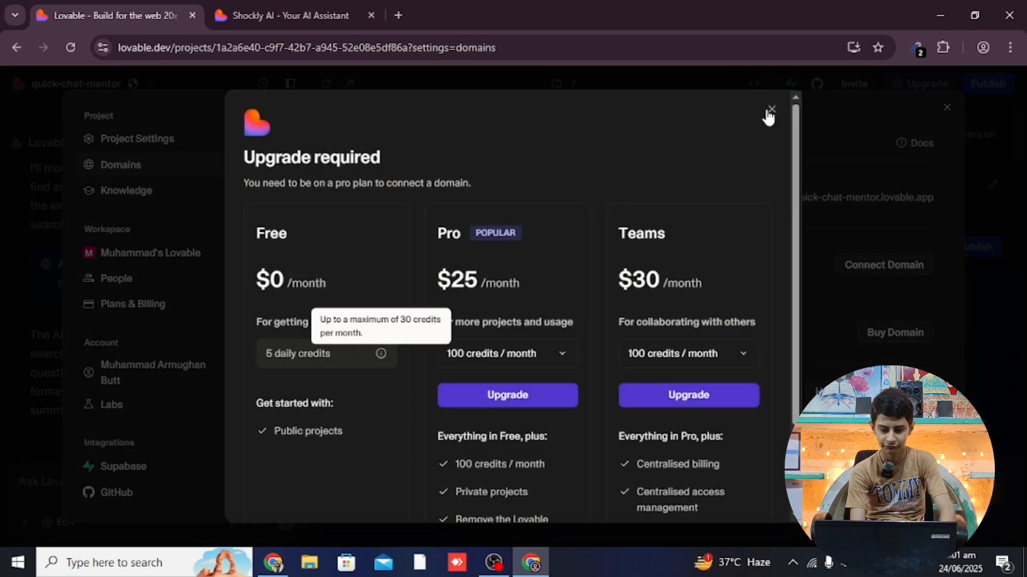
pyautogui.click(771, 111)
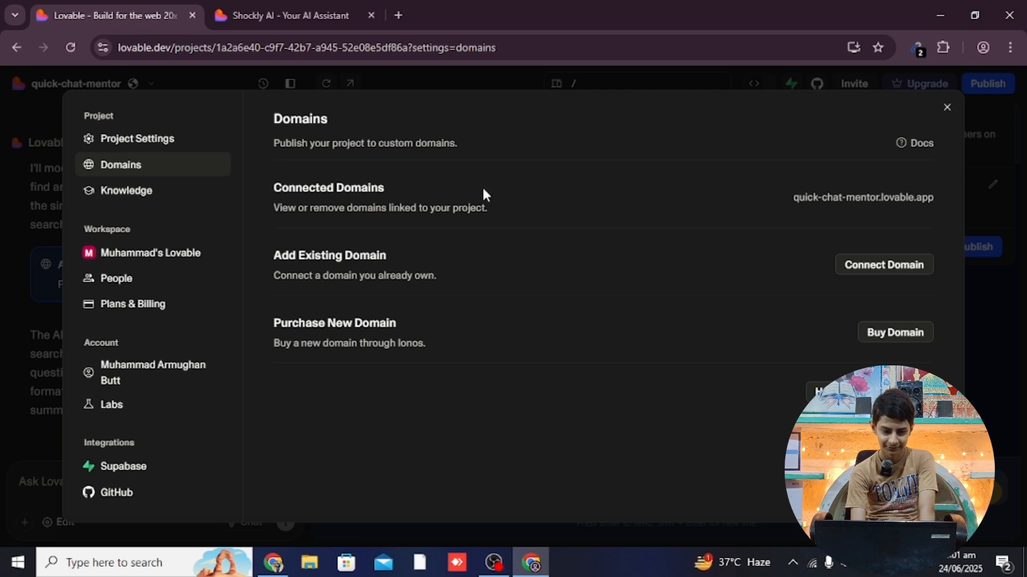
# Rename the project to 'shockly-ai' and select the new shockly-ai.lovable.app publish address
pyautogui.click(947, 108)
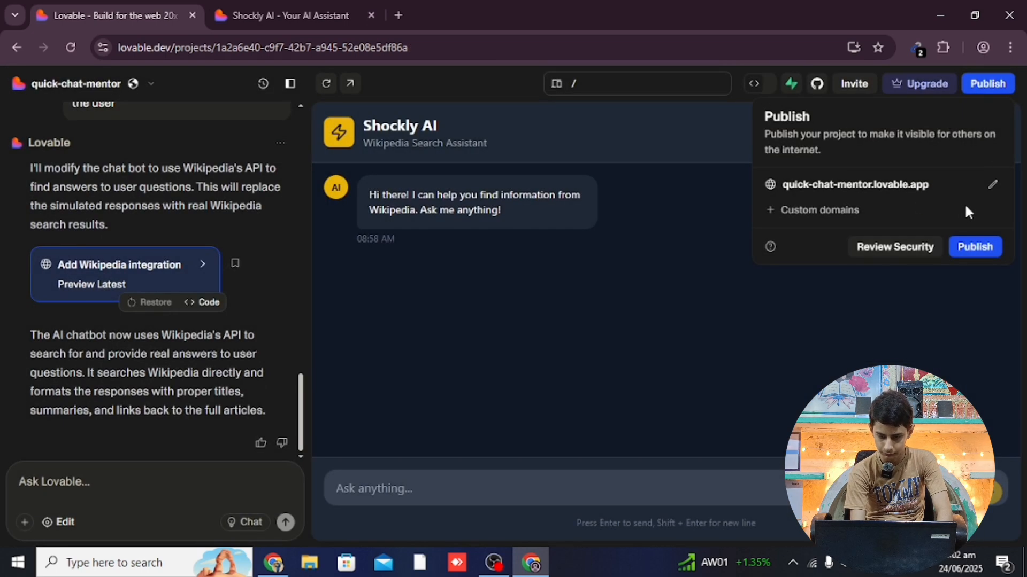
pyautogui.click(990, 185)
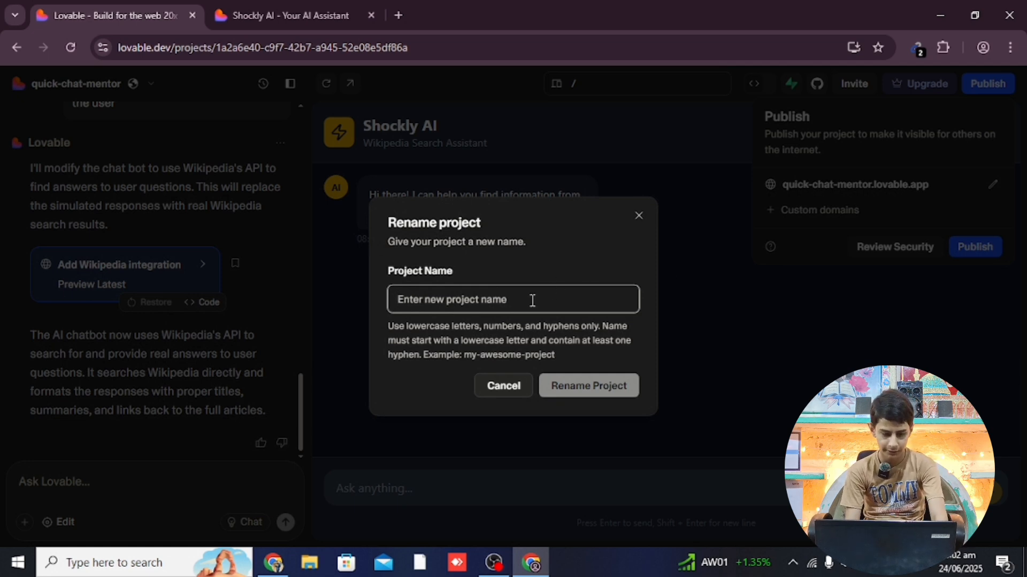
pyautogui.write('shockly')
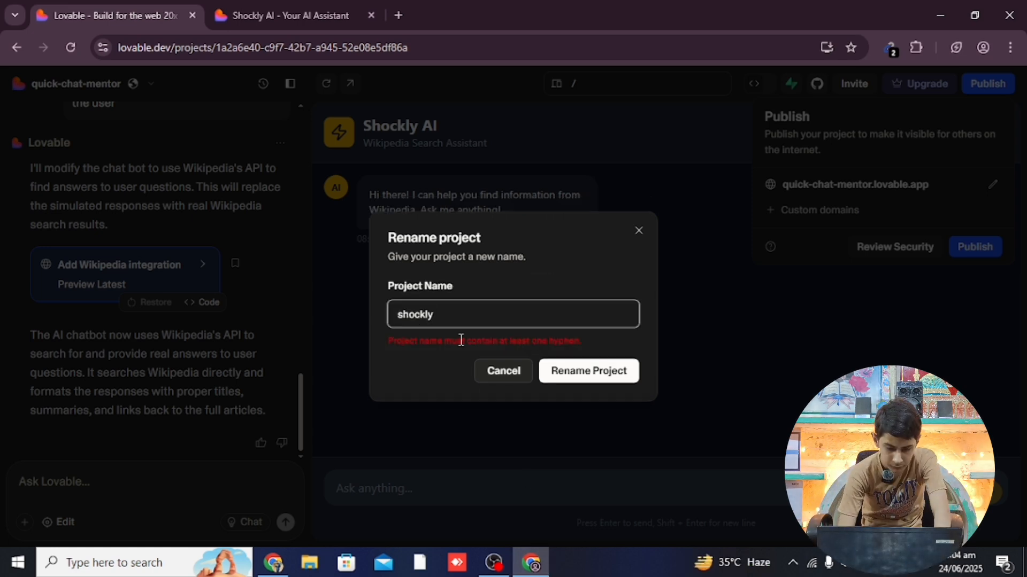
pyautogui.write('-')
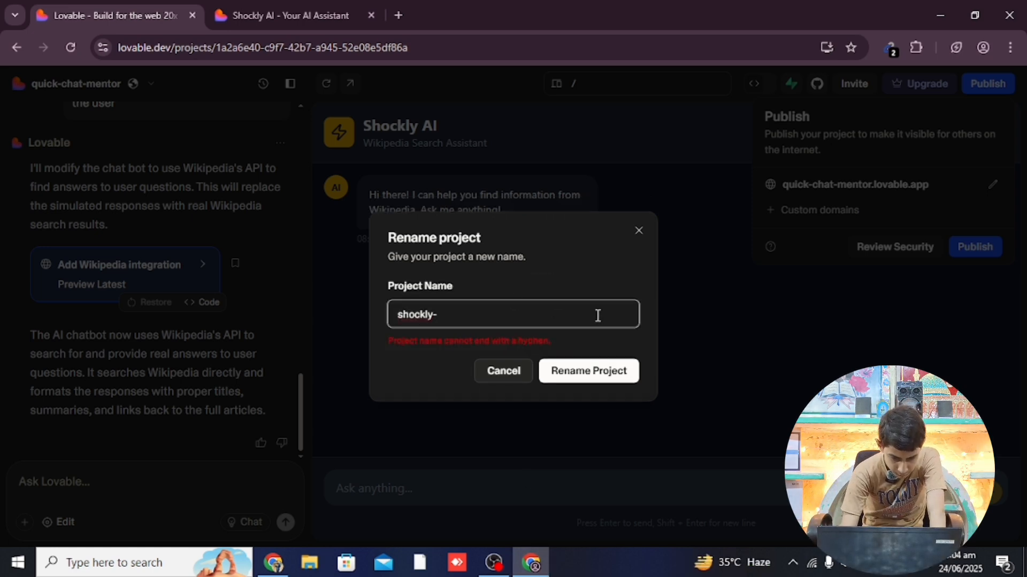
pyautogui.write('ai')
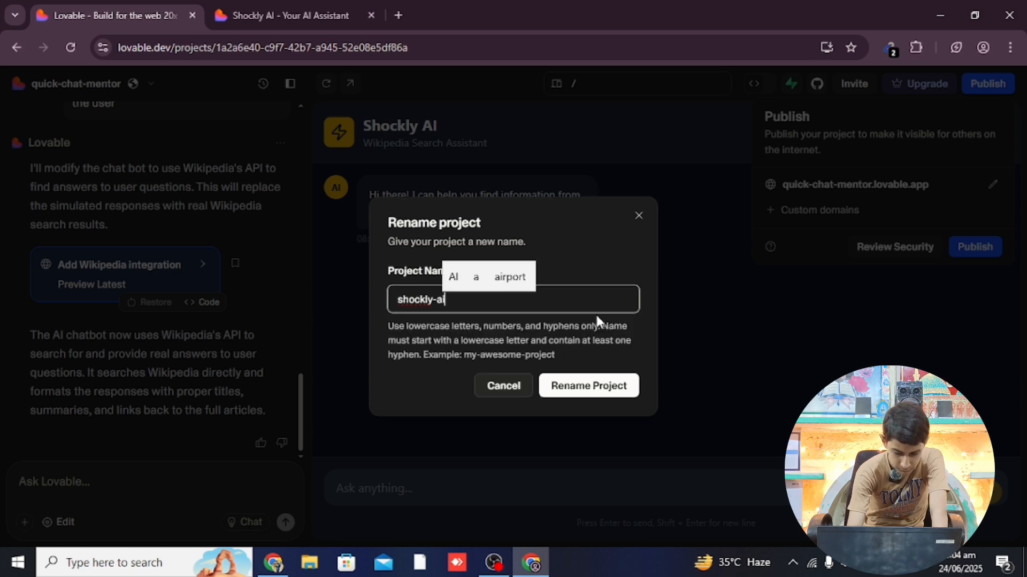
pyautogui.click(621, 391)
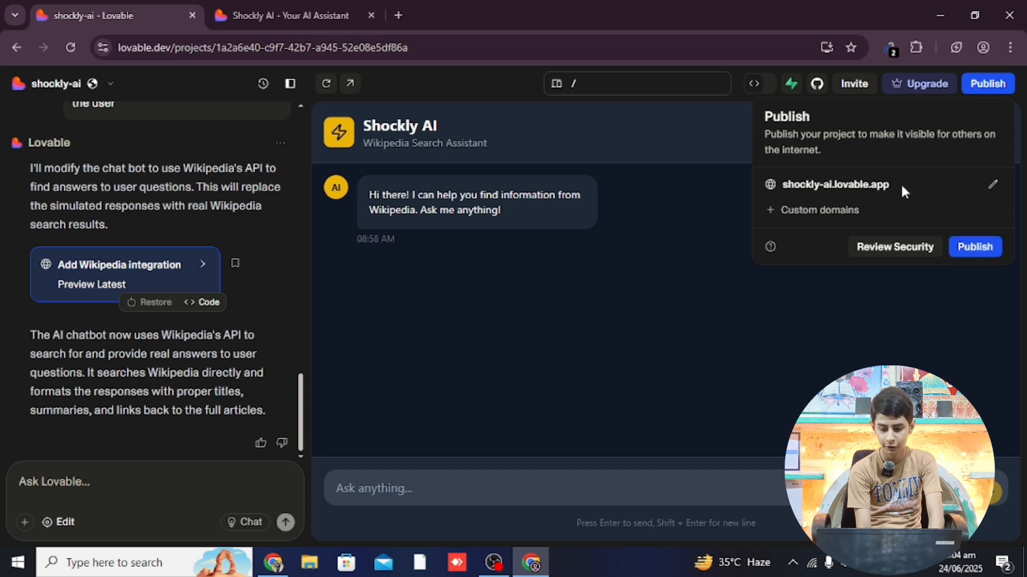
pyautogui.moveTo(889, 184); pyautogui.dragTo(784, 183)
pyautogui.hotkey('ctrl', 'c')
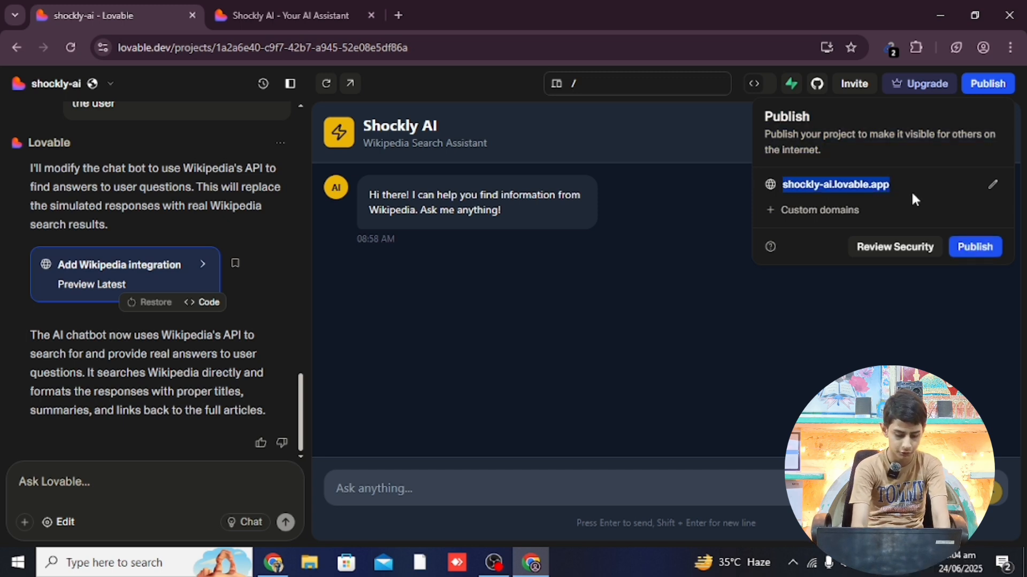
# Publish the project and load shockly-ai.lovable.app in a new browser tab to confirm it's live
pyautogui.click(974, 248)
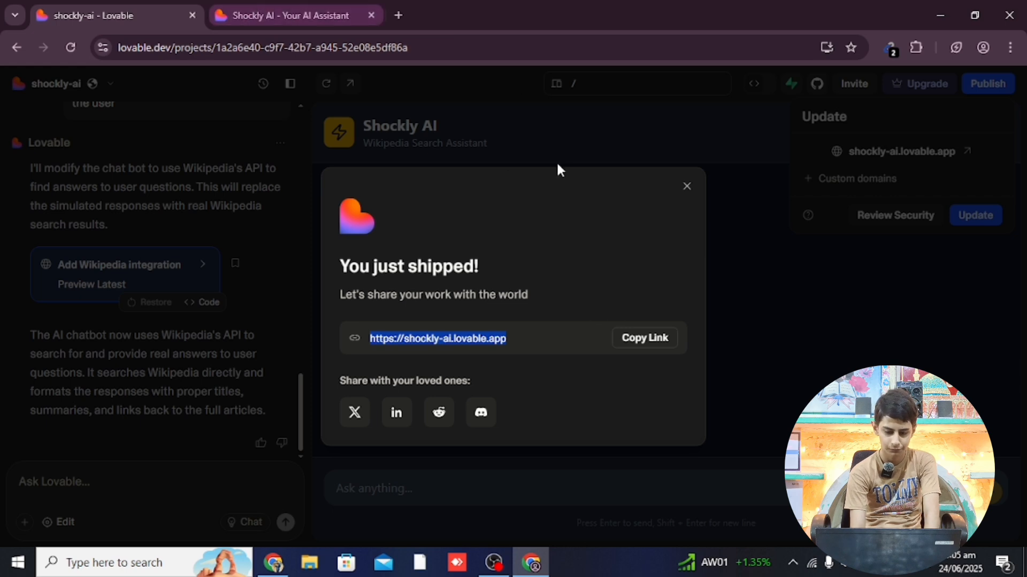
pyautogui.hotkey('ctrl', 't')
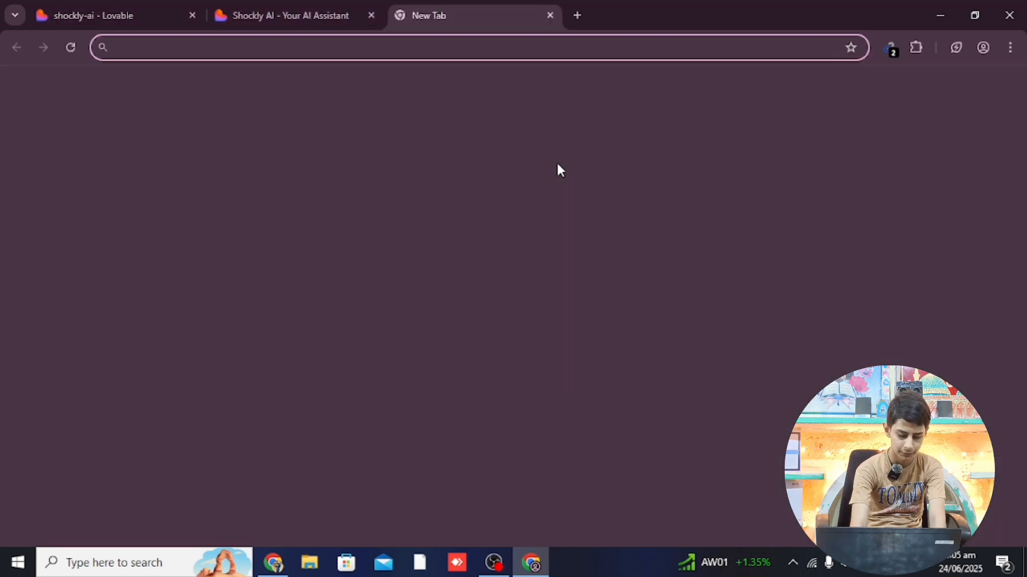
pyautogui.hotkey('ctrl', 'v')
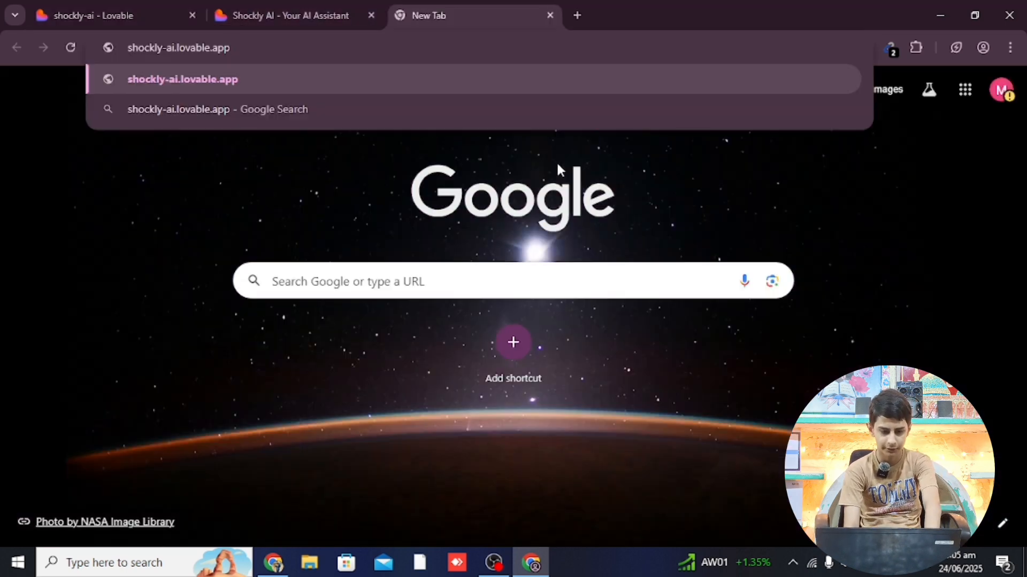
pyautogui.press('Return')
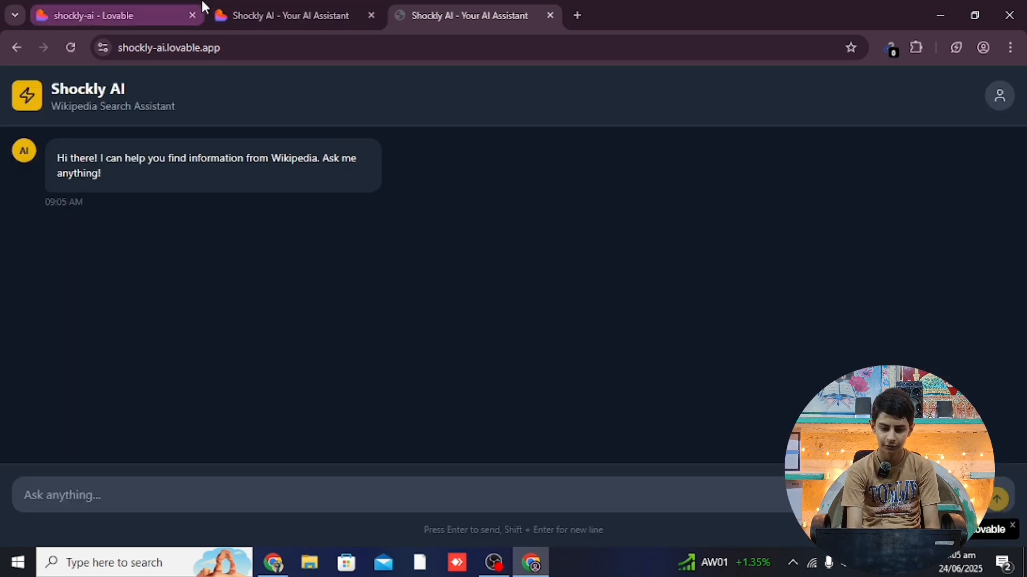
# Close the old preview and live site tabs and dismiss the 'You just shipped!' dialog
pyautogui.click(276, 6)
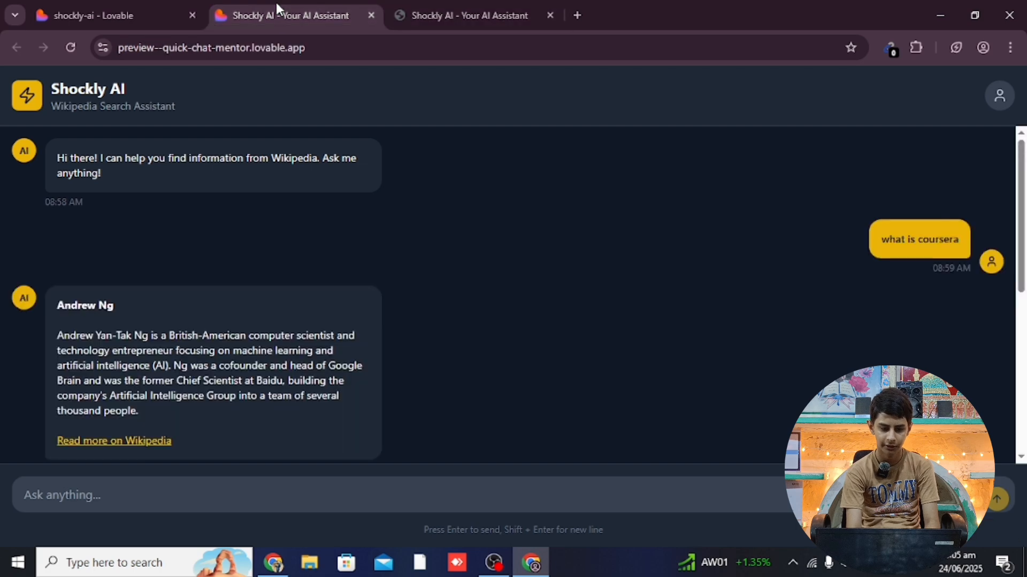
pyautogui.click(370, 15)
pyautogui.click(370, 15)
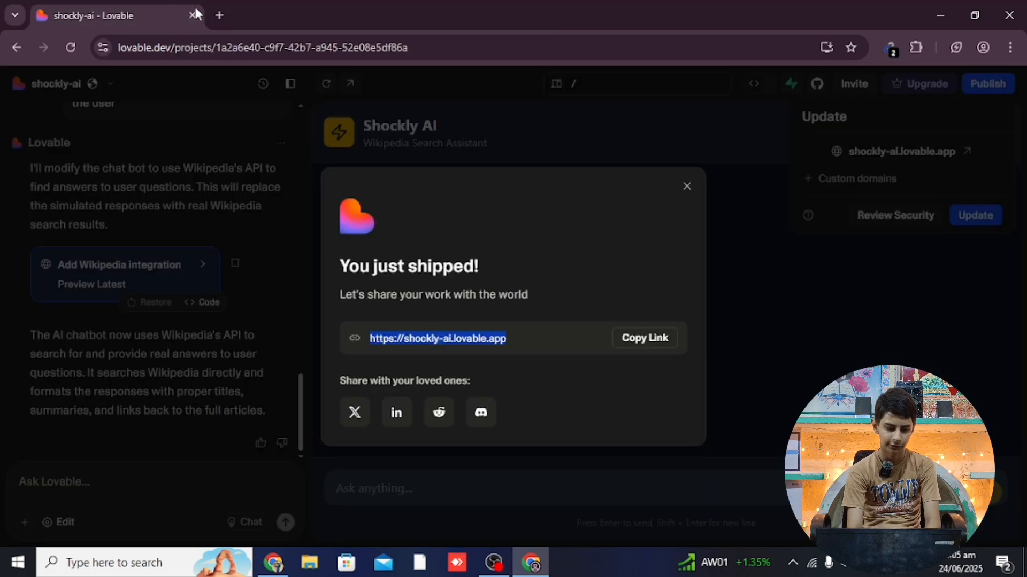
pyautogui.click(687, 186)
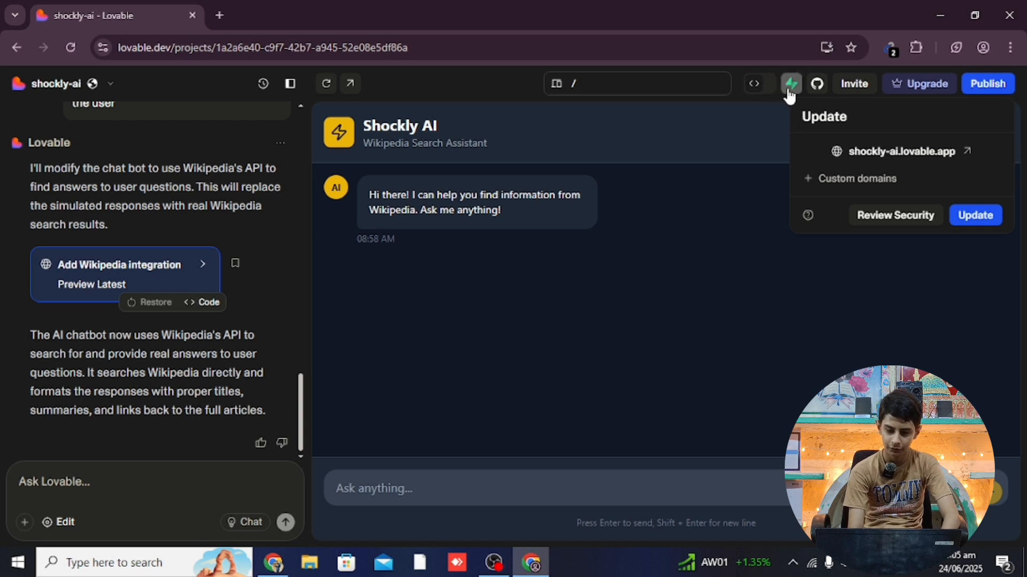
# Close the Update popover and select the <Chat /> and export lines in Index.tsx
pyautogui.click(989, 84)
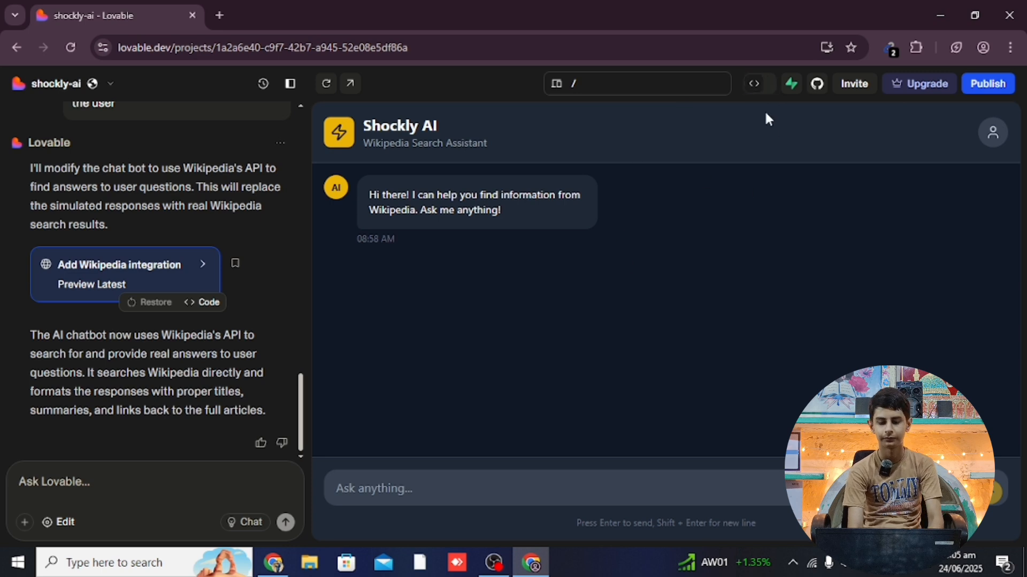
pyautogui.click(760, 86)
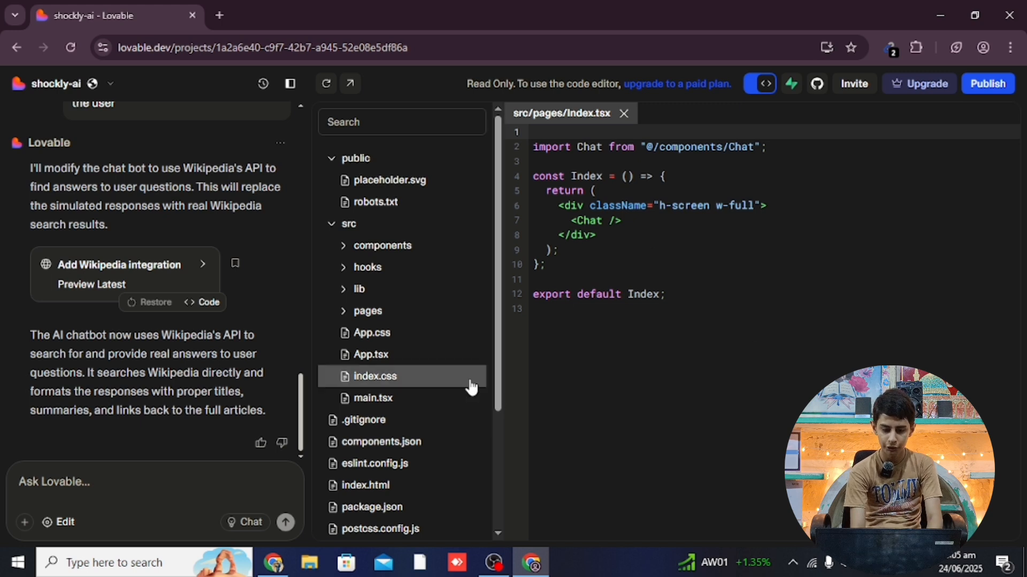
pyautogui.moveTo(496, 400); pyautogui.dragTo(579, 10)
pyautogui.moveTo(1012, 250); pyautogui.dragTo(877, 162)
pyautogui.moveTo(823, 201); pyautogui.dragTo(723, 230)
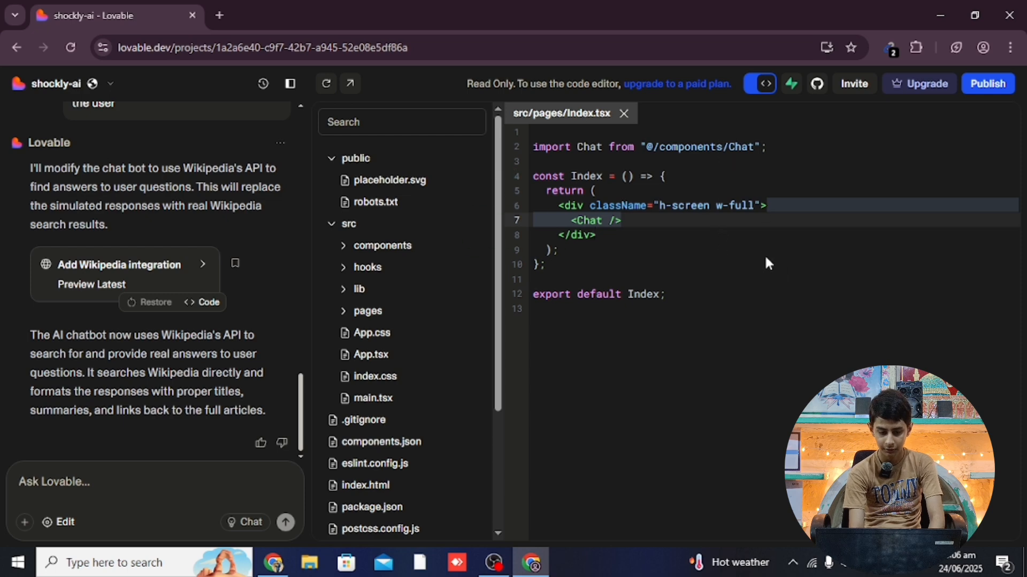
pyautogui.click(765, 280)
pyautogui.moveTo(764, 307); pyautogui.dragTo(723, 259)
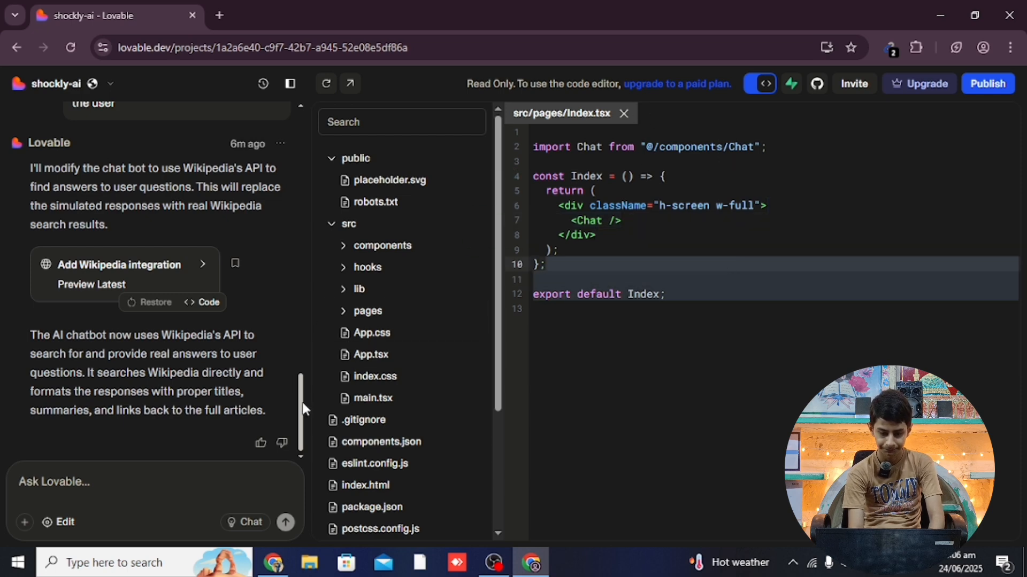
pyautogui.moveTo(303, 408); pyautogui.dragTo(287, 113)
pyautogui.scroll(4, 288, 113)
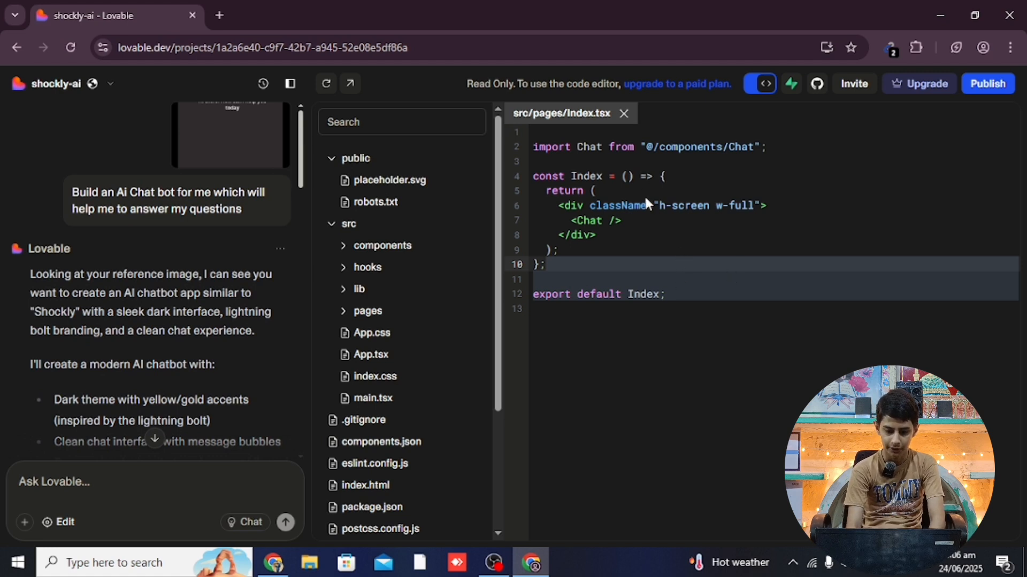
# Inspect the div className and <Chat /> lines of Index.tsx, then return to the app preview
pyautogui.click(760, 88)
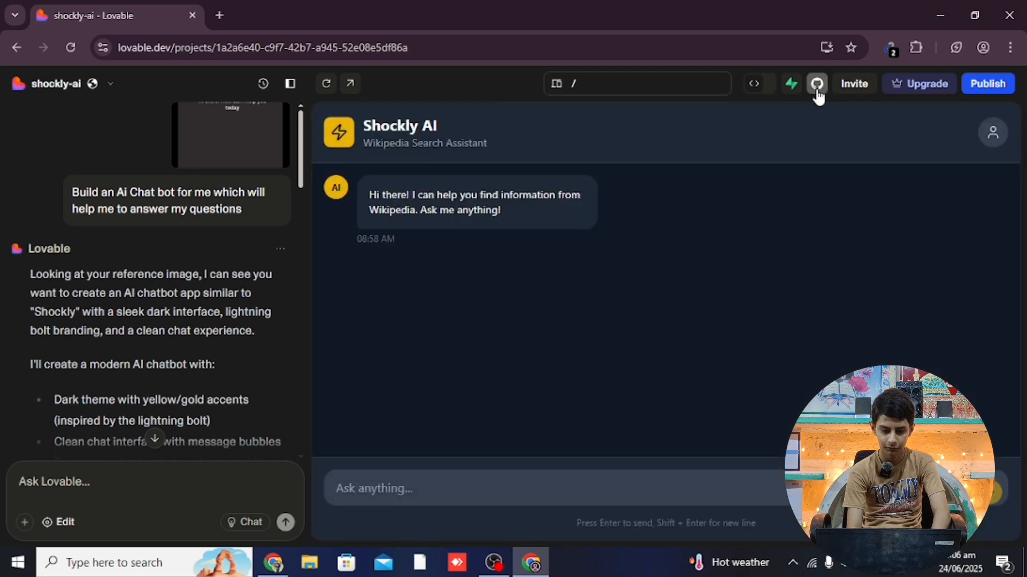
pyautogui.click(753, 85)
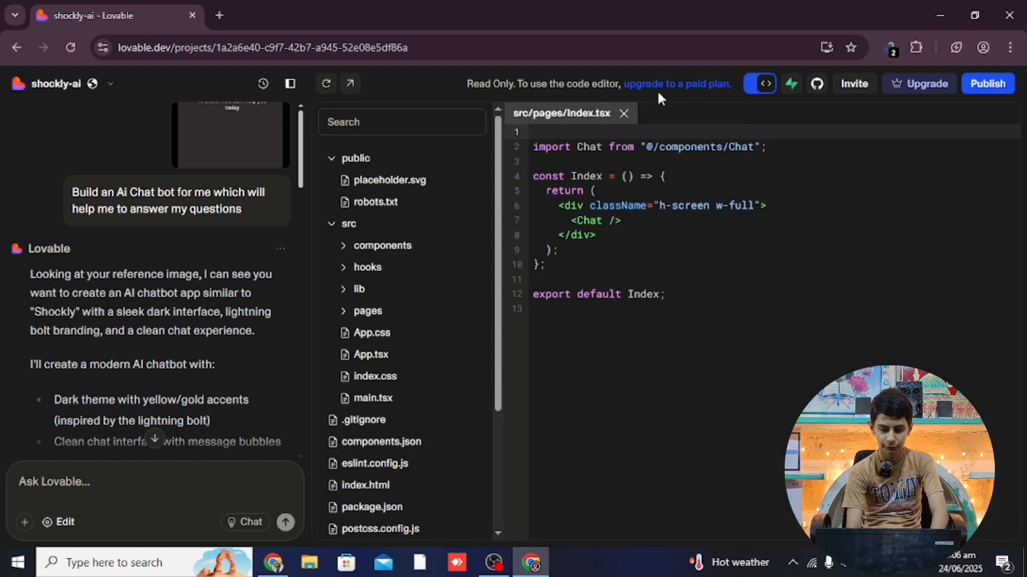
pyautogui.click(645, 207)
pyautogui.click(663, 224)
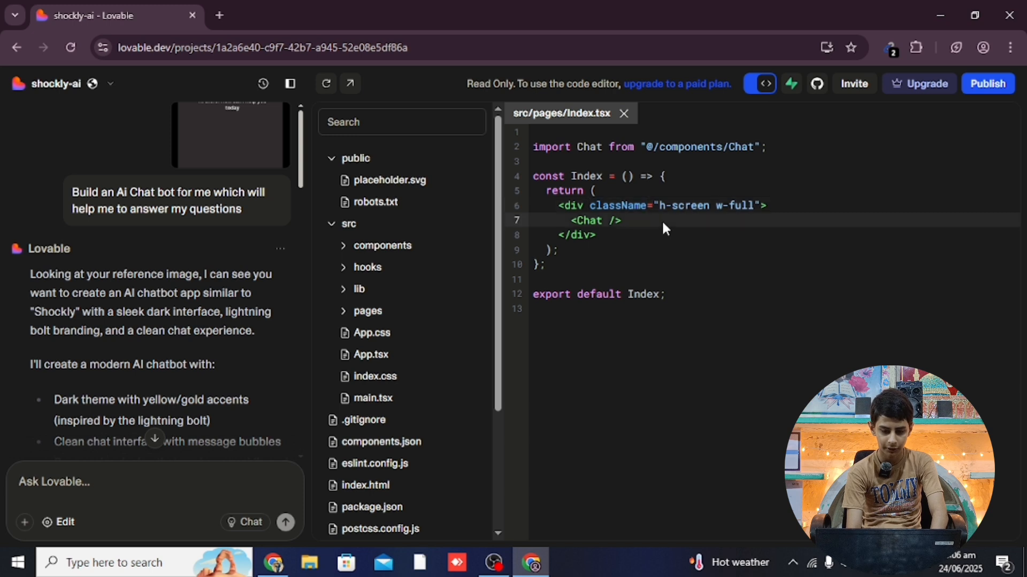
pyautogui.click(652, 205)
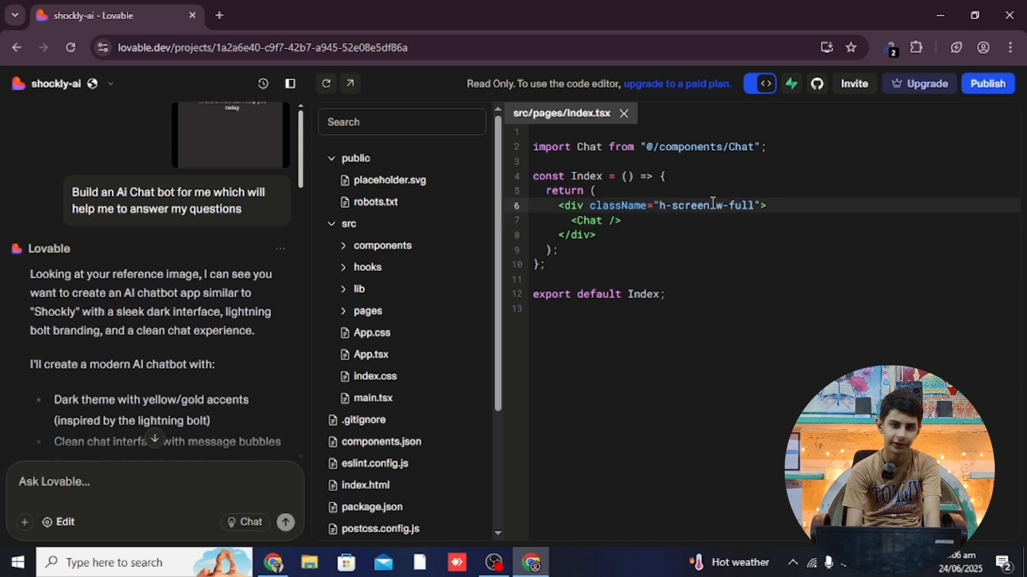
pyautogui.click(761, 85)
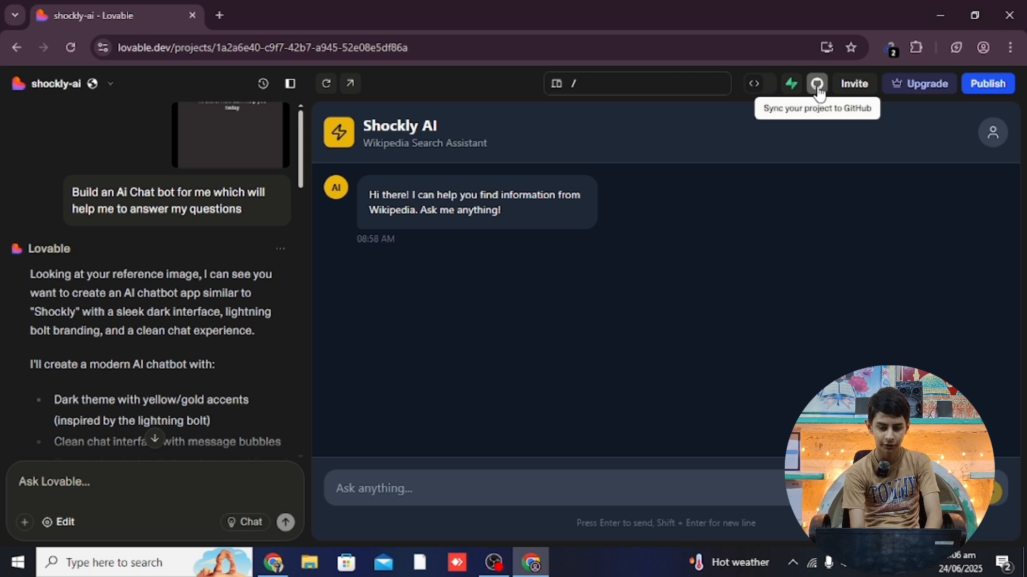
pyautogui.click(864, 98)
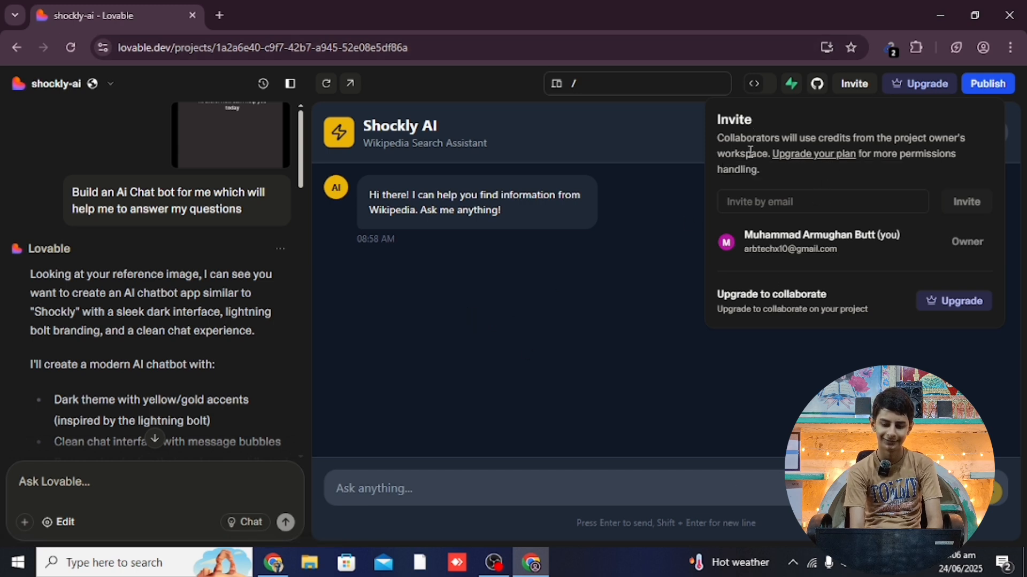
pyautogui.moveTo(751, 154); pyautogui.dragTo(834, 156)
pyautogui.click(774, 414)
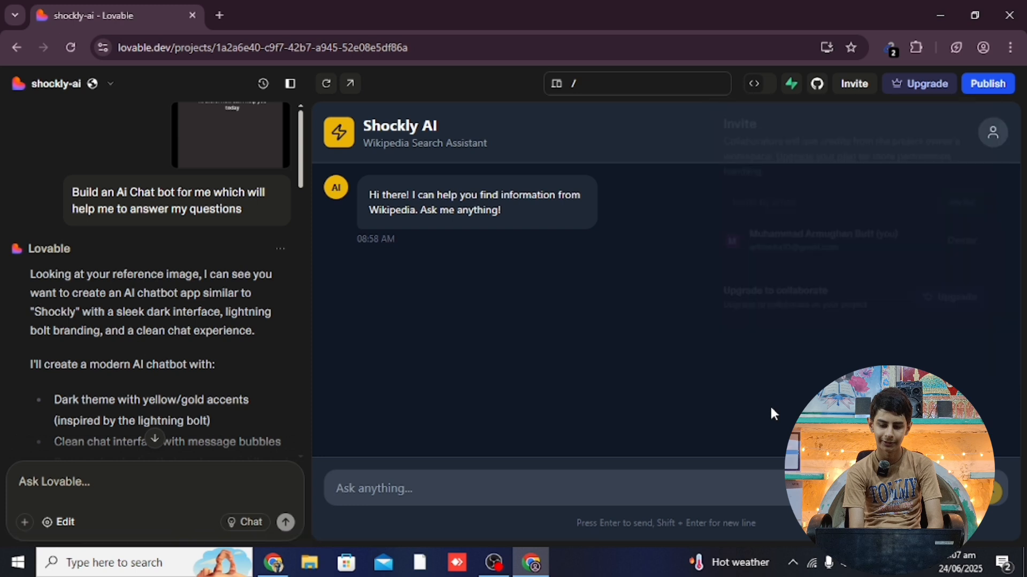
# Open Connect Supabase from the top-bar Supabase icon and read the Organizations section
pyautogui.click(790, 92)
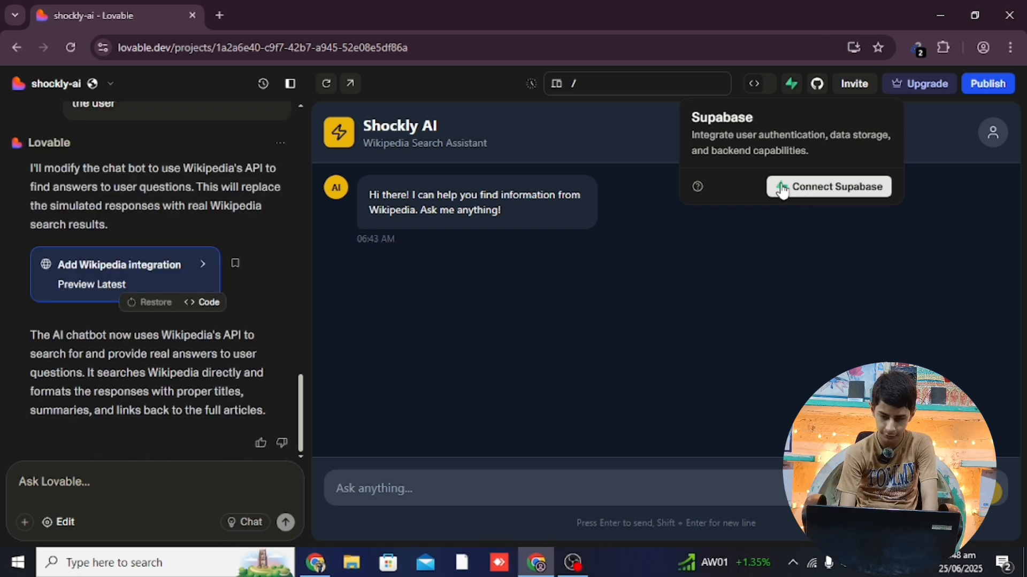
pyautogui.click(782, 188)
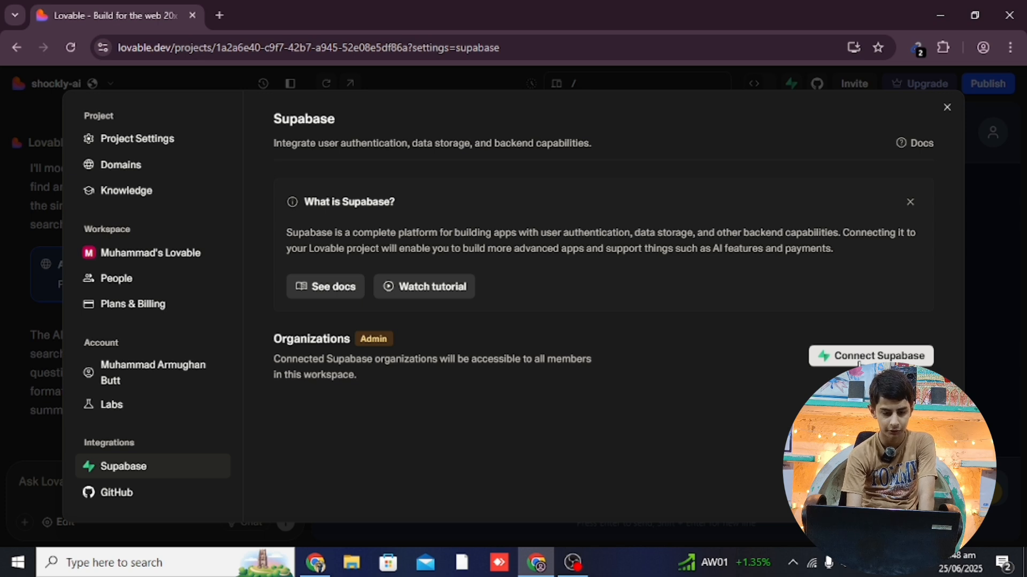
pyautogui.moveTo(284, 345); pyautogui.dragTo(396, 349)
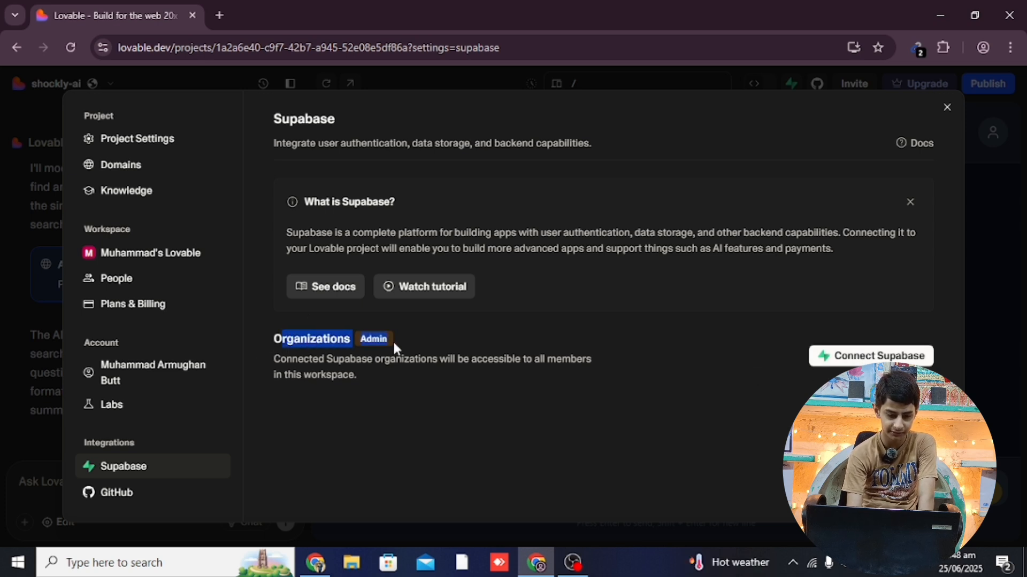
pyautogui.click(628, 356)
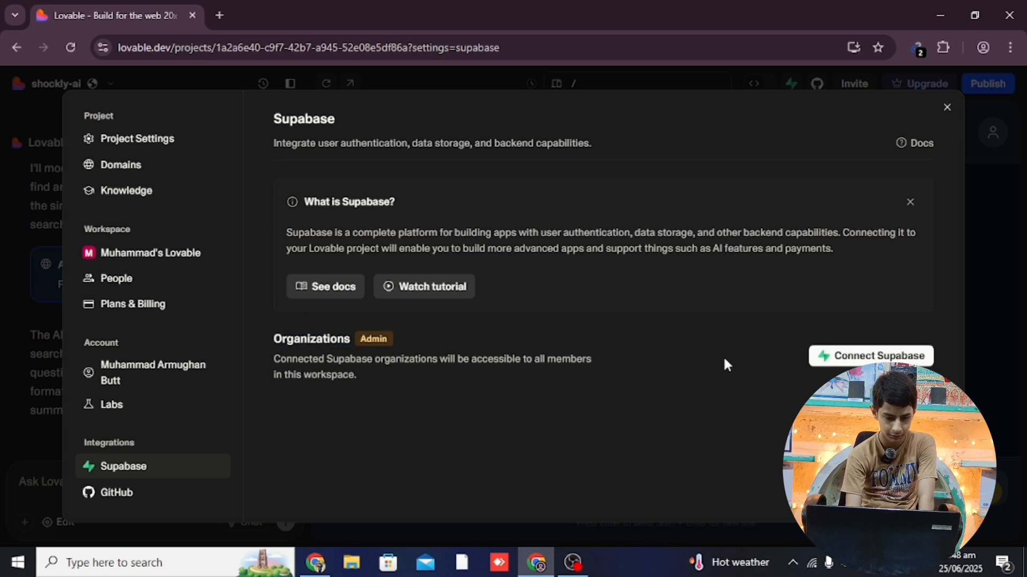
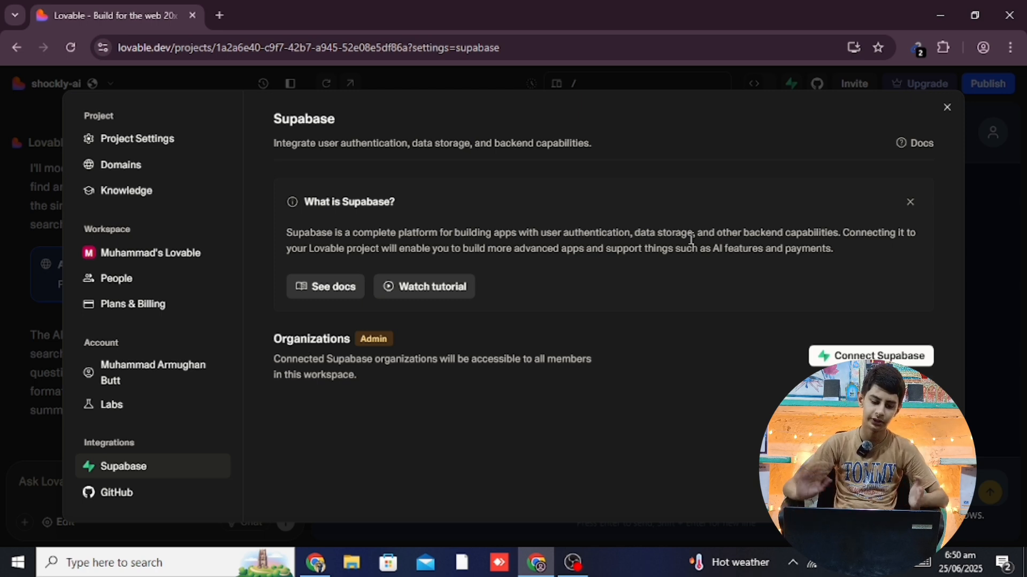
# Search Google for 'linkedin' in a new tab and open the LinkedIn Pakistan login page
pyautogui.click(220, 17)
pyautogui.write('lin')
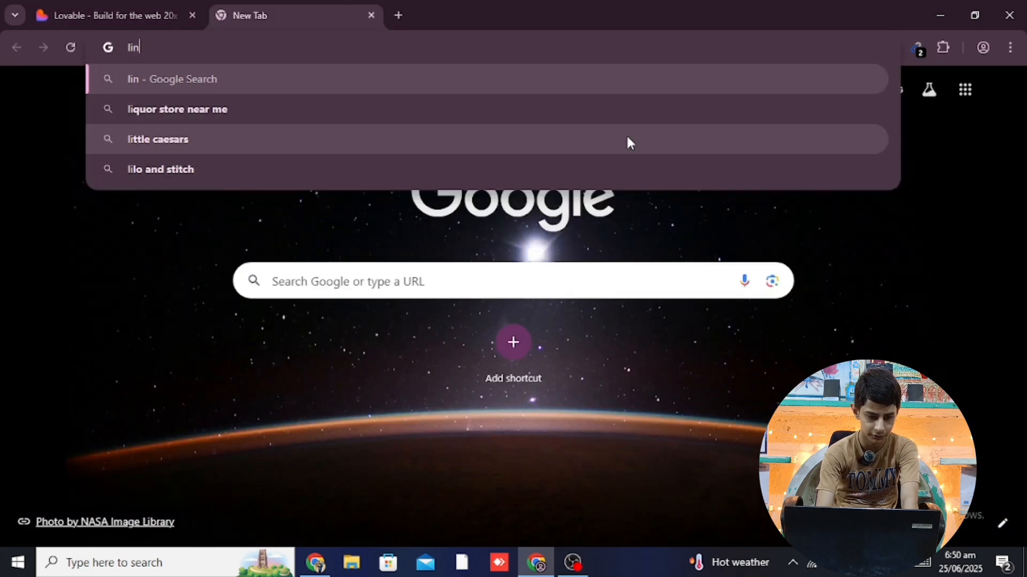
pyautogui.write('k')
pyautogui.press('Return')
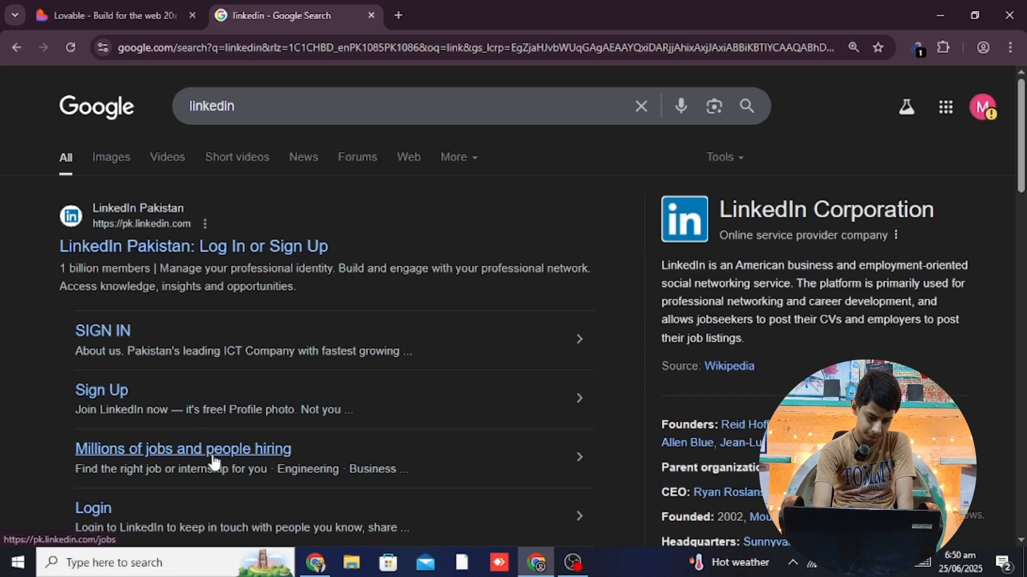
pyautogui.click(209, 248)
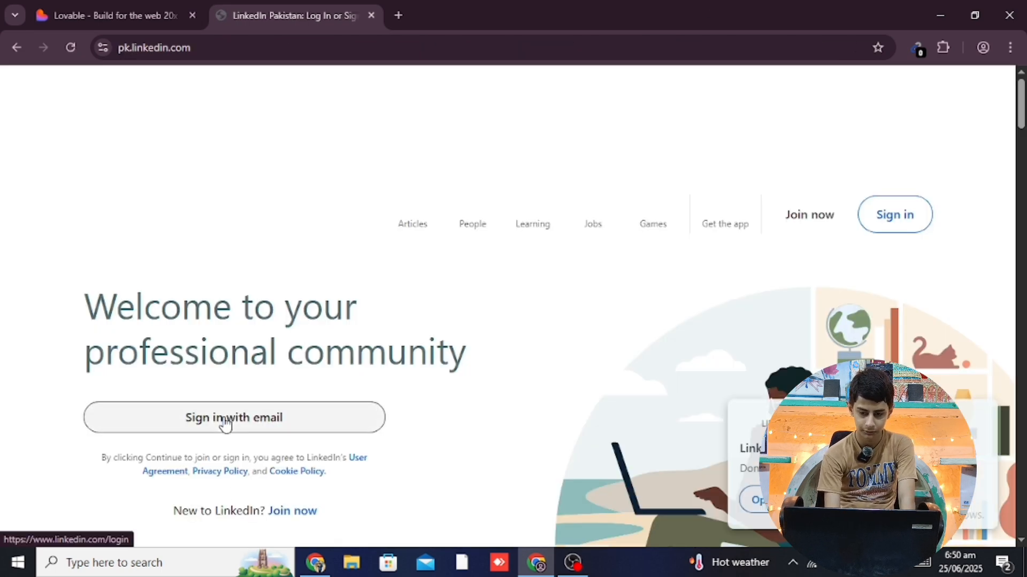
# Start LinkedIn sign-in, close the blank Google sign-in popup, and go back to the Lovable tab
pyautogui.click(318, 396)
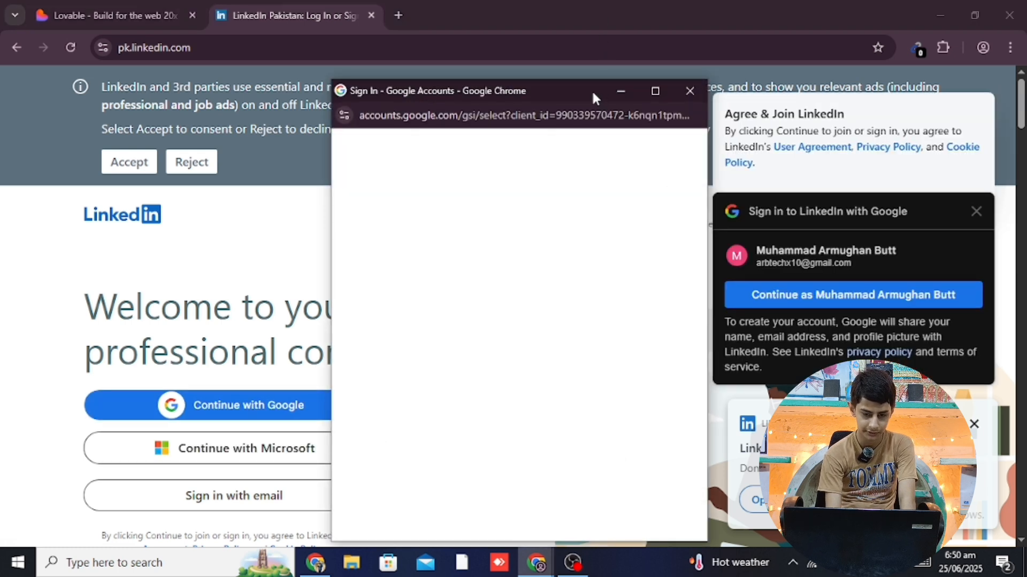
pyautogui.moveTo(592, 88); pyautogui.dragTo(585, 28)
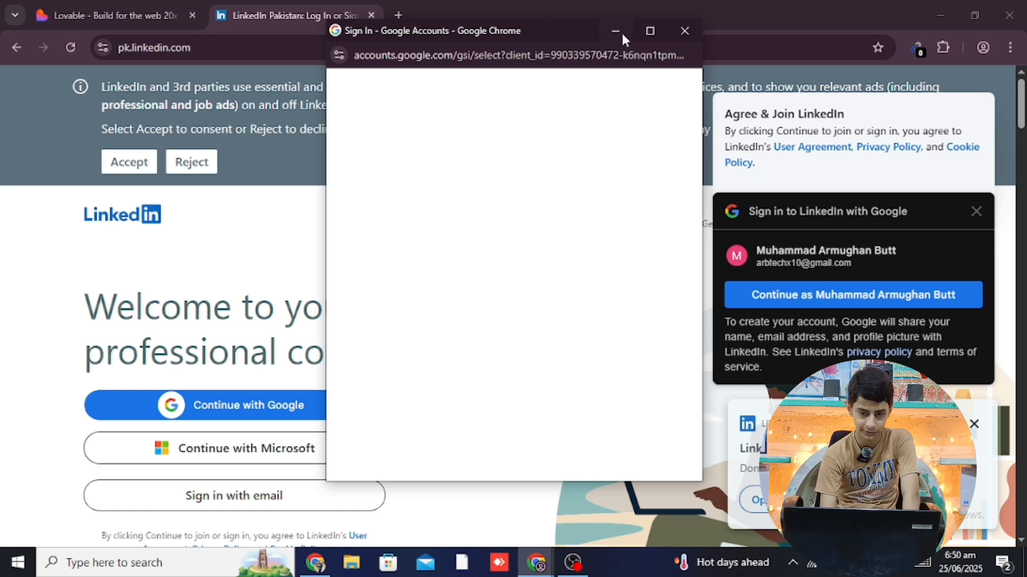
pyautogui.click(685, 31)
pyautogui.click(107, 15)
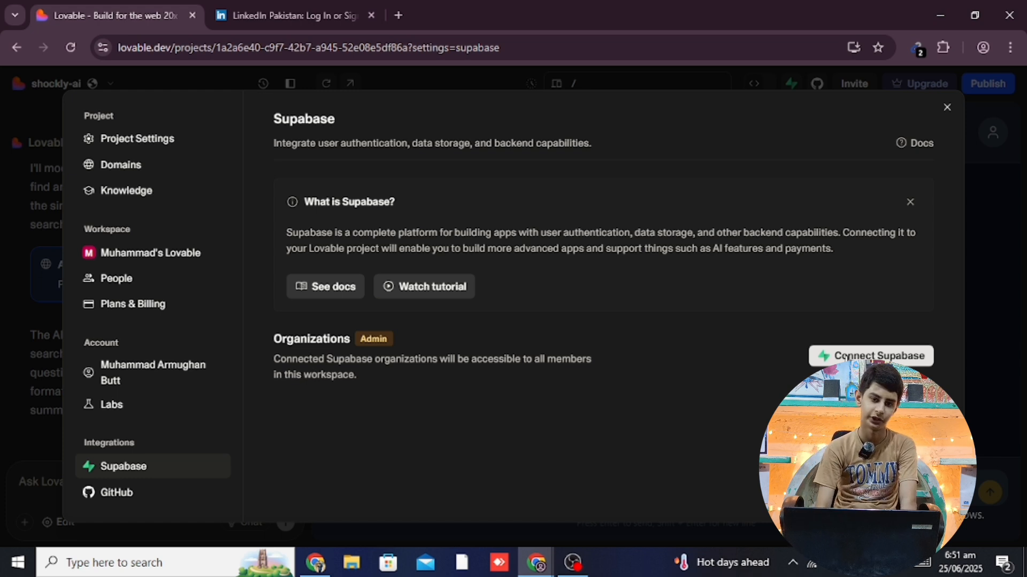
# Open the Supabase sign-up form, fill in a saved email address and correct it
pyautogui.click(846, 357)
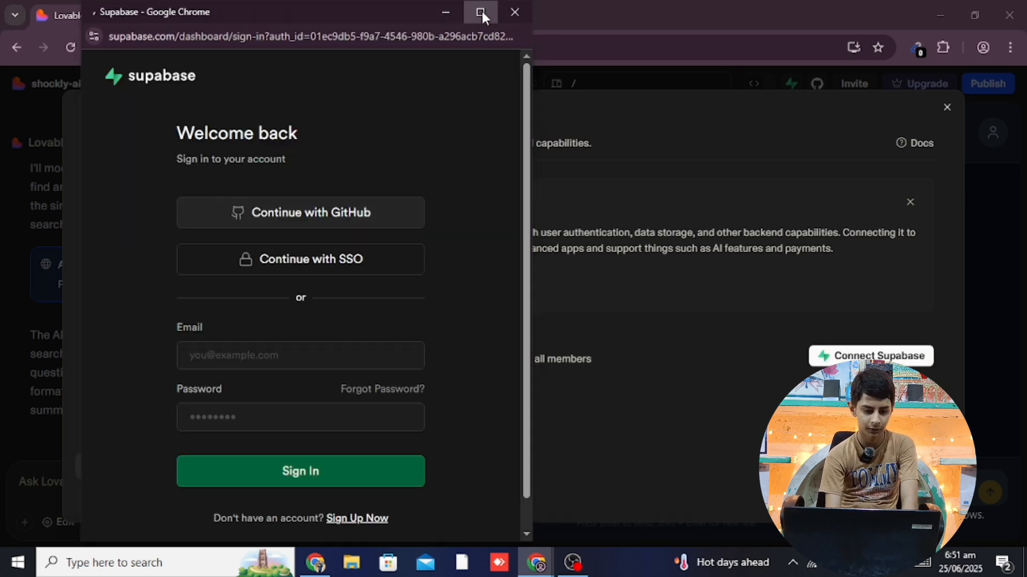
pyautogui.click(480, 12)
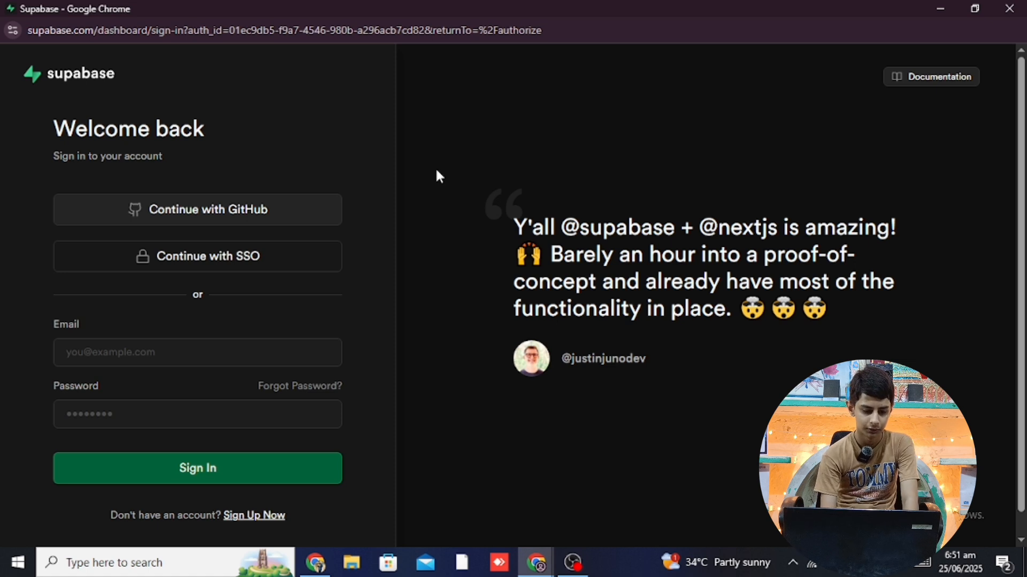
pyautogui.click(259, 516)
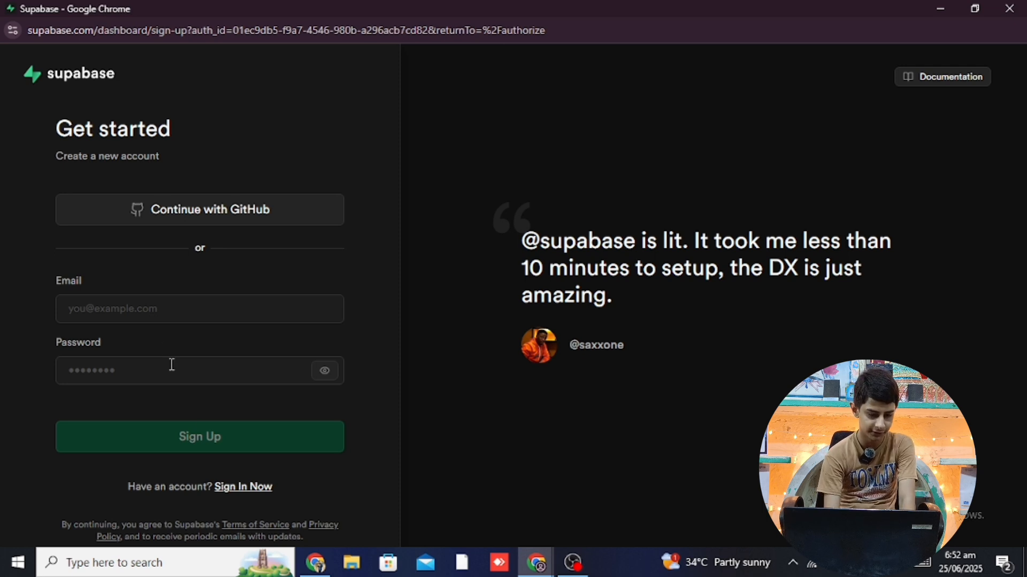
pyautogui.click(175, 301)
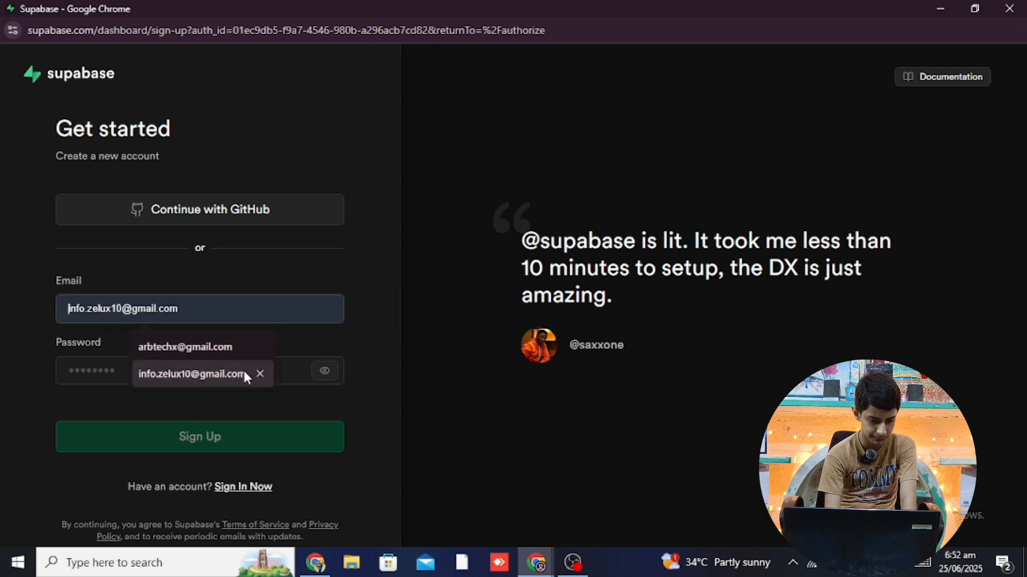
pyautogui.click(217, 351)
pyautogui.press('Left')
pyautogui.press('Left')
pyautogui.press('Left')
pyautogui.press('Left')
pyautogui.press('Left')
pyautogui.press('Left')
pyautogui.press('Left')
pyautogui.press('Left')
pyautogui.press('Left')
pyautogui.press('Left')
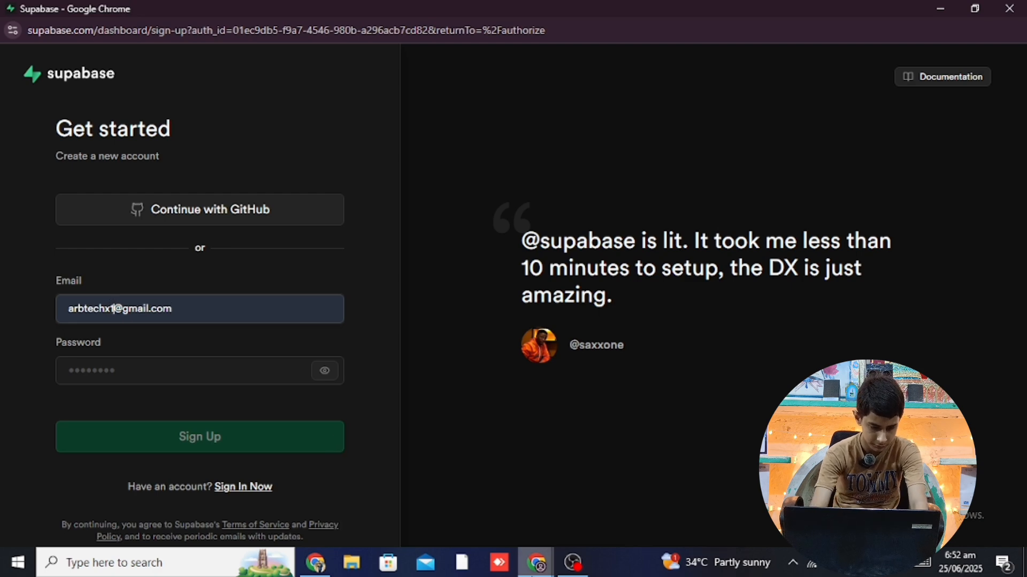
pyautogui.write('10')
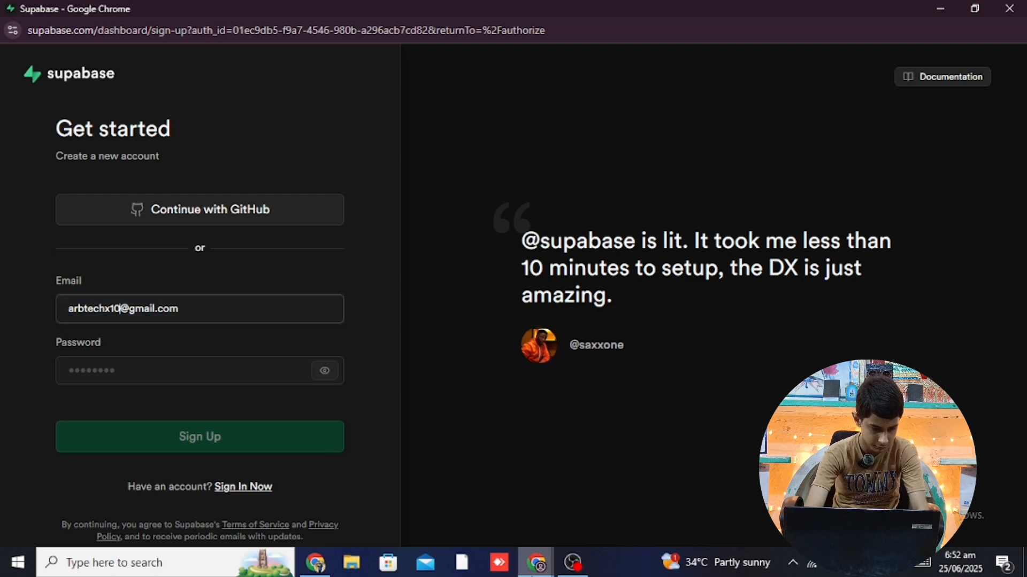
# Restart Connect Supabase, close the duplicate sign-in window, and restore the sign-up window
pyautogui.click(941, 8)
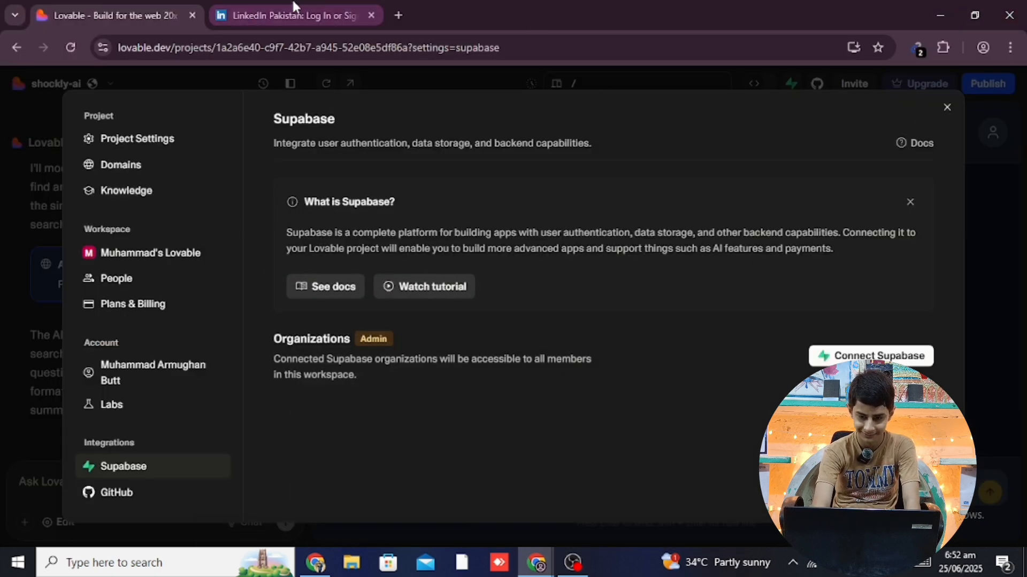
pyautogui.click(288, 15)
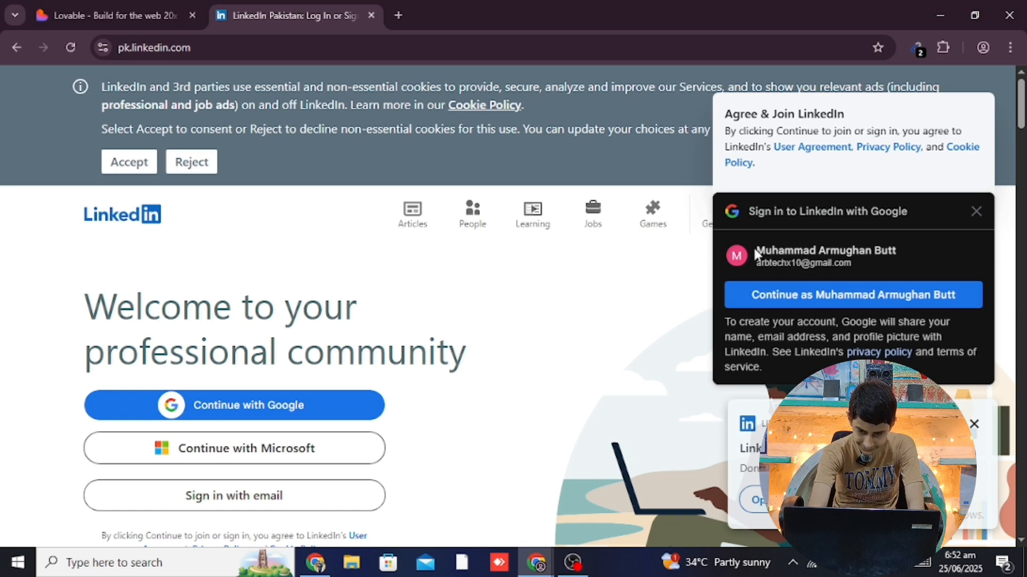
pyautogui.click(154, 8)
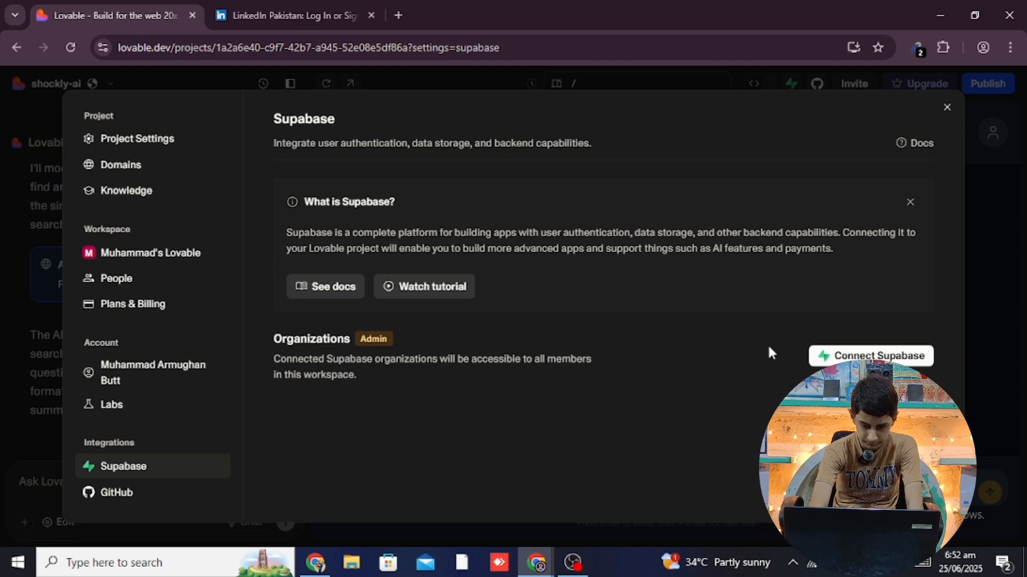
pyautogui.click(870, 356)
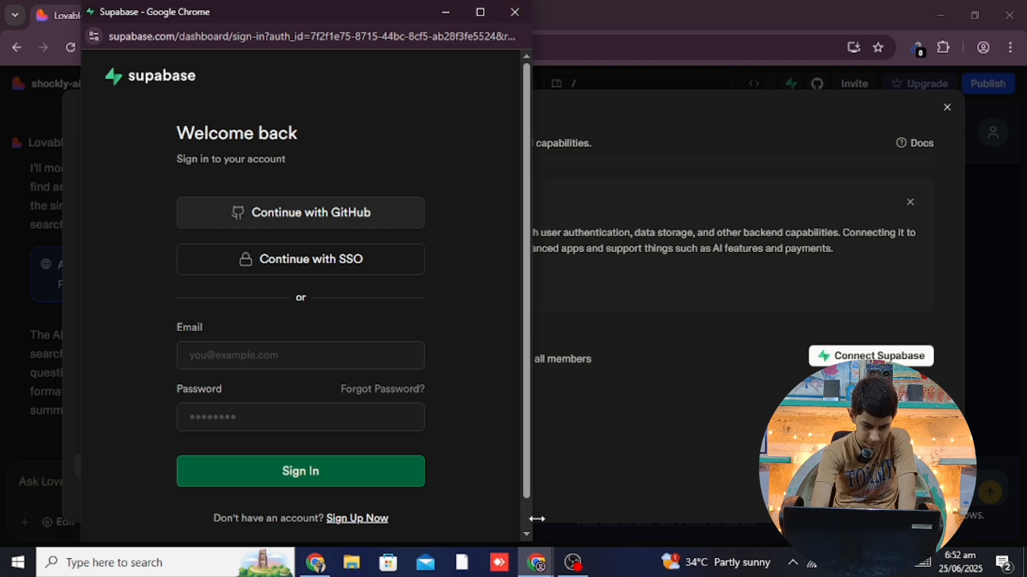
pyautogui.moveTo(538, 567)
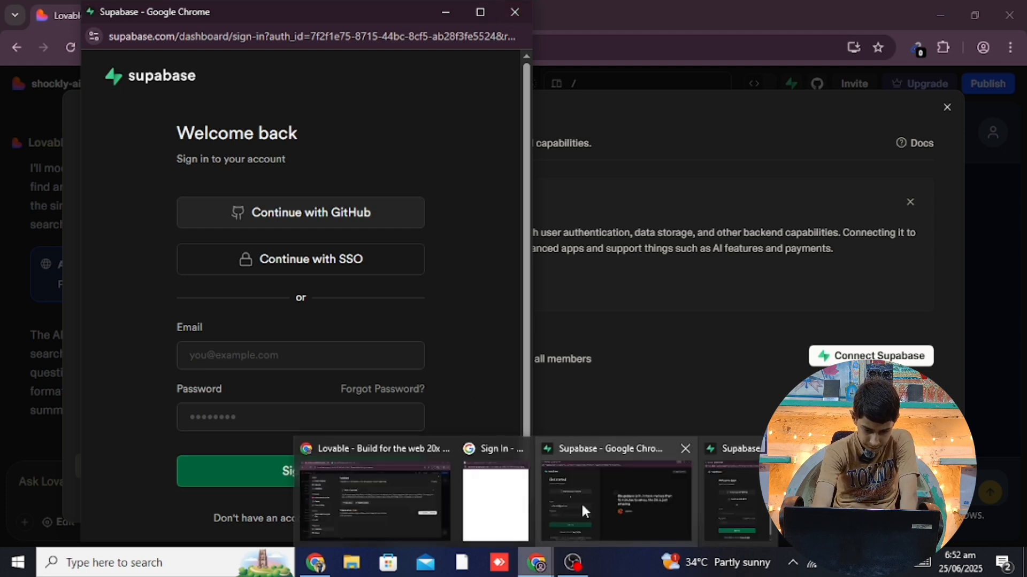
pyautogui.click(735, 499)
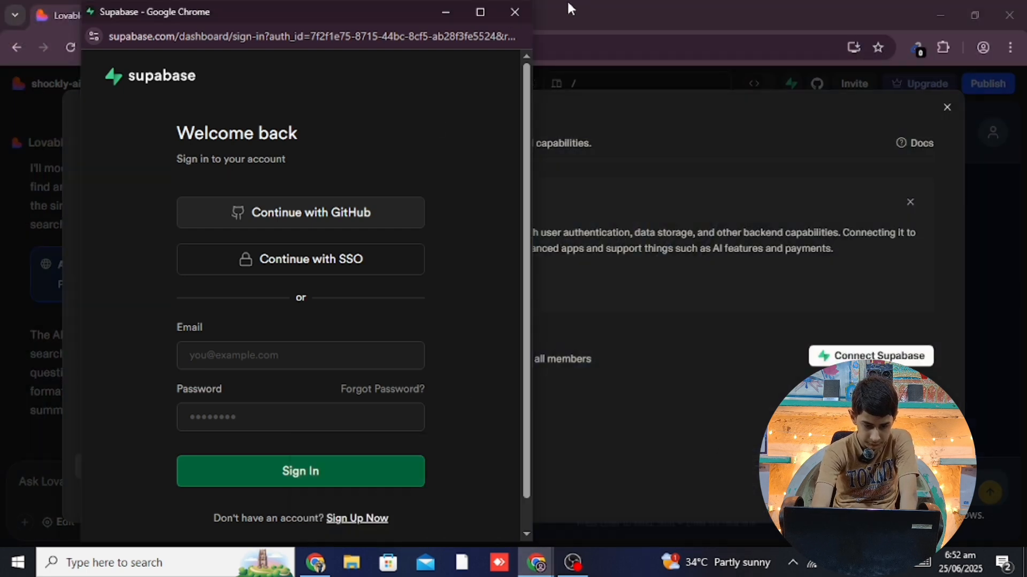
pyautogui.click(511, 14)
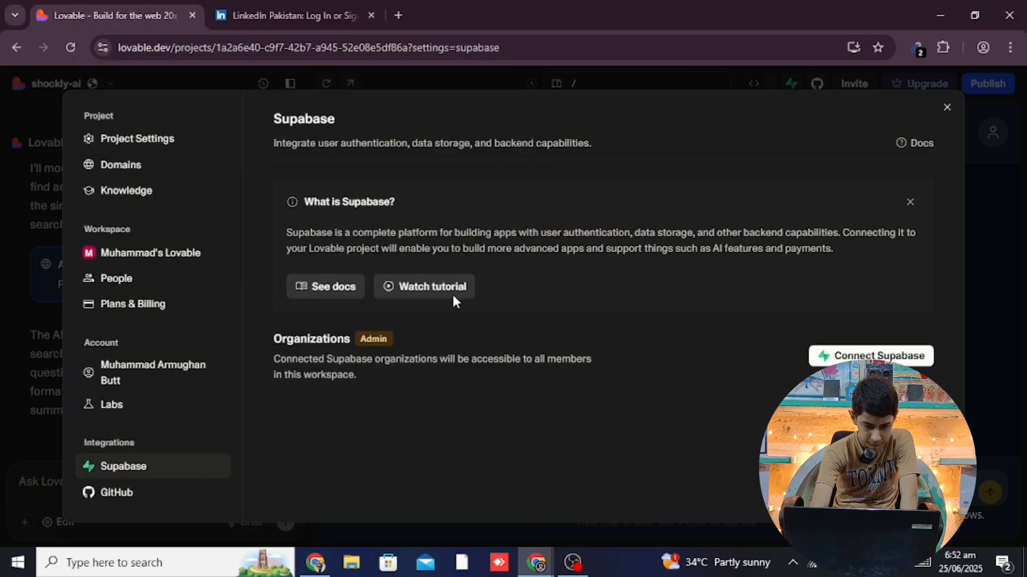
pyautogui.moveTo(535, 564)
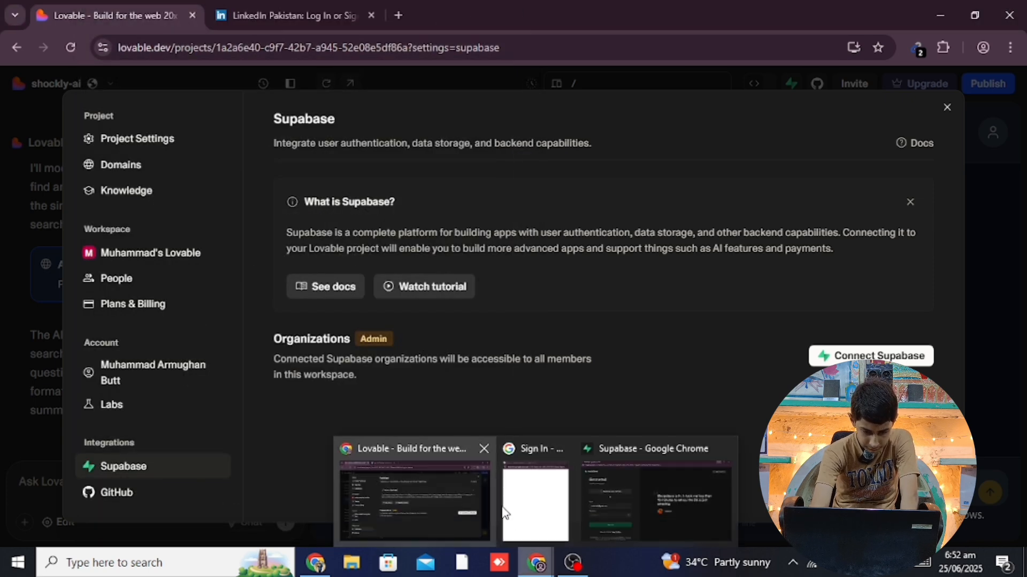
pyautogui.click(595, 493)
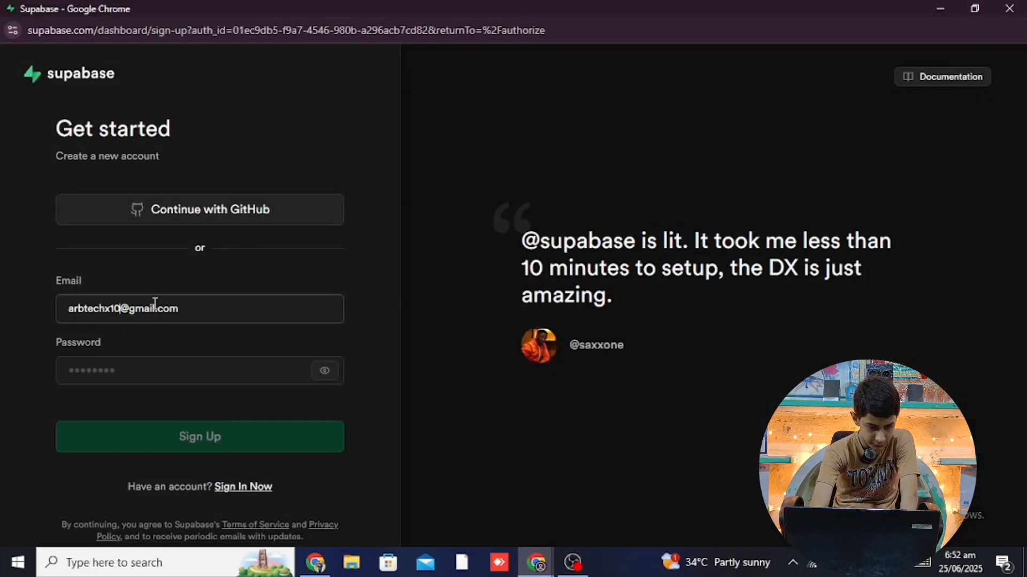
# Enter a password with uppercase, number and symbol, submit the Supabase sign-up, and minimize the window
pyautogui.click(131, 369)
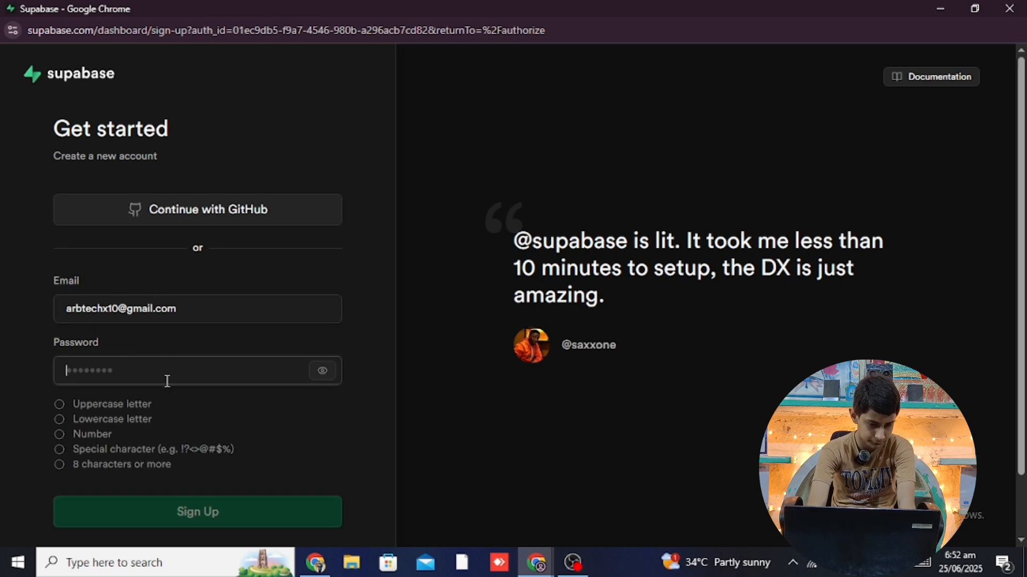
pyautogui.tripleClick(129, 322)
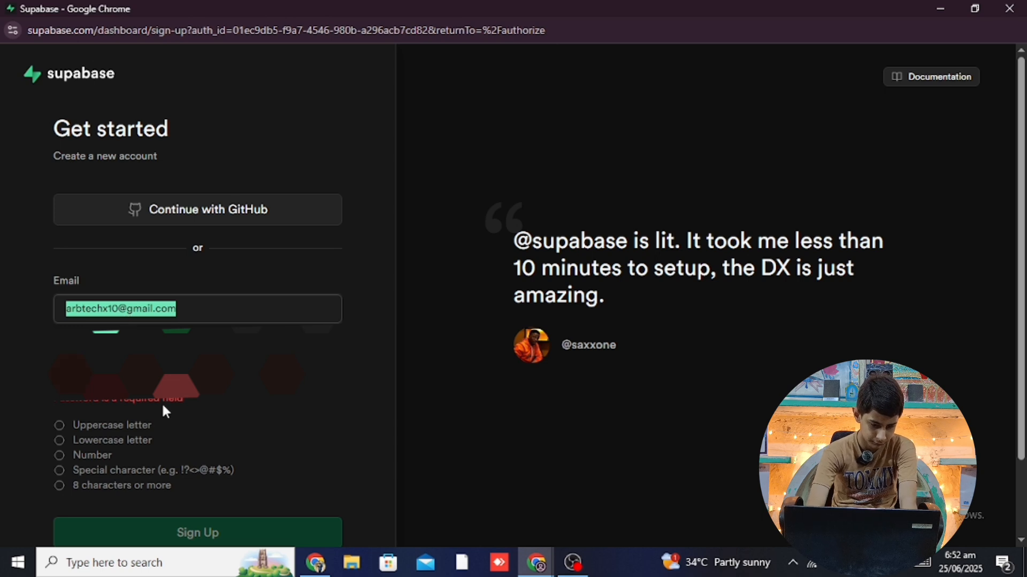
pyautogui.click(145, 368)
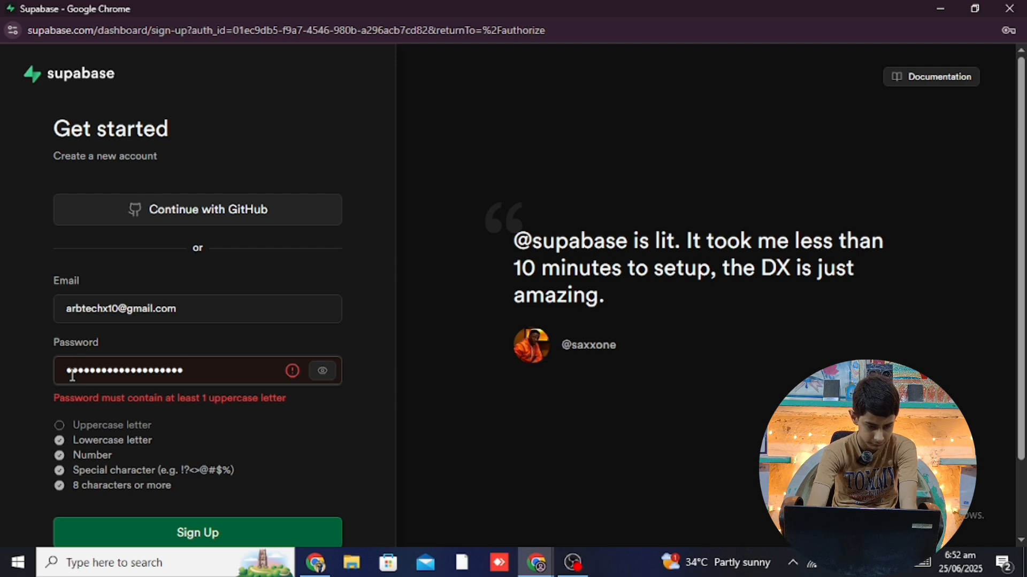
pyautogui.write('A')
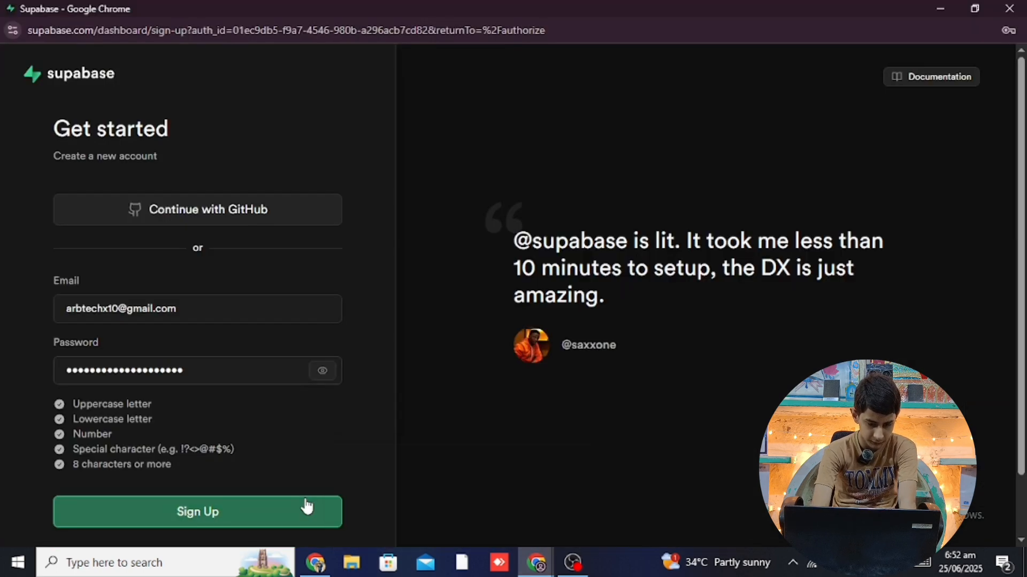
pyautogui.click(266, 511)
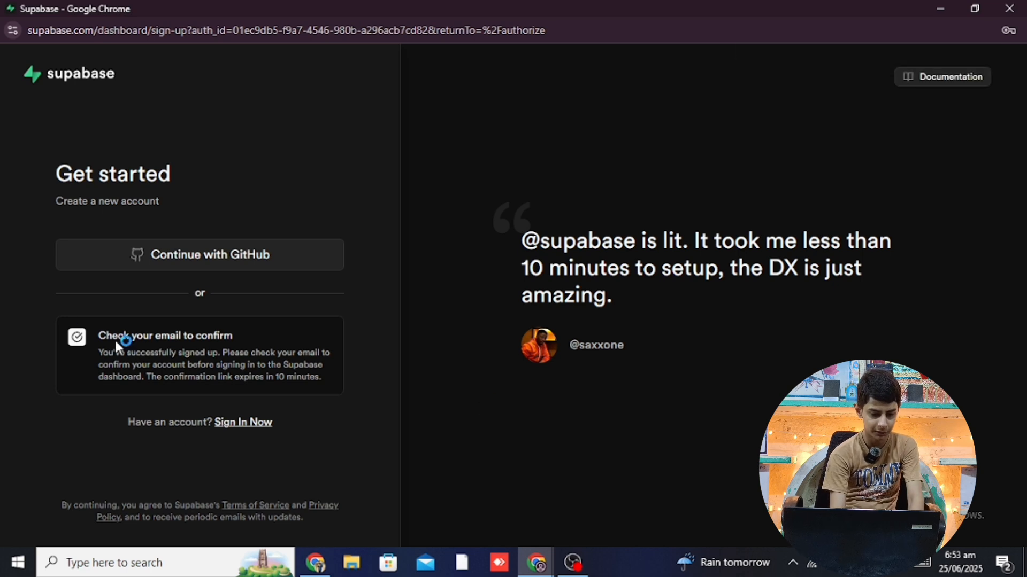
pyautogui.moveTo(97, 340); pyautogui.dragTo(270, 347)
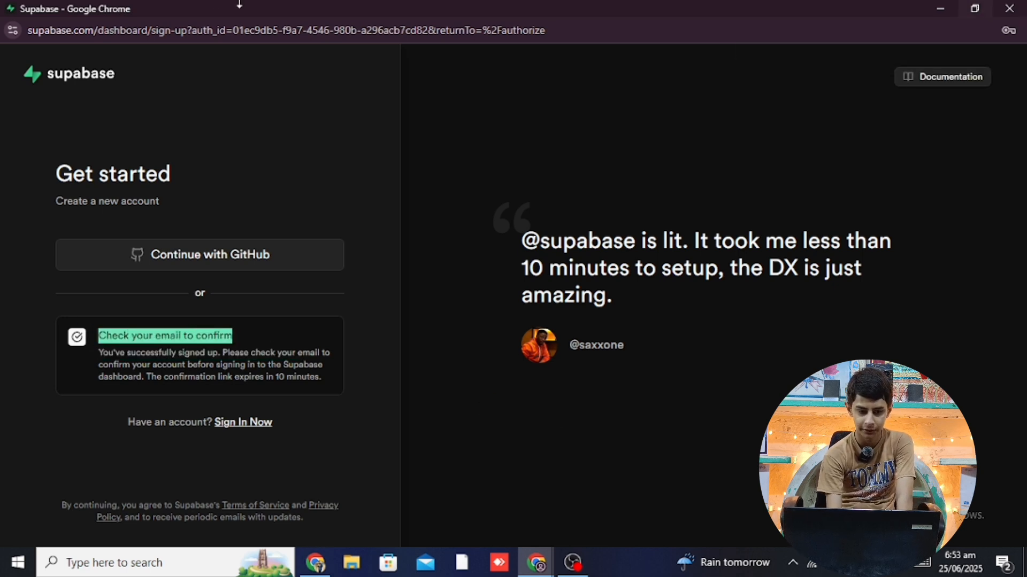
pyautogui.click(932, 8)
# Open Gmail in a new tab and close the LinkedIn tab
pyautogui.click(398, 15)
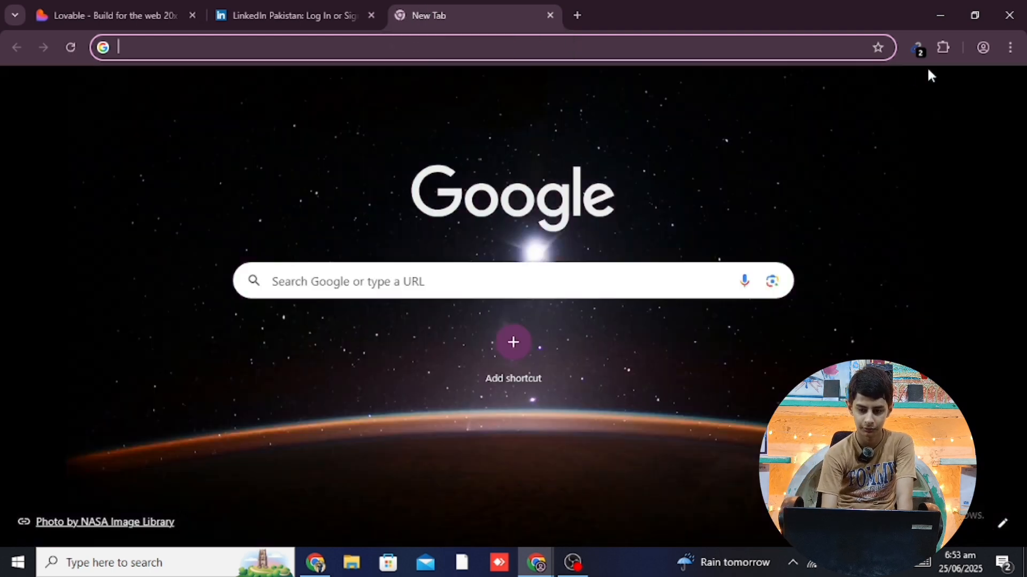
pyautogui.click(846, 90)
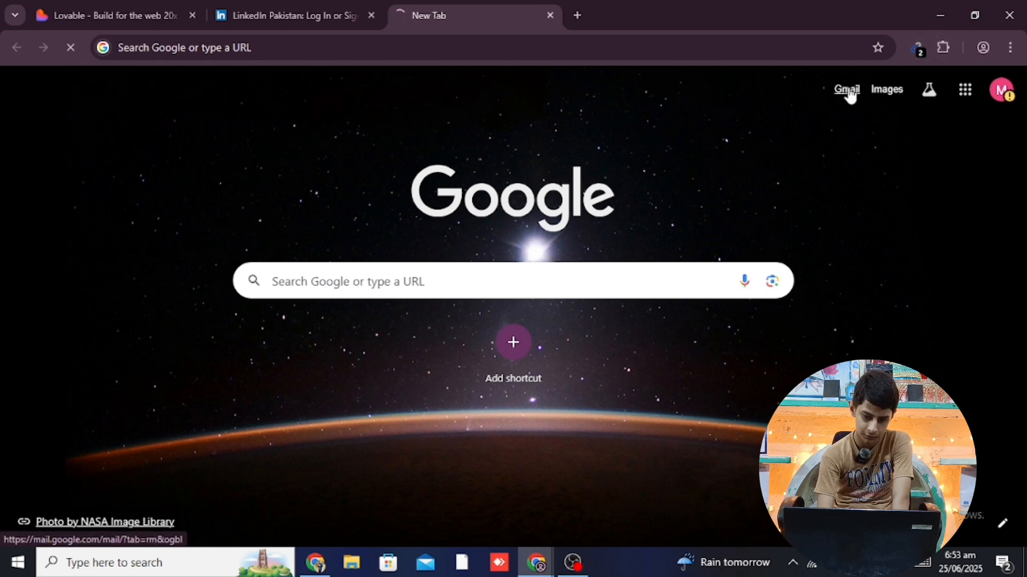
pyautogui.click(314, 4)
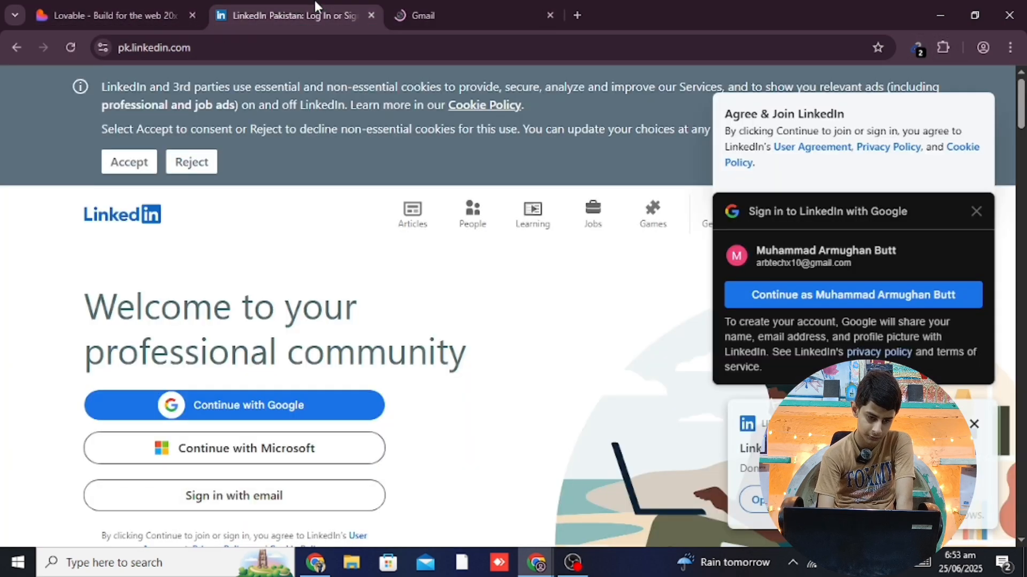
pyautogui.click(108, 3)
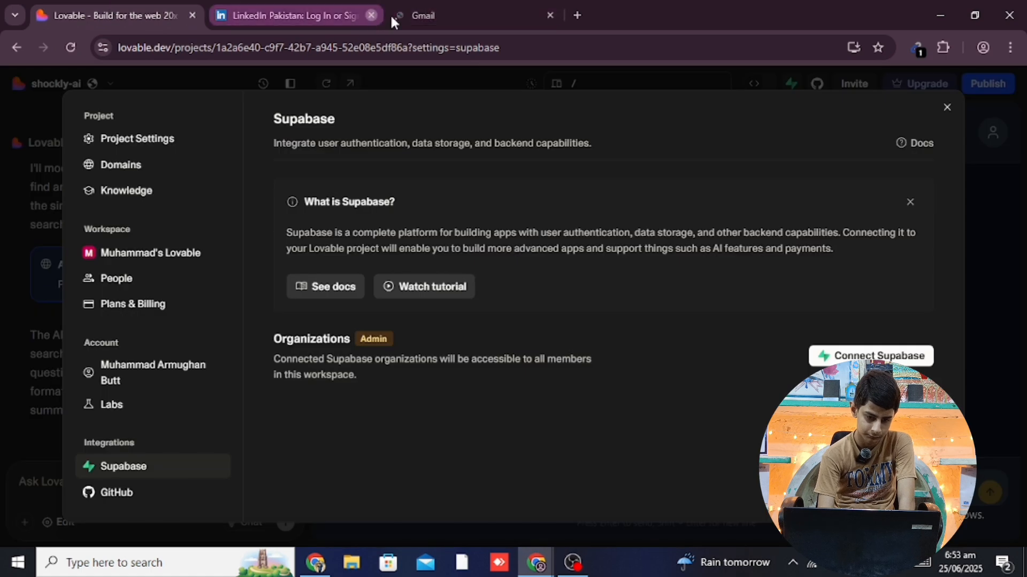
pyautogui.click(371, 16)
pyautogui.click(265, 7)
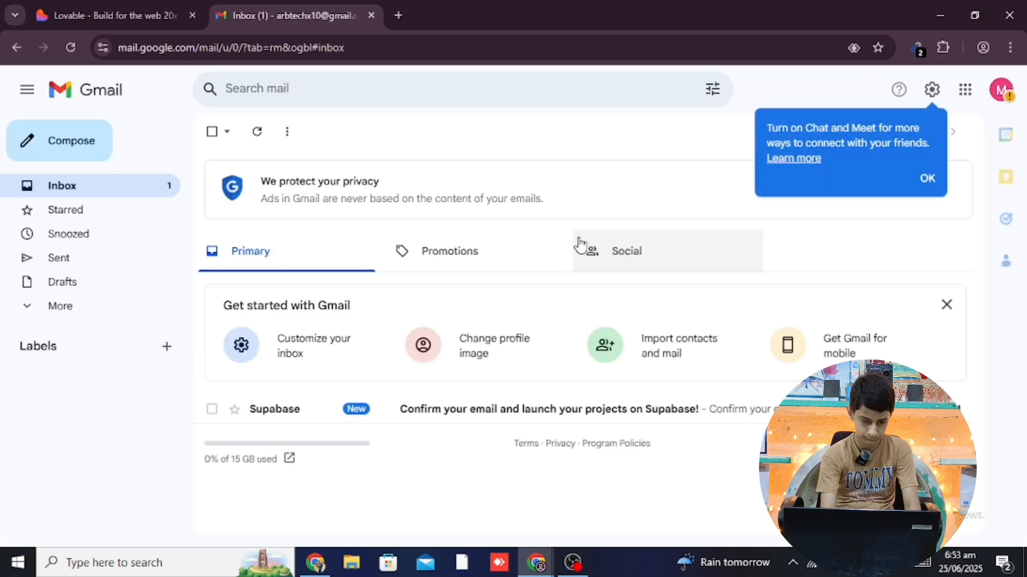
# Open the Supabase email in the inbox and confirm the email address
pyautogui.click(611, 411)
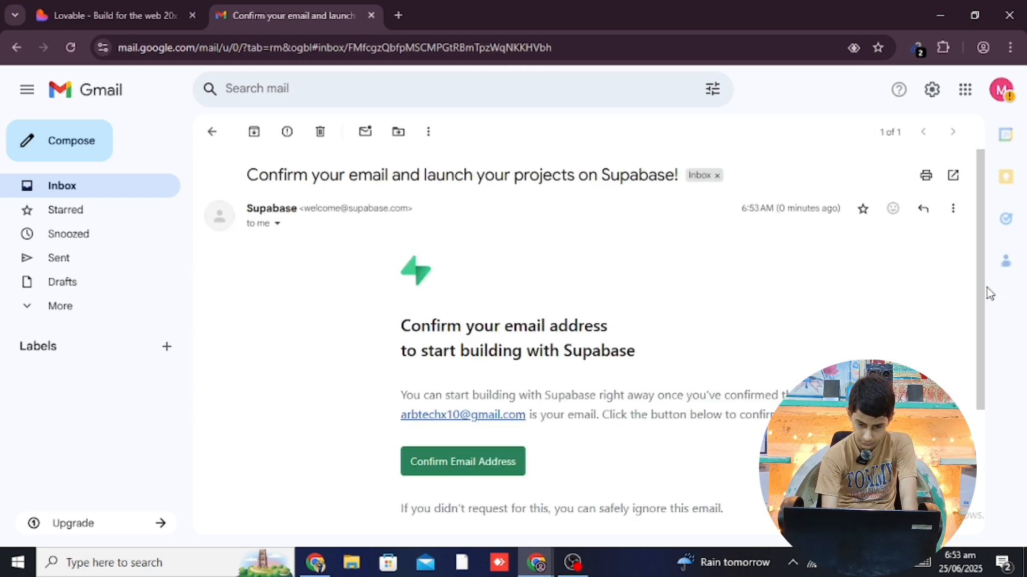
pyautogui.scroll(-3, 972, 321)
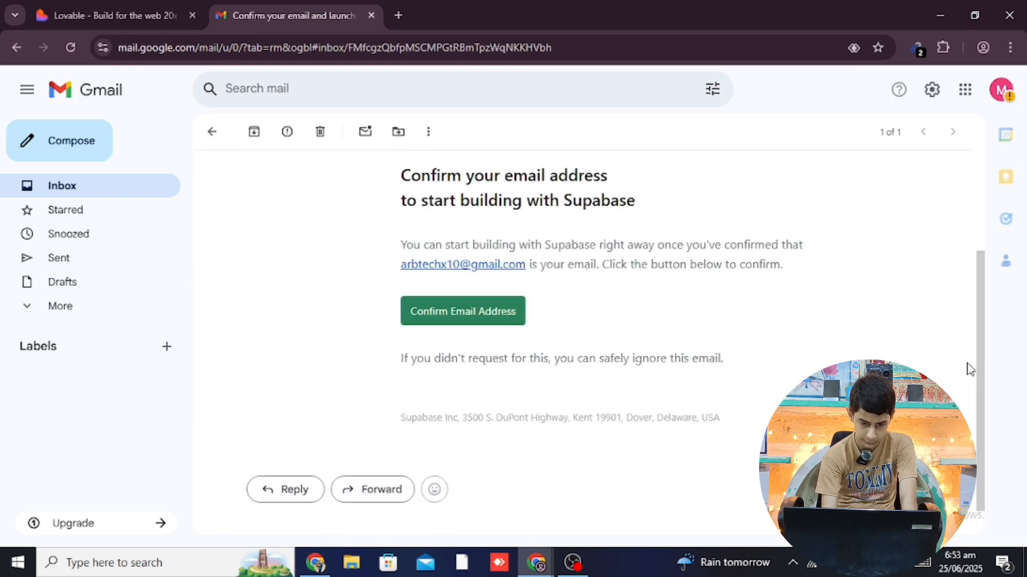
pyautogui.click(483, 320)
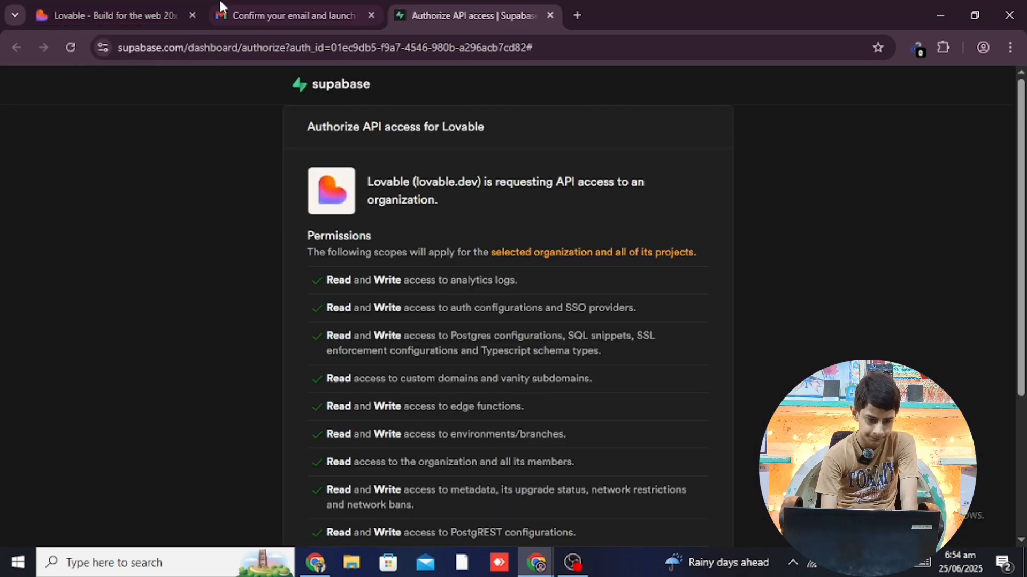
# From Supabase's Authorize API access page, choose Create an organization
pyautogui.click(133, 7)
pyautogui.click(466, 15)
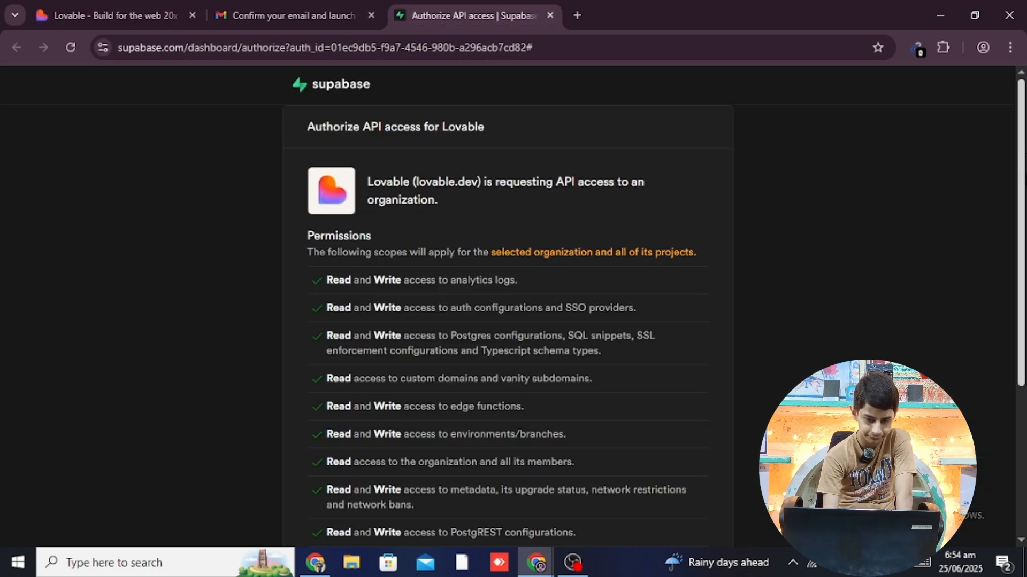
pyautogui.scroll(-4, 1021, 163)
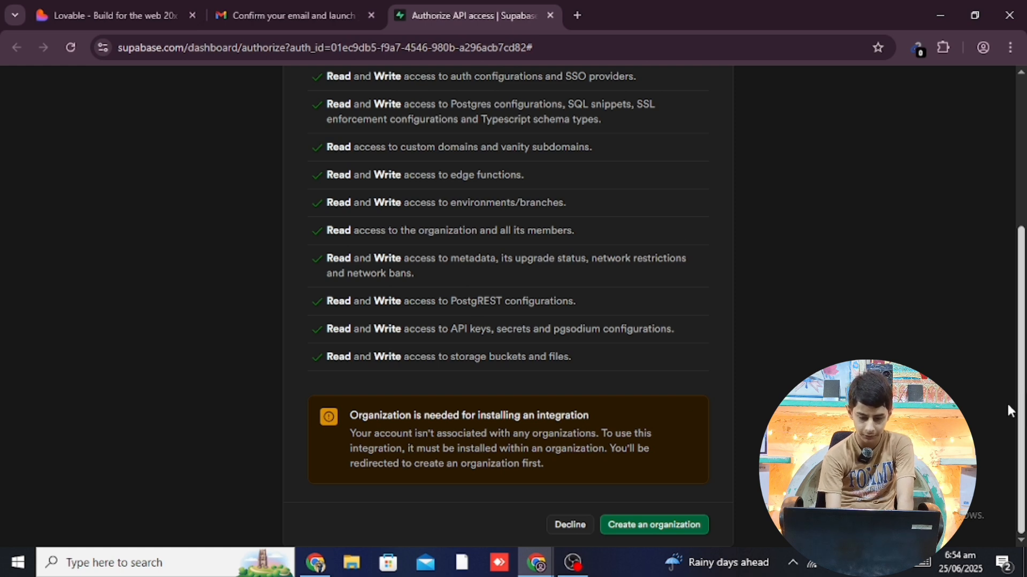
pyautogui.click(673, 527)
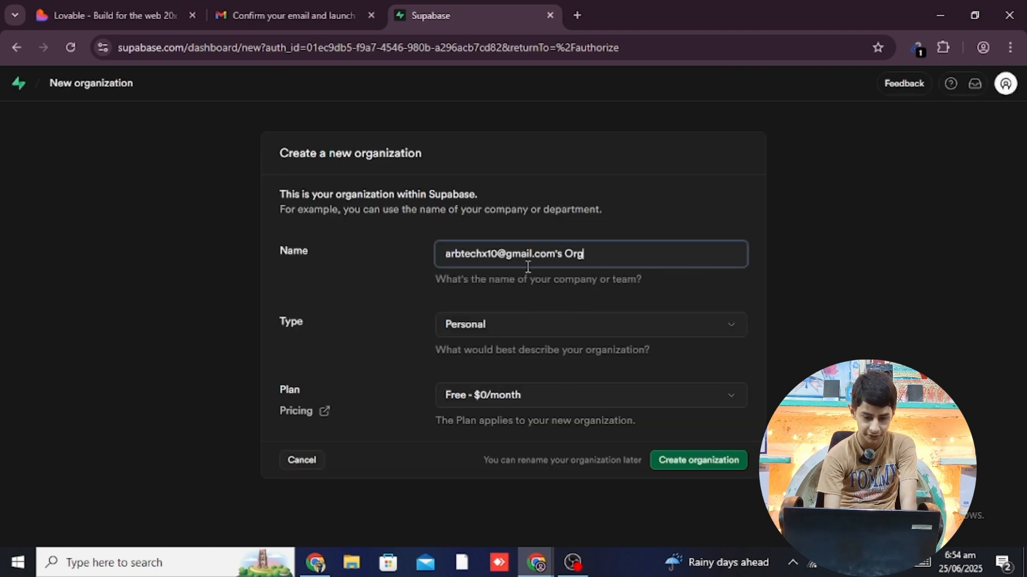
# Rename the new organization to Shockly Org and keep its type as Personal
pyautogui.moveTo(564, 255); pyautogui.dragTo(423, 250)
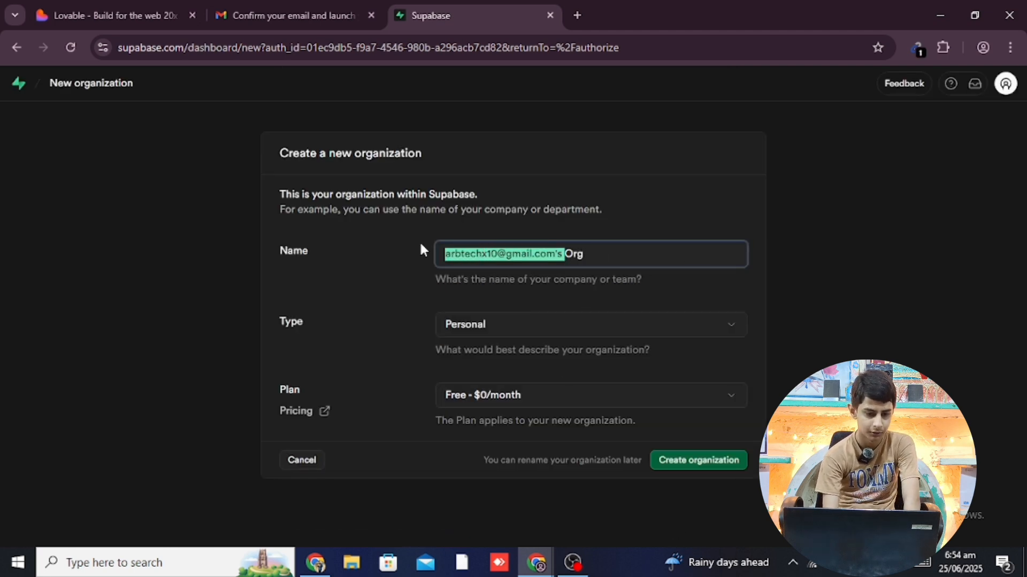
pyautogui.click(161, 15)
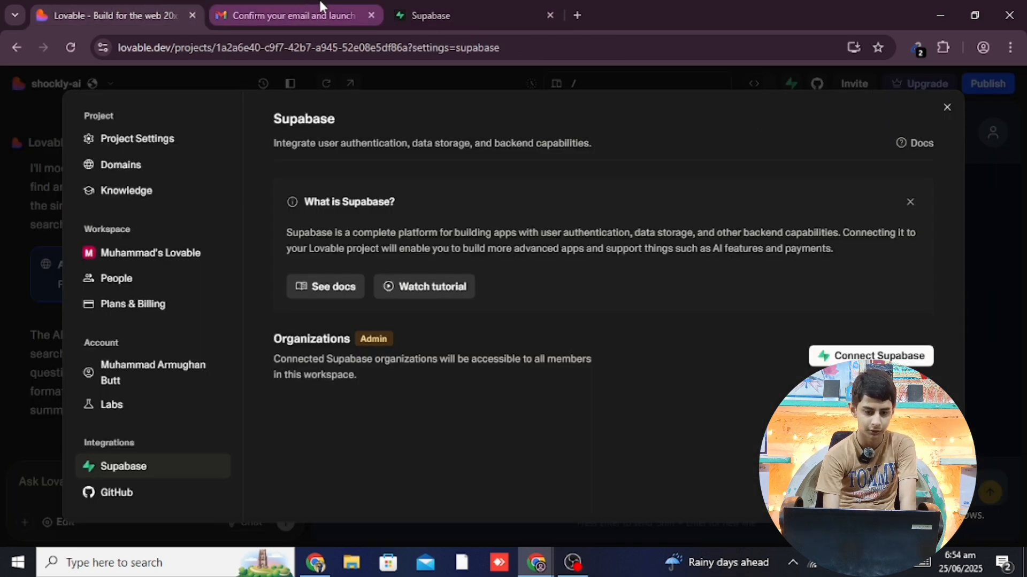
pyautogui.click(454, 14)
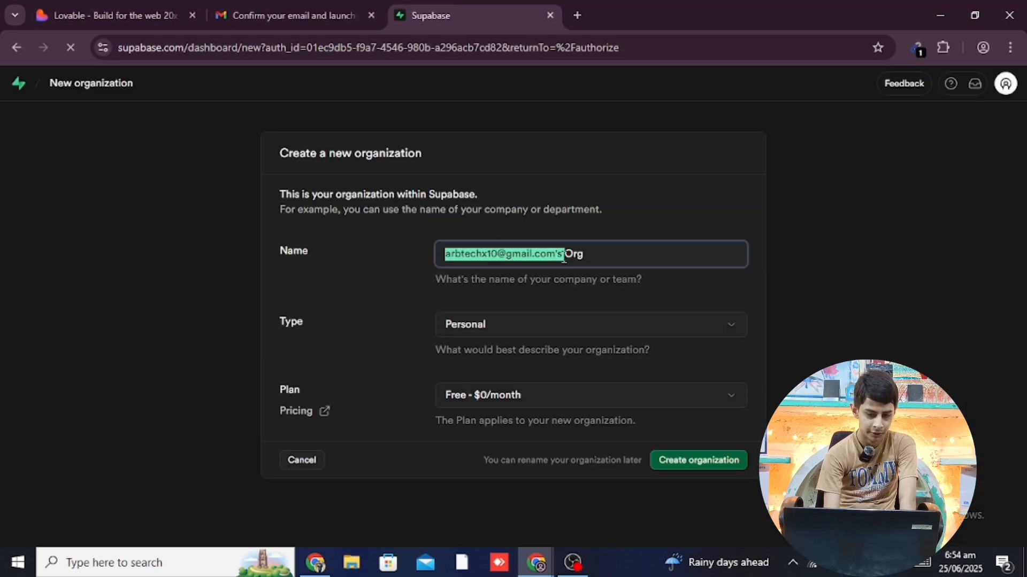
pyautogui.press('BackSpace')
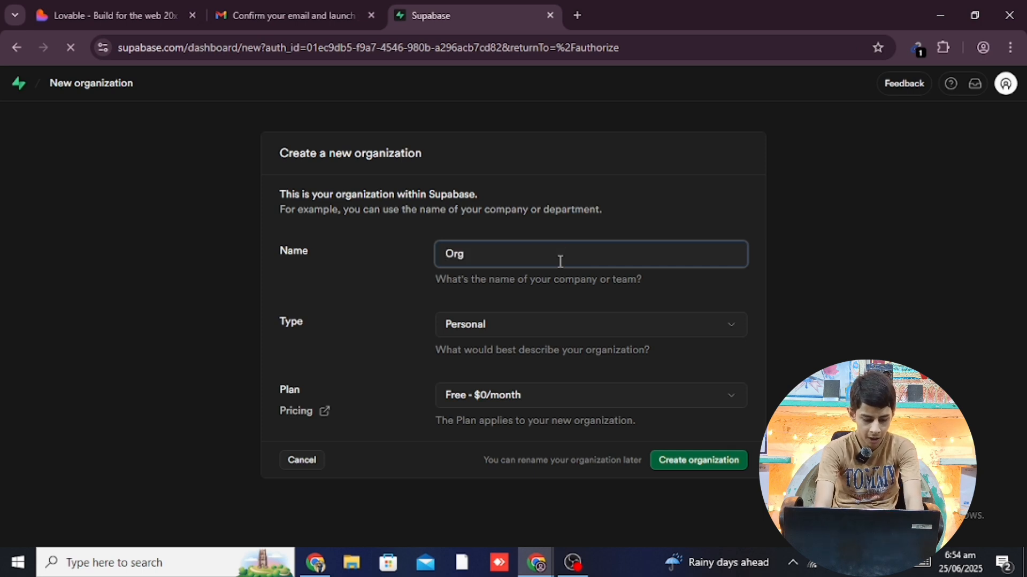
pyautogui.write('Shoc')
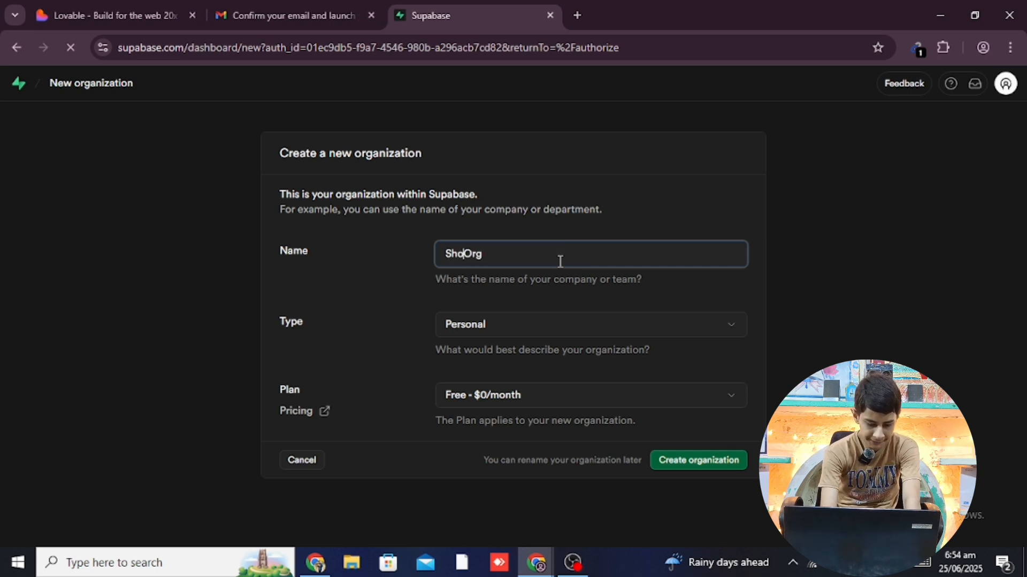
pyautogui.write('kly')
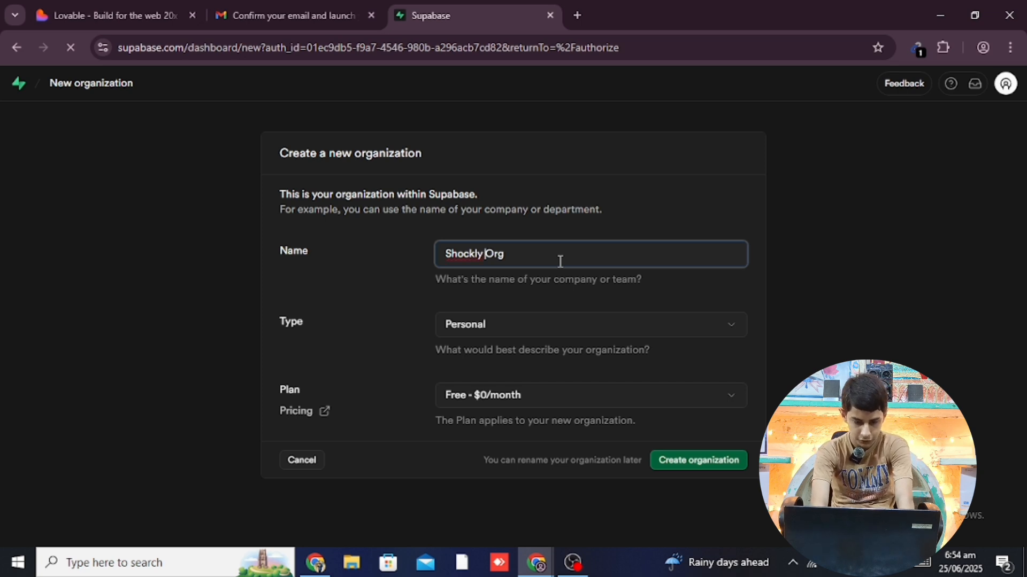
pyautogui.click(525, 334)
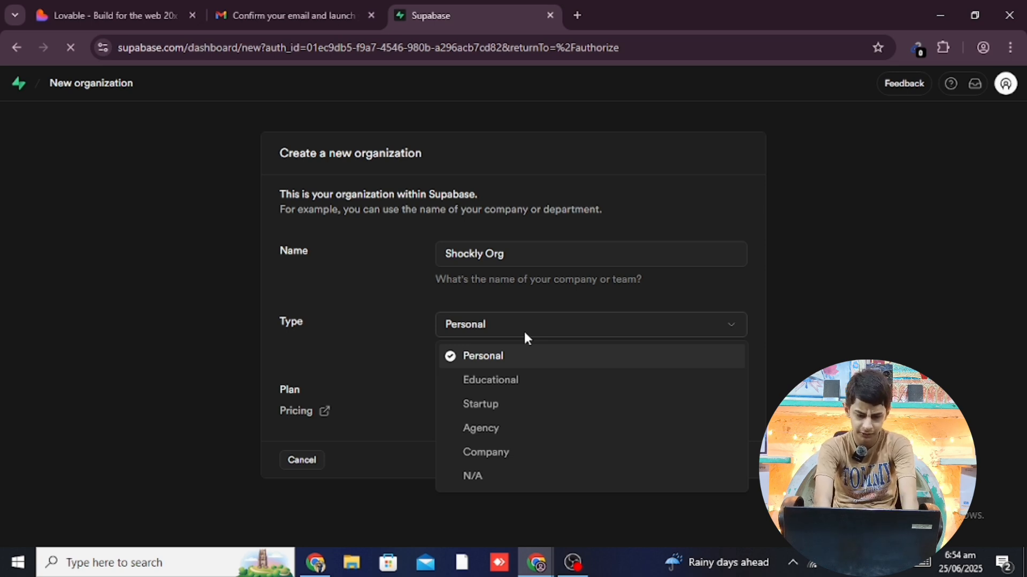
pyautogui.click(352, 346)
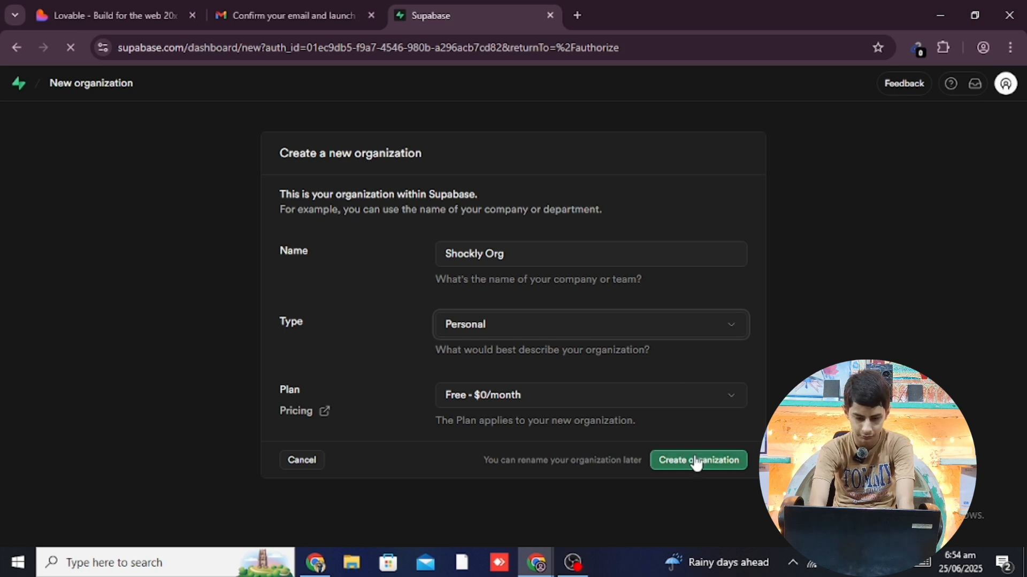
pyautogui.click(553, 323)
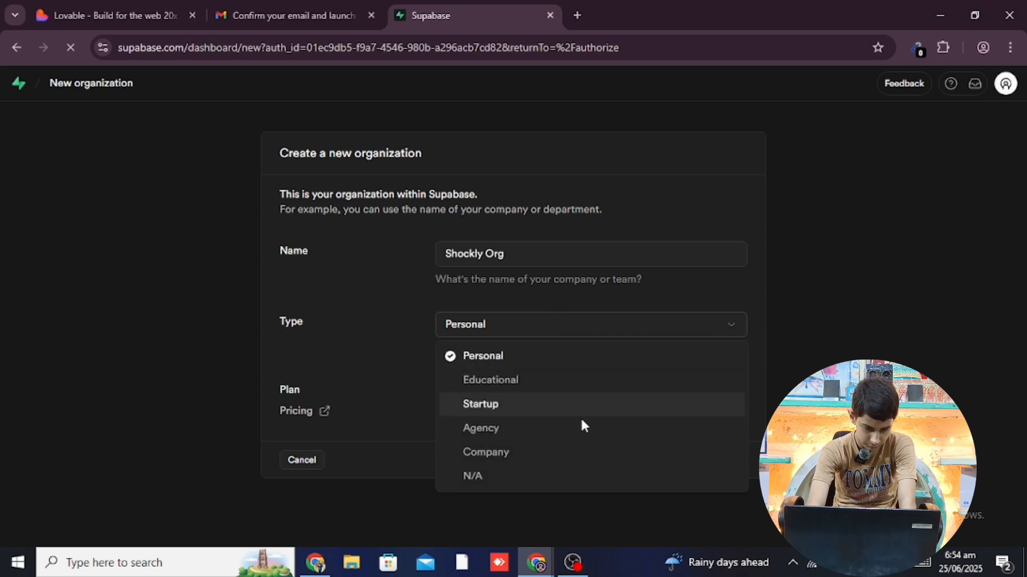
pyautogui.click(354, 298)
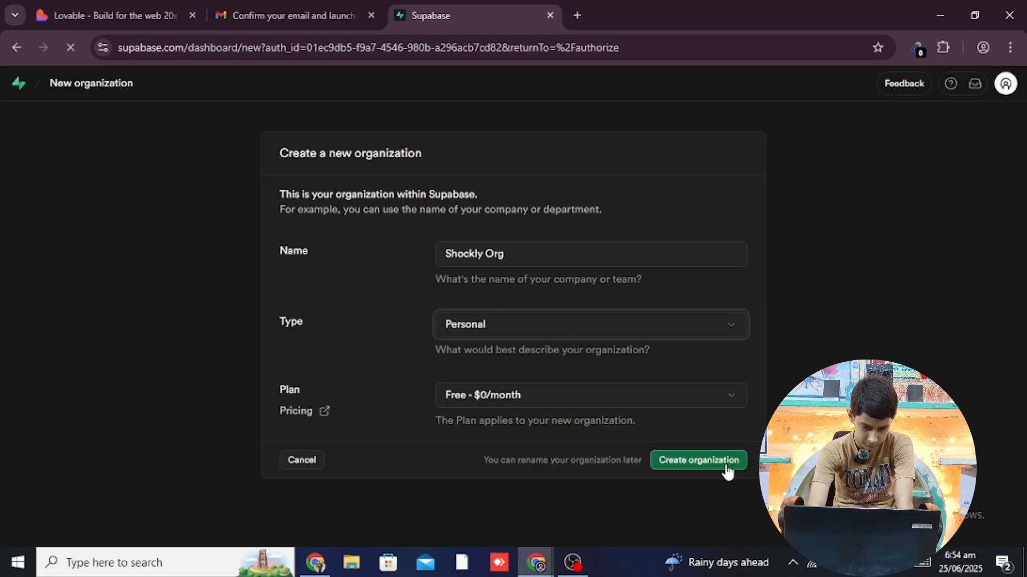
# Create Shockly Org and authorize Lovable's API access to it
pyautogui.click(703, 460)
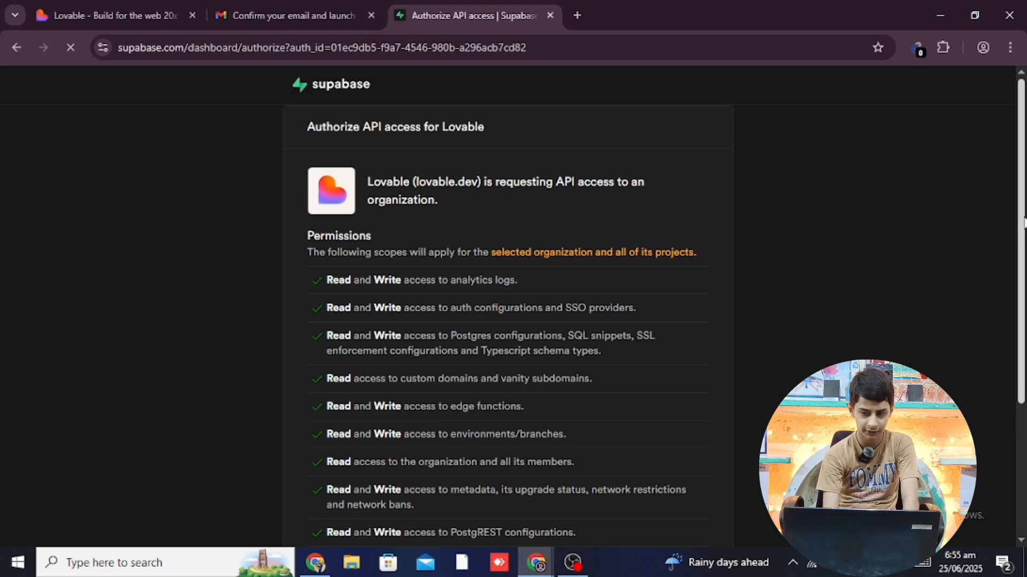
pyautogui.scroll(-3, 1023, 222)
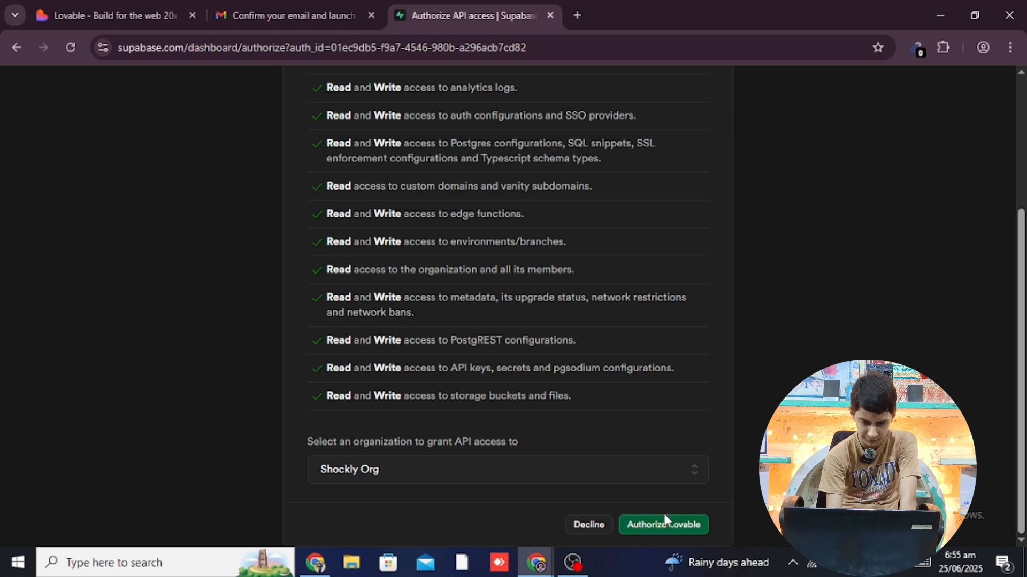
pyautogui.click(664, 532)
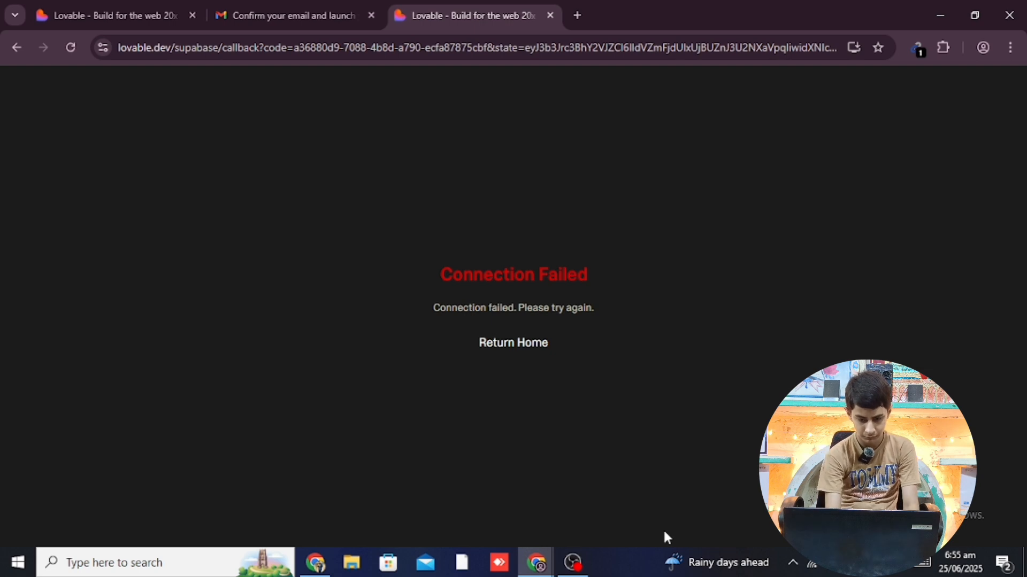
# Return to Lovable, reconnect Supabase, authorize Lovable for Shockly Org, and choose Create Project
pyautogui.click(503, 344)
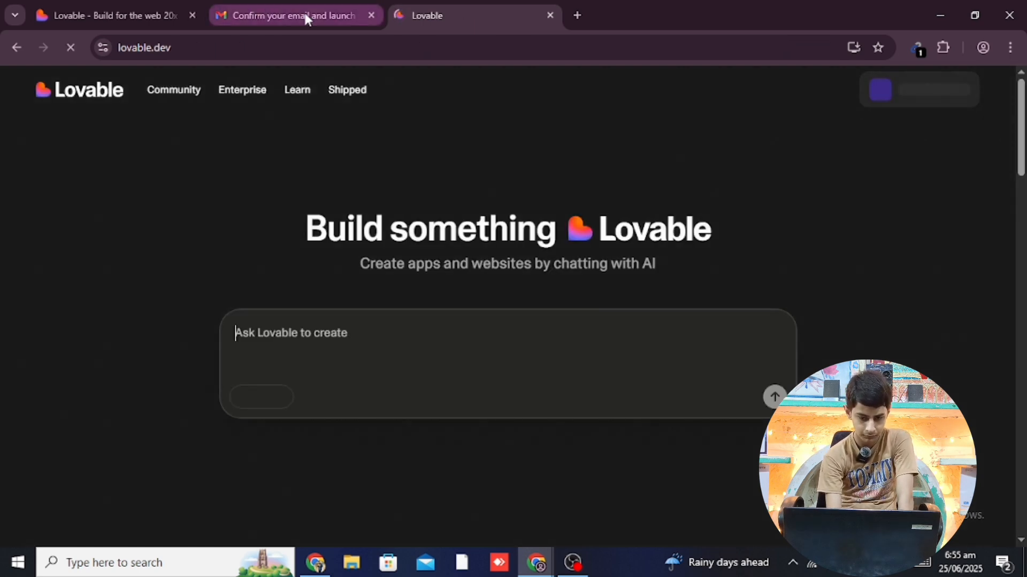
pyautogui.click(161, 7)
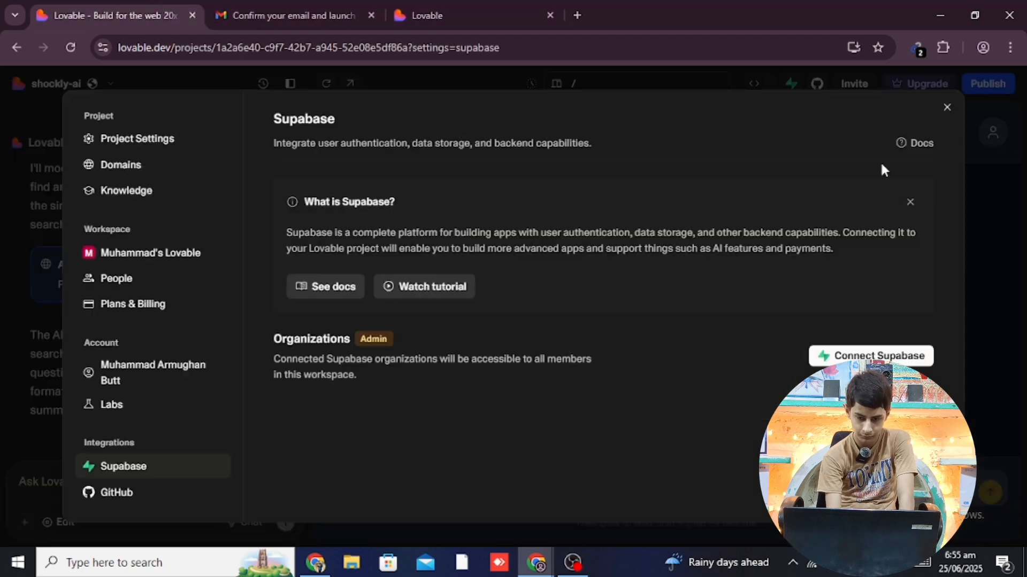
pyautogui.click(858, 355)
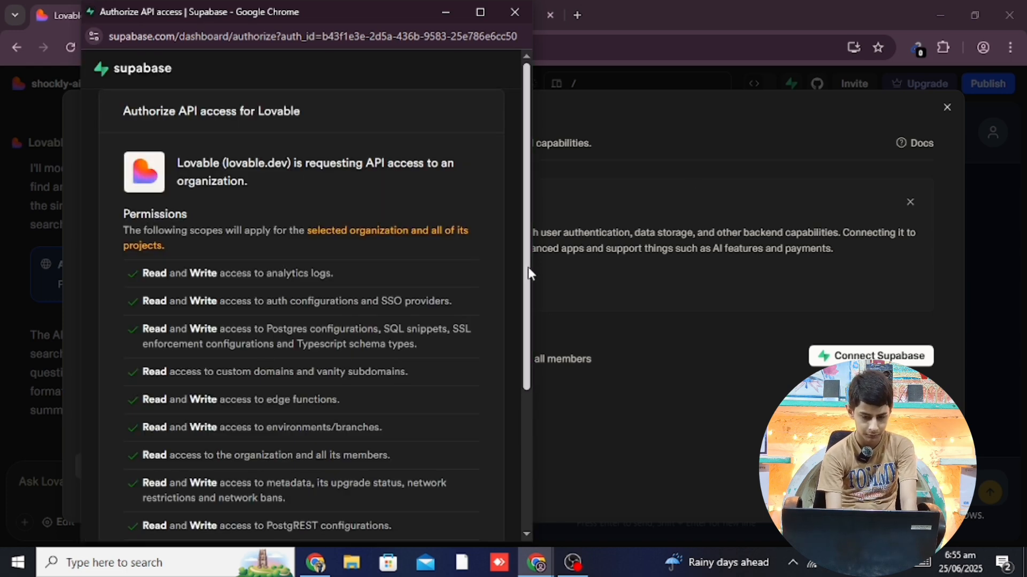
pyautogui.moveTo(528, 267); pyautogui.dragTo(454, 556)
pyautogui.click(444, 512)
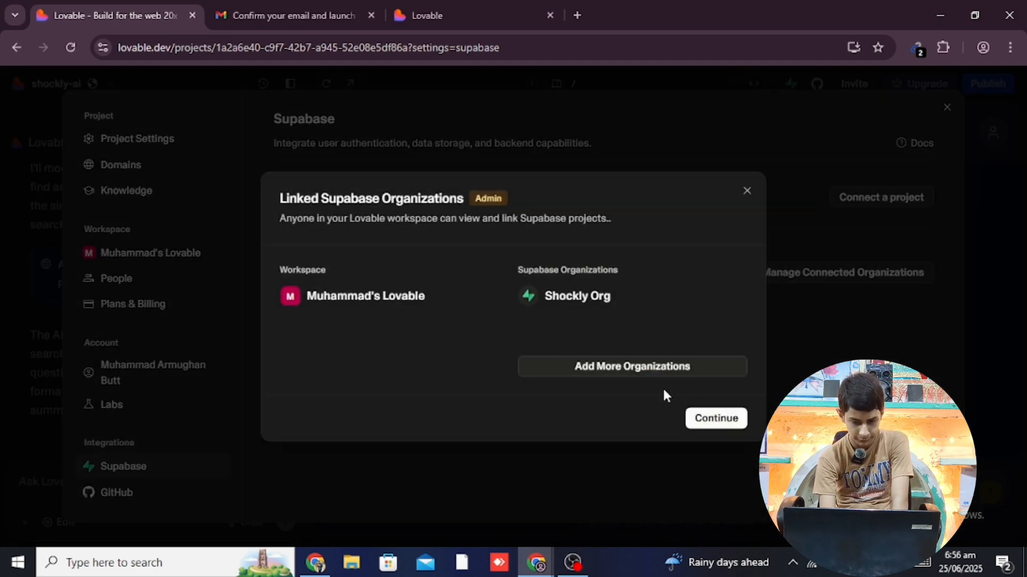
pyautogui.click(720, 419)
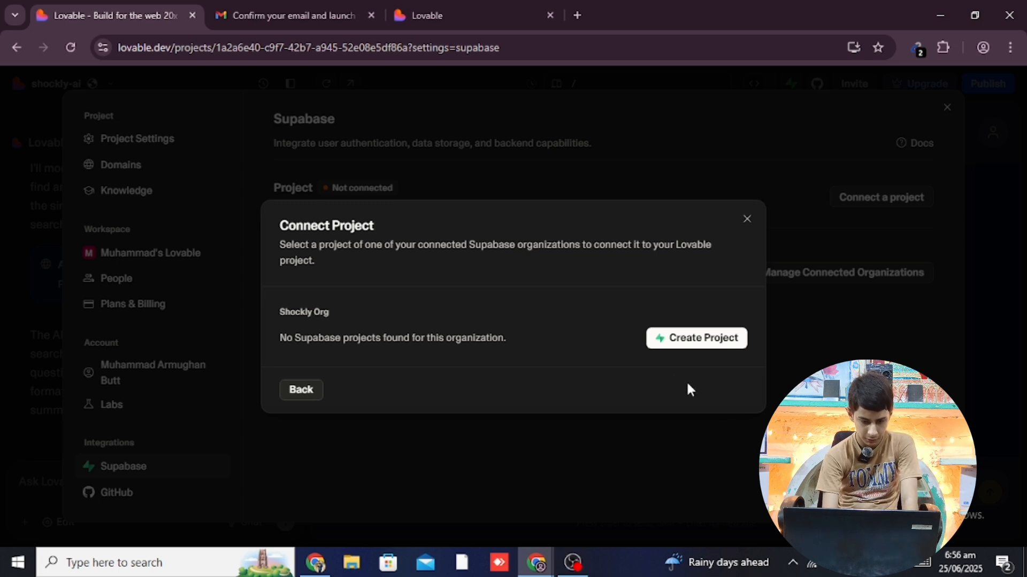
pyautogui.click(704, 336)
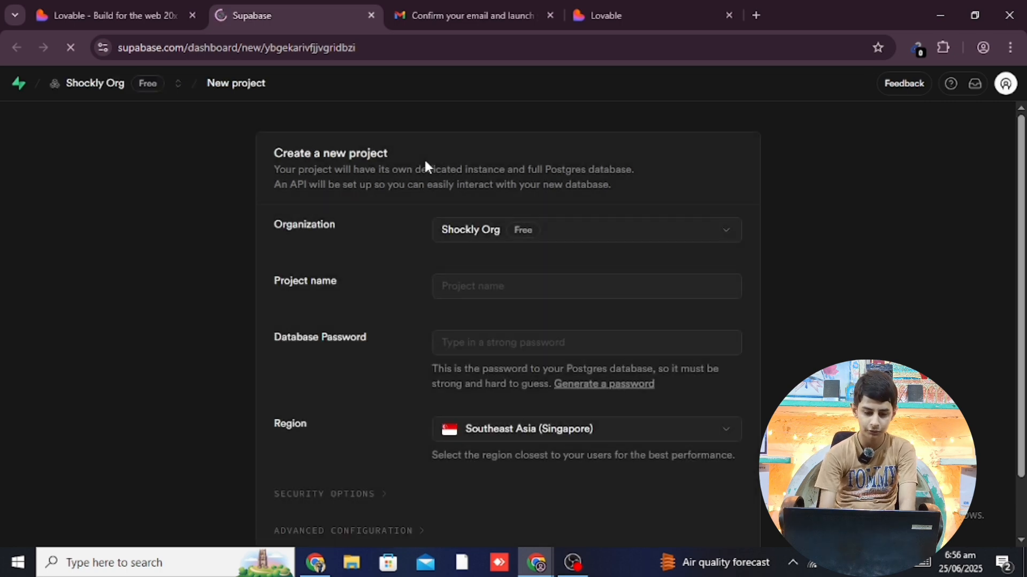
# Keep Shockly Org as the organization and name the project Shockly-ai
pyautogui.click(447, 234)
pyautogui.click(375, 235)
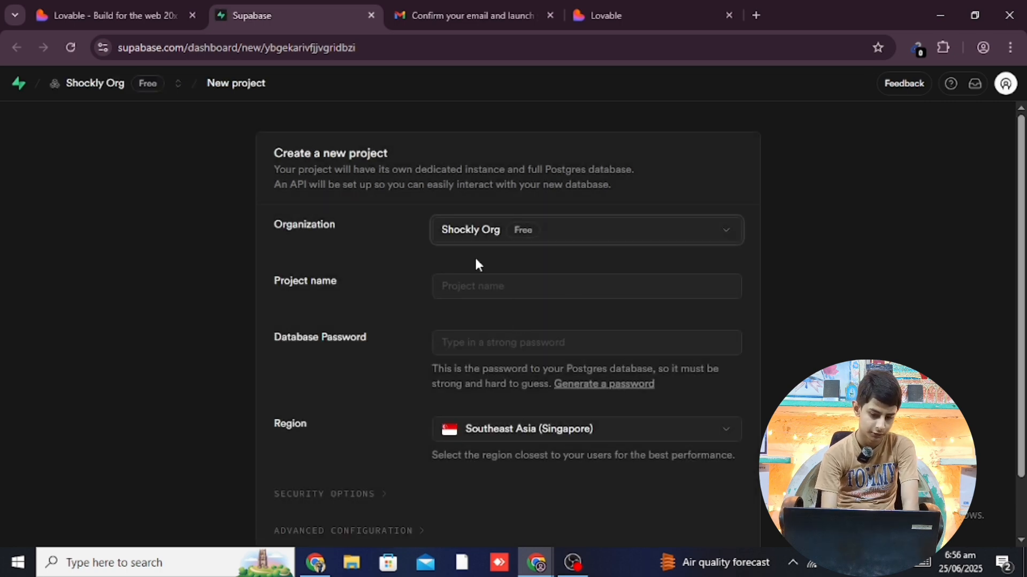
pyautogui.click(489, 291)
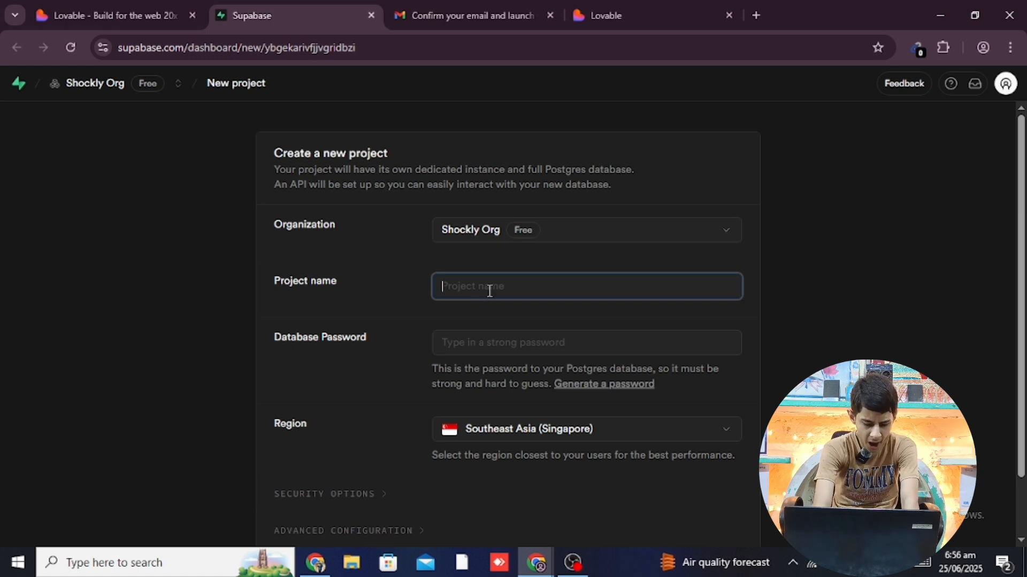
pyautogui.write('Shi')
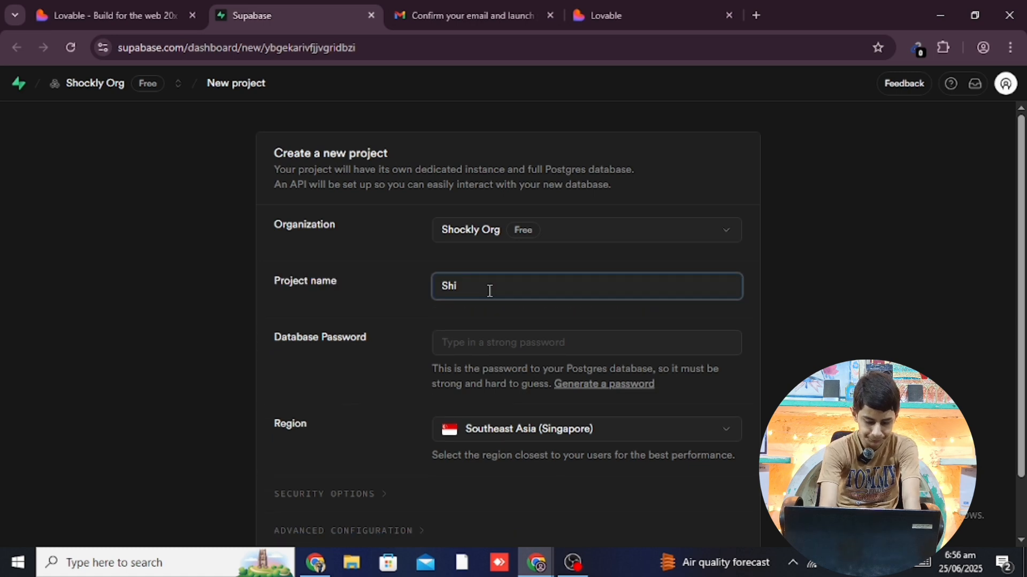
pyautogui.press('BackSpace')
pyautogui.write('ockly')
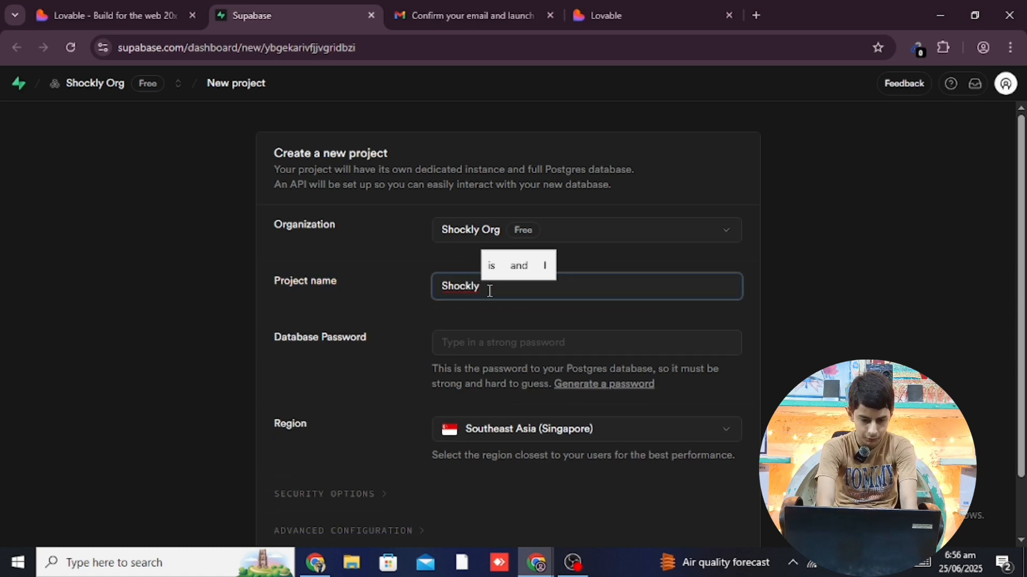
pyautogui.press('BackSpace')
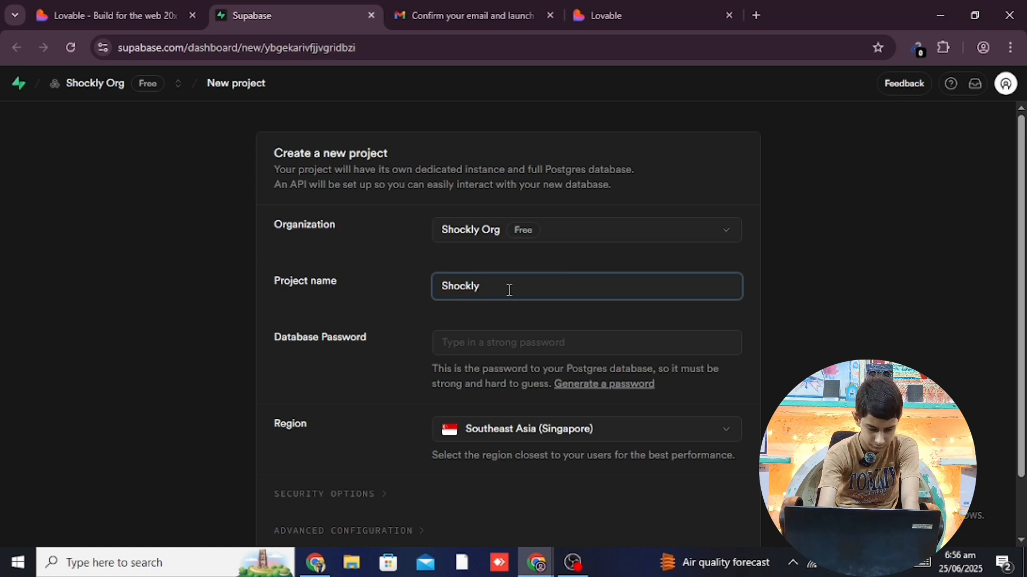
pyautogui.write('-ai')
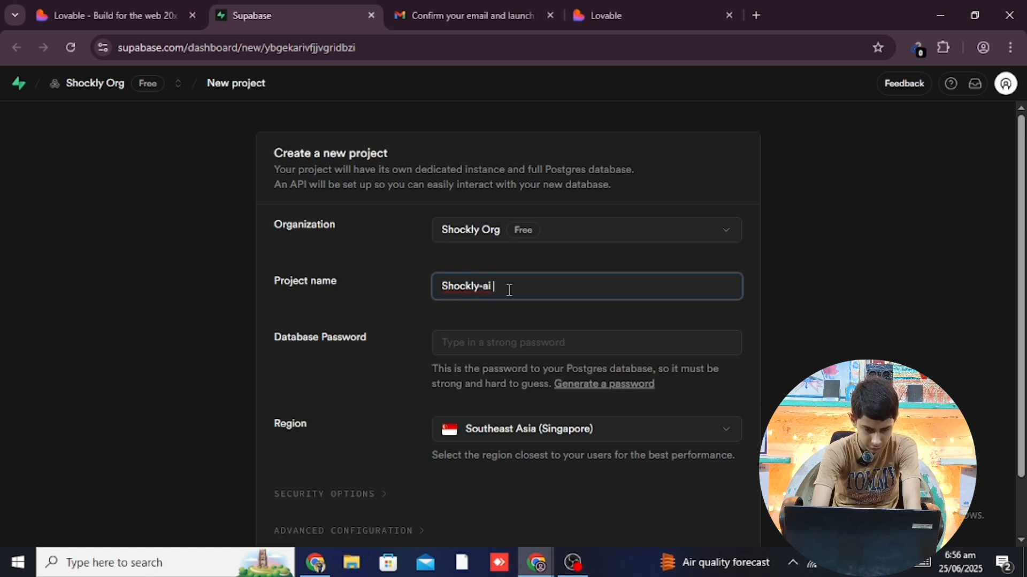
pyautogui.click(653, 258)
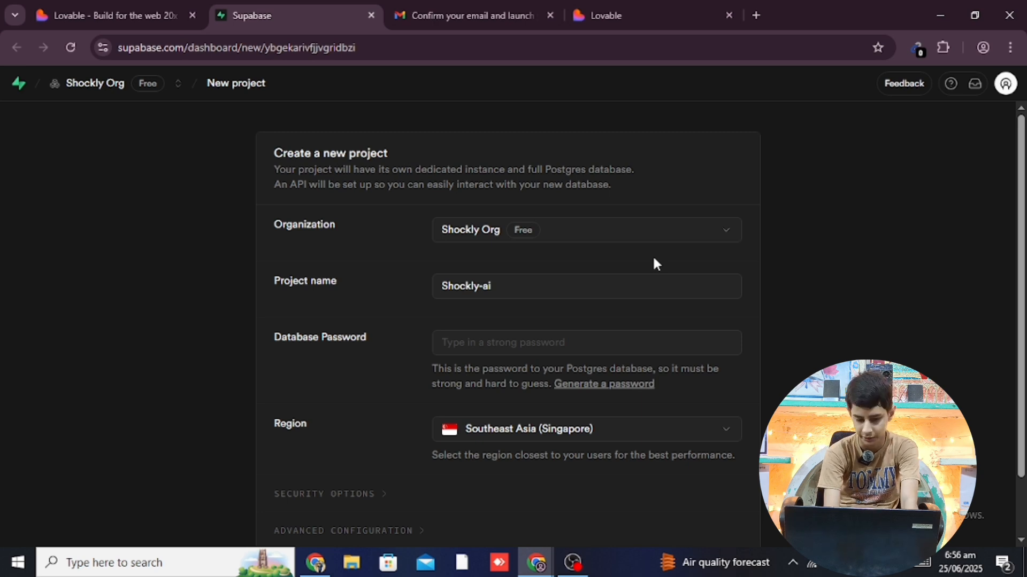
# Paste a strong database password, keep the Singapore region, and create the project
pyautogui.click(495, 345)
pyautogui.hotkey('ctrl', 'v')
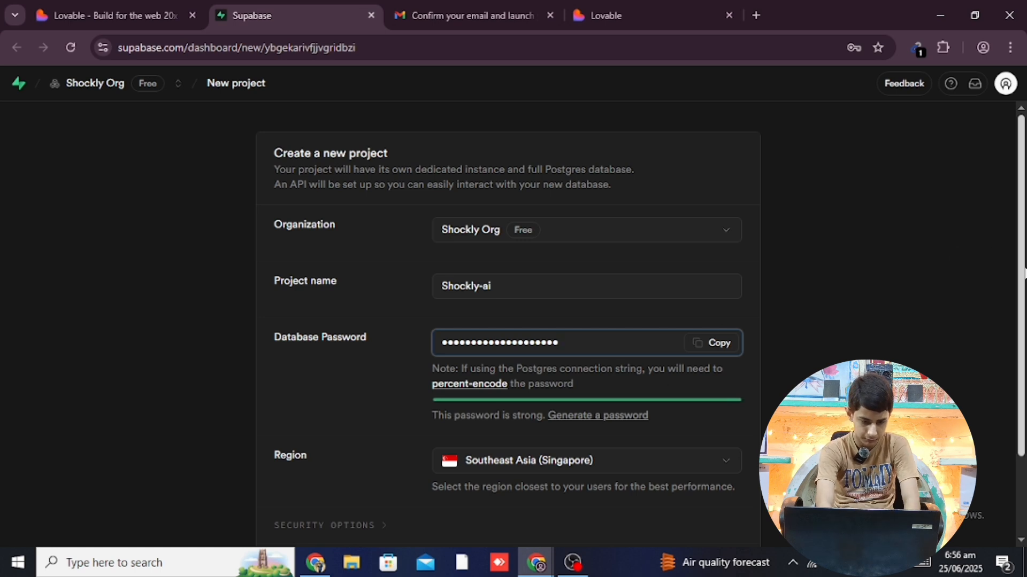
pyautogui.moveTo(1022, 274); pyautogui.dragTo(1022, 361)
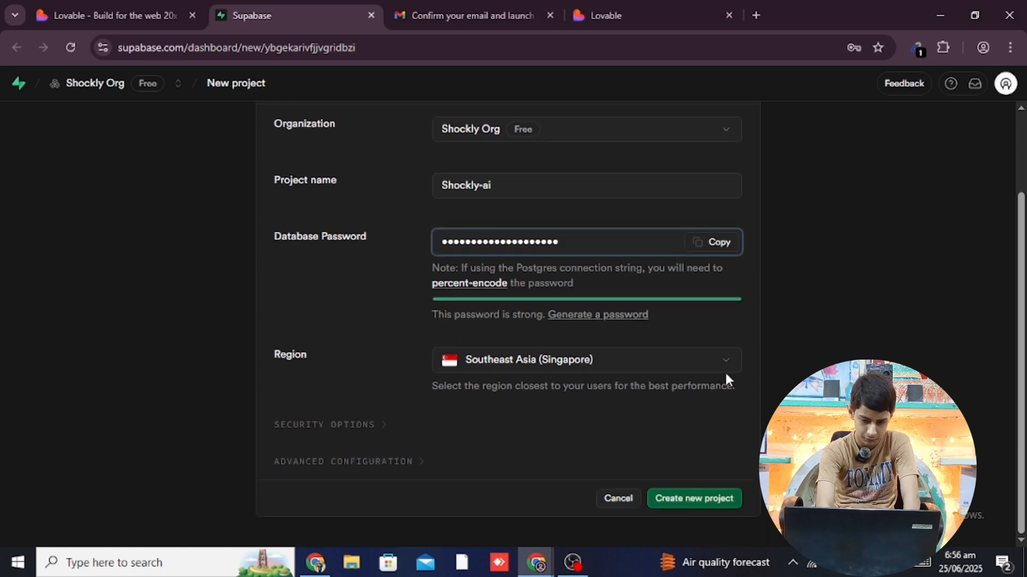
pyautogui.click(626, 363)
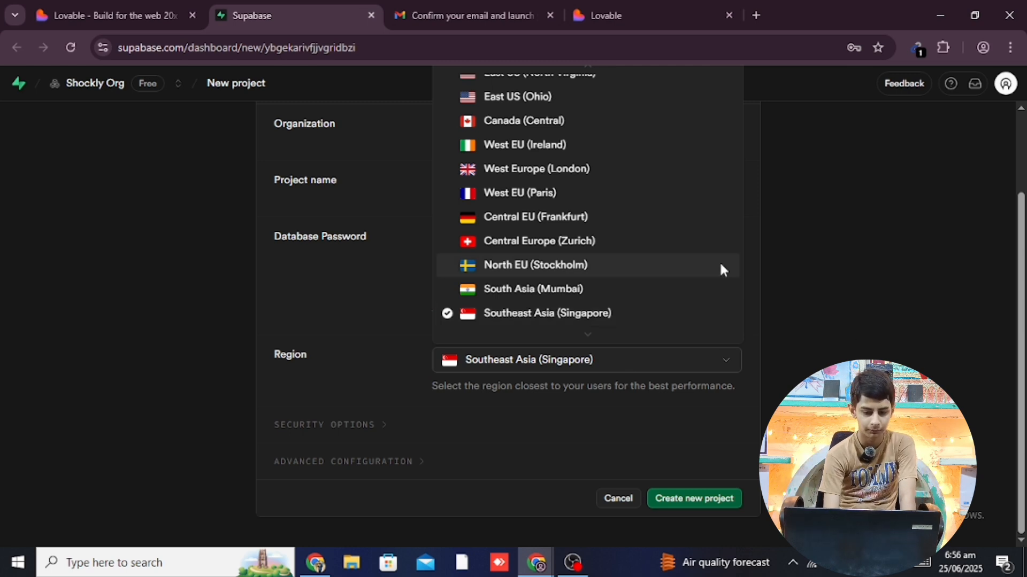
pyautogui.moveTo(594, 335)
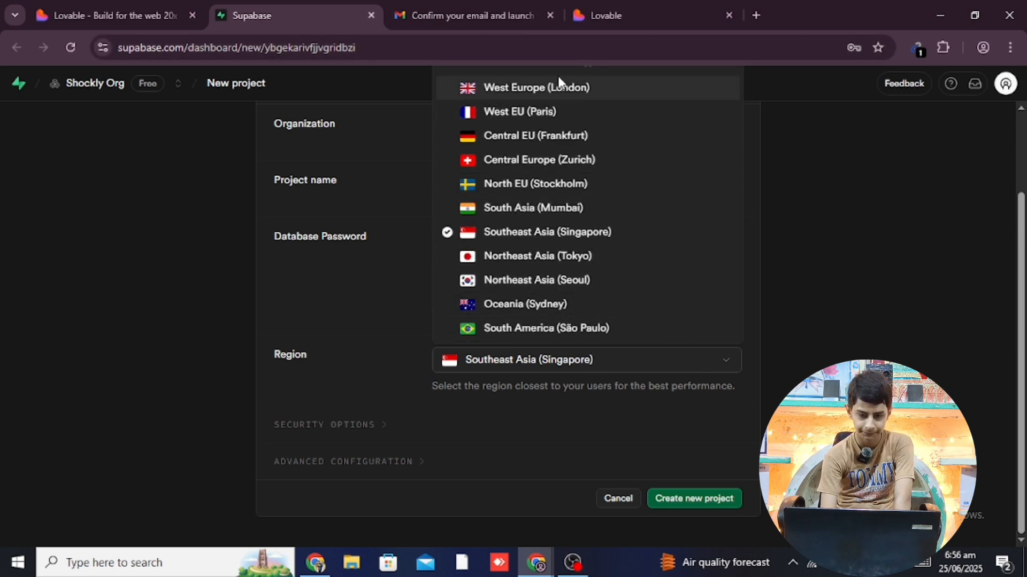
pyautogui.moveTo(557, 69)
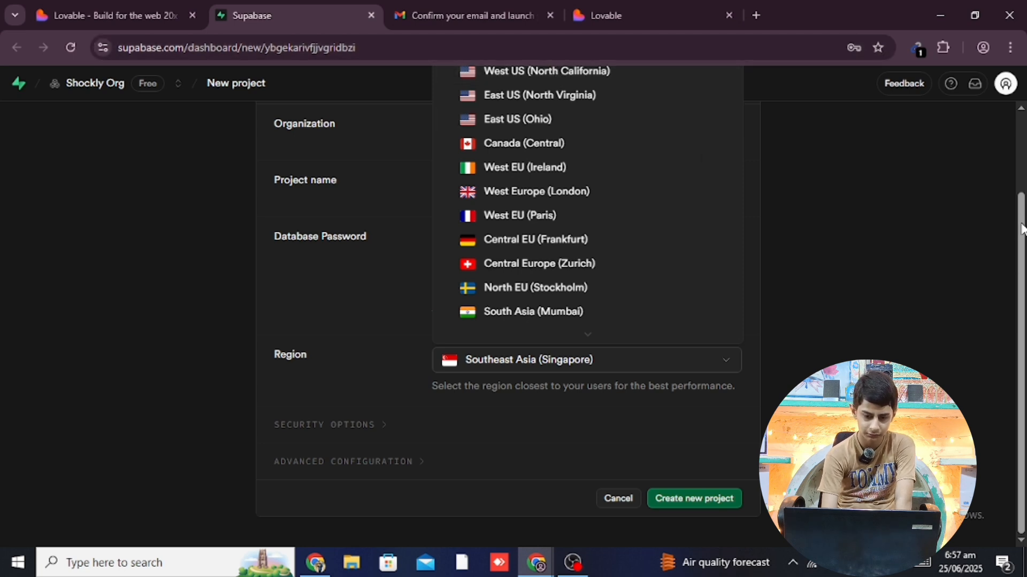
pyautogui.moveTo(1022, 222); pyautogui.dragTo(1009, 178)
pyautogui.moveTo(1022, 222); pyautogui.dragTo(1020, 188)
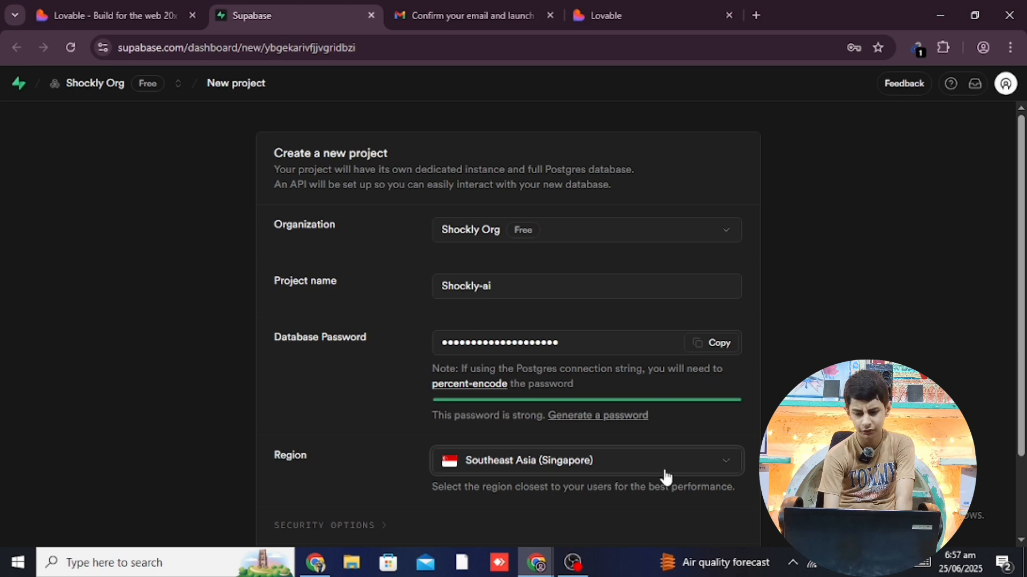
pyautogui.moveTo(1024, 291); pyautogui.dragTo(1024, 370)
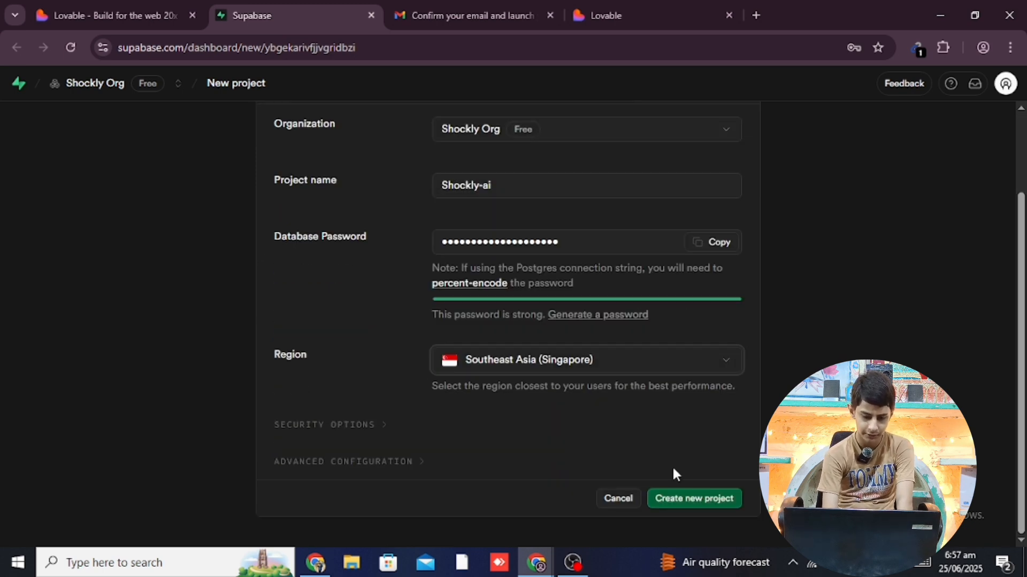
pyautogui.click(679, 498)
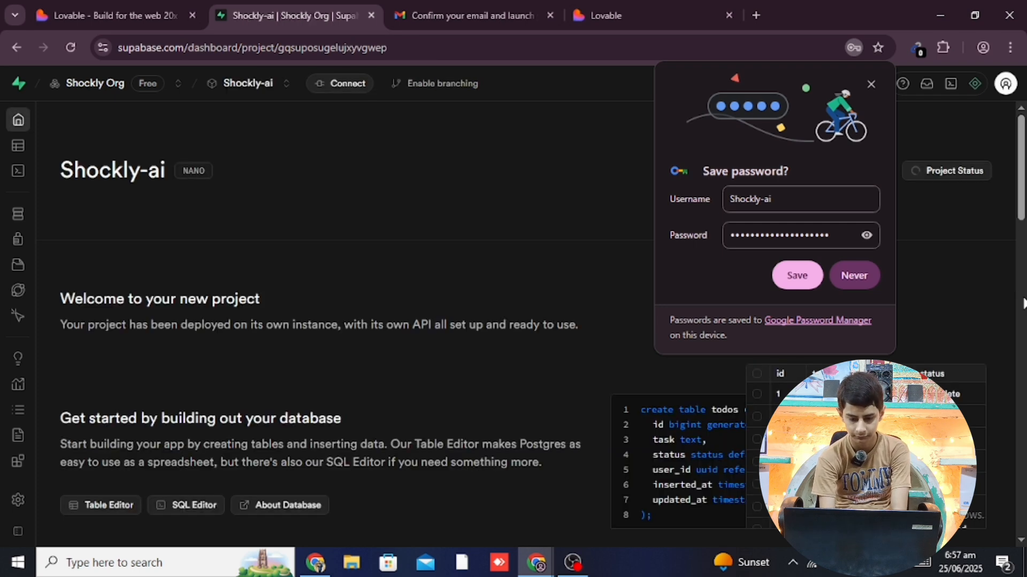
# Save the database password in Chrome, dismiss the notice, and return to Lovable's Connect Project dialog
pyautogui.click(794, 276)
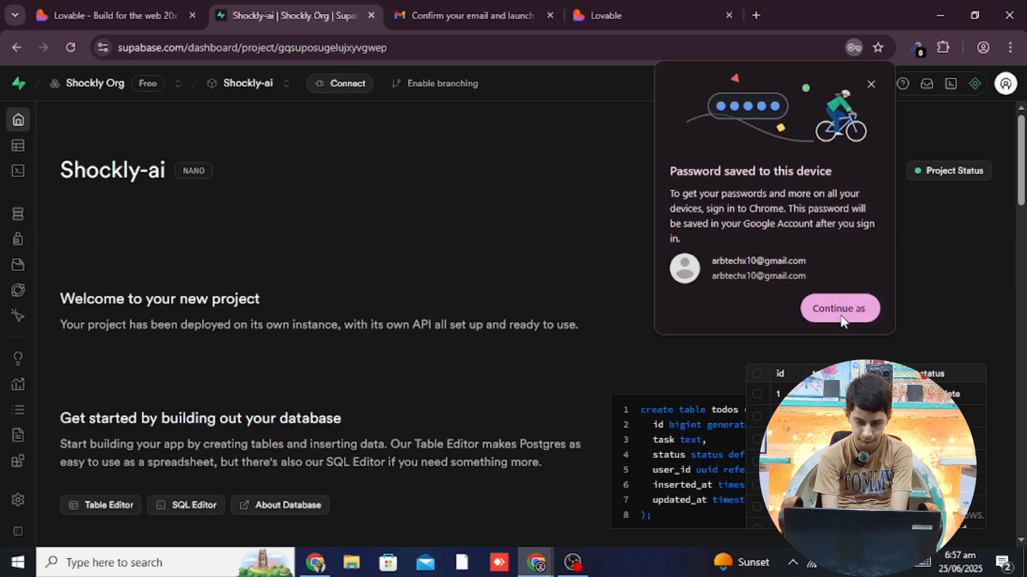
pyautogui.click(840, 315)
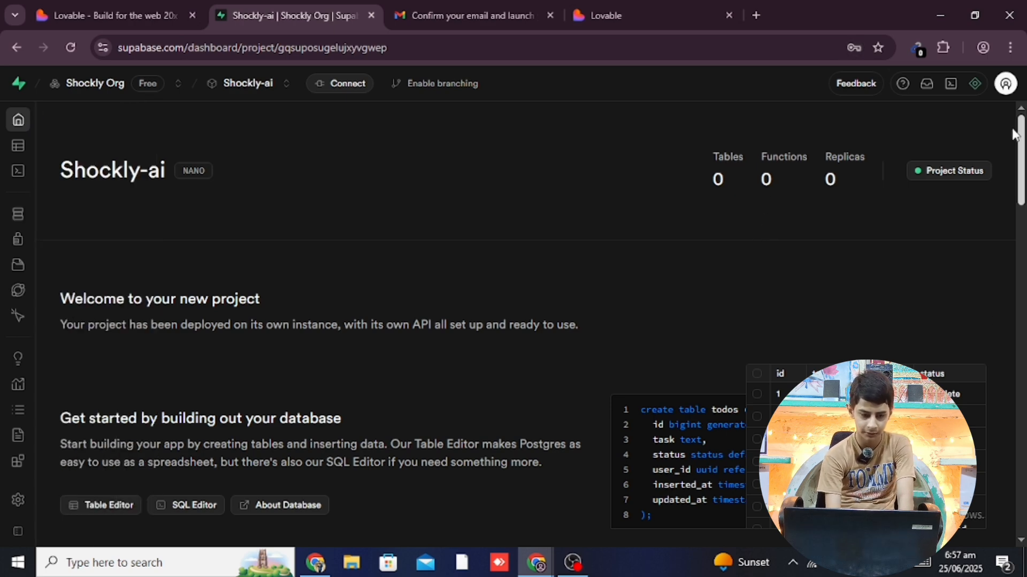
pyautogui.moveTo(1021, 163); pyautogui.dragTo(969, 132)
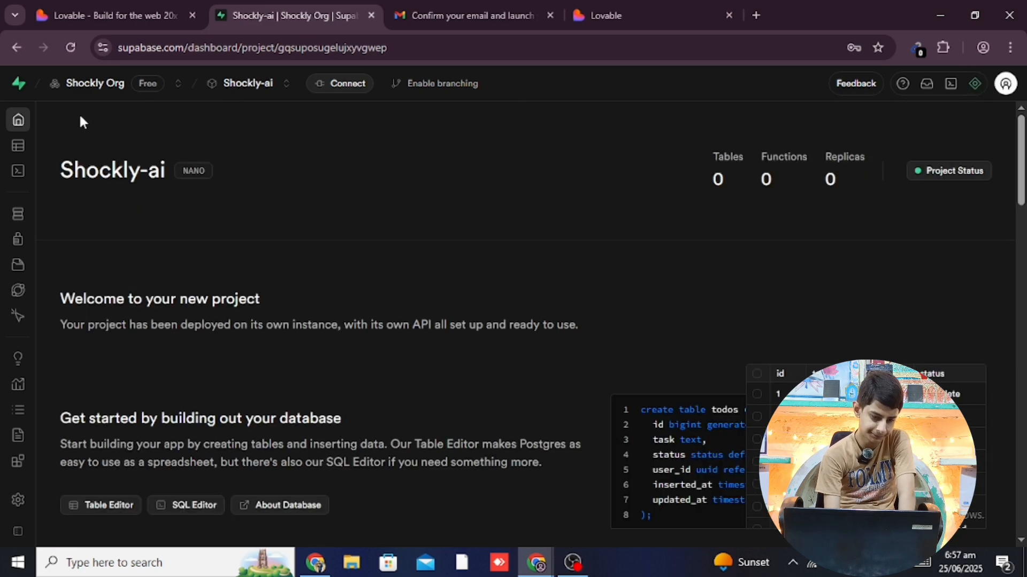
pyautogui.moveTo(12, 151)
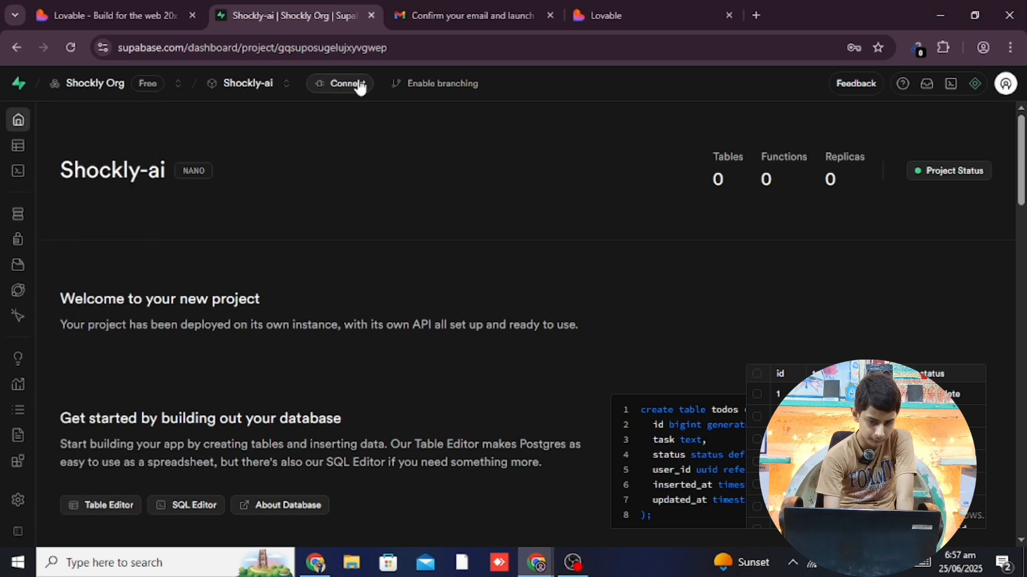
pyautogui.moveTo(14, 110)
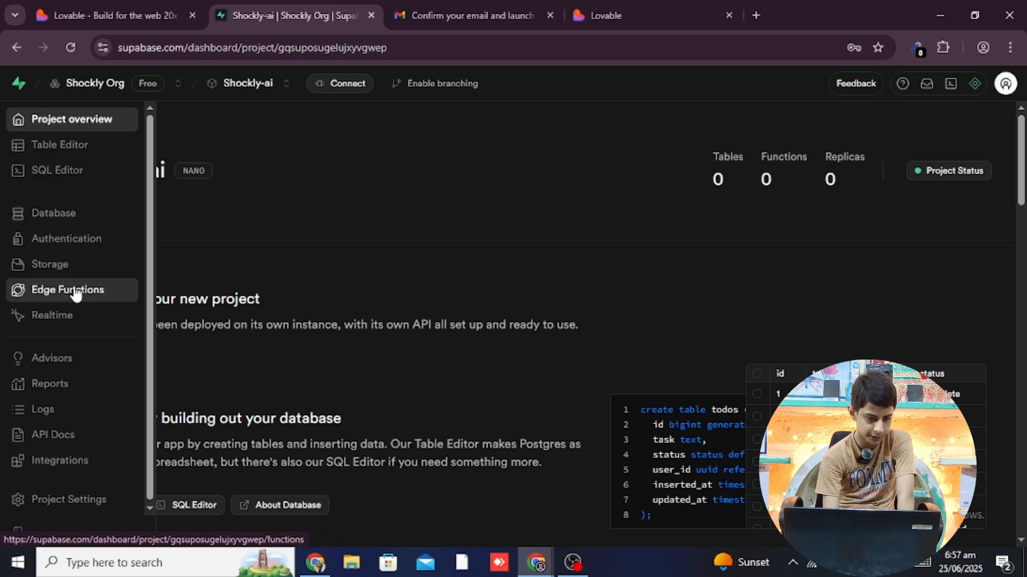
pyautogui.click(118, 15)
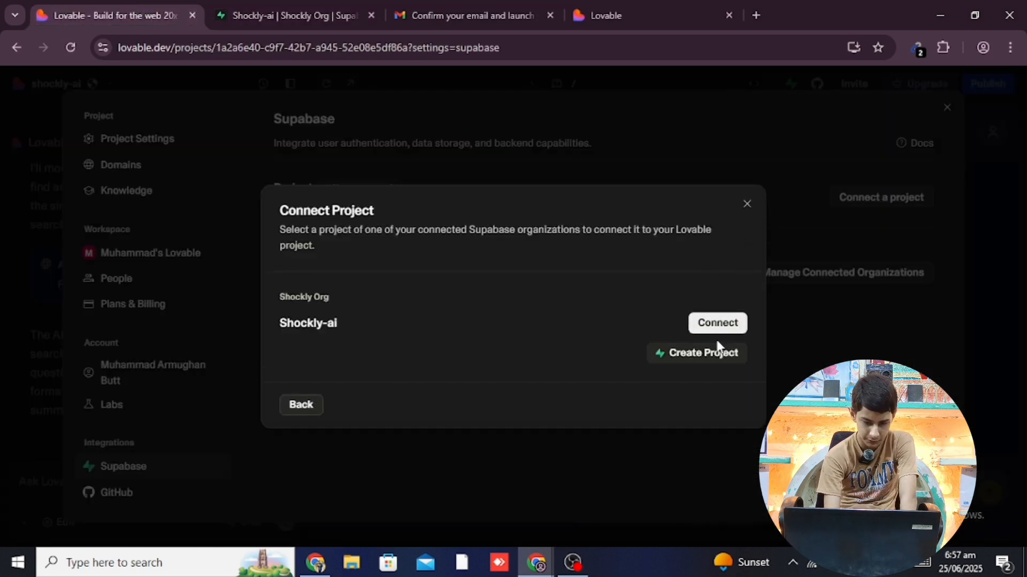
# Connect Shockly-ai as the Lovable app's Supabase backend, then go back to its Supabase dashboard
pyautogui.click(722, 327)
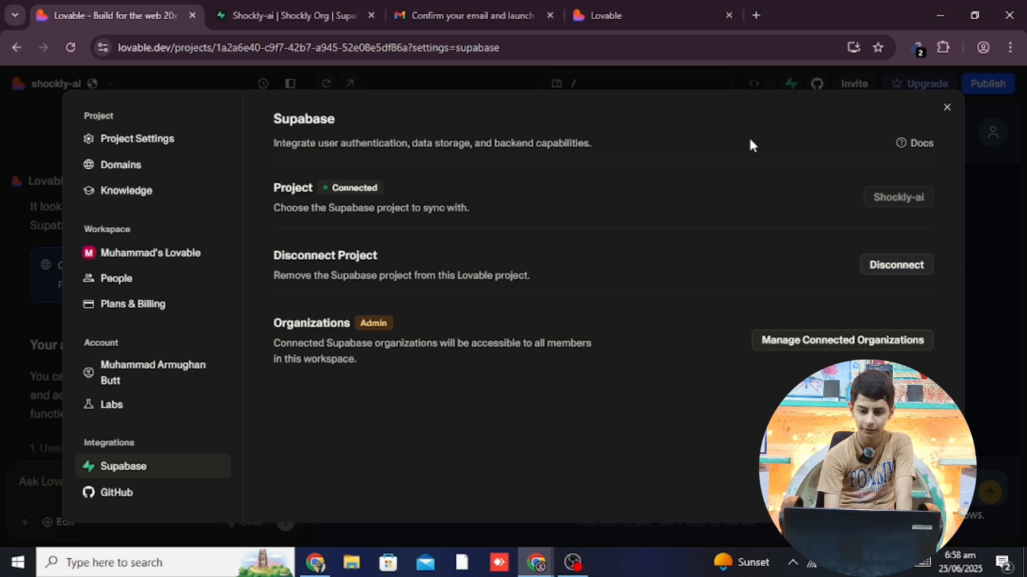
pyautogui.click(278, 15)
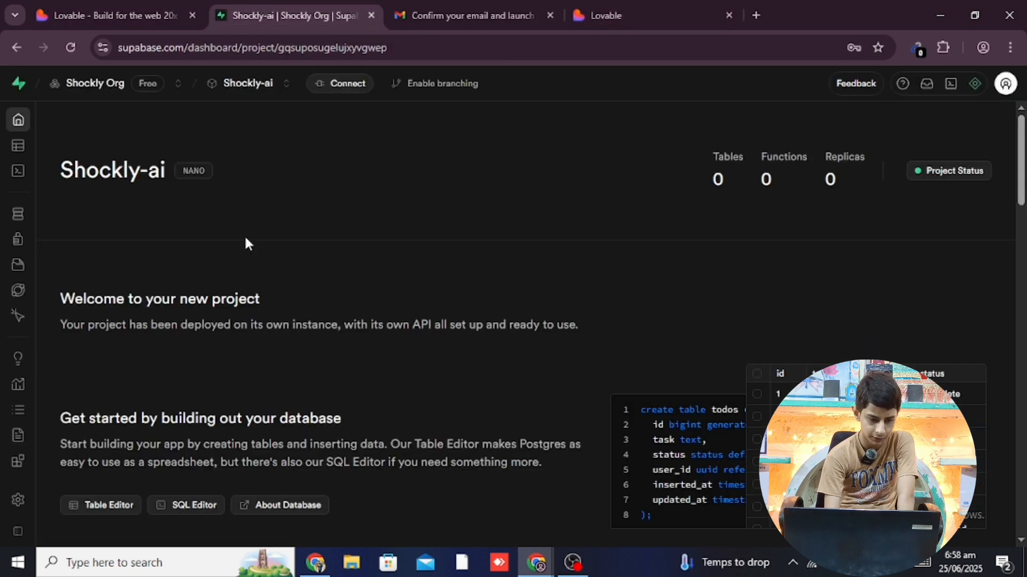
# Turn on Allow manual linking under Authentication > Sign In / Providers, save, and open the Email provider
pyautogui.moveTo(37, 195)
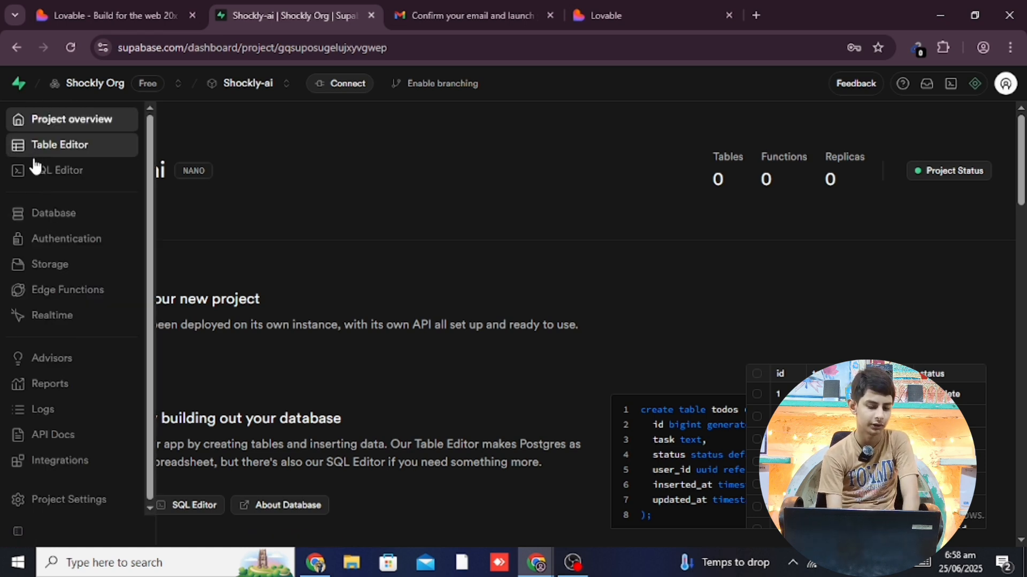
pyautogui.click(94, 250)
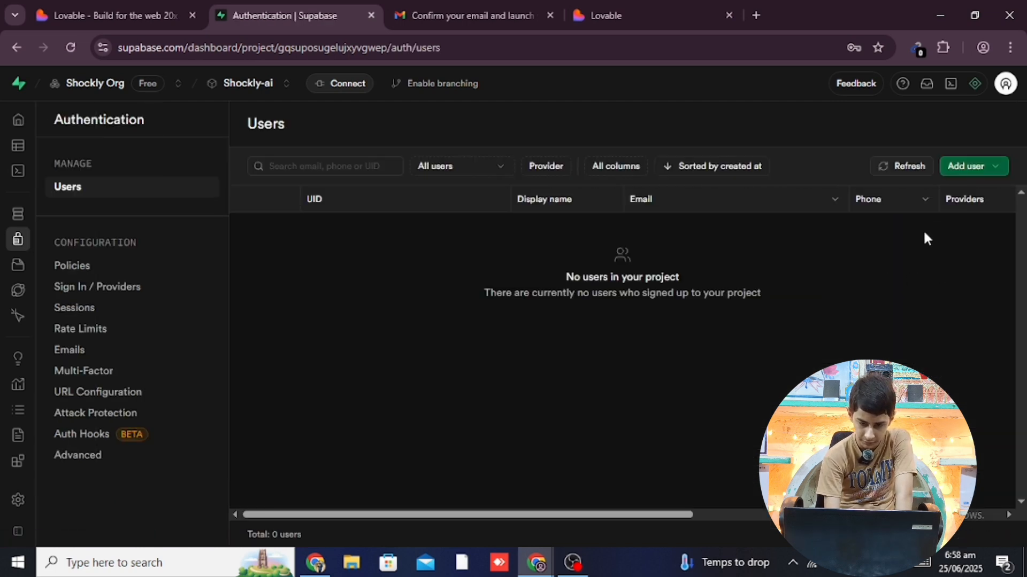
pyautogui.click(140, 298)
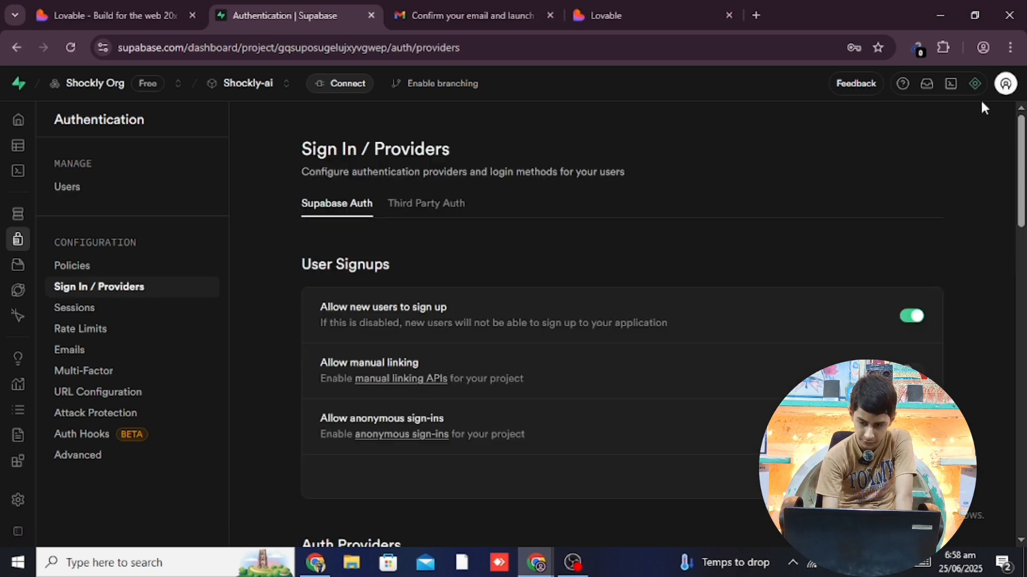
pyautogui.scroll(-4, 1024, 163)
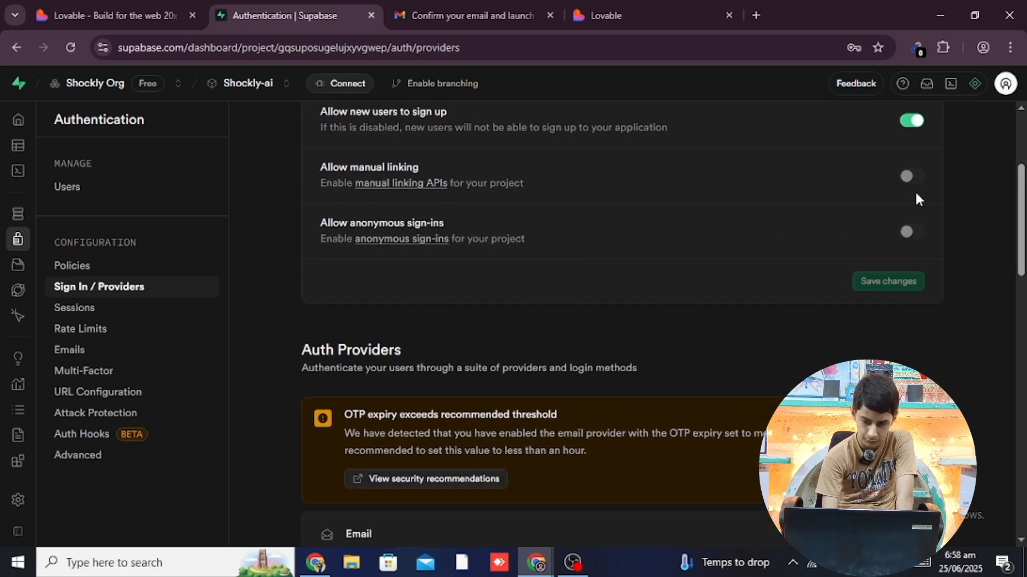
pyautogui.click(907, 177)
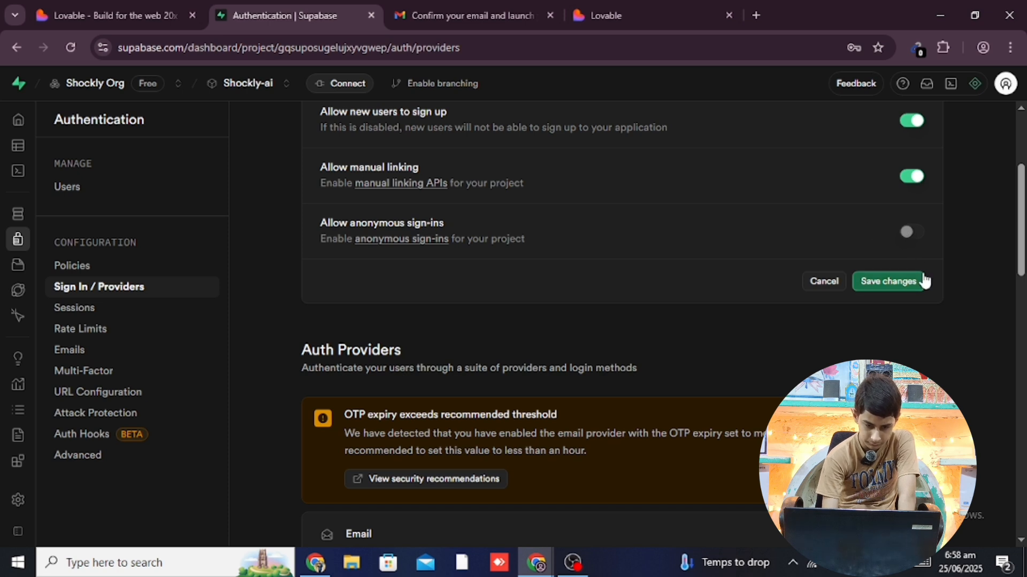
pyautogui.click(903, 280)
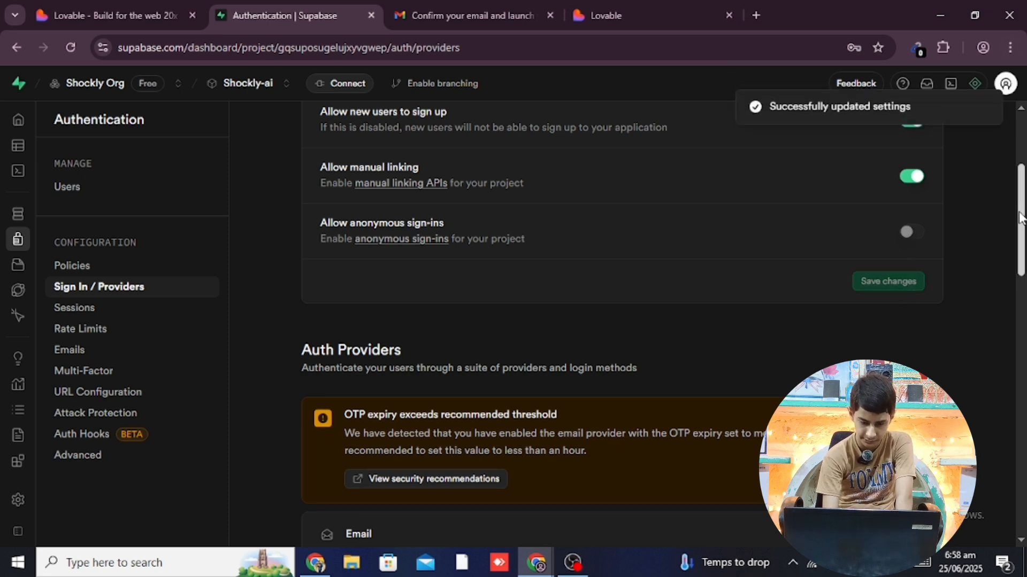
pyautogui.moveTo(1023, 218); pyautogui.dragTo(1024, 309)
pyautogui.click(856, 184)
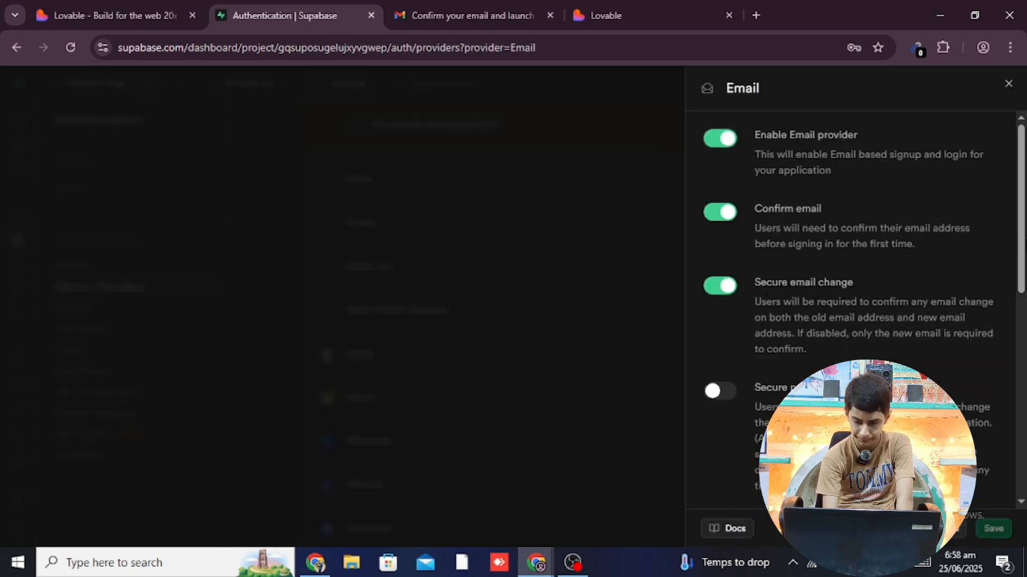
# Close the Email provider settings and enable the Phone provider
pyautogui.moveTo(1023, 241); pyautogui.dragTo(1024, 470)
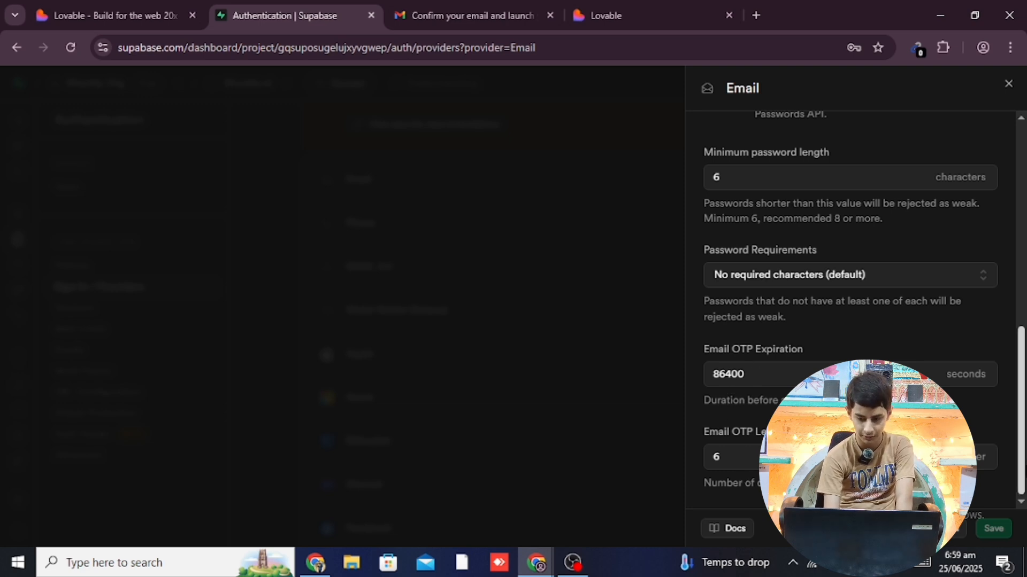
pyautogui.scroll(5, 1022, 353)
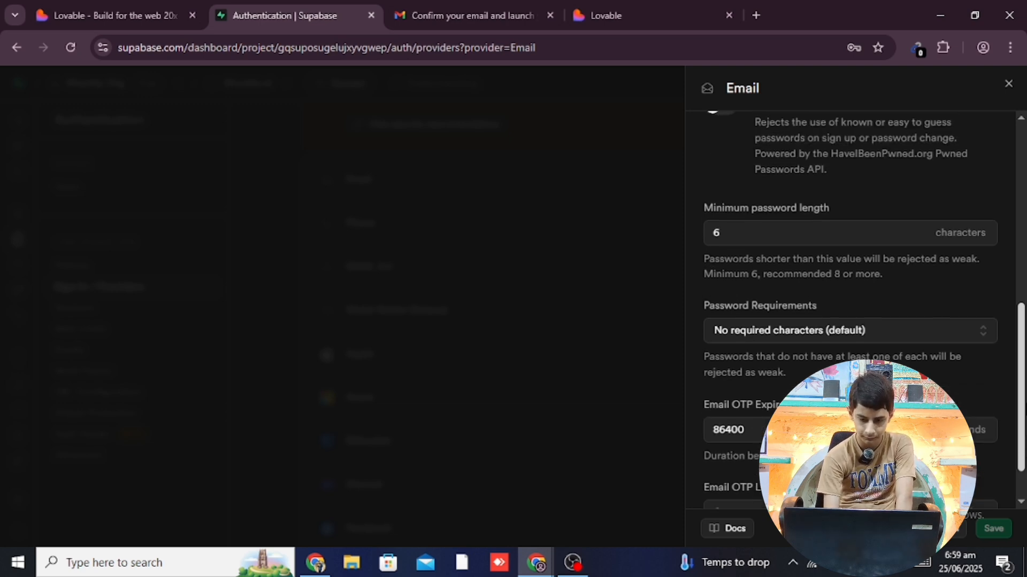
pyautogui.scroll(5, 1023, 353)
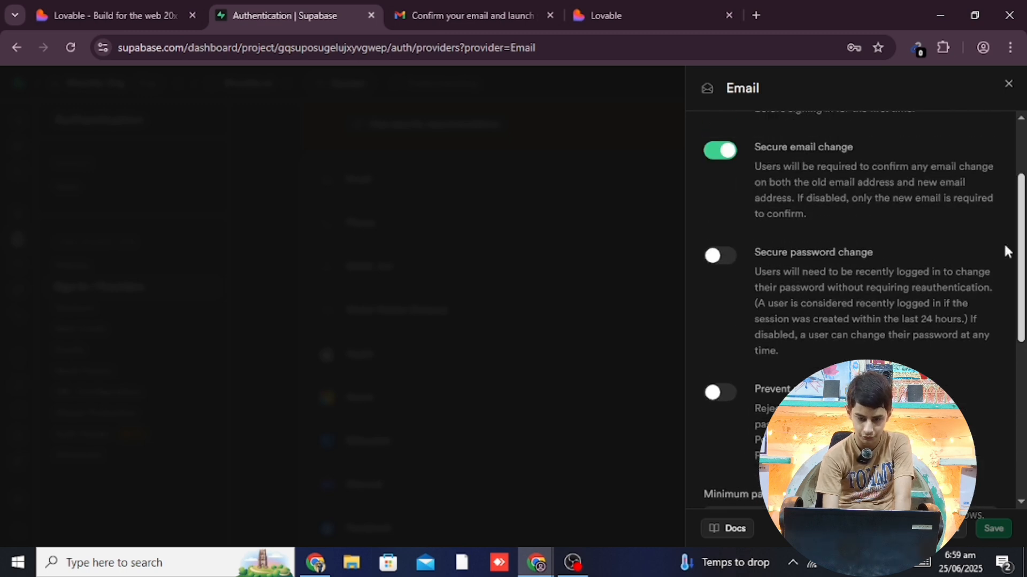
pyautogui.click(1008, 84)
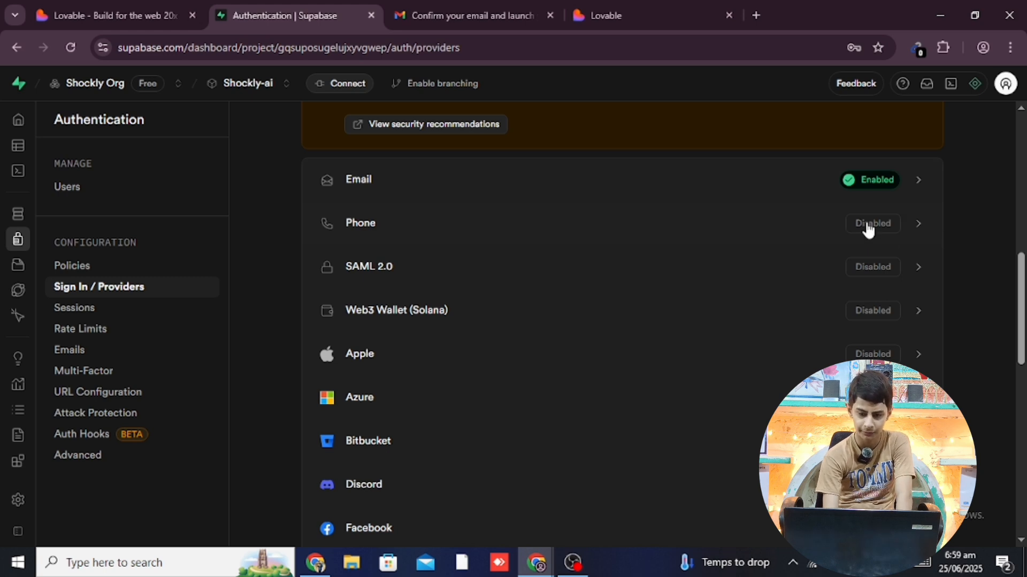
pyautogui.click(770, 239)
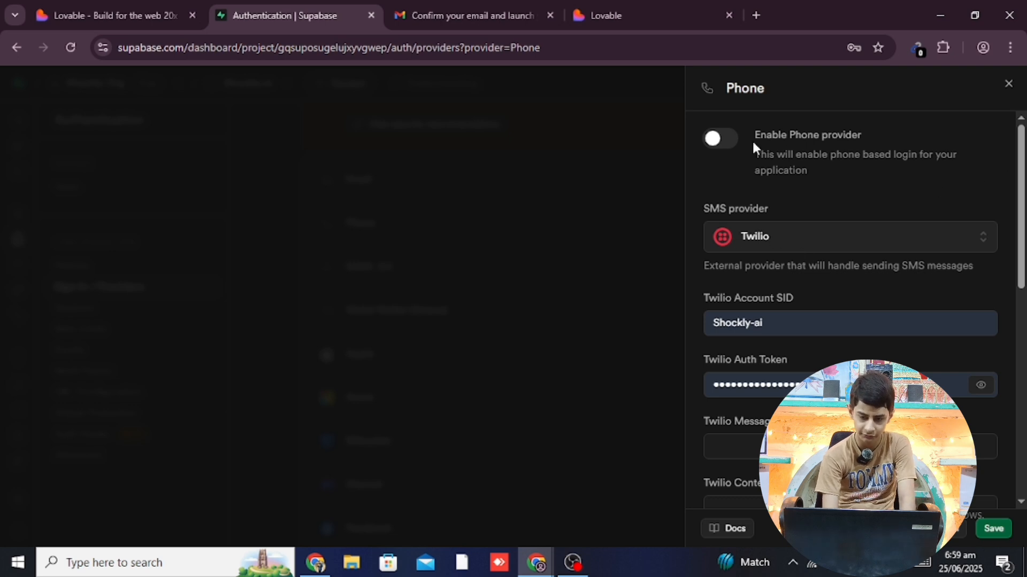
pyautogui.click(719, 144)
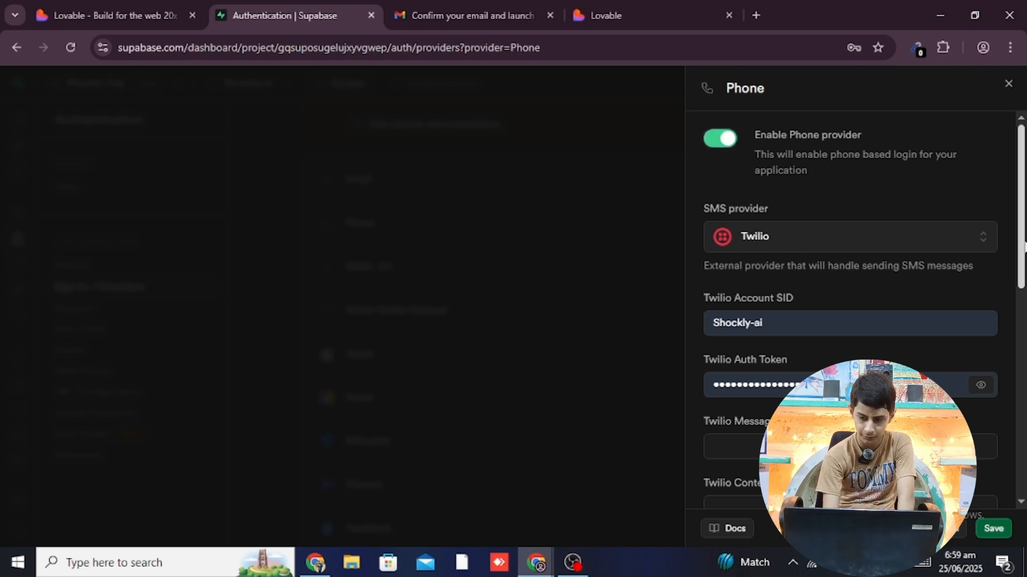
# Choose Textlocal instead of Twilio as the Phone provider's SMS provider
pyautogui.scroll(-5, 856, 310)
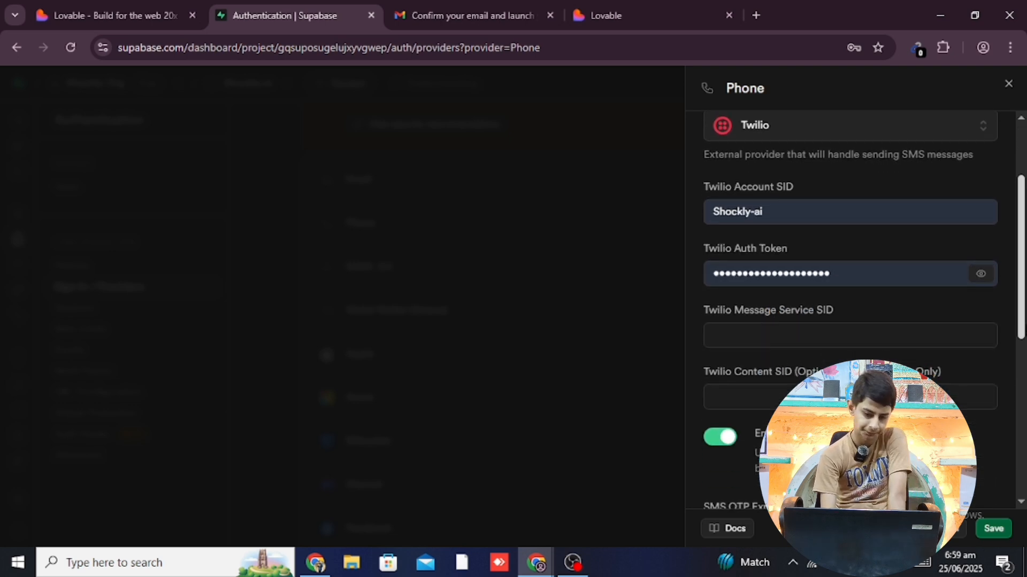
pyautogui.scroll(5, 999, 217)
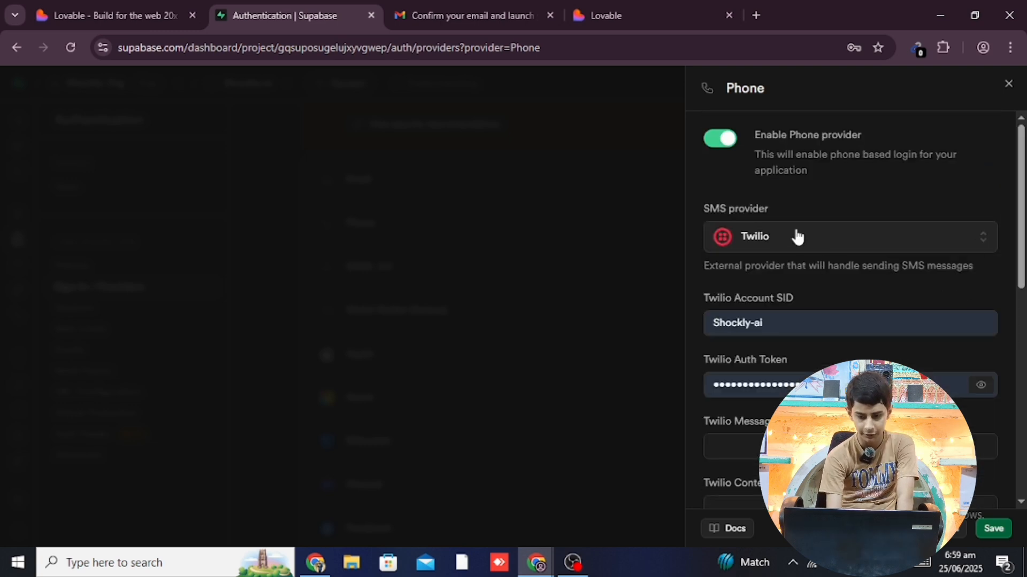
pyautogui.click(797, 237)
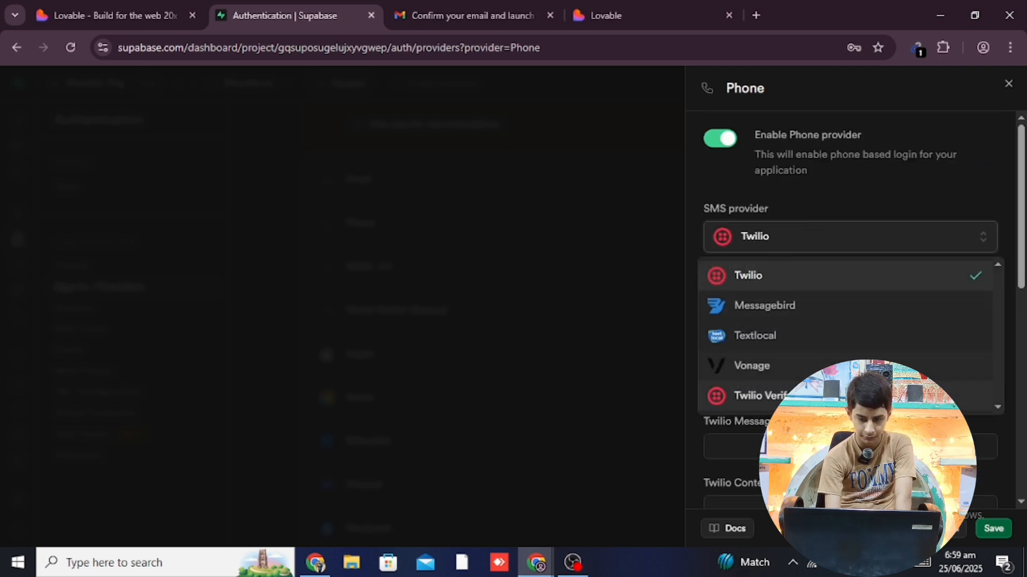
pyautogui.click(814, 337)
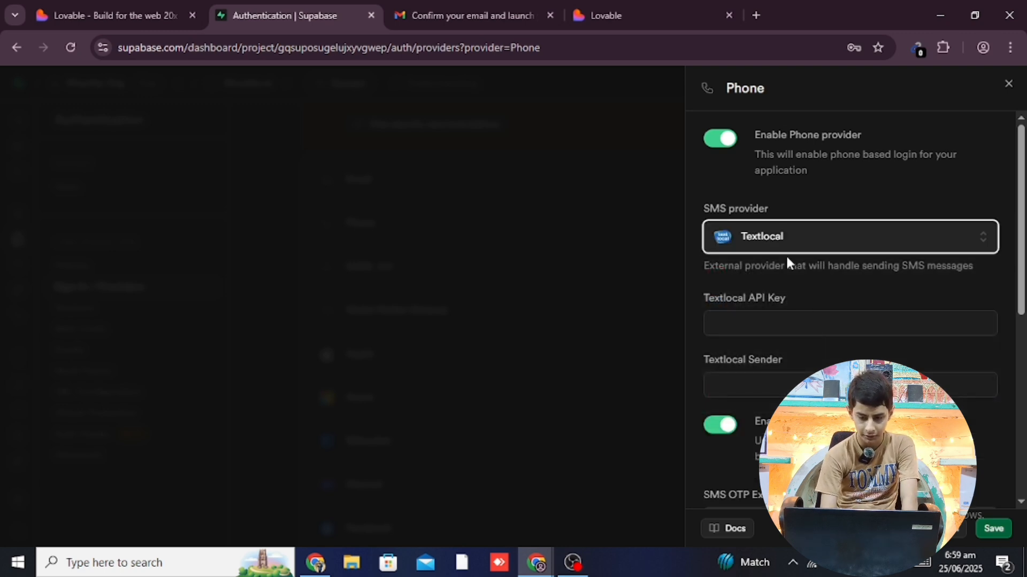
pyautogui.click(763, 243)
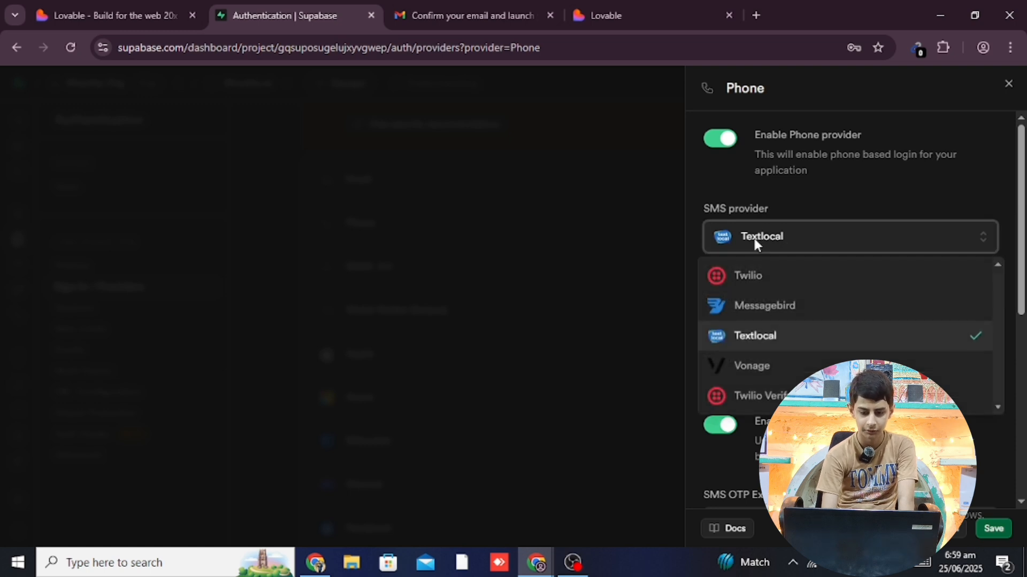
pyautogui.click(755, 15)
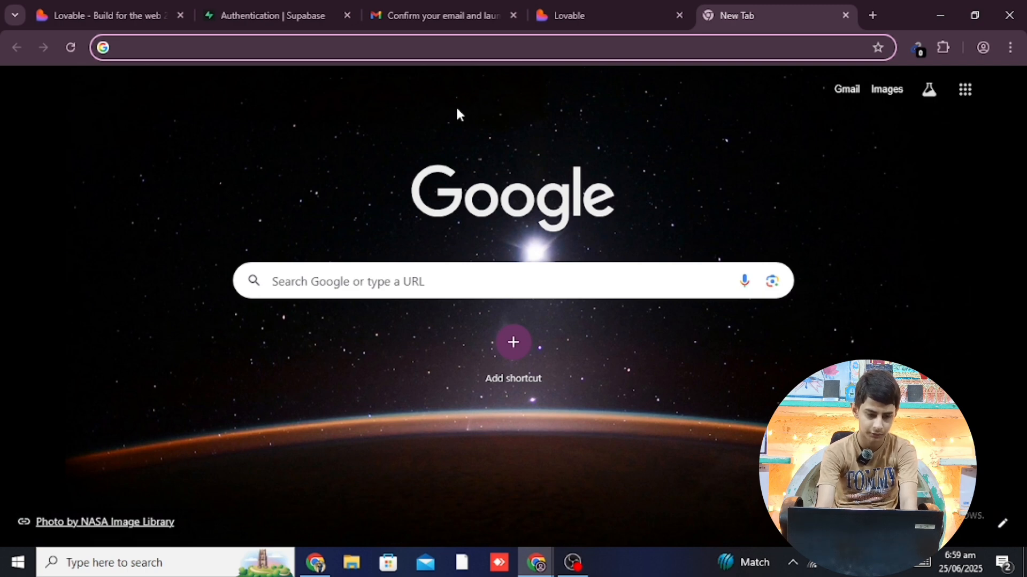
# Search Google for 'textlocal', open the Textlocal: Webex Interact result, and return to the Supabase tab
pyautogui.write('textlo')
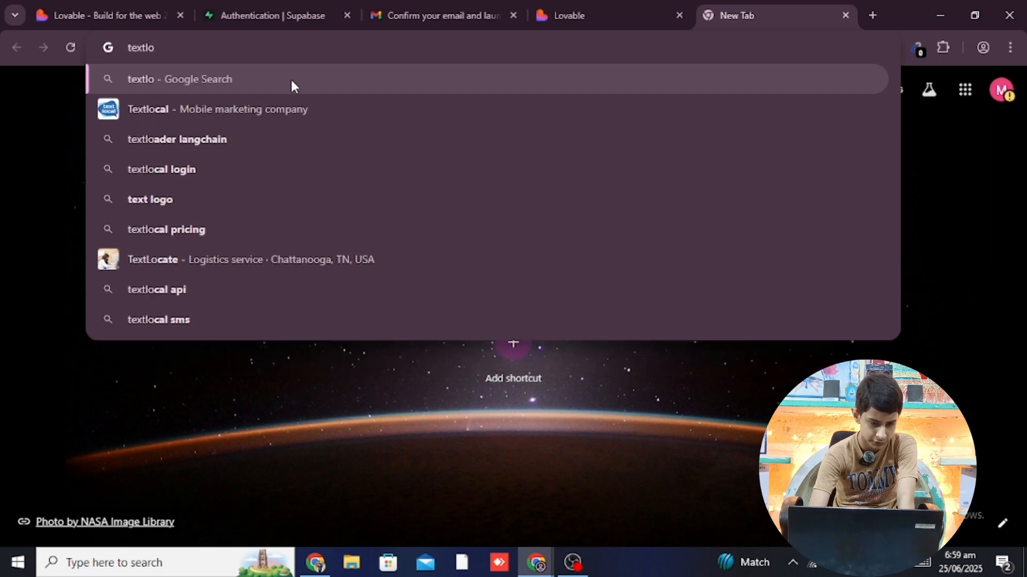
pyautogui.click(255, 111)
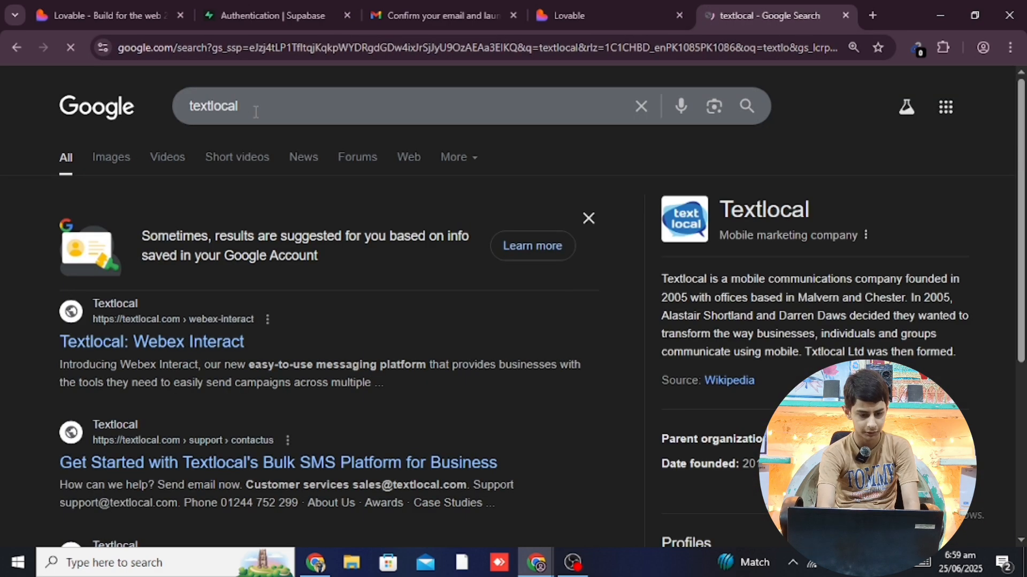
pyautogui.click(181, 341)
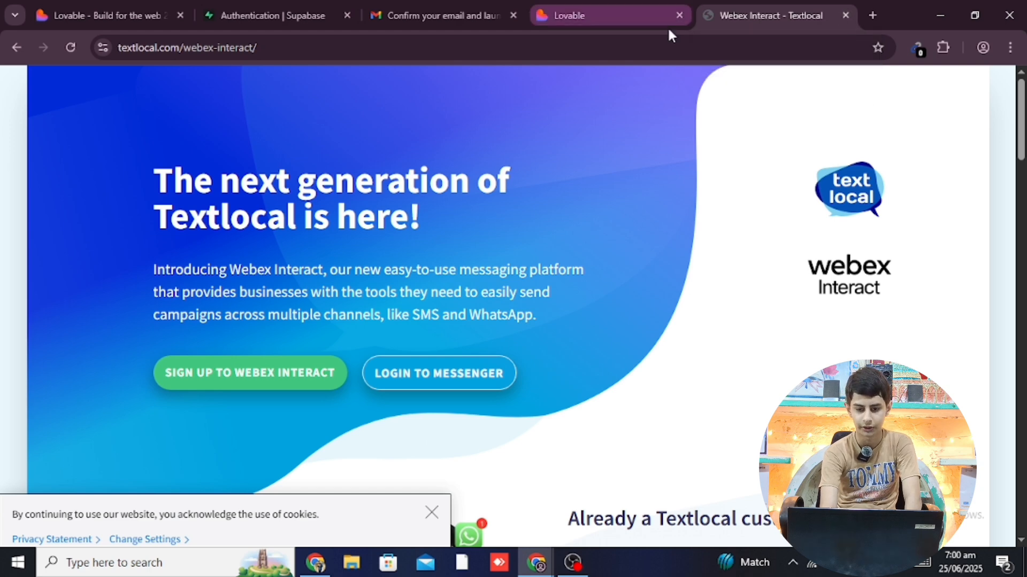
pyautogui.click(655, 10)
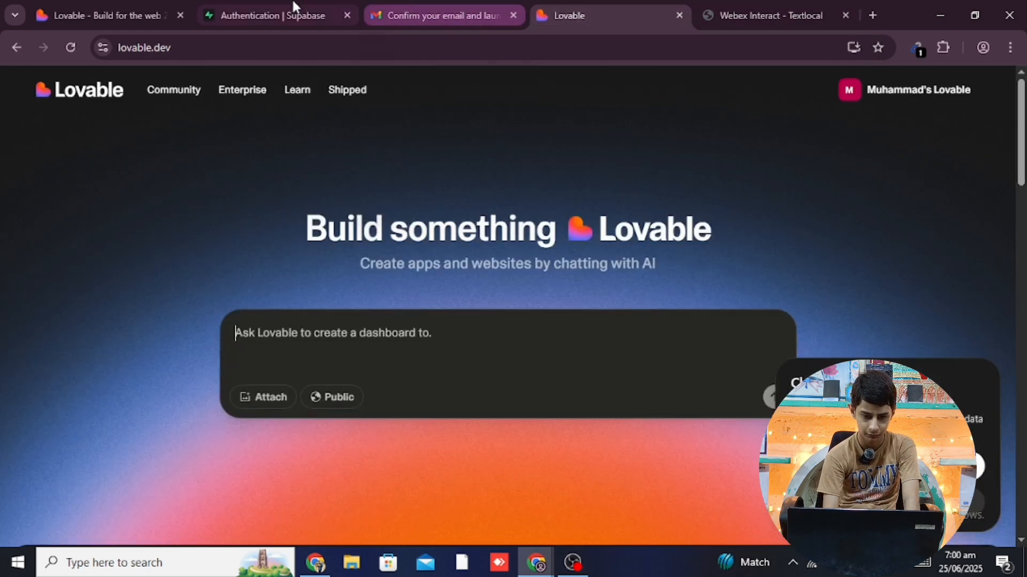
pyautogui.click(288, 11)
# Close the SMS provider list and leave the Textlocal API Key and Sender fields empty
pyautogui.click(882, 158)
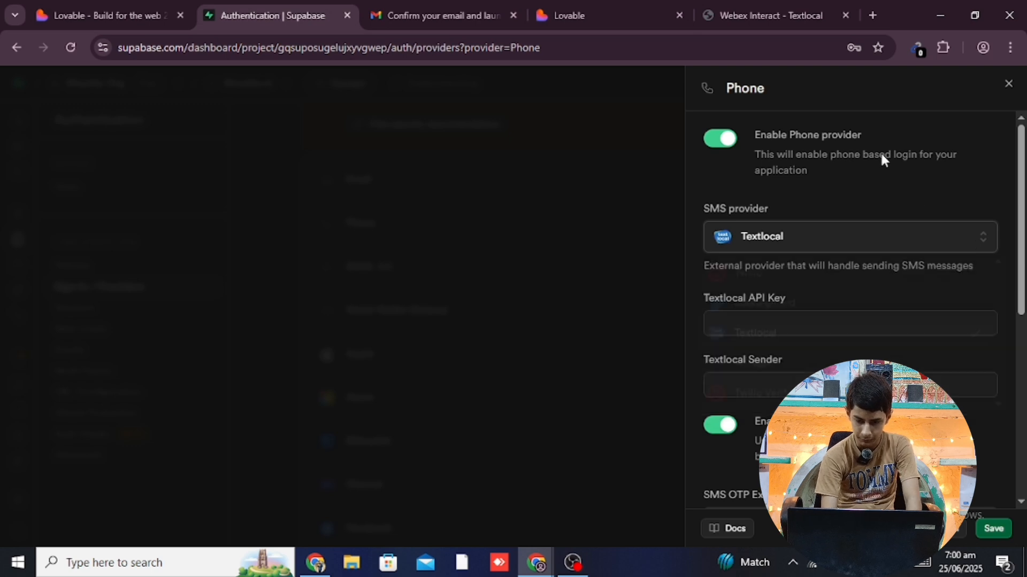
pyautogui.click(767, 316)
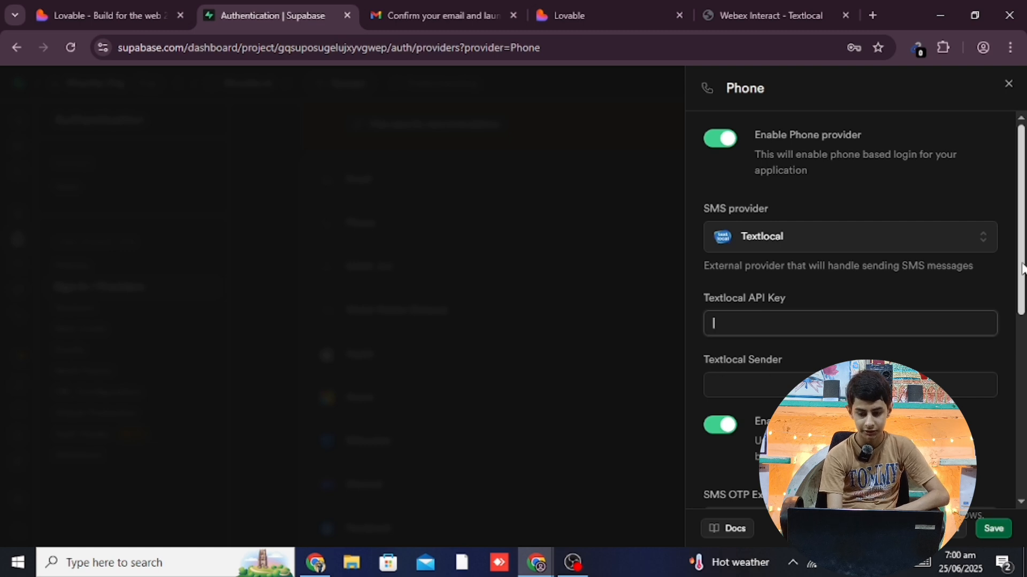
pyautogui.moveTo(1025, 253); pyautogui.dragTo(1026, 289)
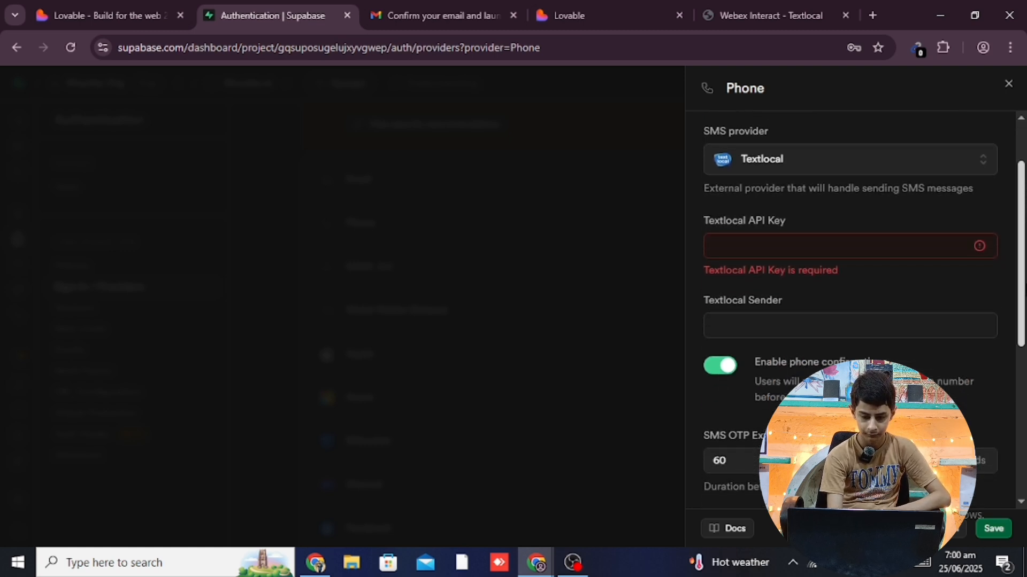
pyautogui.click(784, 333)
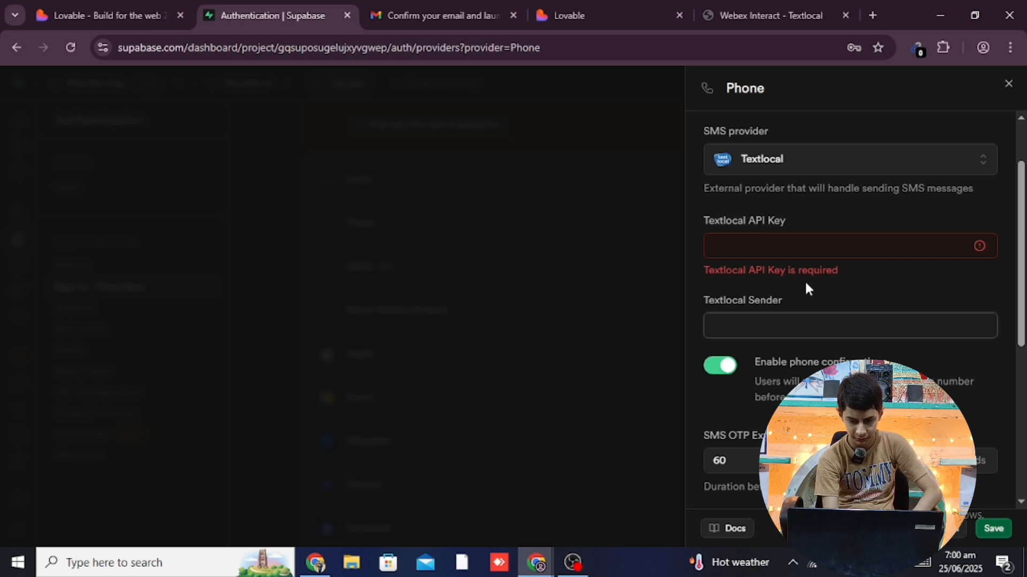
pyautogui.click(804, 280)
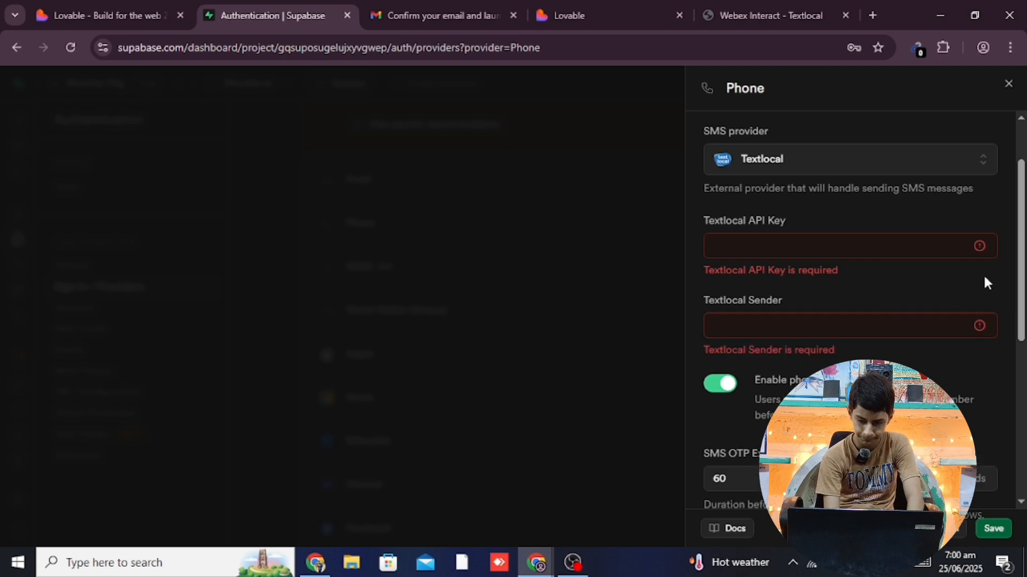
# Look over the SMS OTP expiry and message template, then switch Enable Phone provider off
pyautogui.moveTo(1022, 282); pyautogui.dragTo(1024, 414)
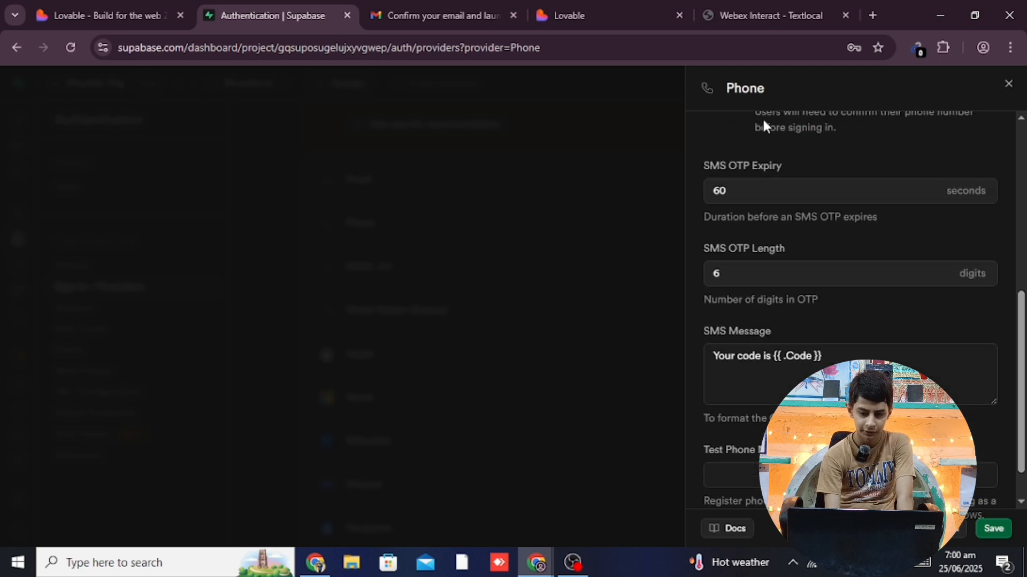
pyautogui.click(738, 187)
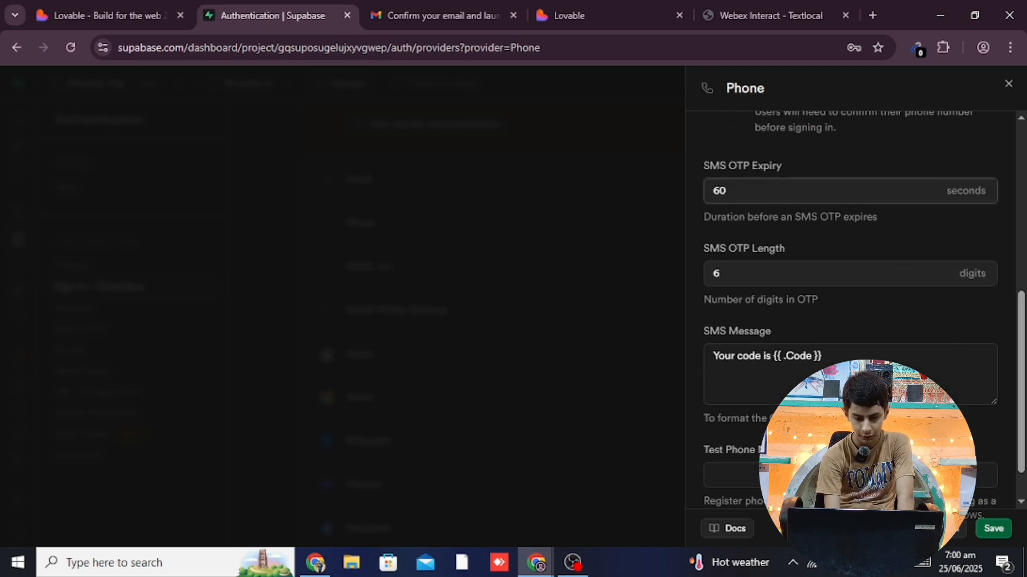
pyautogui.click(826, 359)
pyautogui.moveTo(806, 359); pyautogui.dragTo(794, 358)
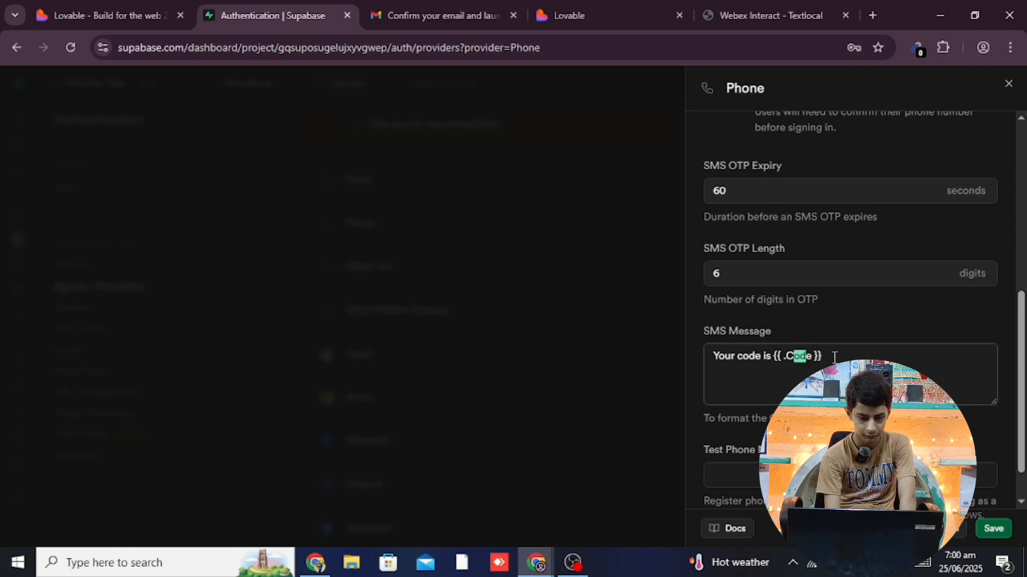
pyautogui.click(973, 324)
pyautogui.moveTo(1023, 377); pyautogui.dragTo(1024, 399)
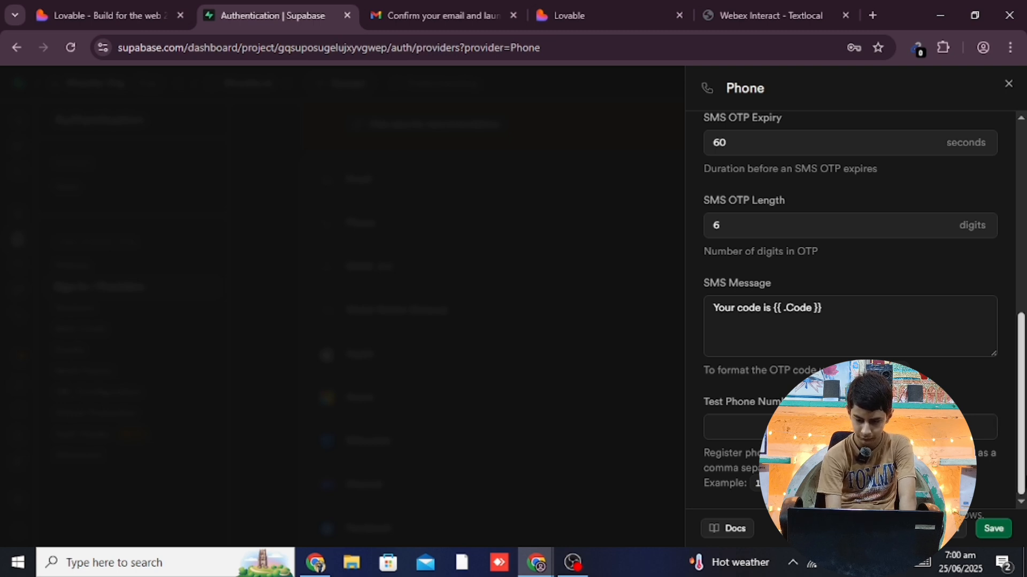
pyautogui.scroll(1, 1024, 440)
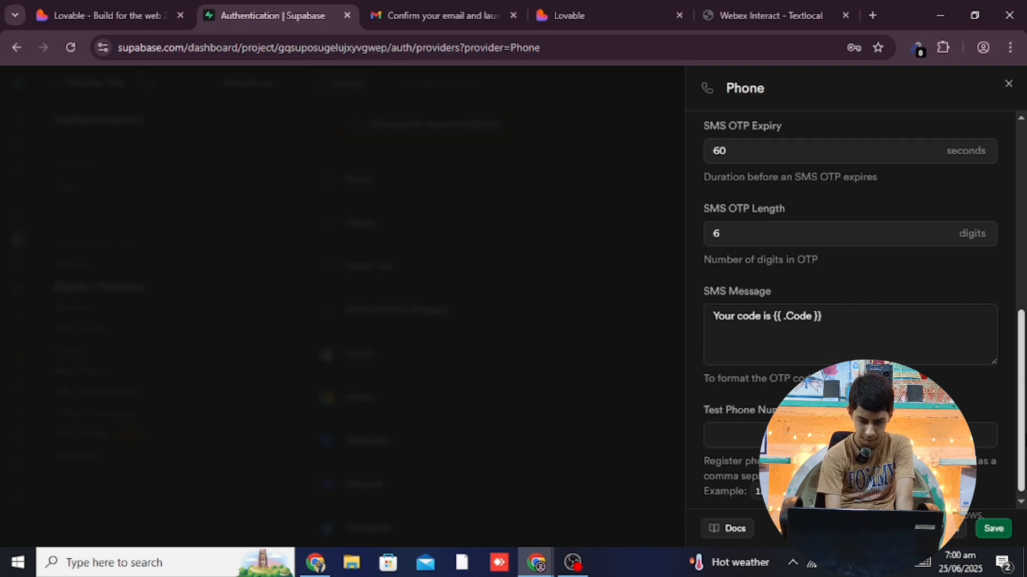
pyautogui.scroll(7, 1024, 439)
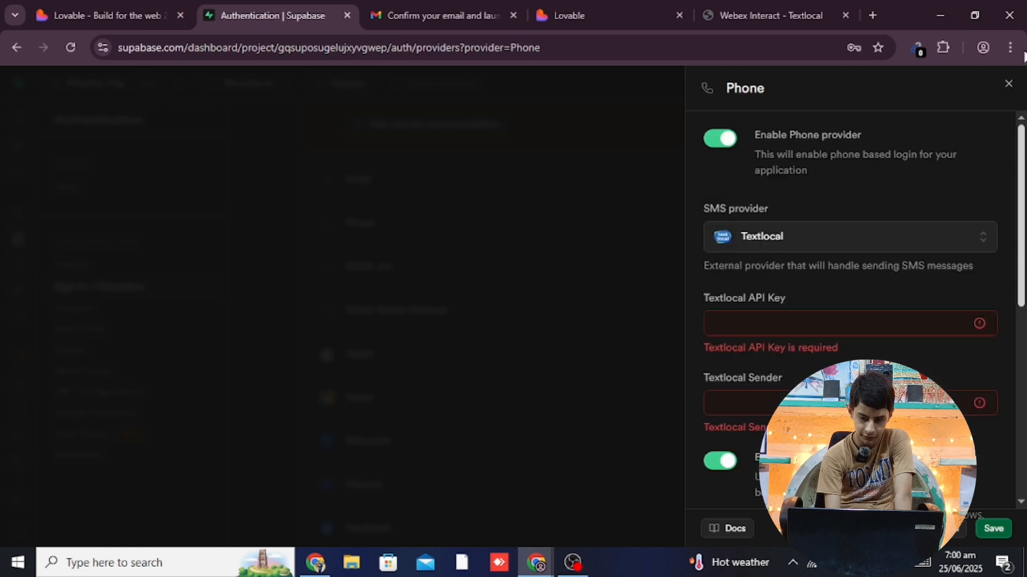
pyautogui.click(721, 140)
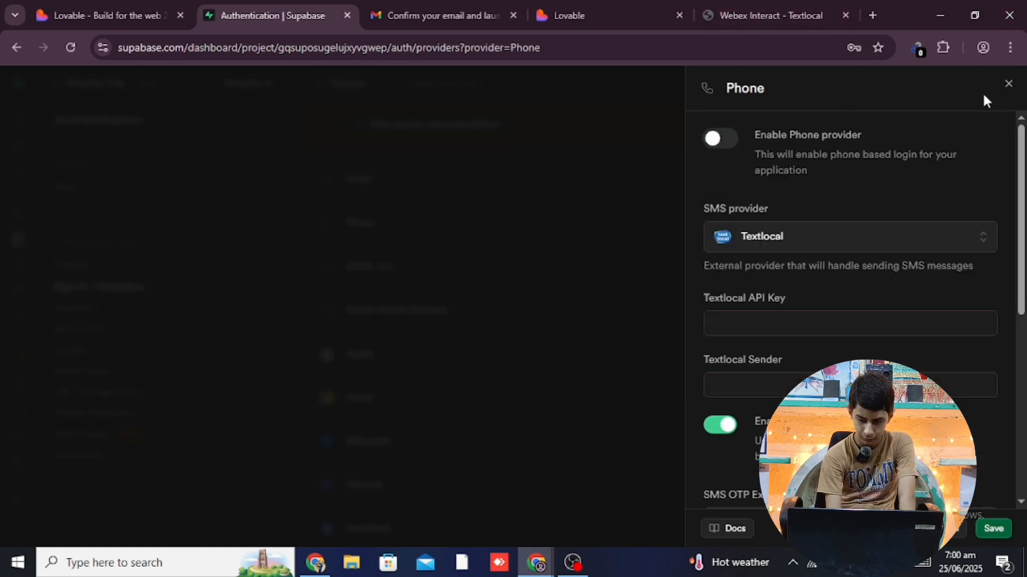
# Close the Phone panel and check the Auth Providers list shows only Email enabled
pyautogui.click(1008, 85)
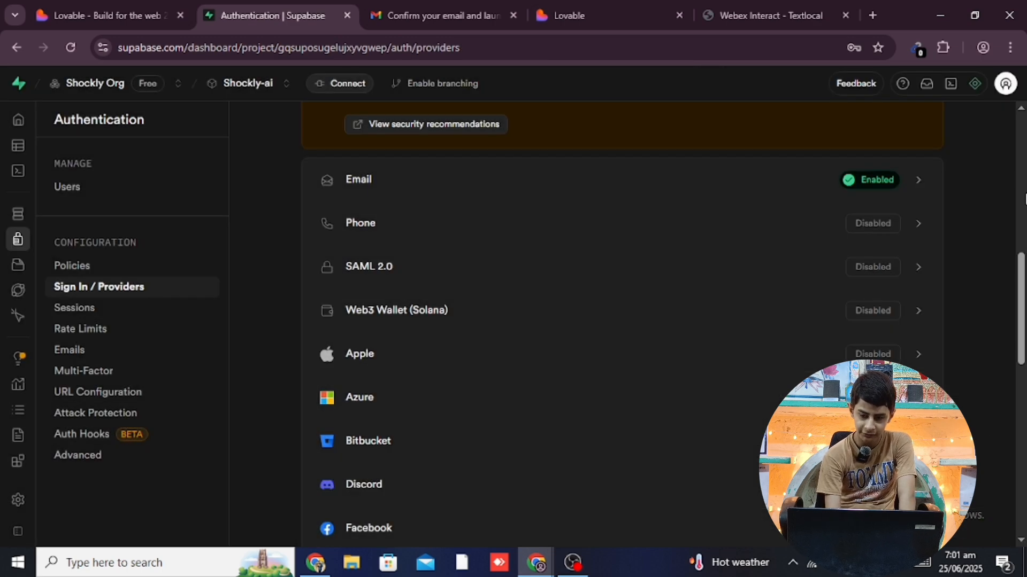
pyautogui.moveTo(1023, 281); pyautogui.dragTo(1024, 319)
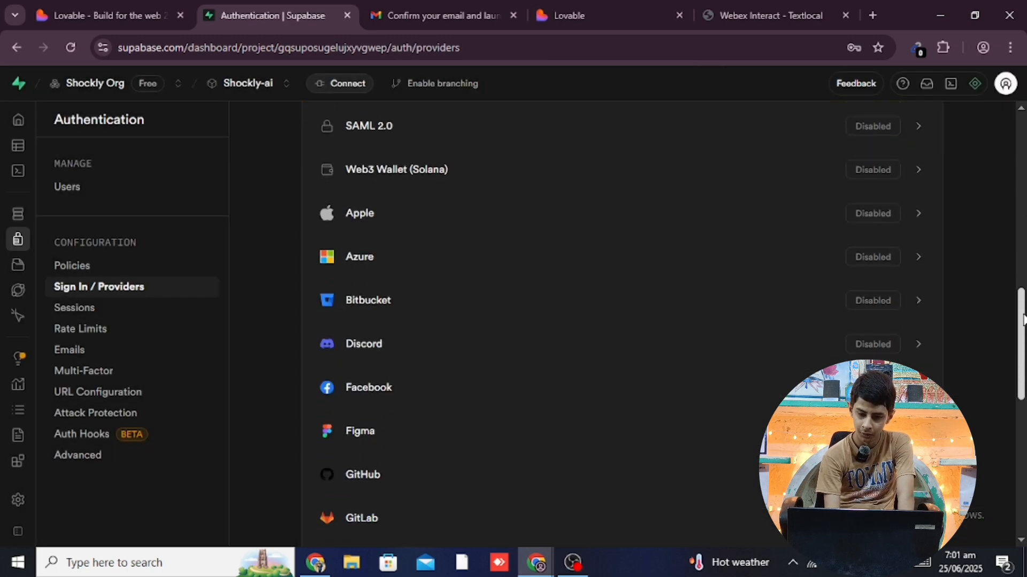
pyautogui.scroll(5, 1006, 280)
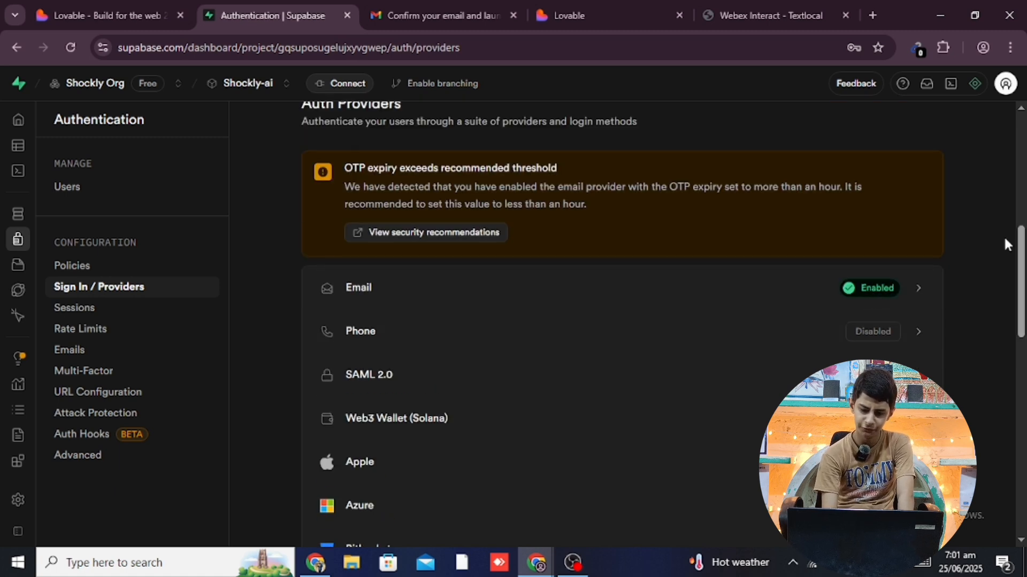
pyautogui.moveTo(1024, 255); pyautogui.dragTo(1000, 356)
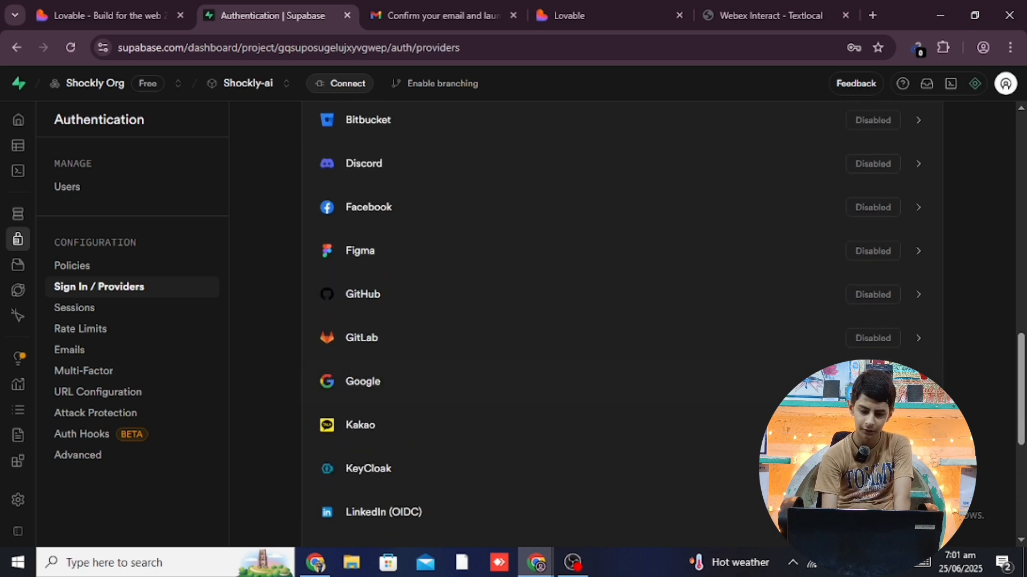
pyautogui.click(918, 382)
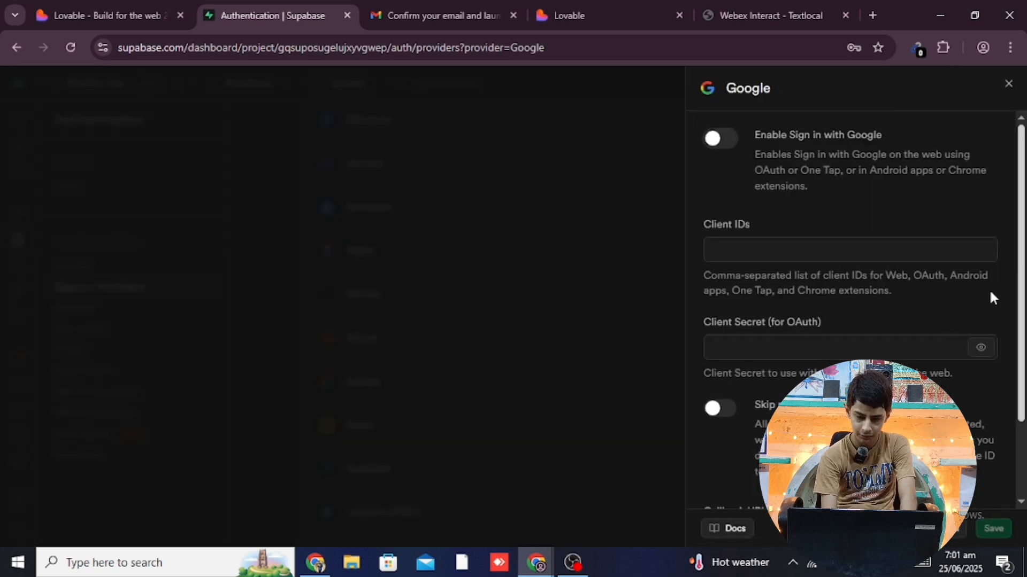
pyautogui.click(770, 241)
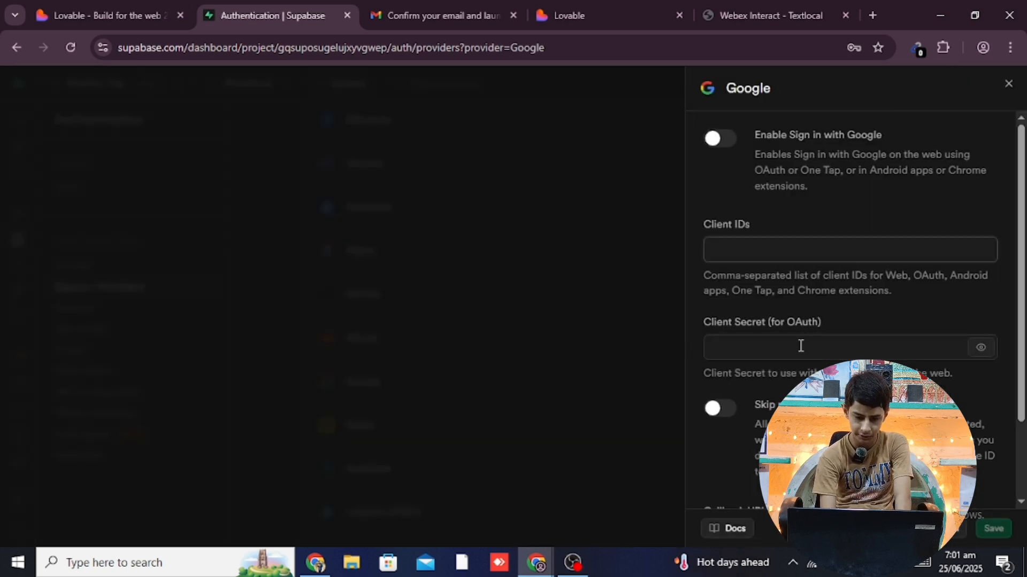
pyautogui.click(758, 349)
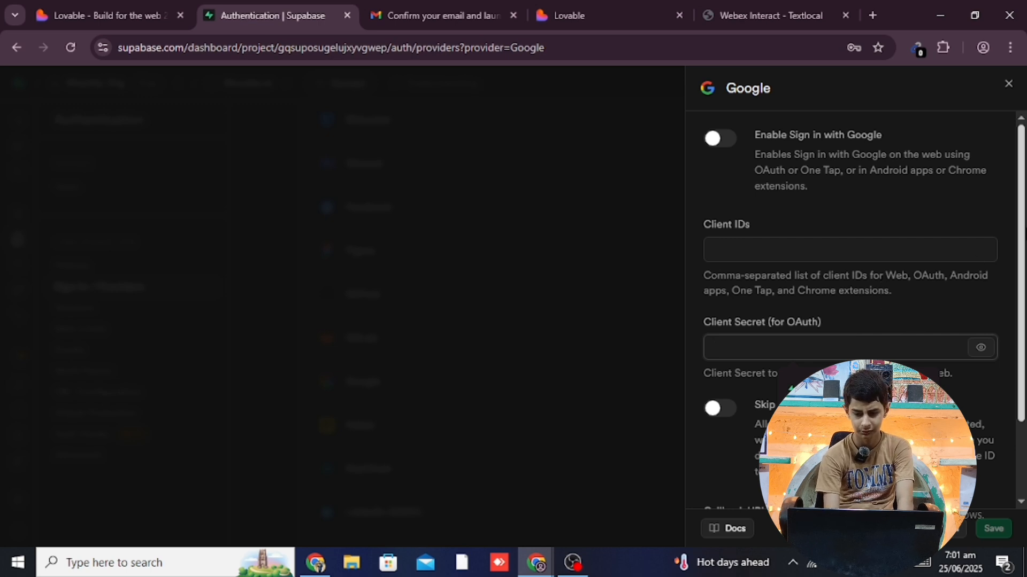
pyautogui.moveTo(1022, 267); pyautogui.dragTo(1026, 396)
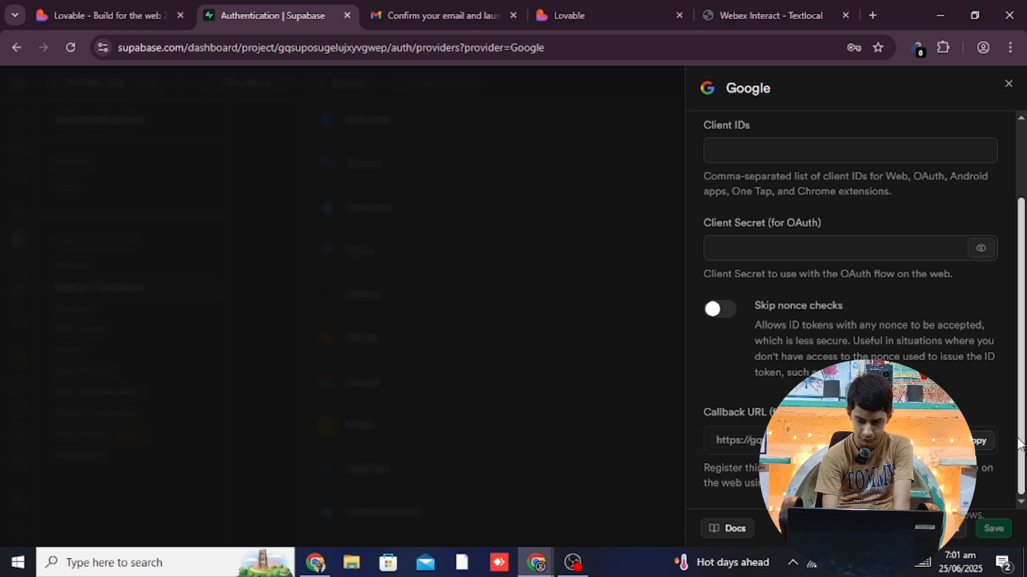
pyautogui.scroll(3, 986, 309)
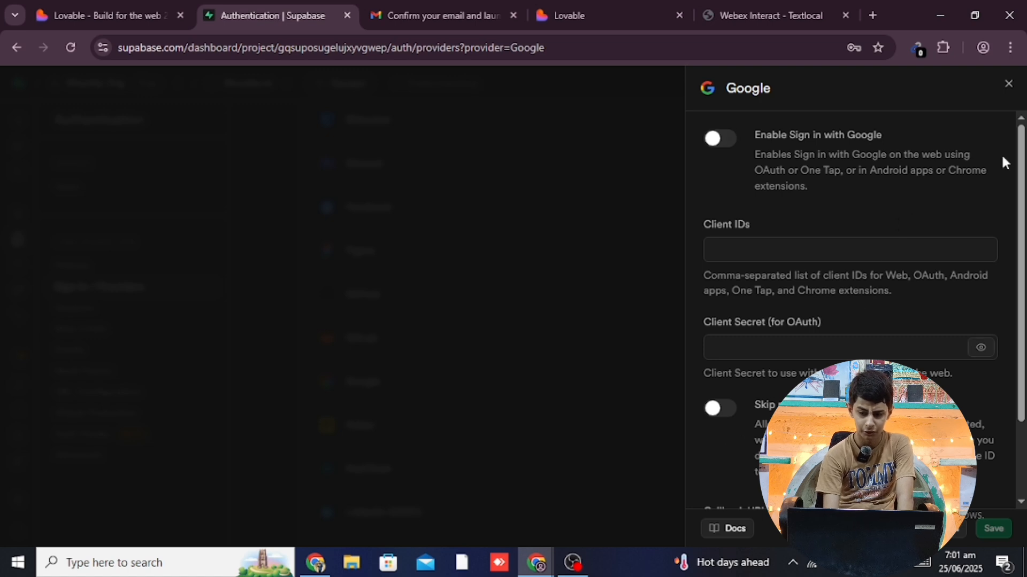
pyautogui.click(1009, 87)
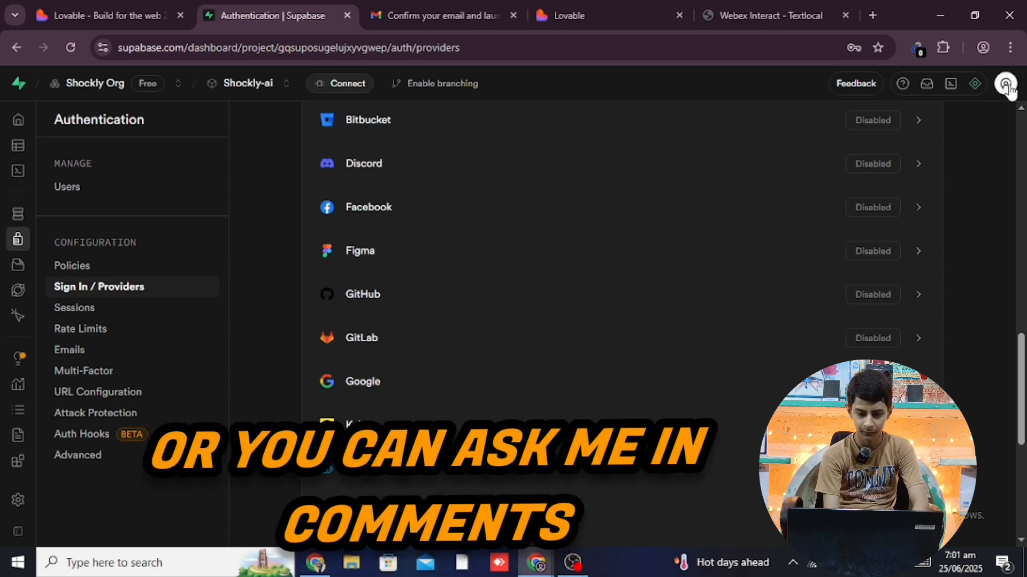
# Open Authentication > Users to confirm the Shockly-ai project has 0 users
pyautogui.scroll(10, 981, 242)
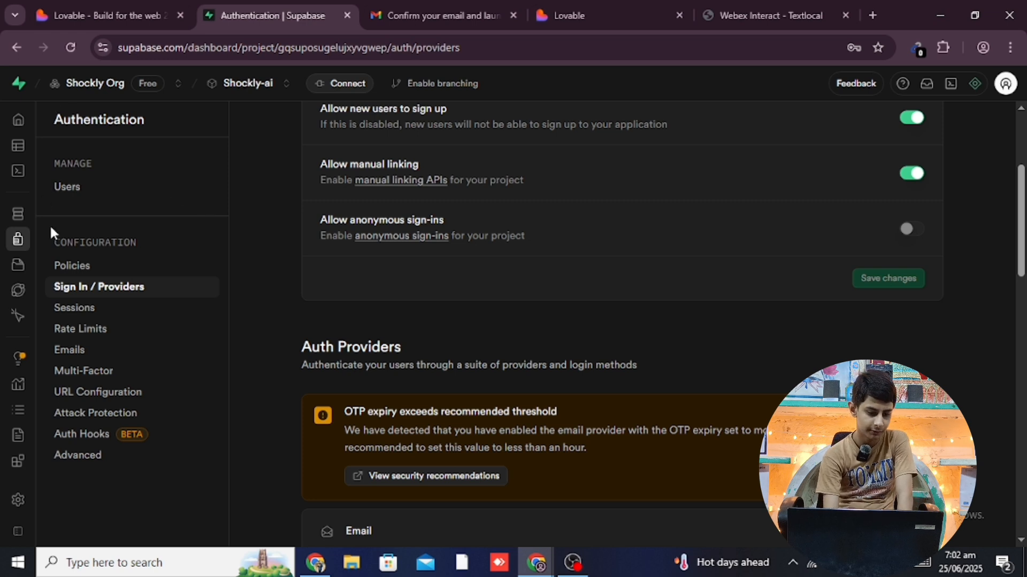
pyautogui.moveTo(19, 263)
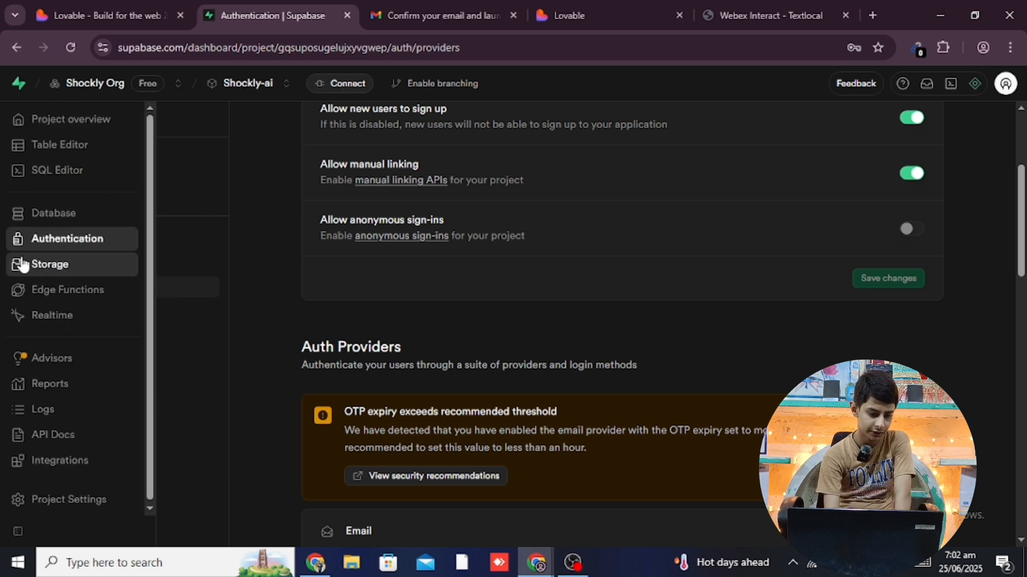
pyautogui.click(114, 249)
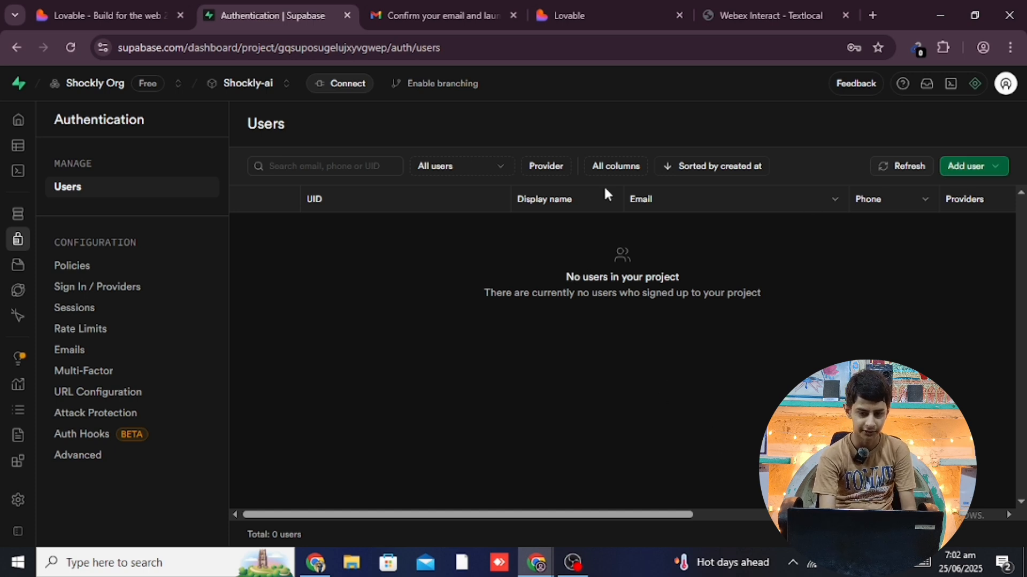
# Reload the Lovable shockly-ai project tab and close the Supabase integration dialog
pyautogui.click(109, 14)
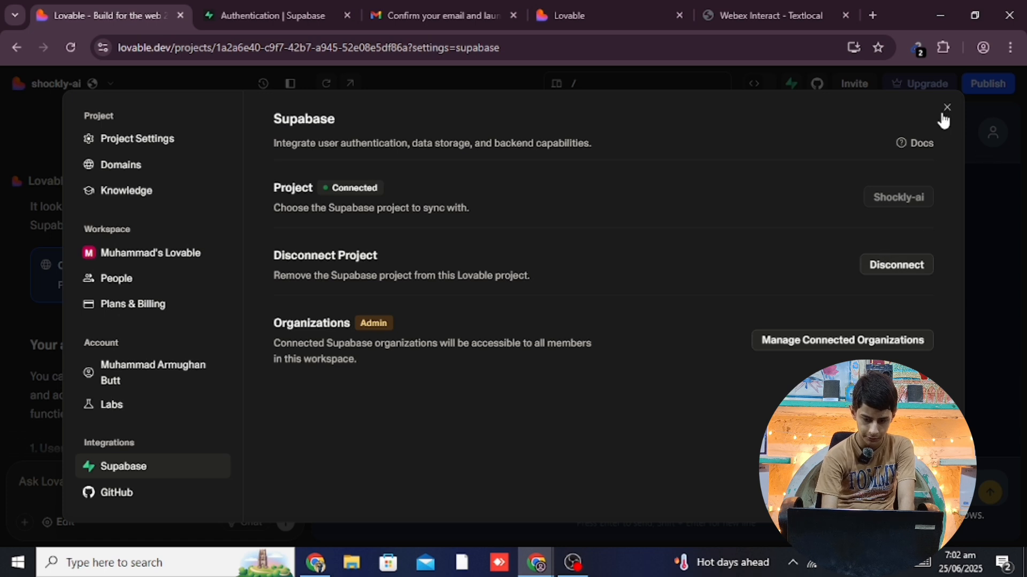
pyautogui.hotkey('ctrl', 'r')
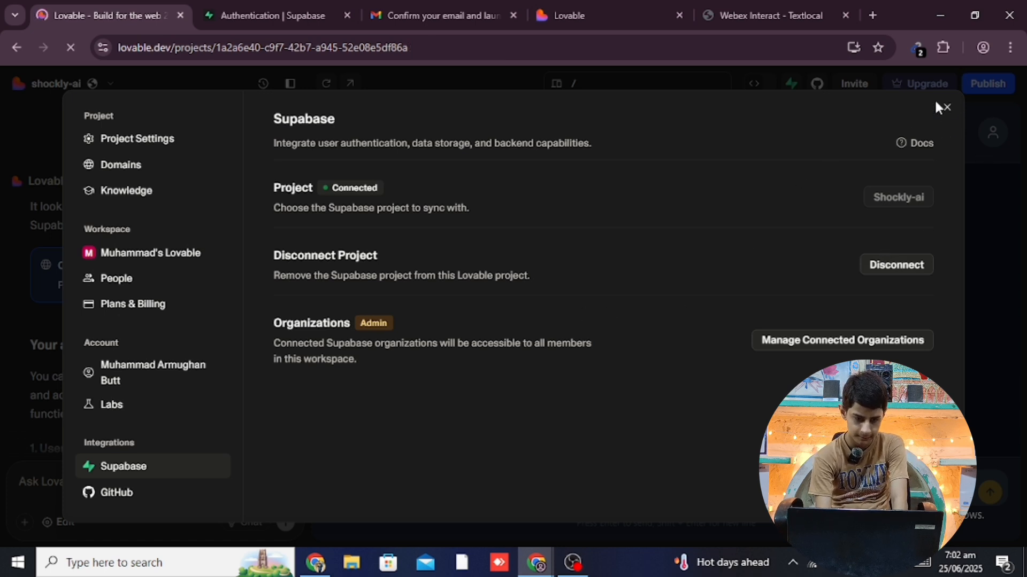
pyautogui.click(946, 105)
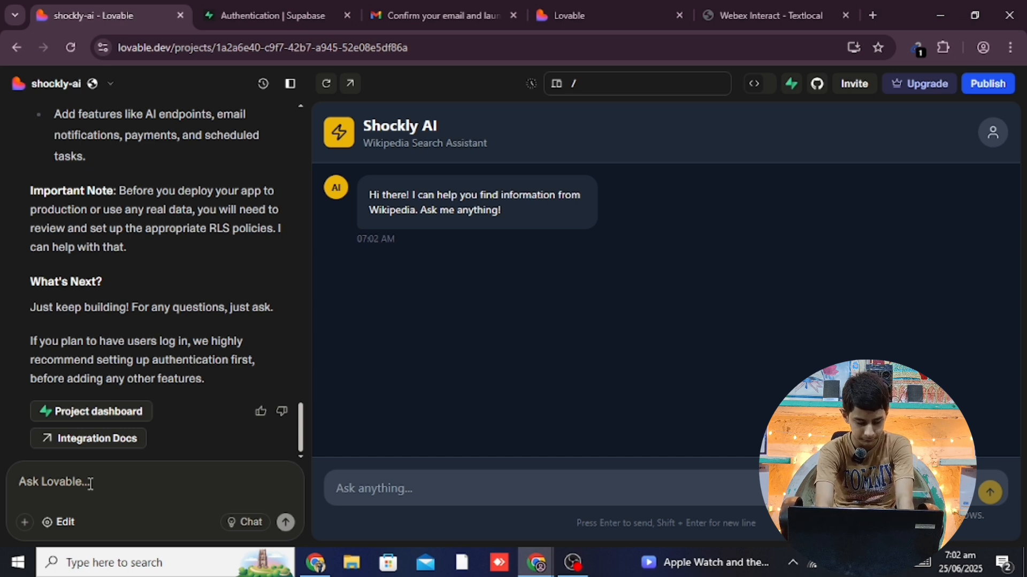
# Send Lovable the prompt 'Add Sign in and Sign up buttons'
pyautogui.write('Add')
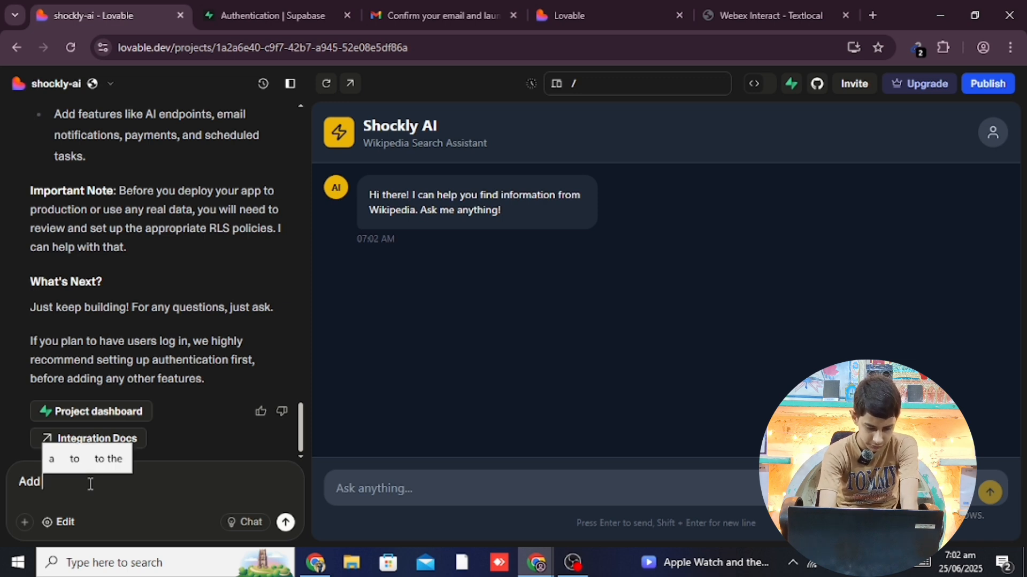
pyautogui.write(' Sign')
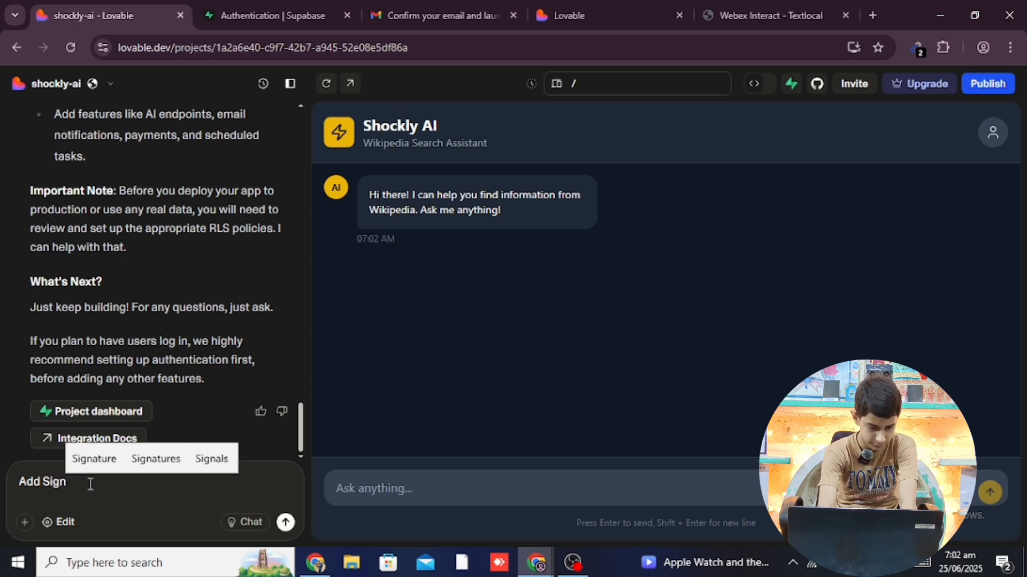
pyautogui.write(' in')
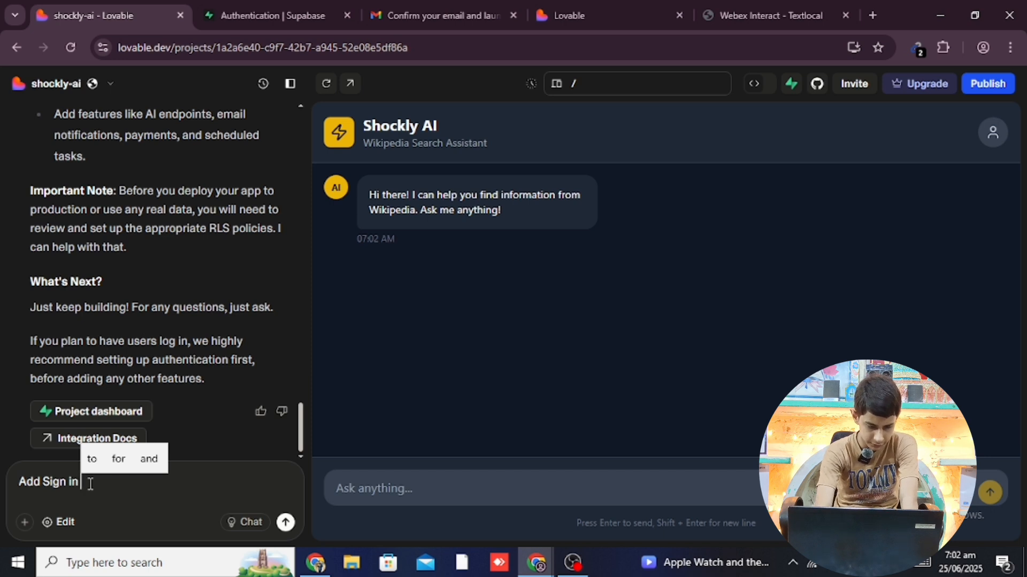
pyautogui.write(' and')
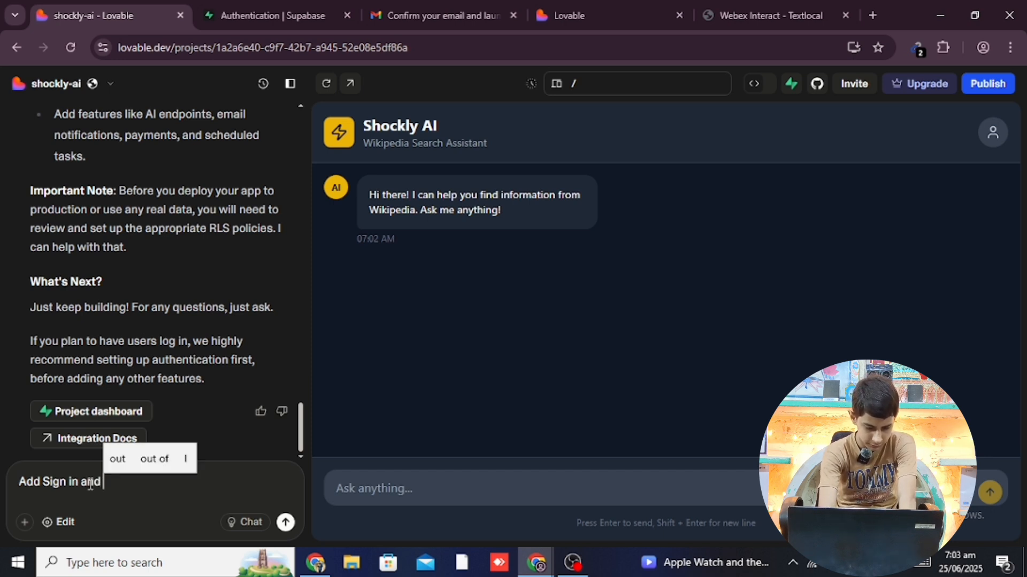
pyautogui.write(' Sign u')
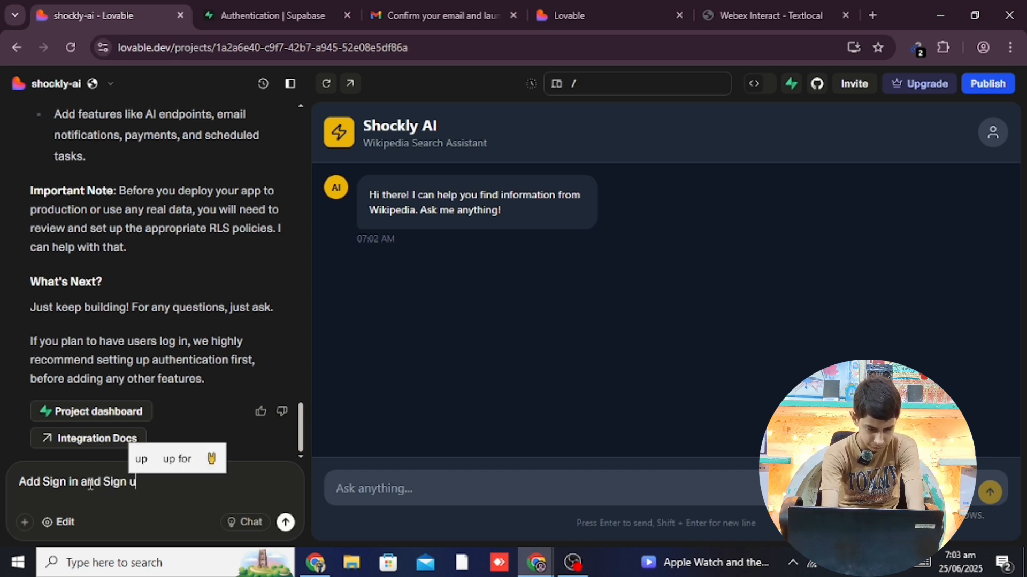
pyautogui.write('o')
pyautogui.press('BackSpace')
pyautogui.write('p ')
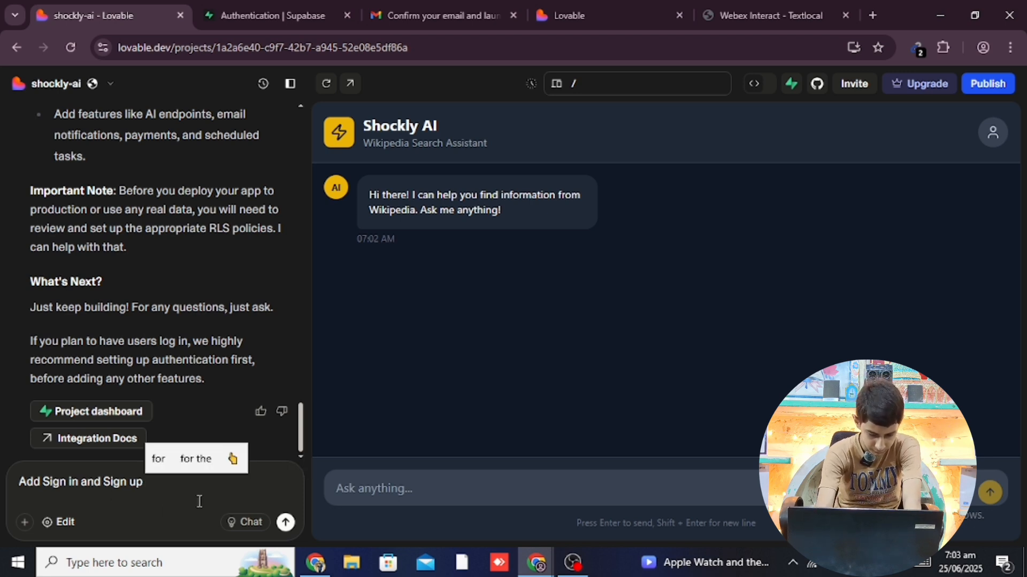
pyautogui.write('buttt')
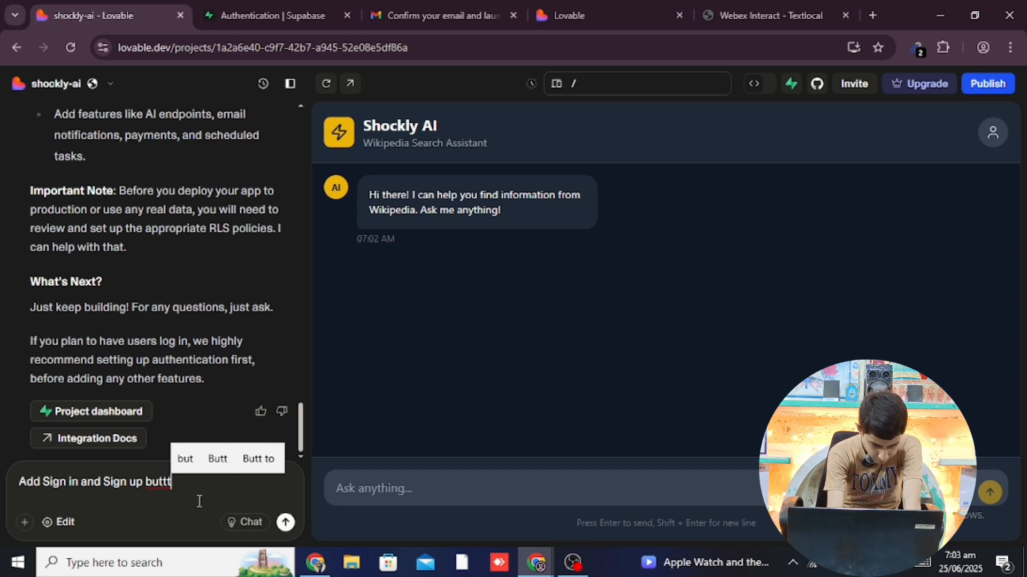
pyautogui.press('BackSpace')
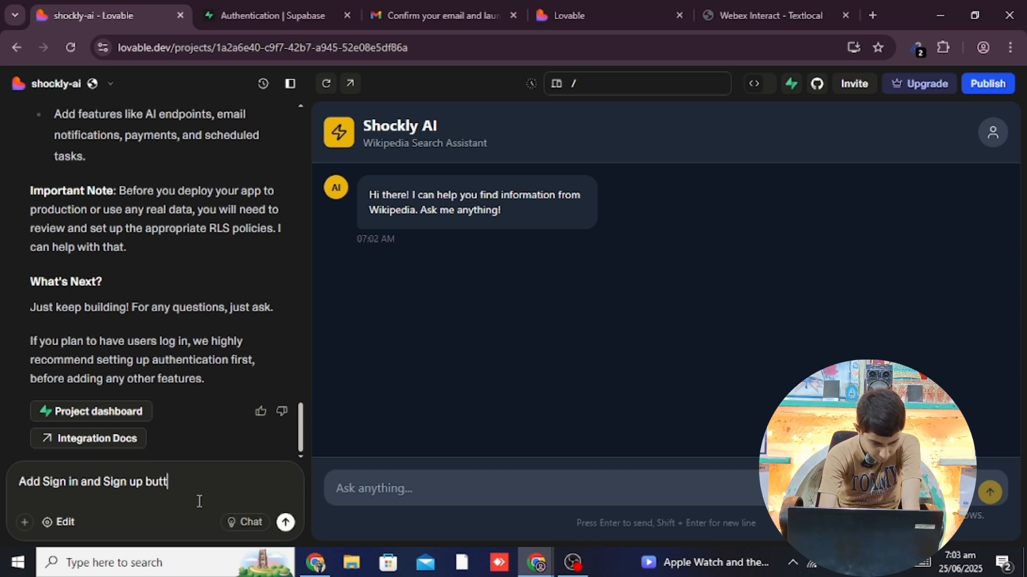
pyautogui.write('on')
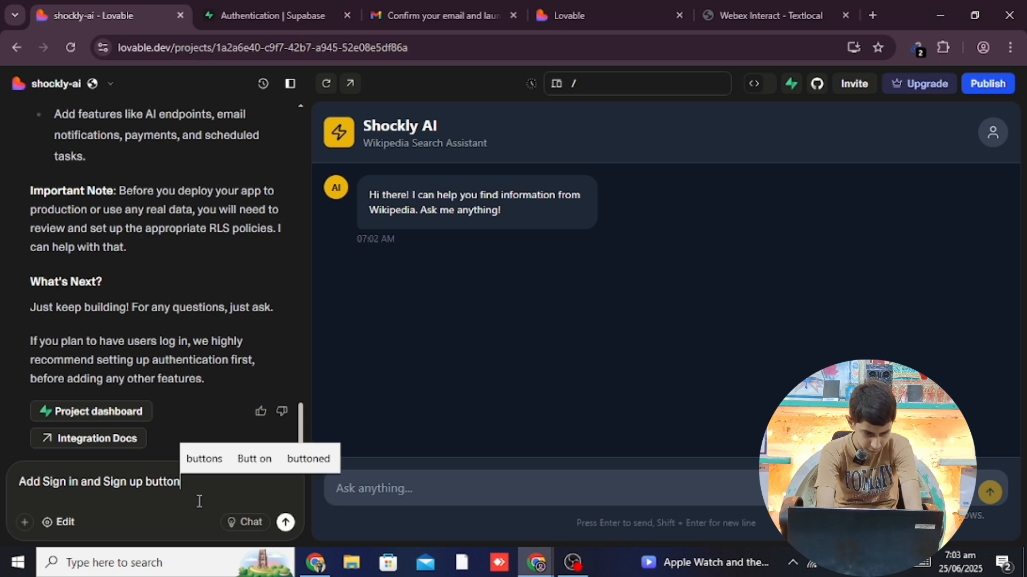
pyautogui.write('s ')
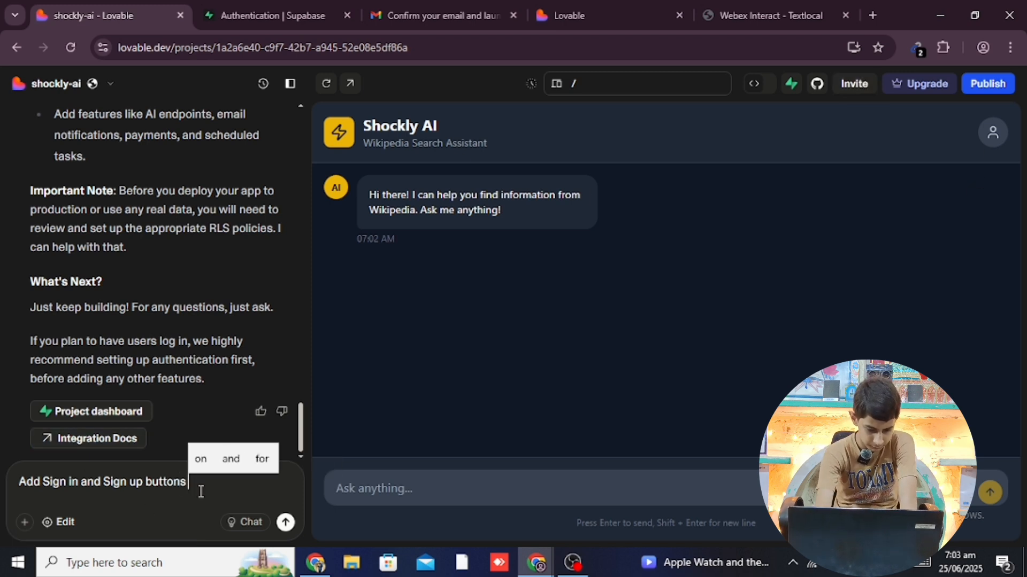
pyautogui.write('and')
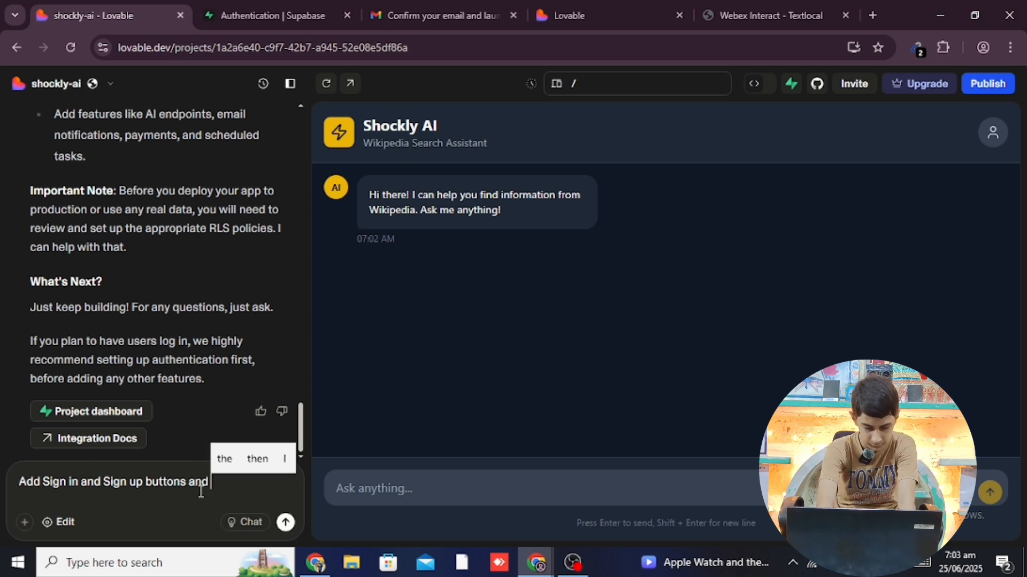
pyautogui.press('BackSpace')
pyautogui.press('BackSpace')
pyautogui.press('BackSpace')
pyautogui.press('BackSpace')
pyautogui.press('BackSpace')
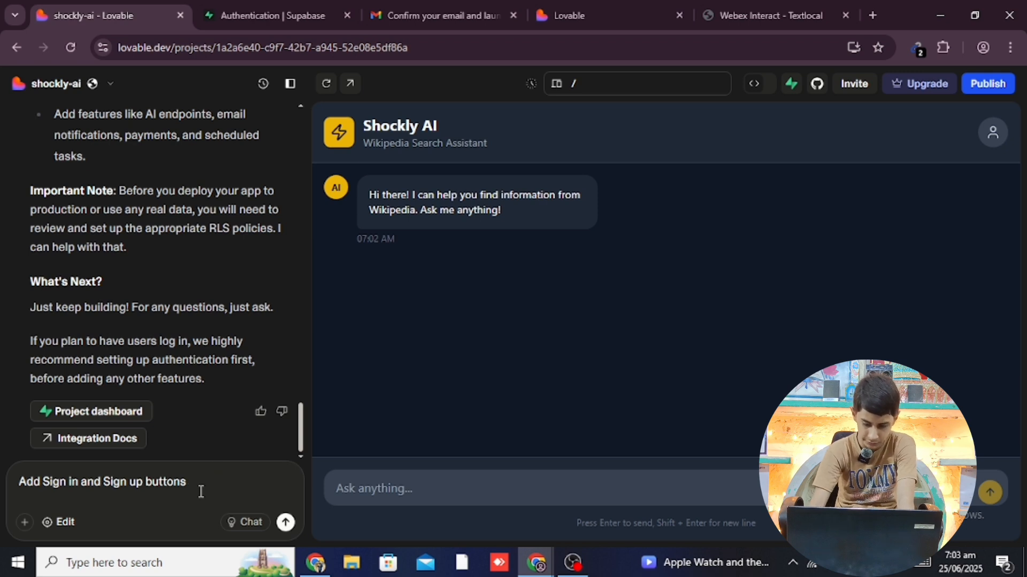
pyautogui.press('Return')
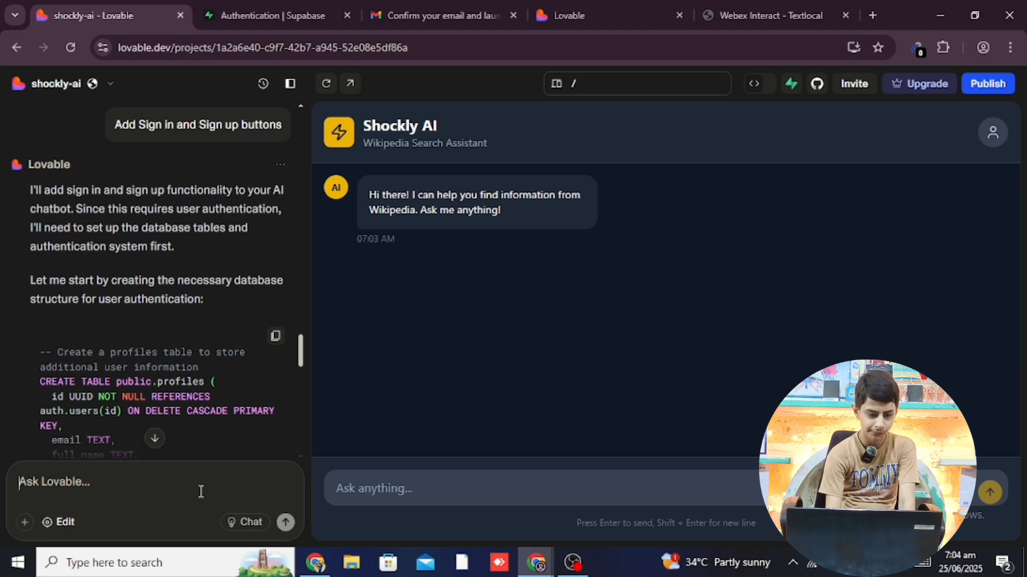
# Scroll Lovable's SQL reply down to the on_auth_user_created trigger and approval request
pyautogui.moveTo(301, 344); pyautogui.dragTo(291, 473)
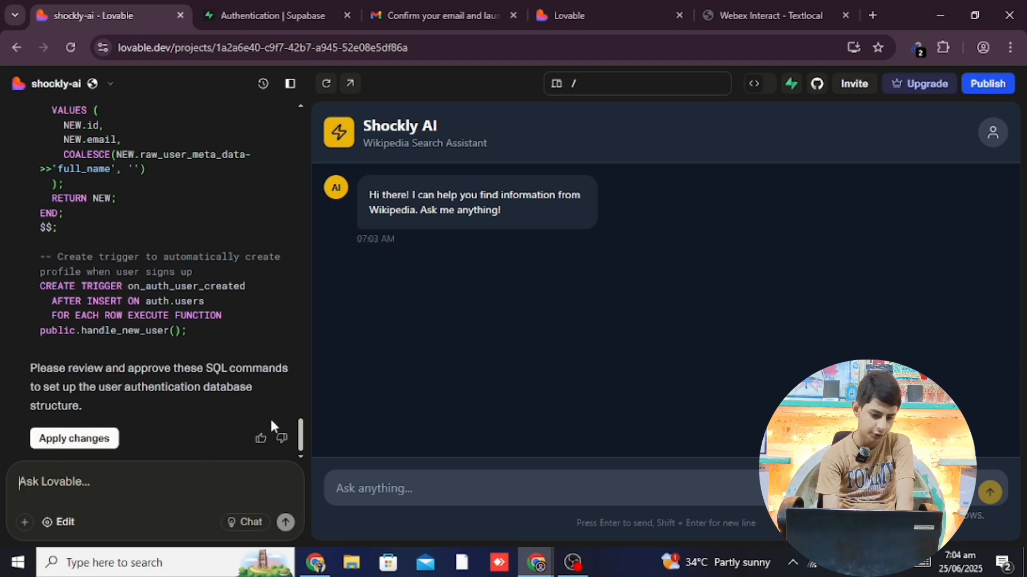
pyautogui.moveTo(299, 435); pyautogui.dragTo(275, 455)
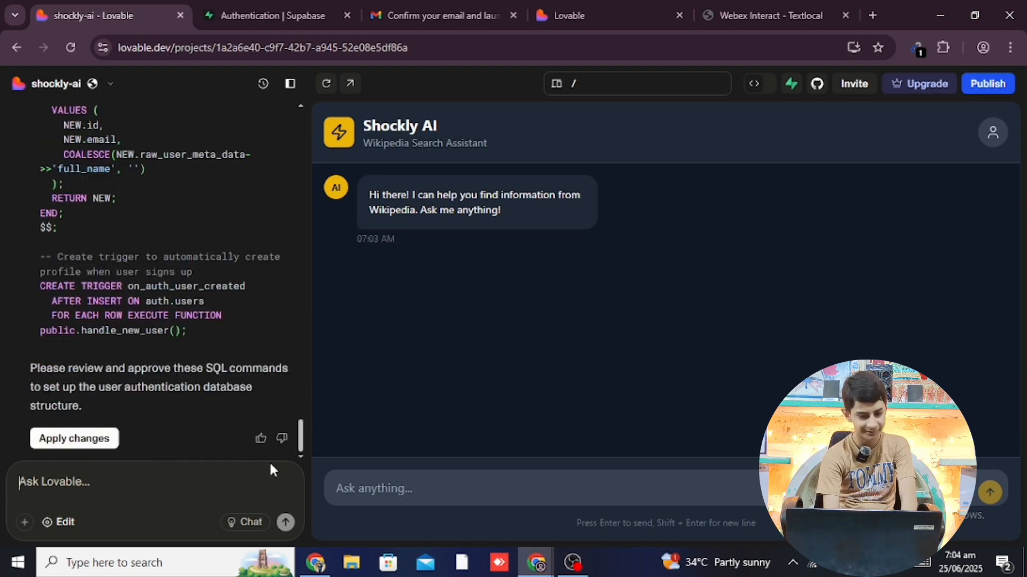
# Apply the proposed authentication SQL and follow the AI as it builds the /auth sign-in page
pyautogui.click(109, 439)
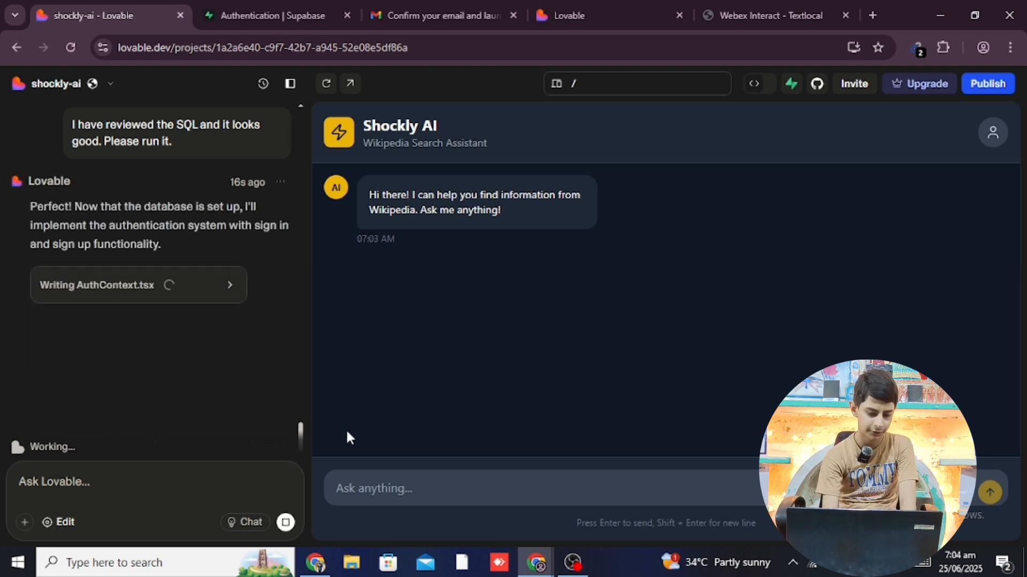
pyautogui.moveTo(298, 424); pyautogui.dragTo(300, 394)
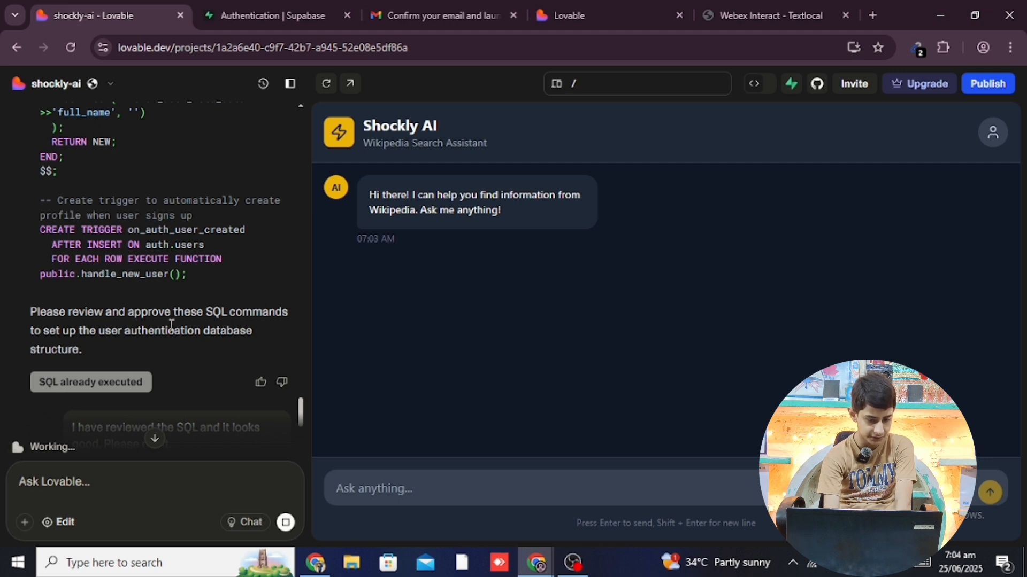
pyautogui.doubleClick(216, 315)
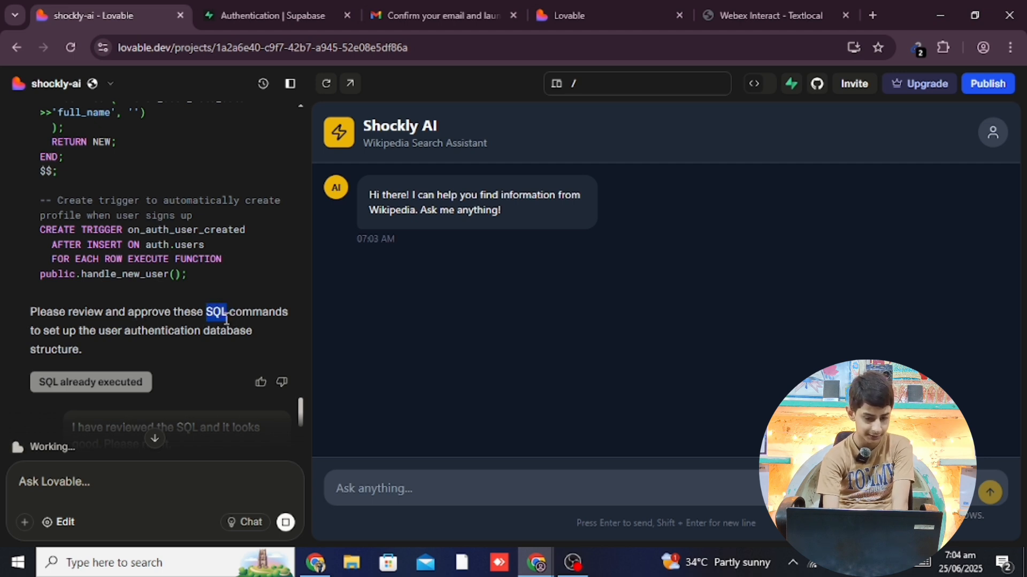
pyautogui.moveTo(226, 320); pyautogui.dragTo(292, 320)
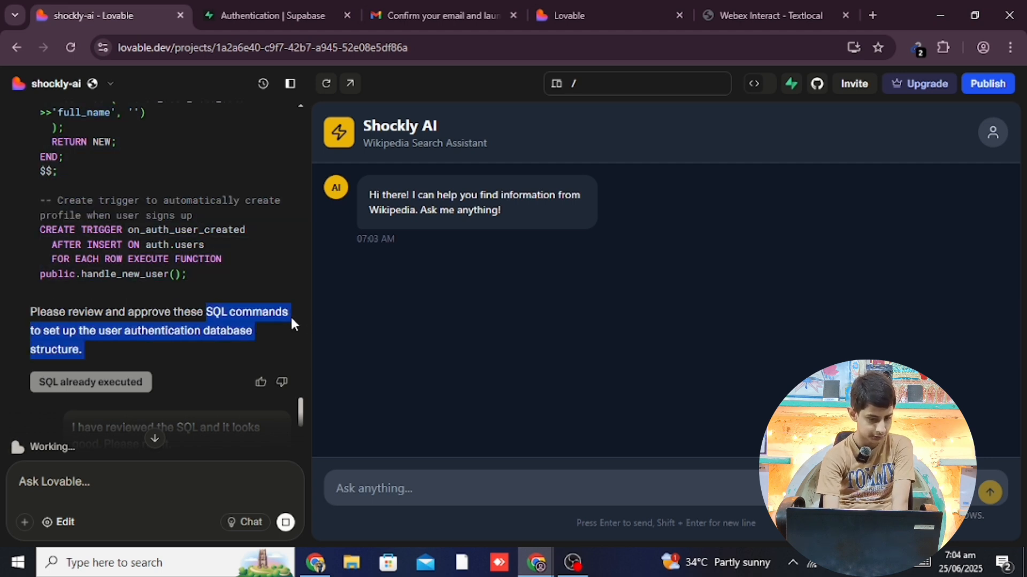
pyautogui.click(290, 326)
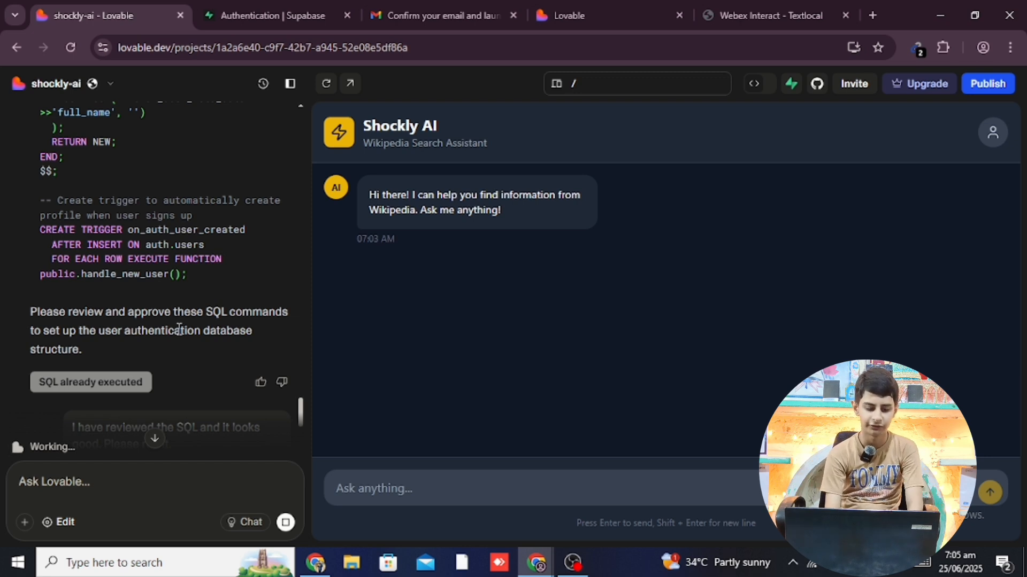
pyautogui.moveTo(299, 402); pyautogui.dragTo(298, 467)
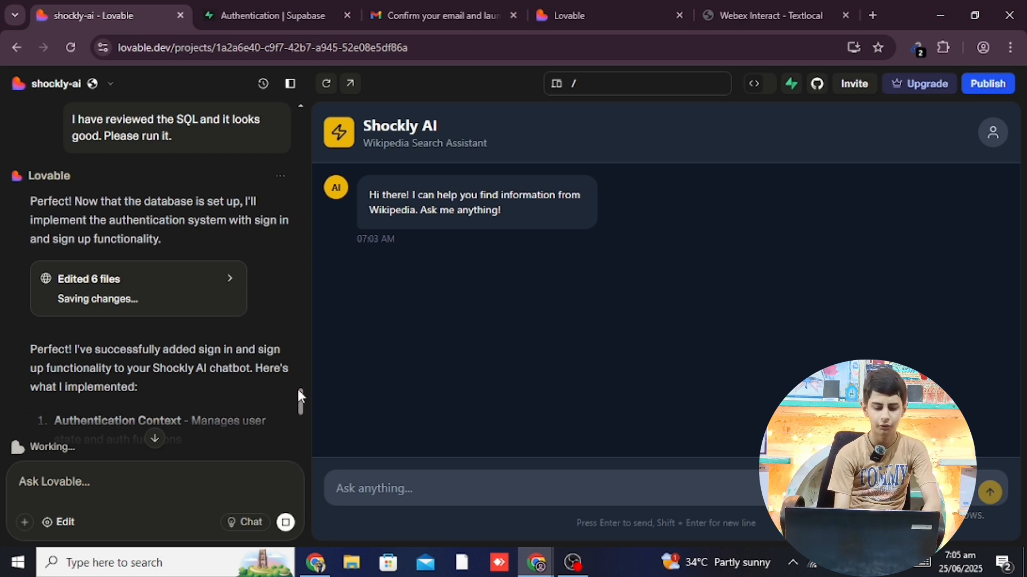
pyautogui.moveTo(297, 390); pyautogui.dragTo(291, 446)
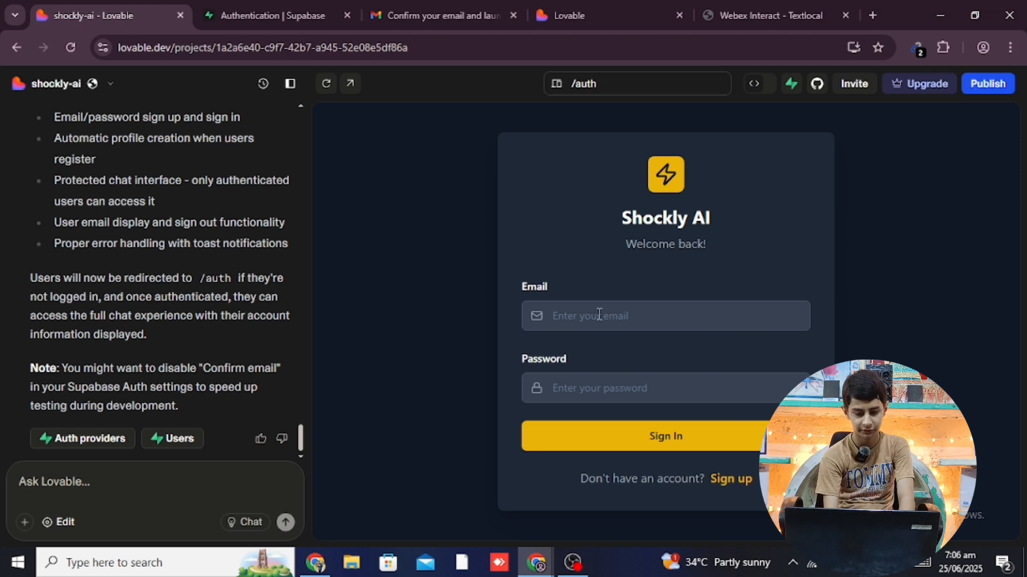
# Preview the Create your account form with Full Name, Email and Password, then return to sign-in
pyautogui.click(733, 479)
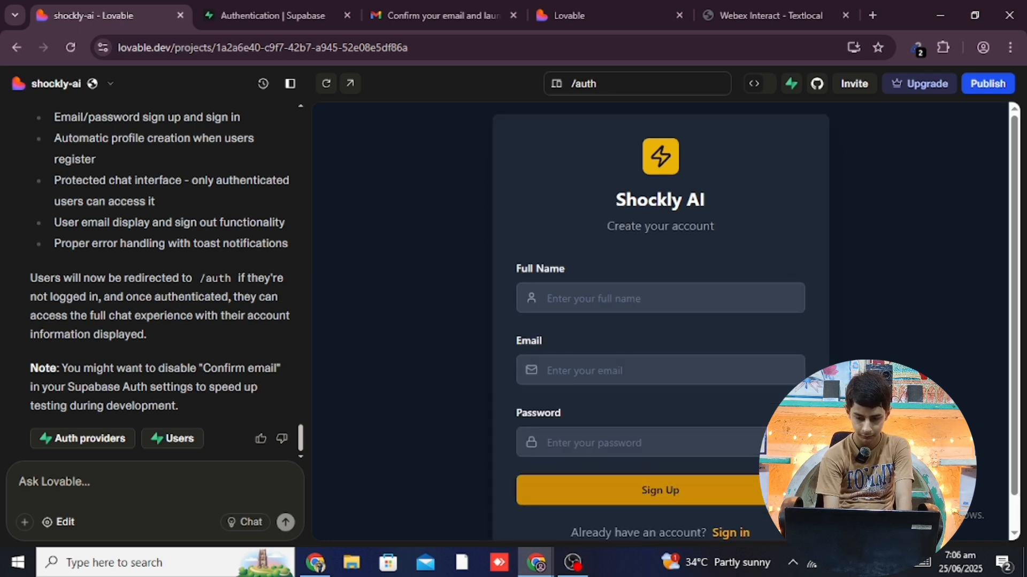
pyautogui.scroll(-1, 1014, 410)
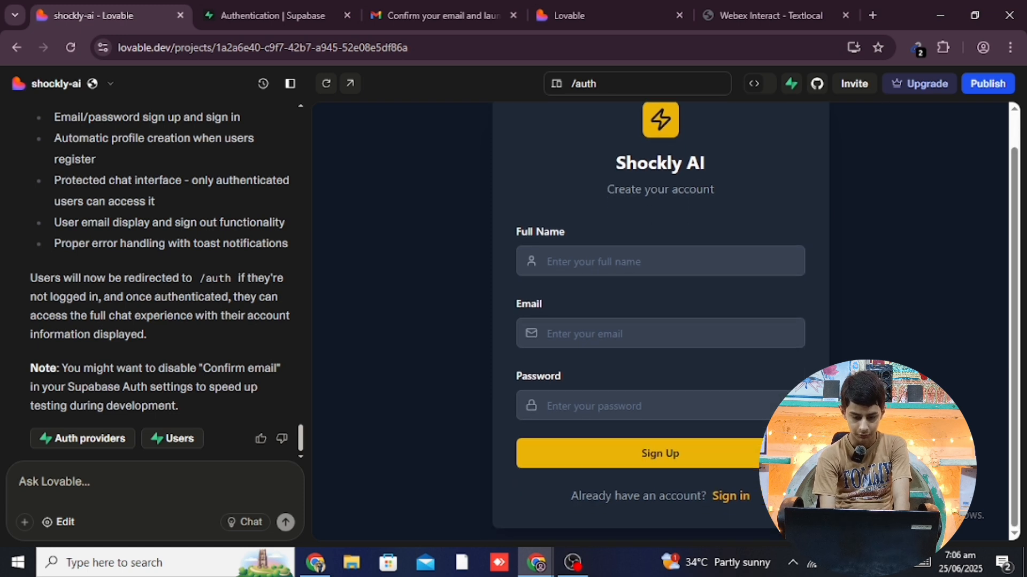
pyautogui.click(729, 499)
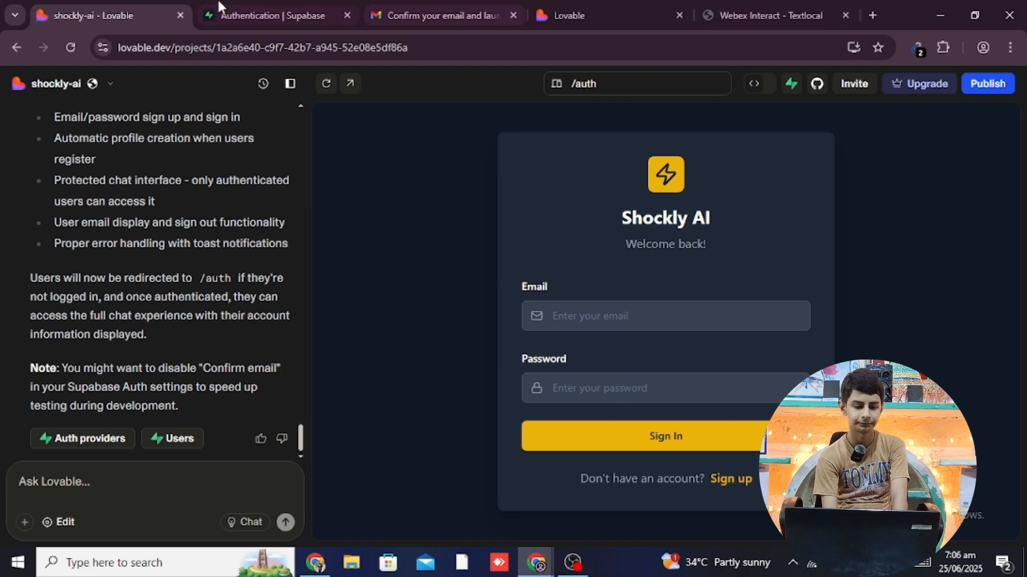
# Close the Textlocal and Gmail tabs, confirm Supabase lists no users, and go back to Lovable
pyautogui.click(754, 13)
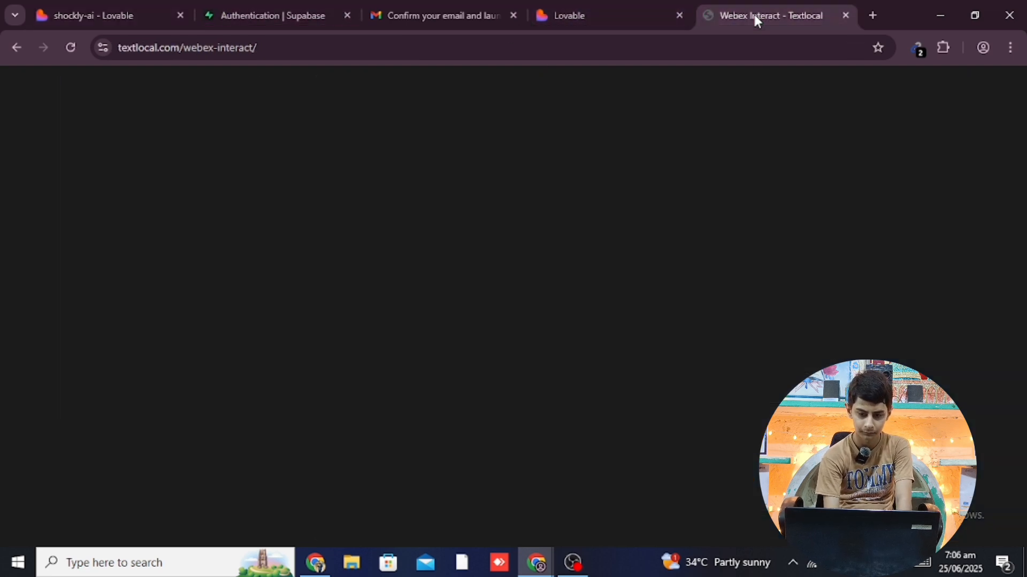
pyautogui.click(844, 15)
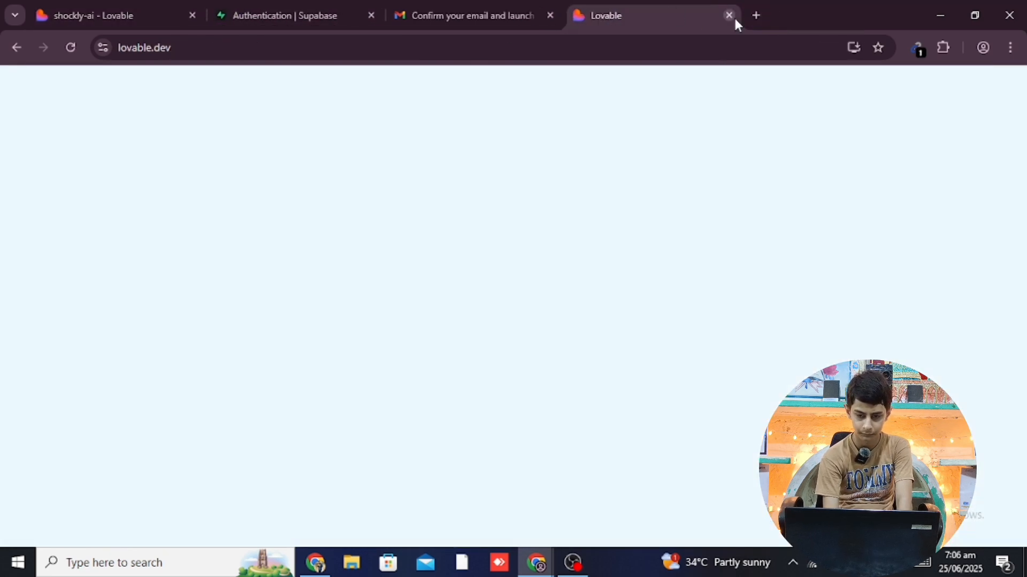
pyautogui.click(473, 6)
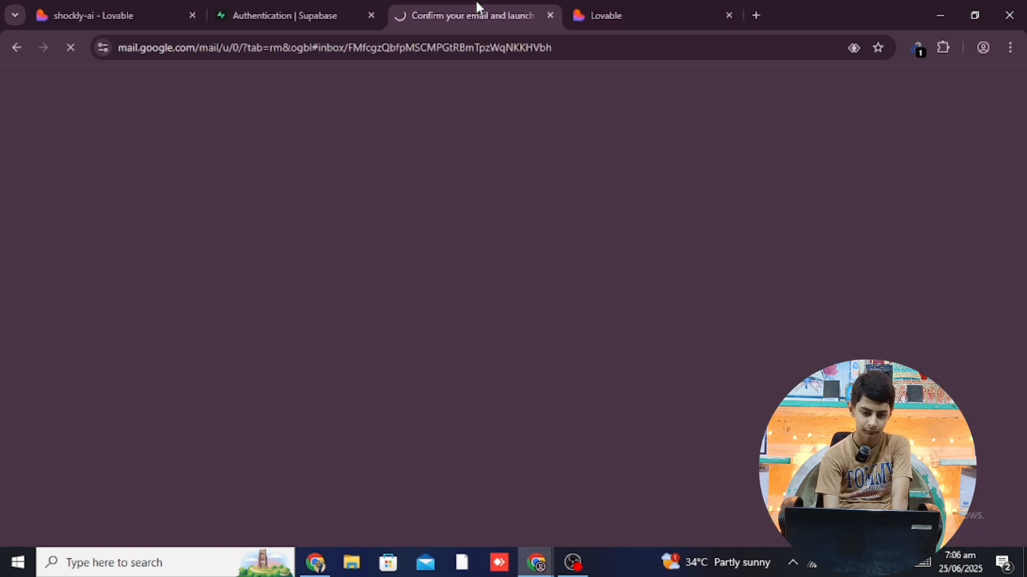
pyautogui.click(293, 3)
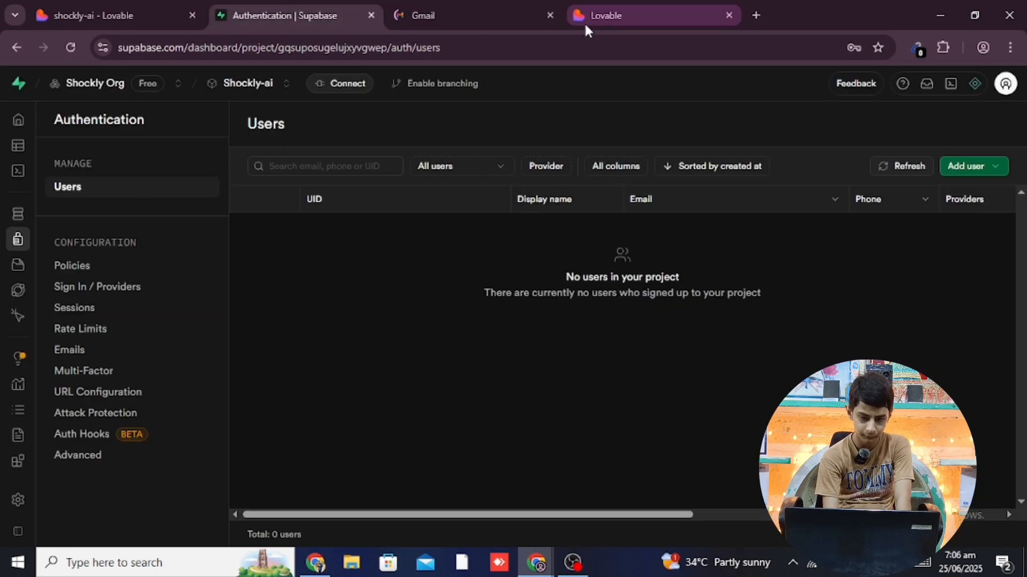
pyautogui.click(549, 15)
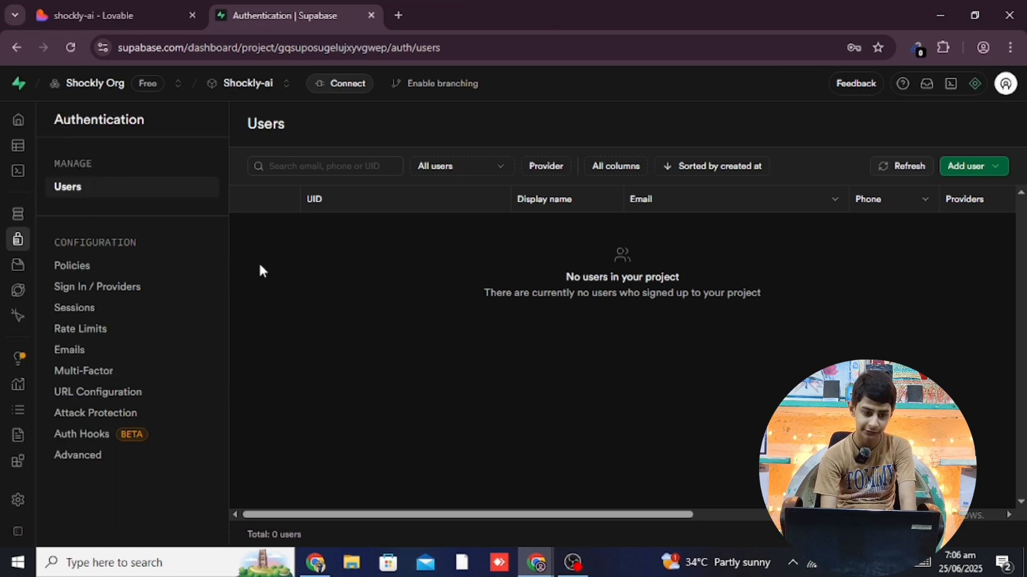
pyautogui.click(130, 7)
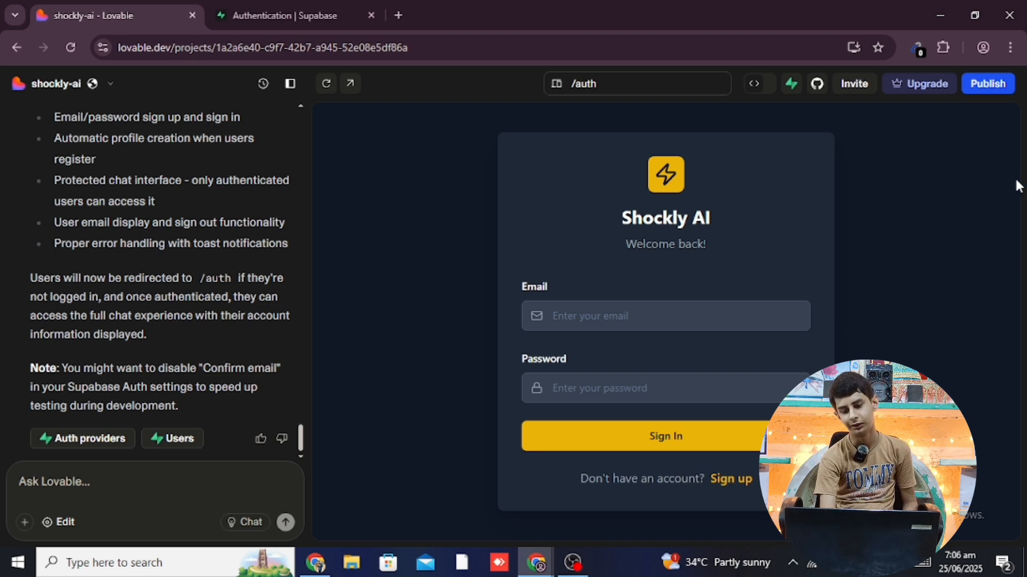
# Run Review Security from the Publish popover and scroll to the Security Review Results
pyautogui.click(989, 90)
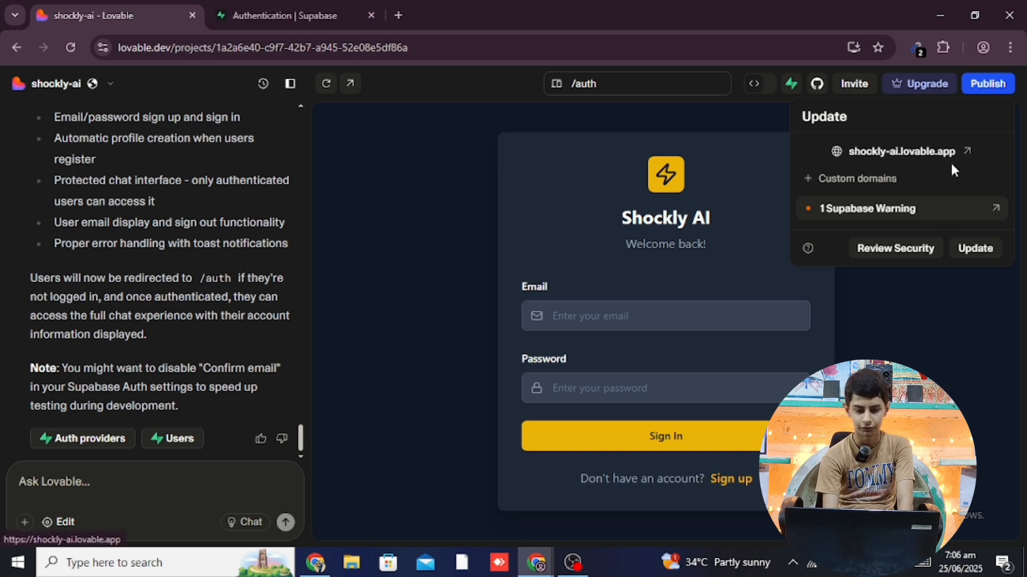
pyautogui.click(539, 138)
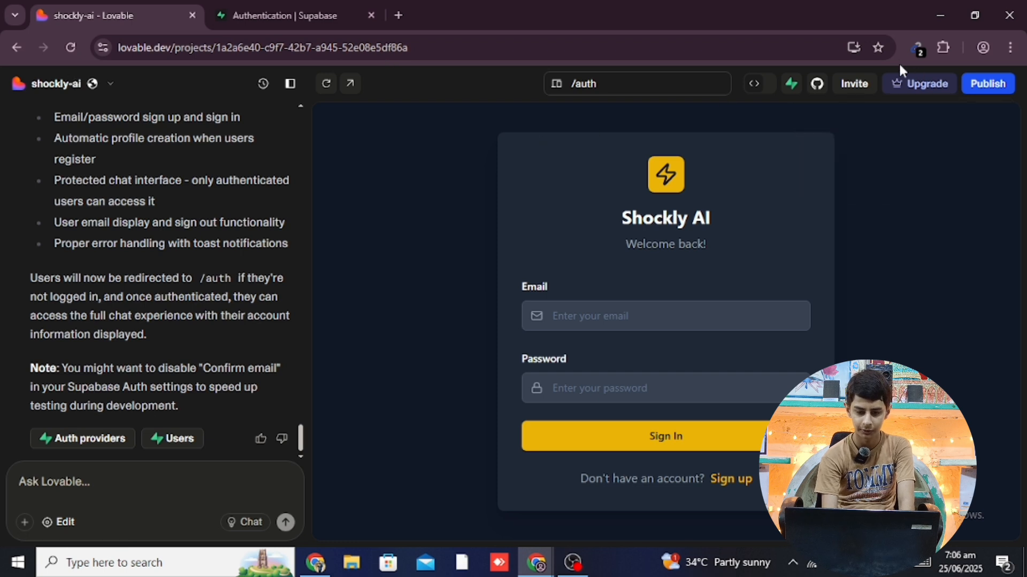
pyautogui.click(1002, 75)
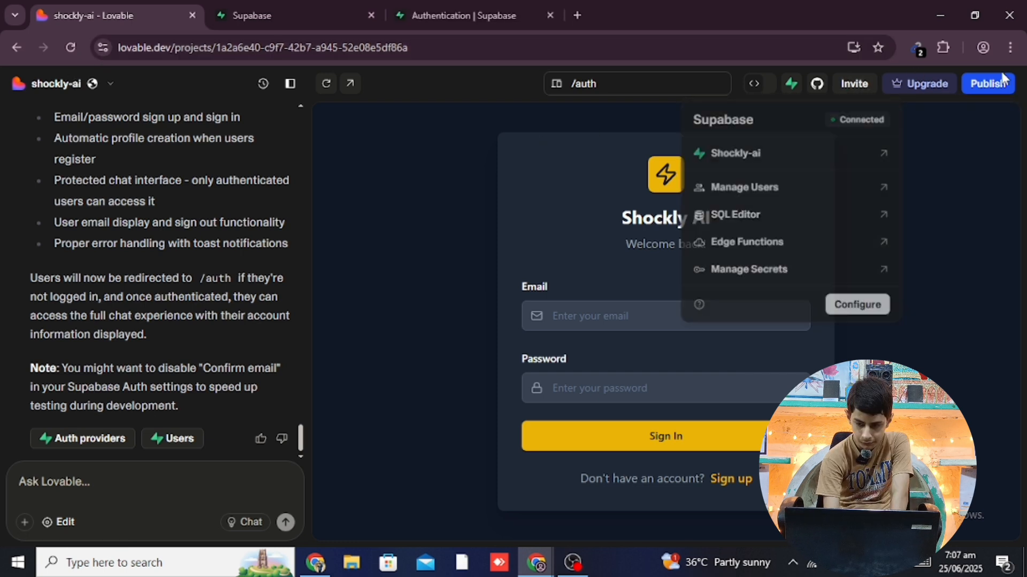
pyautogui.click(1000, 81)
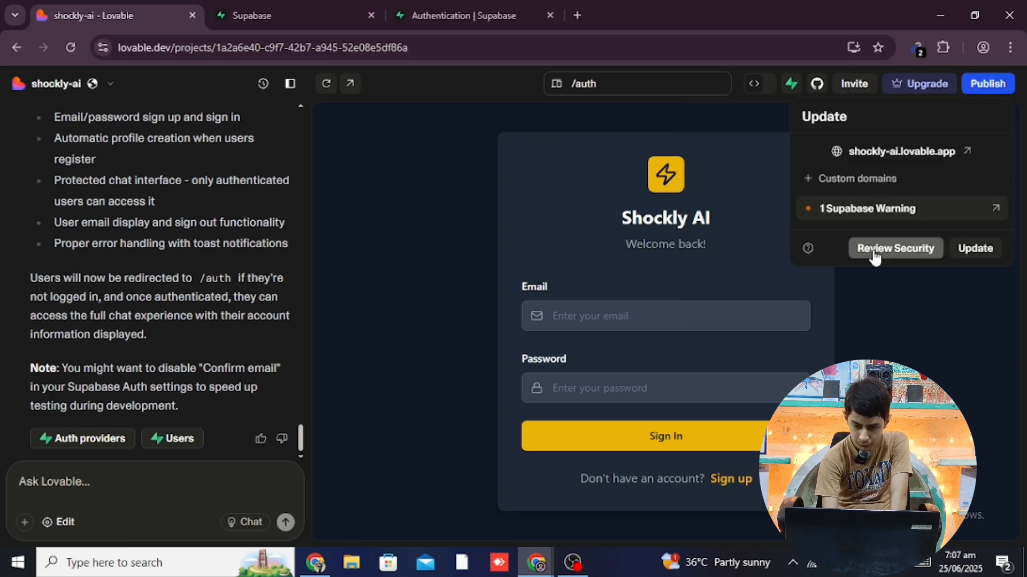
pyautogui.click(907, 256)
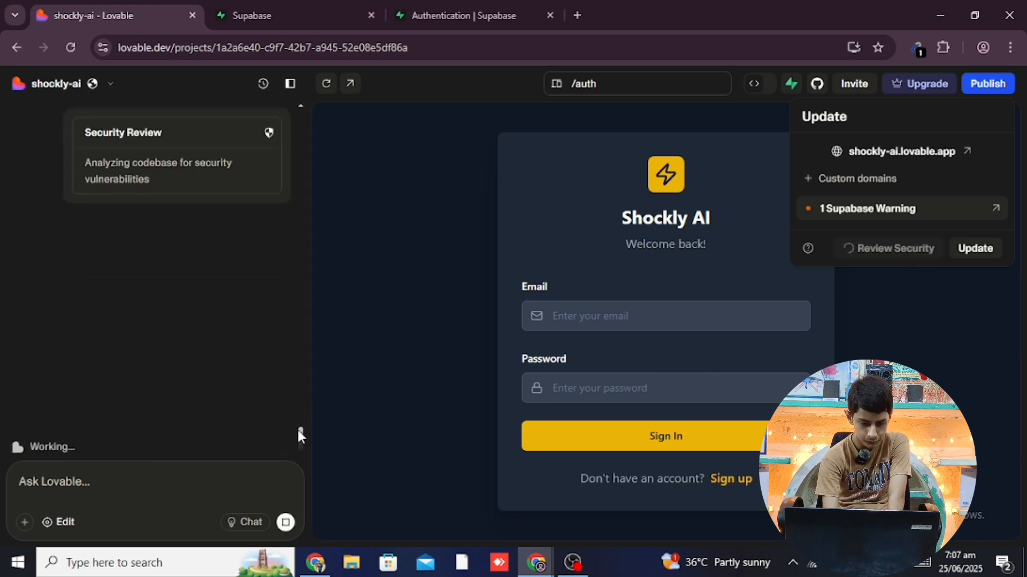
pyautogui.moveTo(300, 439); pyautogui.dragTo(300, 415)
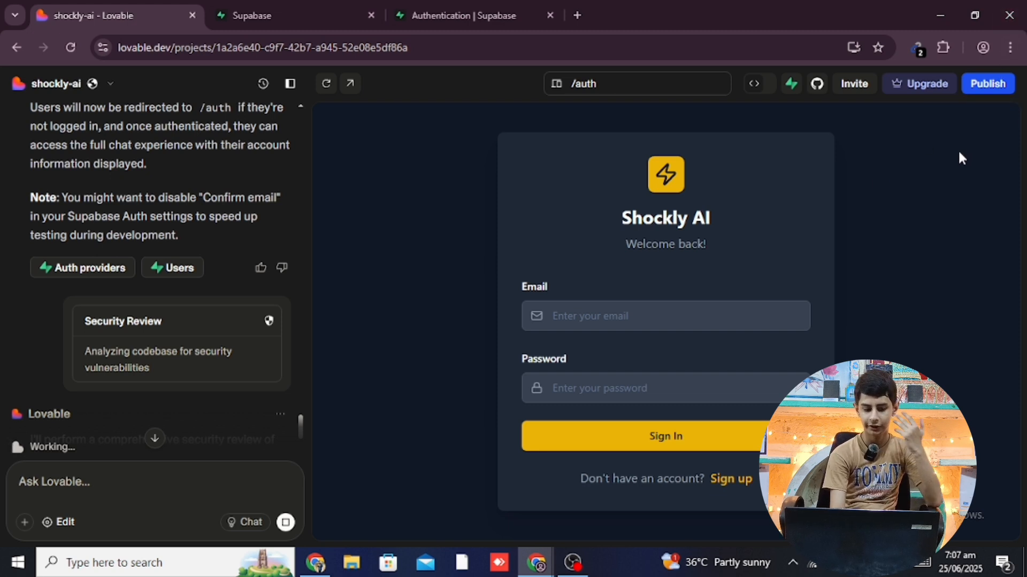
pyautogui.click(970, 91)
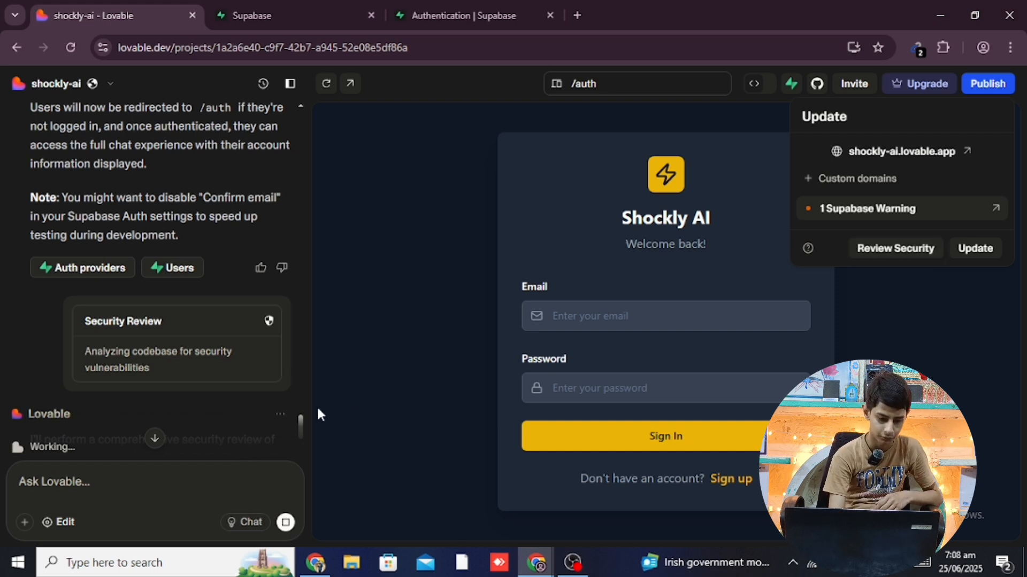
pyautogui.press('Escape')
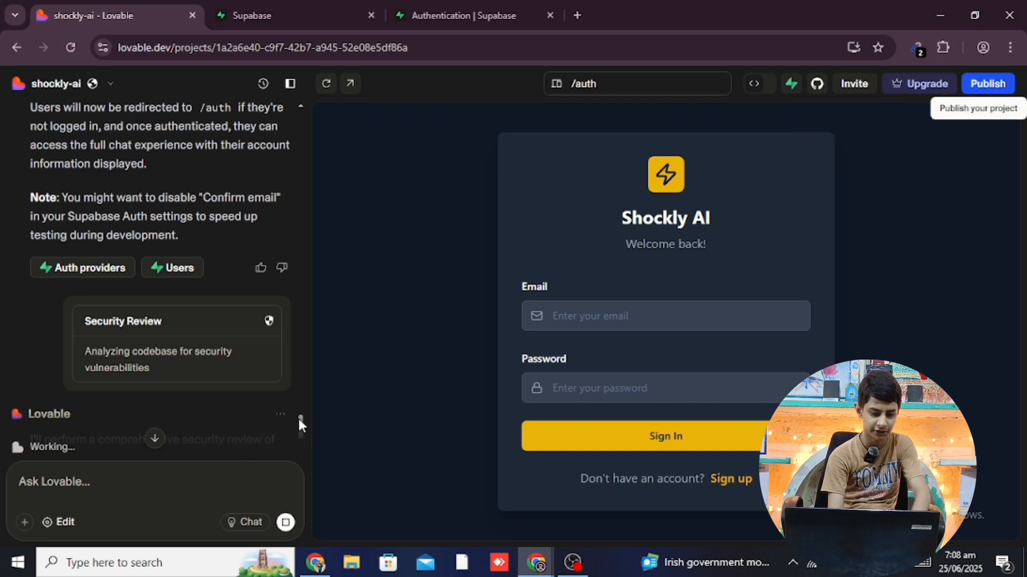
pyautogui.scroll(-3, 300, 422)
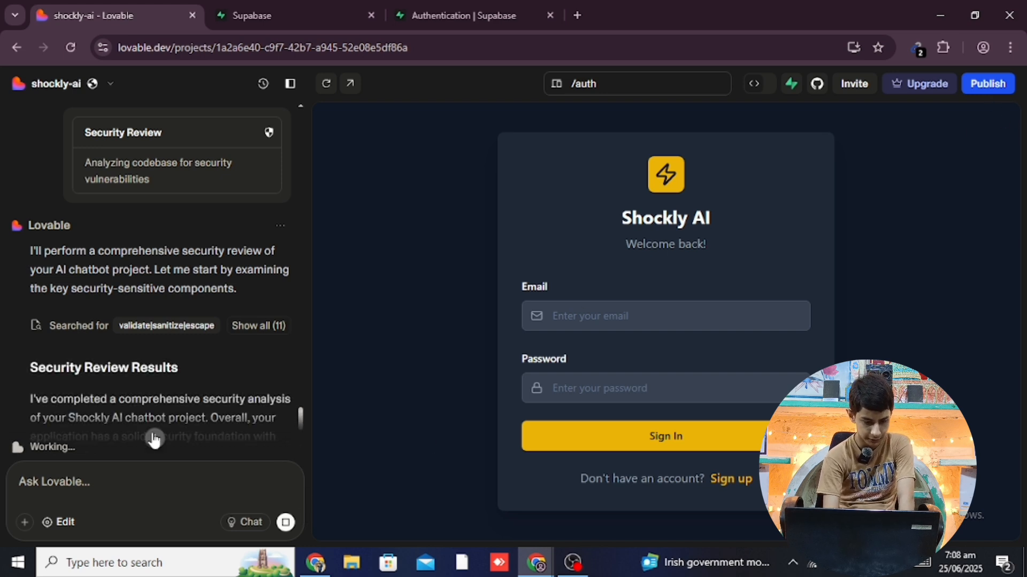
# Read the review's strengths, such as AuthGuard-protected routes and foreign key constraints
pyautogui.moveTo(300, 405); pyautogui.dragTo(306, 461)
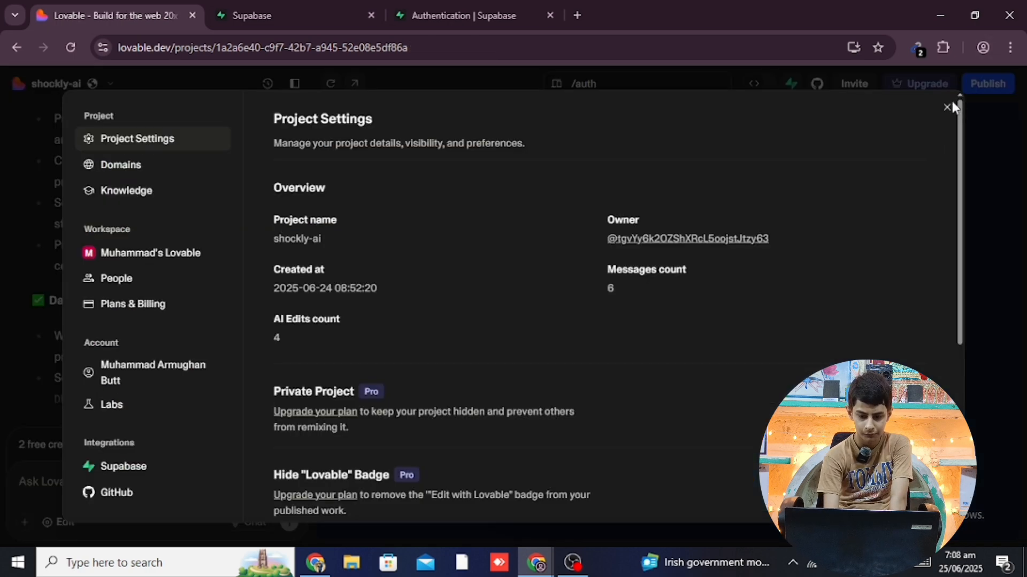
pyautogui.click(947, 107)
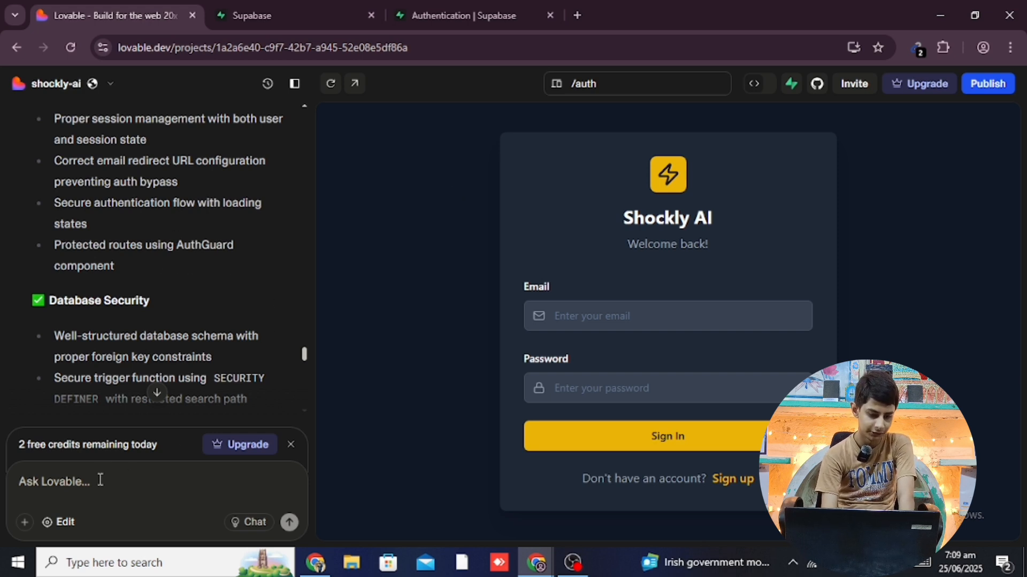
pyautogui.click(82, 85)
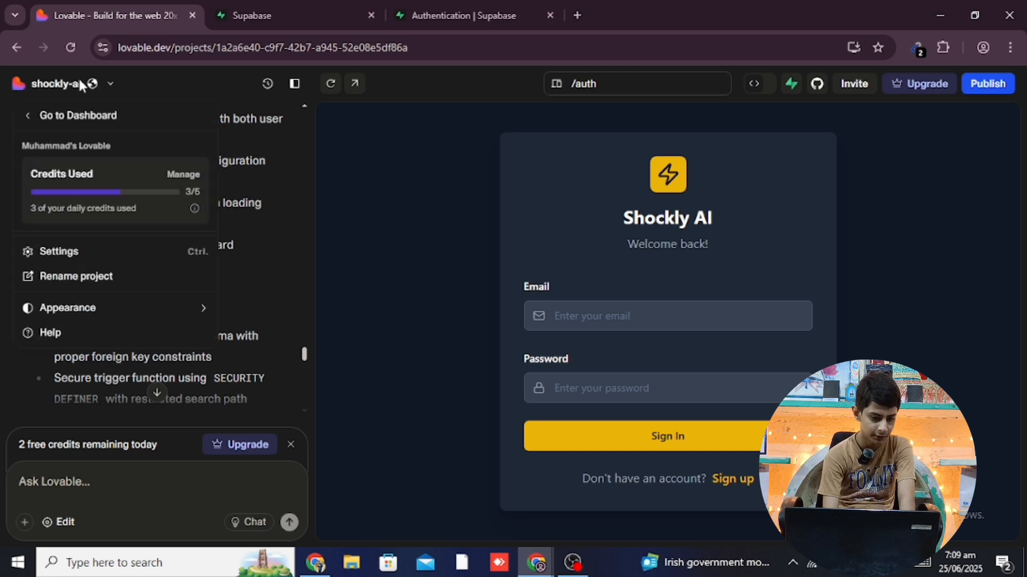
pyautogui.click(116, 261)
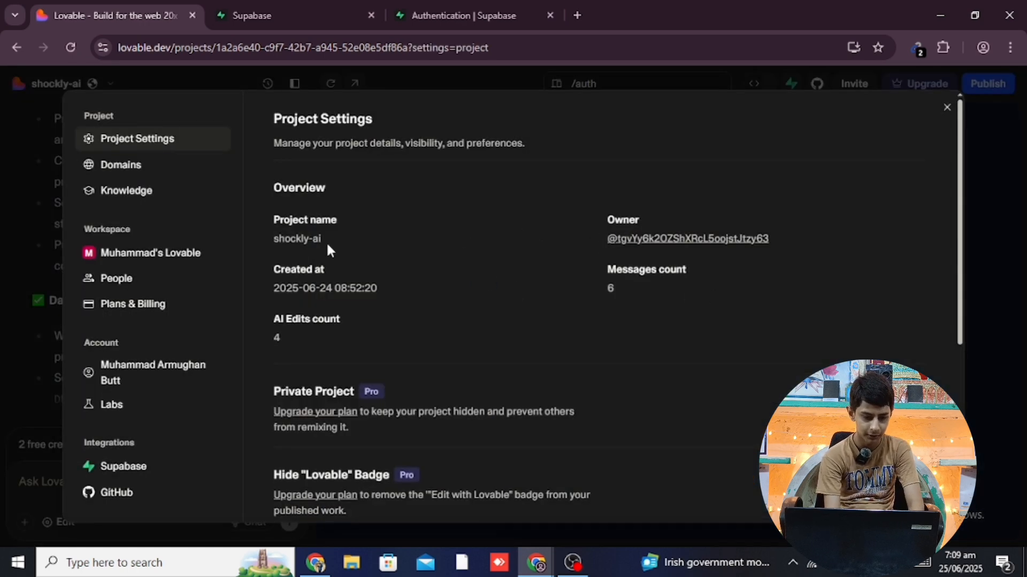
pyautogui.moveTo(292, 238); pyautogui.dragTo(395, 237)
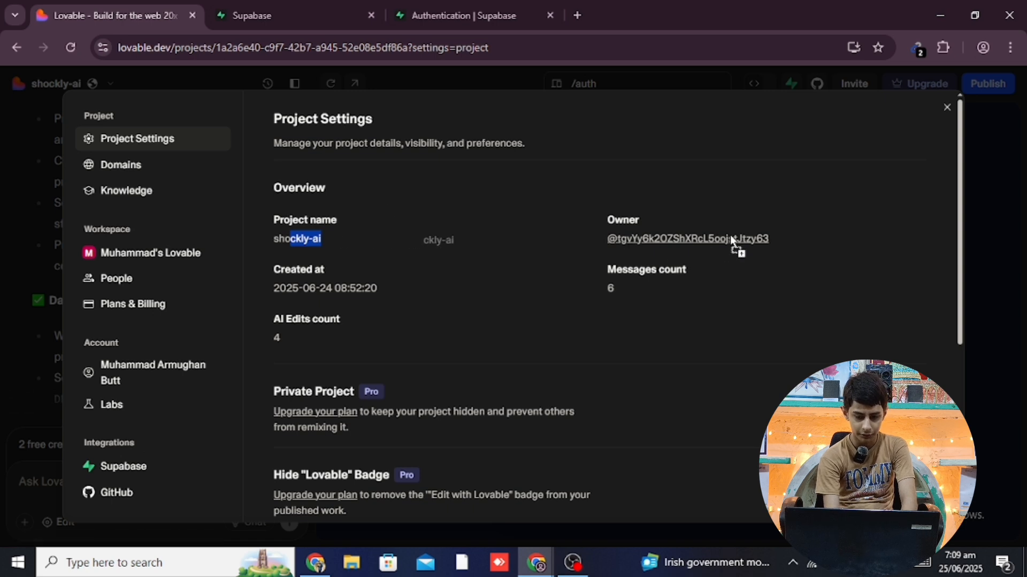
pyautogui.tripleClick(522, 239)
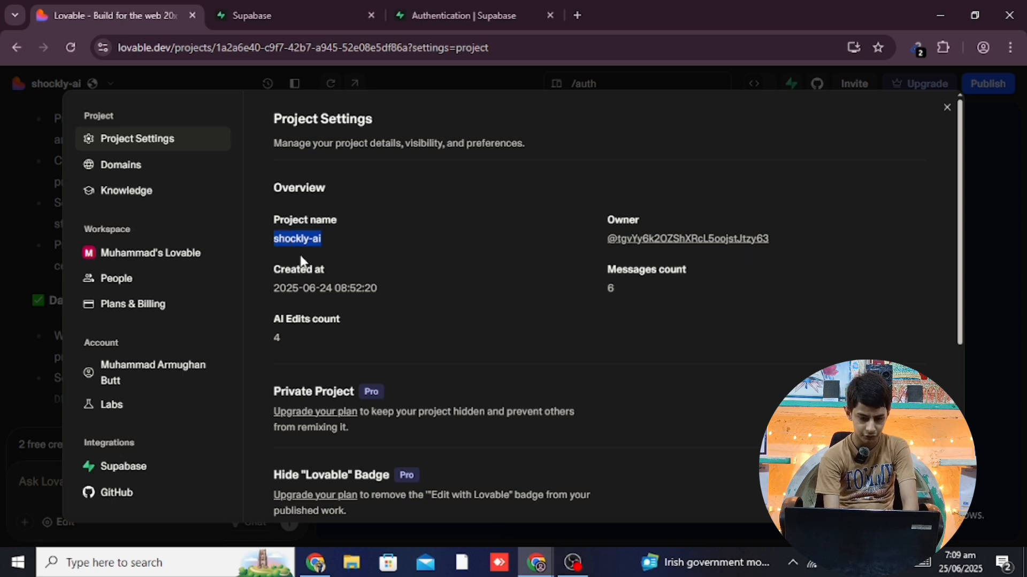
pyautogui.click(289, 239)
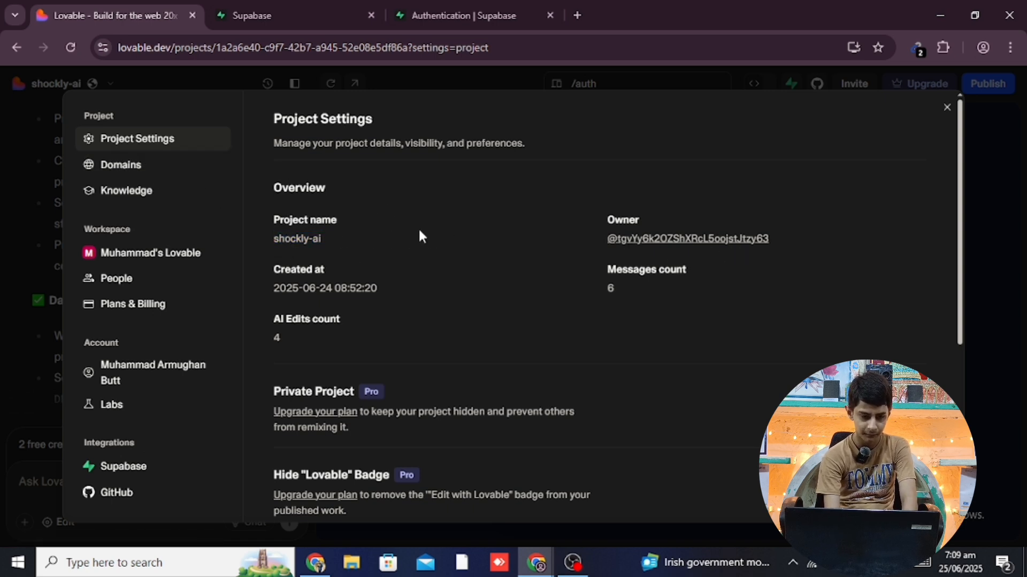
pyautogui.click(138, 173)
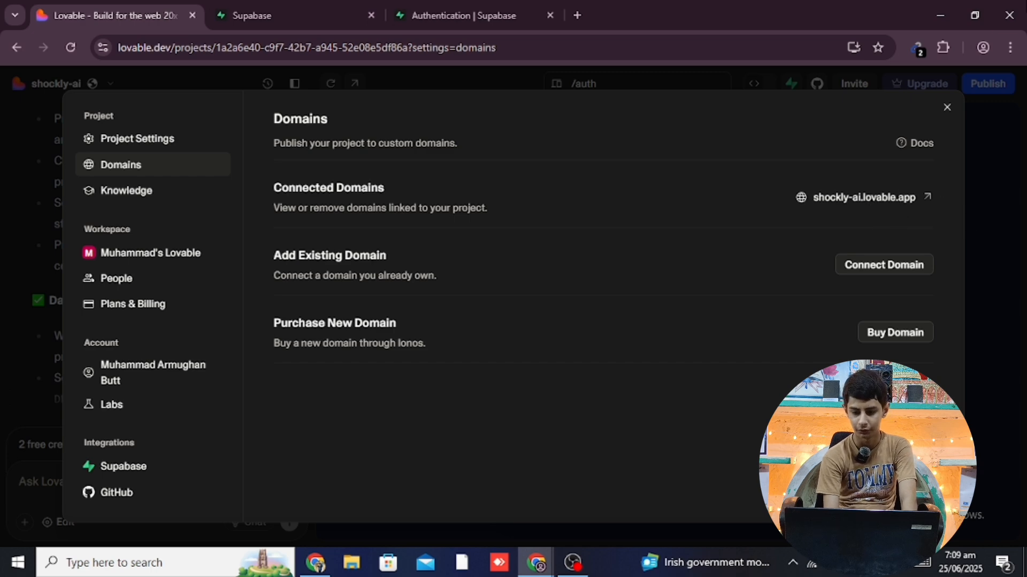
pyautogui.click(946, 108)
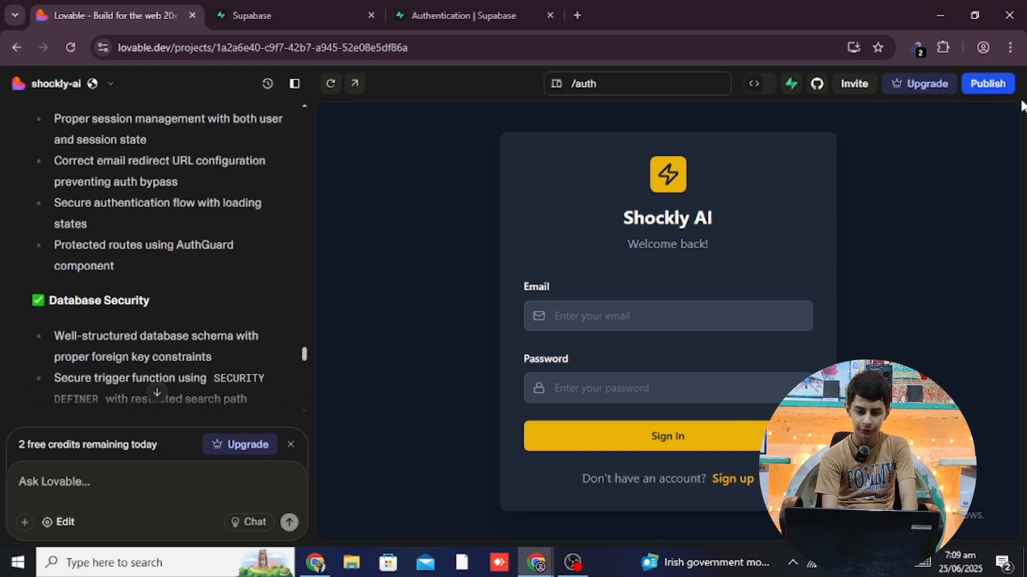
# Republish the app with Update and drag the shockly-ai.lovable.app link toward the browser
pyautogui.click(989, 84)
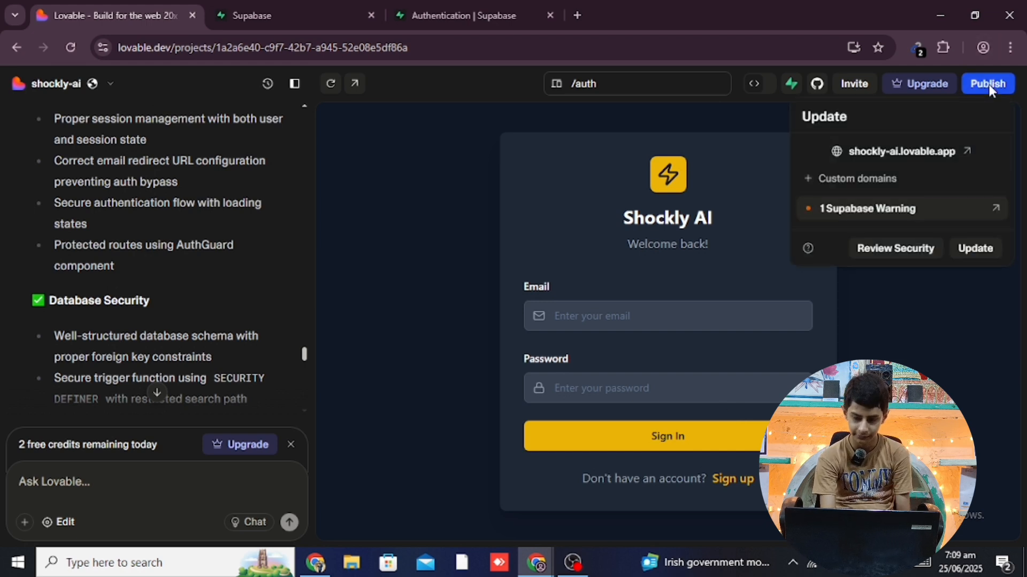
pyautogui.click(984, 250)
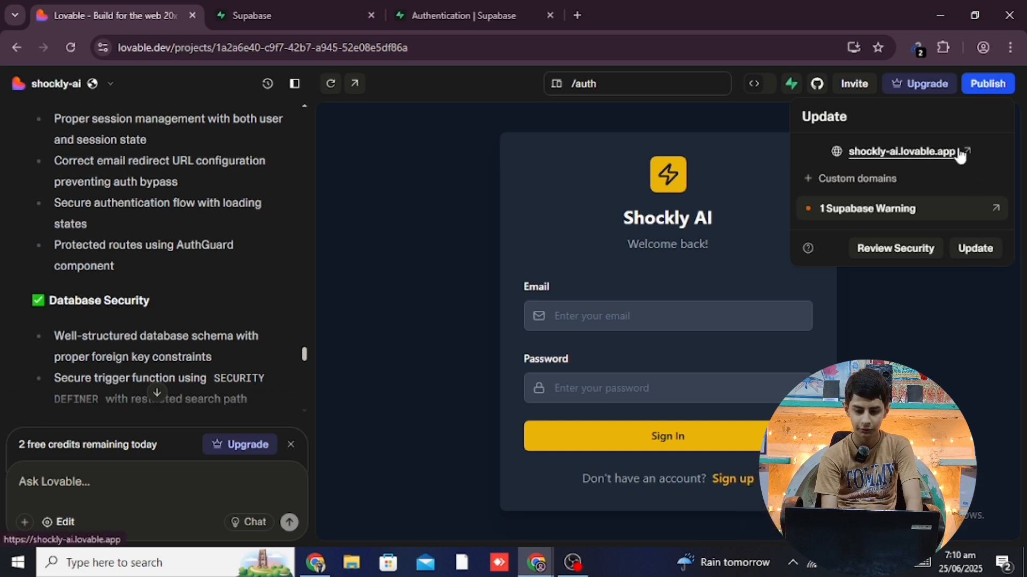
pyautogui.moveTo(960, 165); pyautogui.dragTo(919, 156)
# Copy the shockly-ai.lovable.app address and load it in a new tab of the other browser window
pyautogui.click(927, 154)
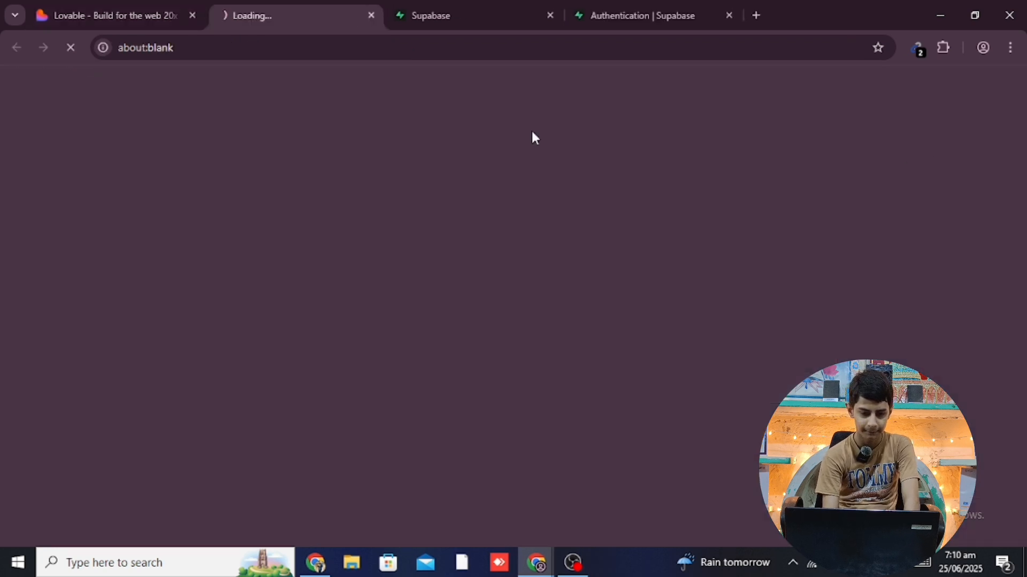
pyautogui.click(188, 47)
pyautogui.tripleClick(188, 47)
pyautogui.hotkey('ctrl', 'c')
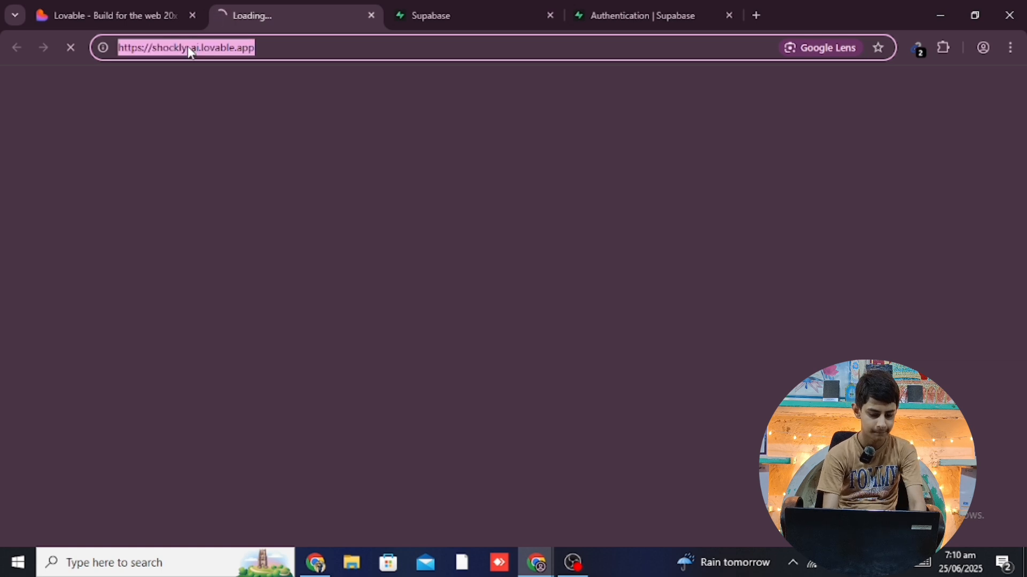
pyautogui.click(316, 563)
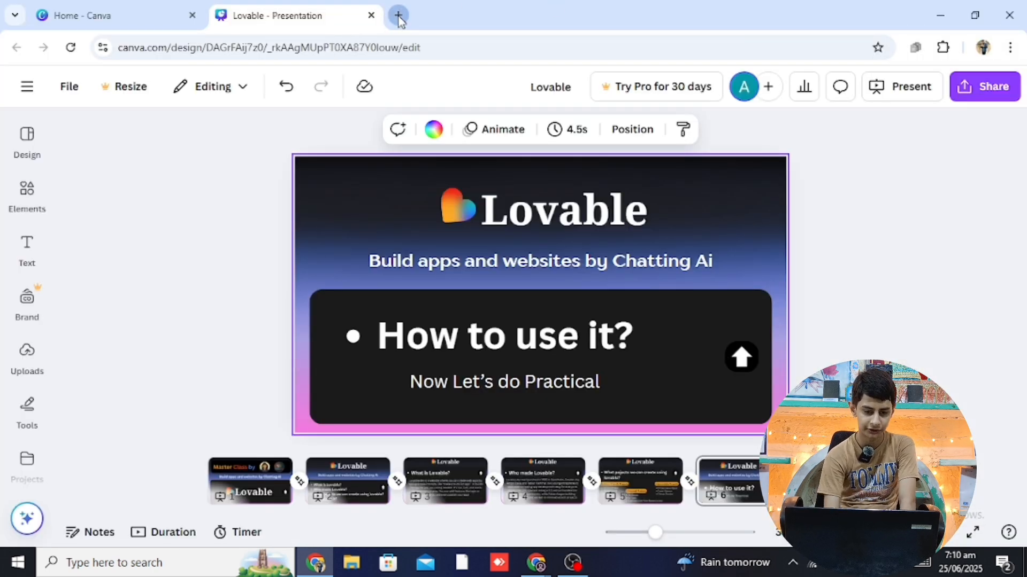
pyautogui.click(399, 17)
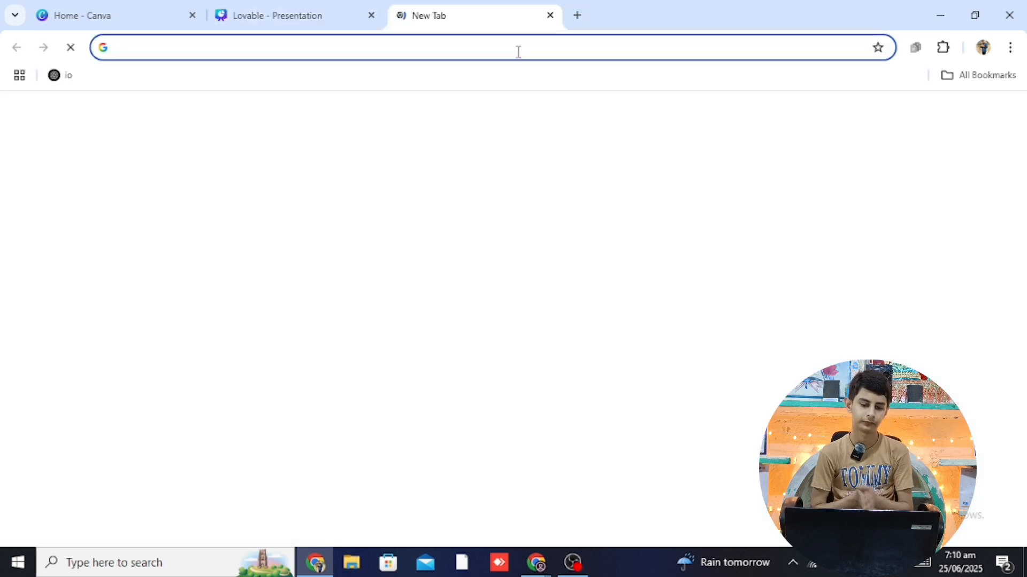
pyautogui.hotkey('ctrl', 'v')
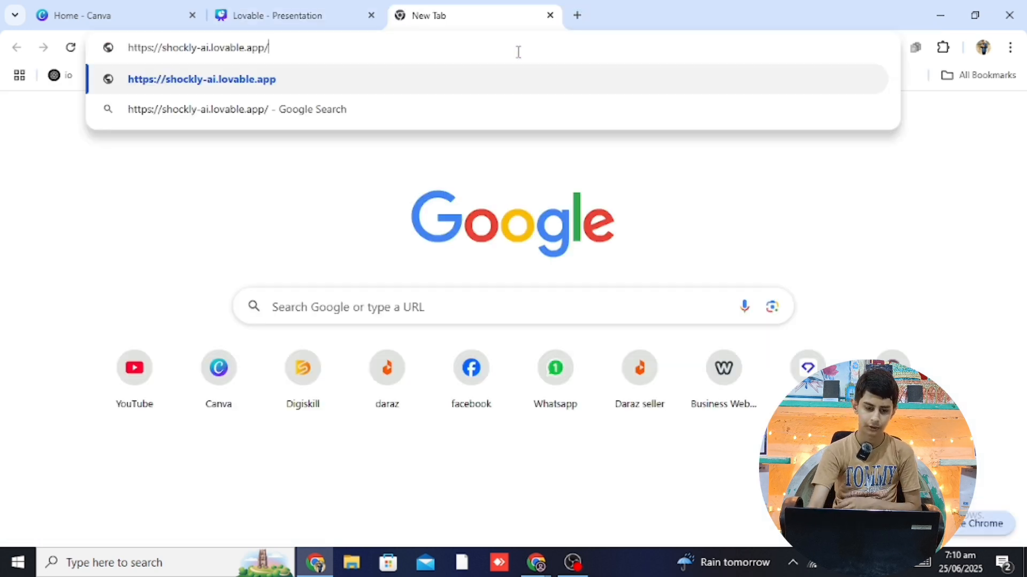
pyautogui.press('Return')
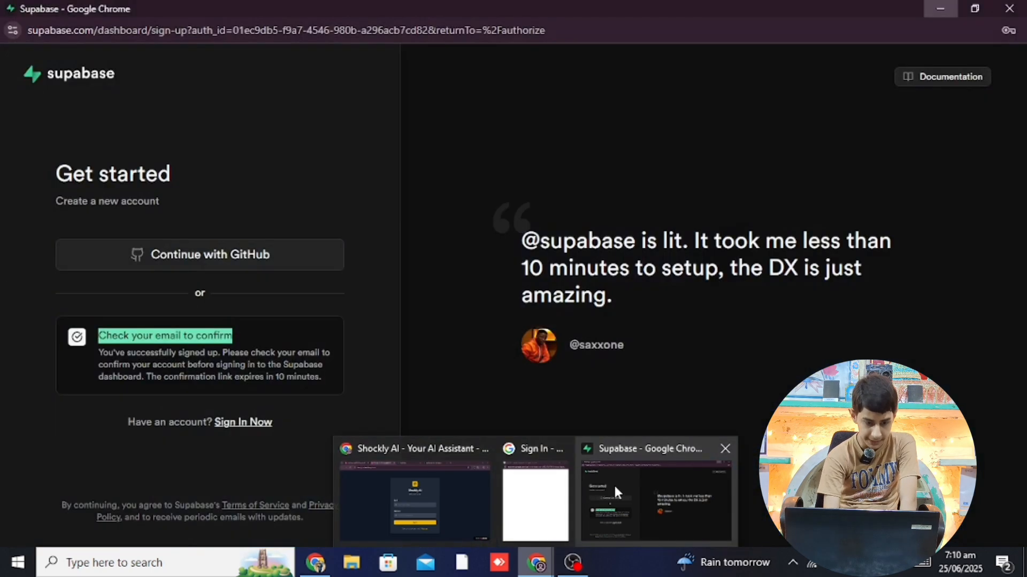
# Close the Supabase sign-up window and reopen the Shockly-ai Authentication Users page, still 0 users
pyautogui.click(614, 484)
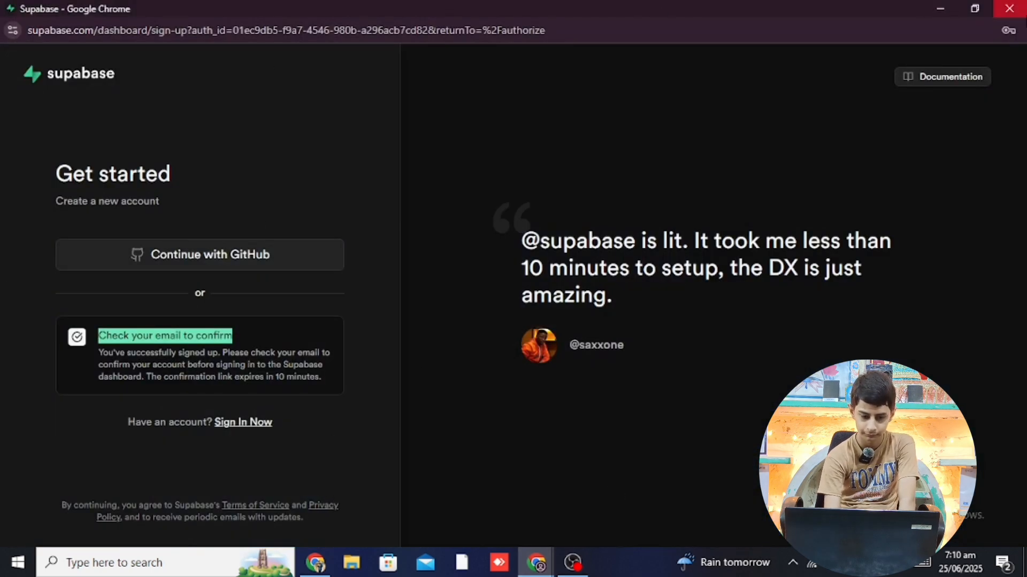
pyautogui.click(1009, 8)
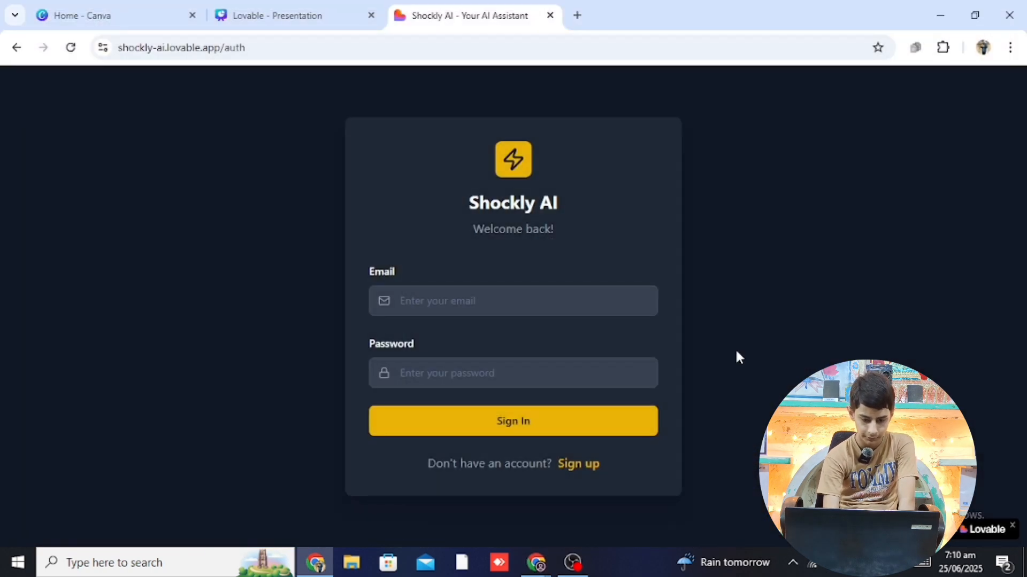
pyautogui.moveTo(533, 571)
pyautogui.click(502, 498)
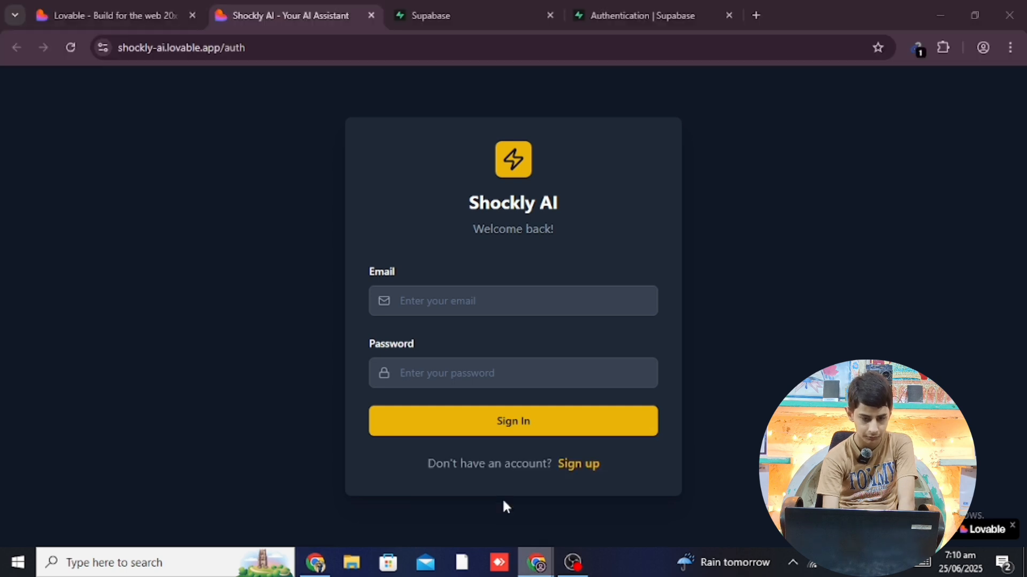
pyautogui.click(491, 8)
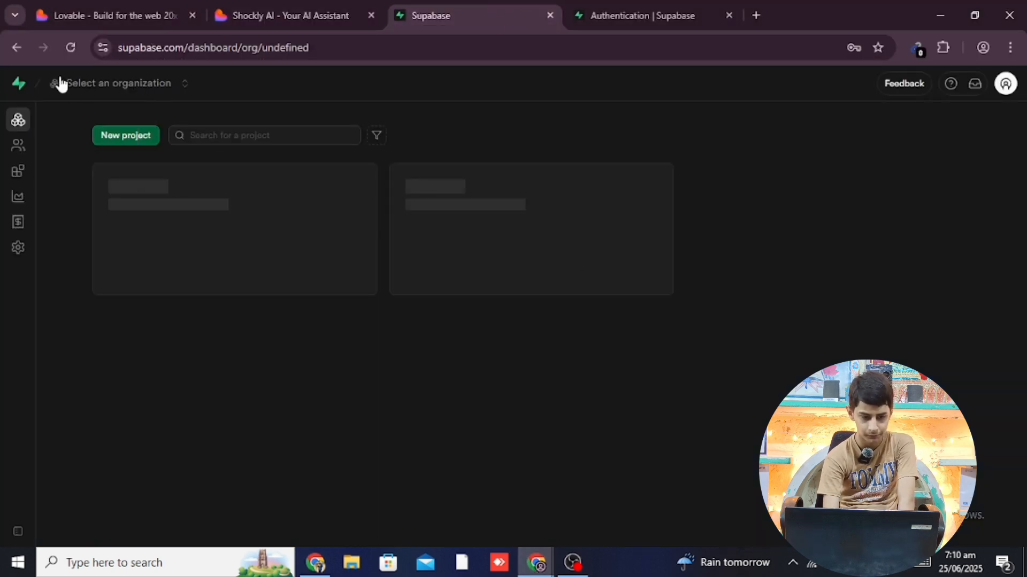
pyautogui.click(18, 89)
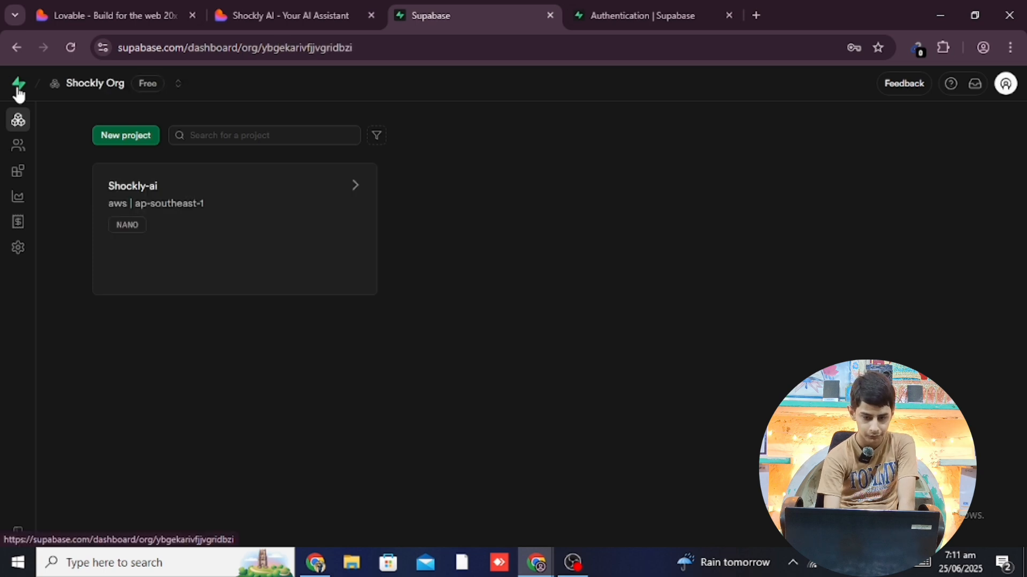
pyautogui.click(649, 12)
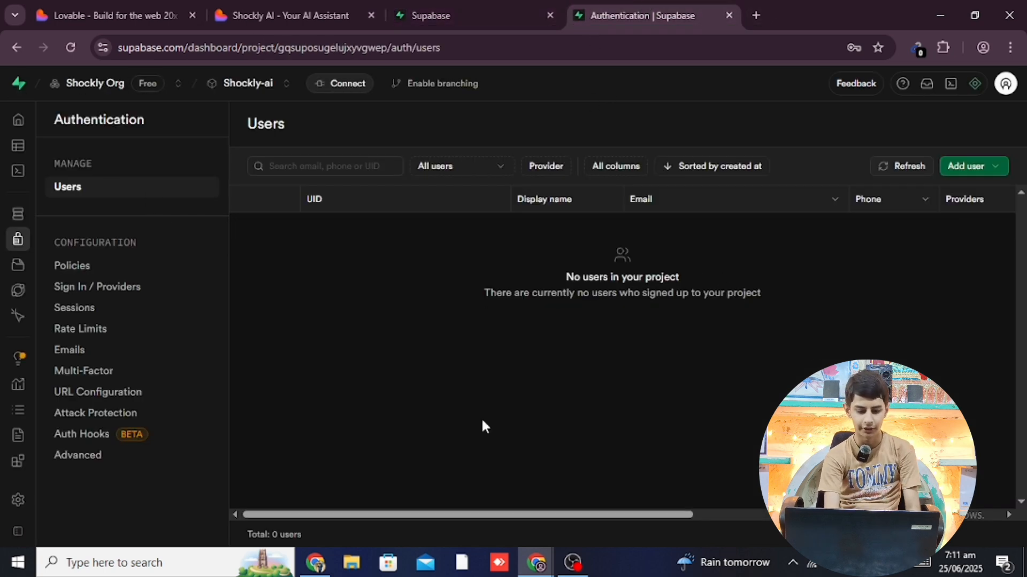
# Try signing in on the live site with the saved email and a password; it fails as invalid
pyautogui.click(316, 564)
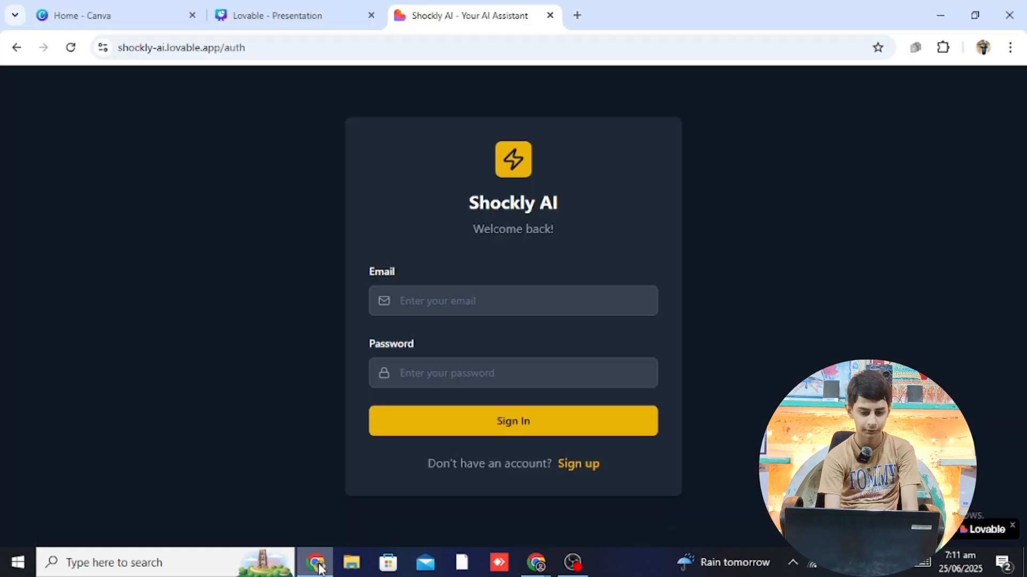
pyautogui.click(508, 294)
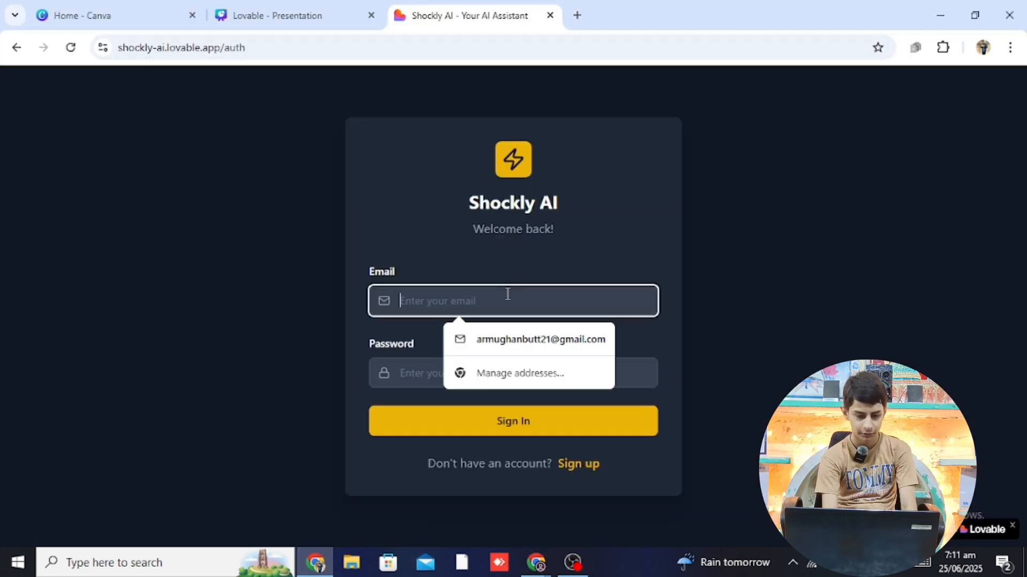
pyautogui.click(516, 340)
pyautogui.click(511, 372)
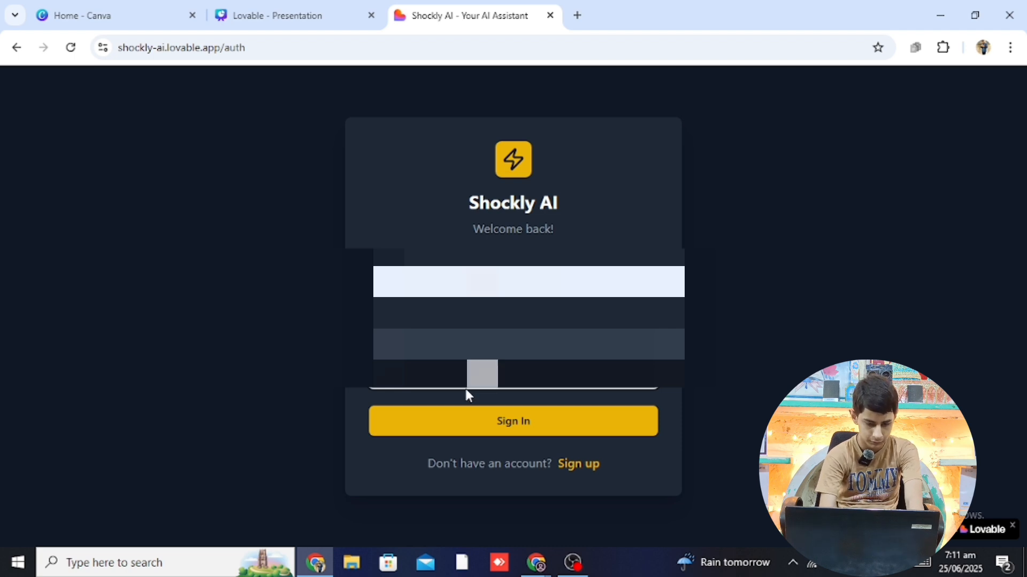
pyautogui.write('••••••••')
pyautogui.press('Return')
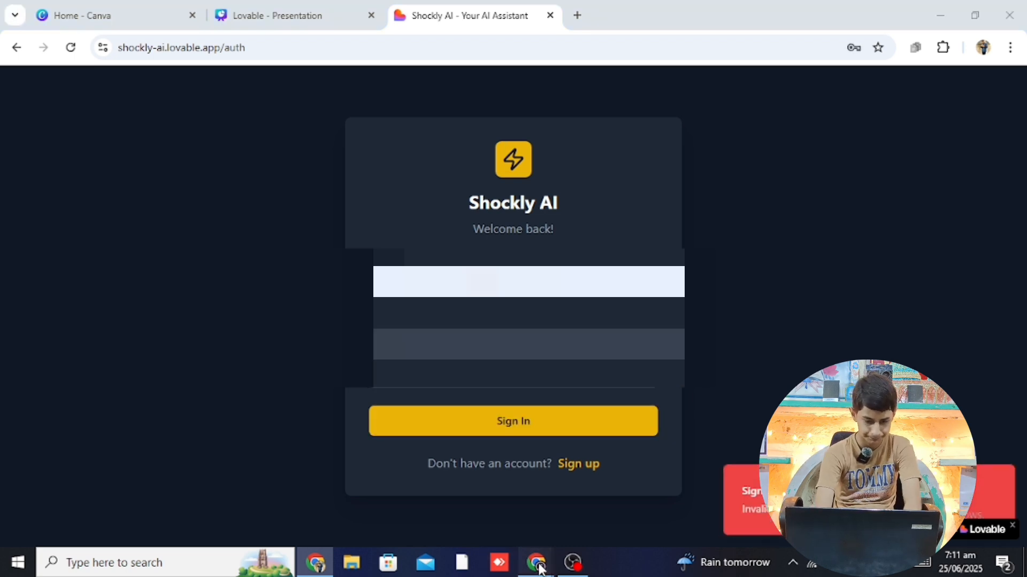
pyautogui.moveTo(535, 562)
pyautogui.click(553, 515)
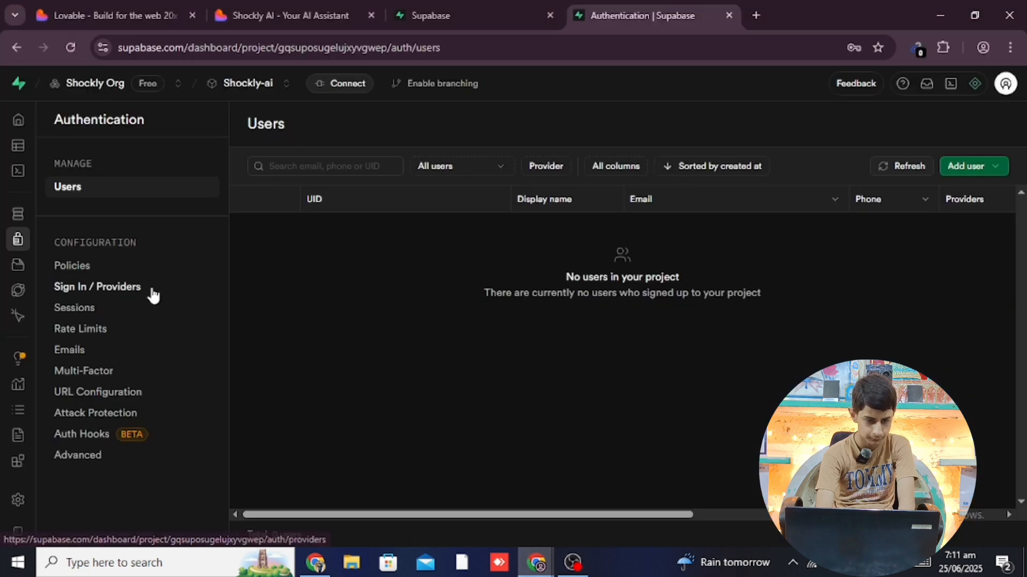
# Back in the shockly-ai chat, check credit usage: 3 of 5 daily credits used, 2 remaining
pyautogui.click(112, 1)
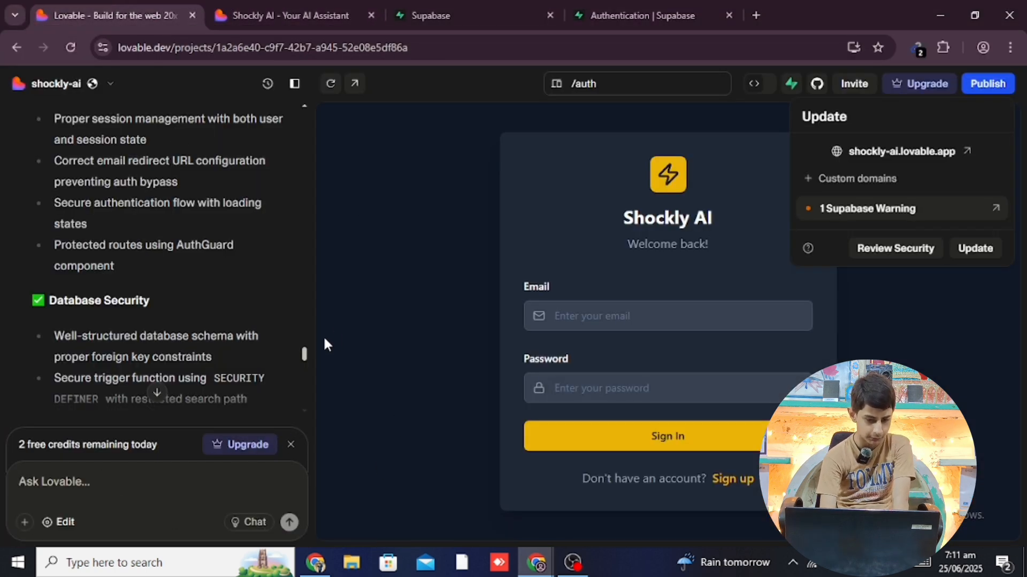
pyautogui.moveTo(304, 354); pyautogui.dragTo(301, 413)
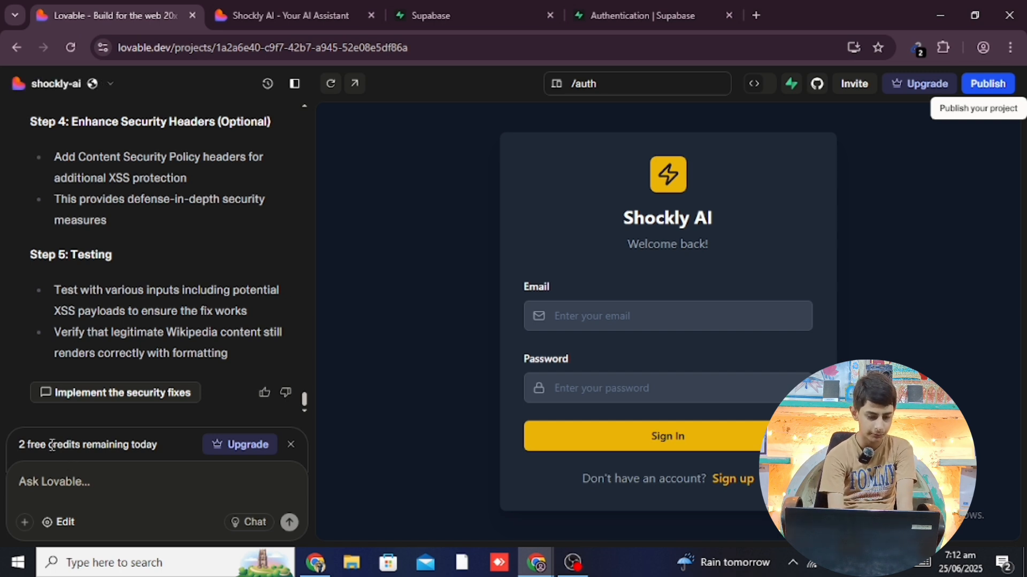
pyautogui.moveTo(18, 445); pyautogui.dragTo(184, 441)
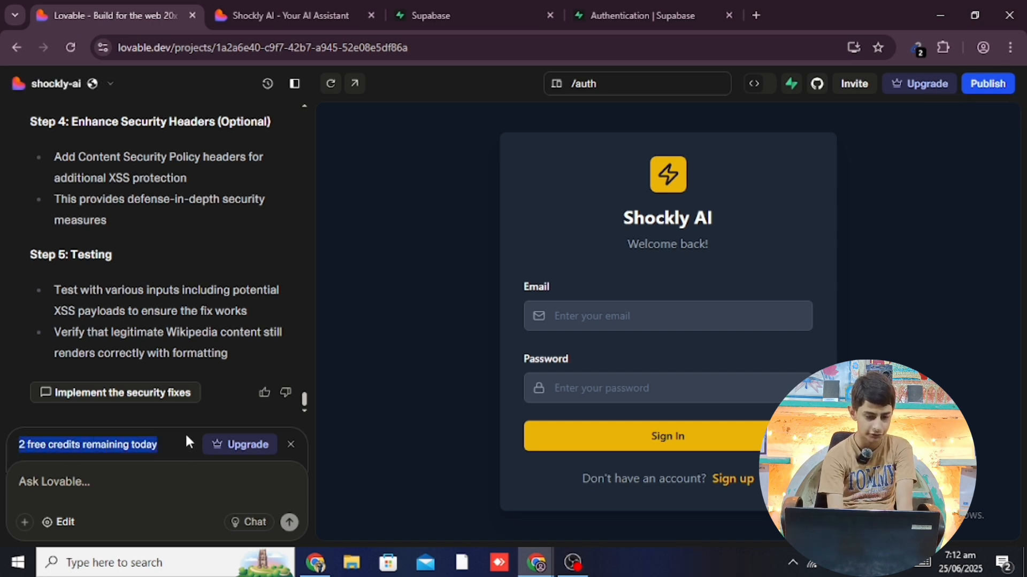
pyautogui.click(73, 85)
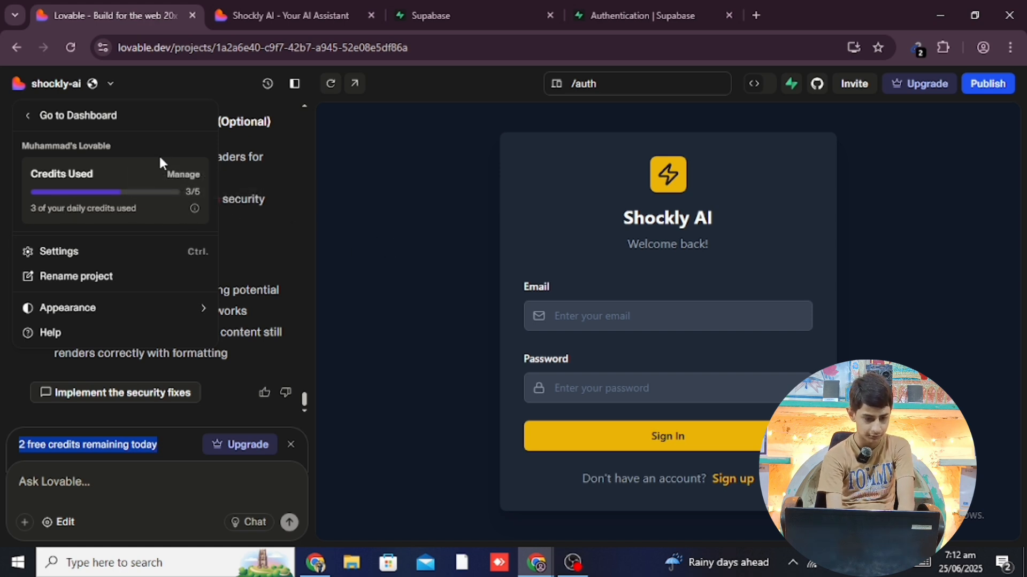
pyautogui.click(61, 478)
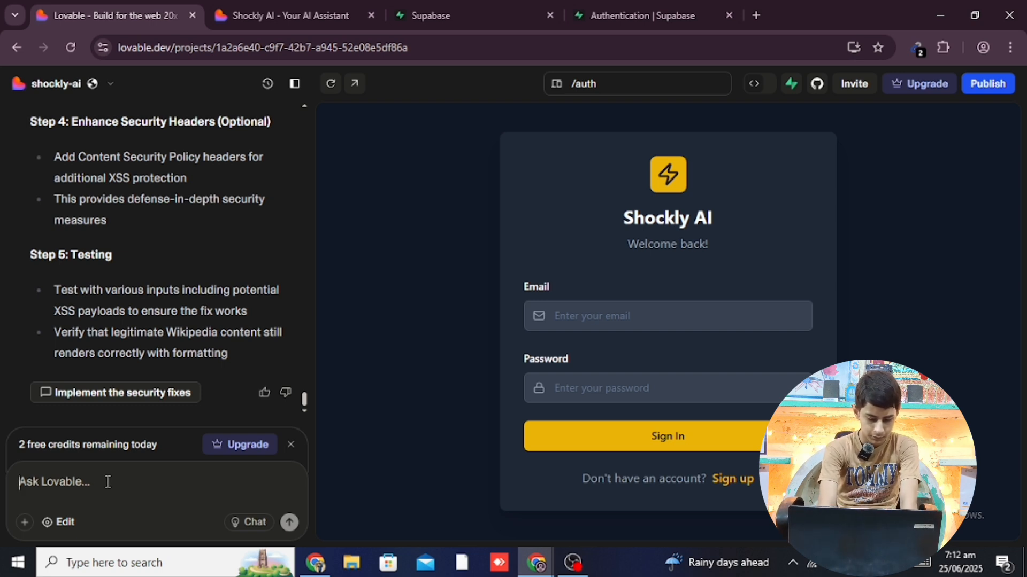
# Send the message 'the sign up and sign in options design is good but it is not working'
pyautogui.write('the ')
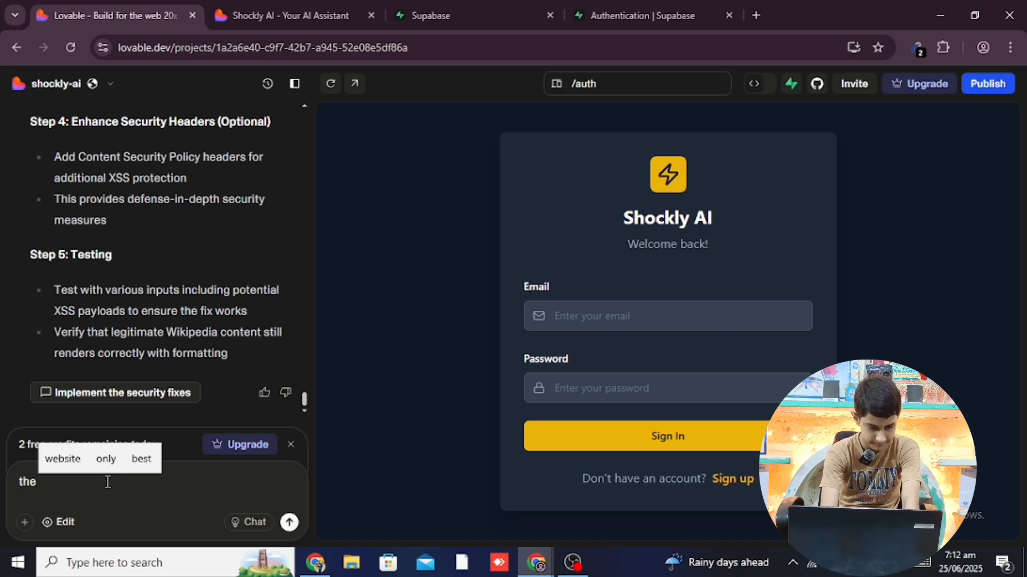
pyautogui.write('s')
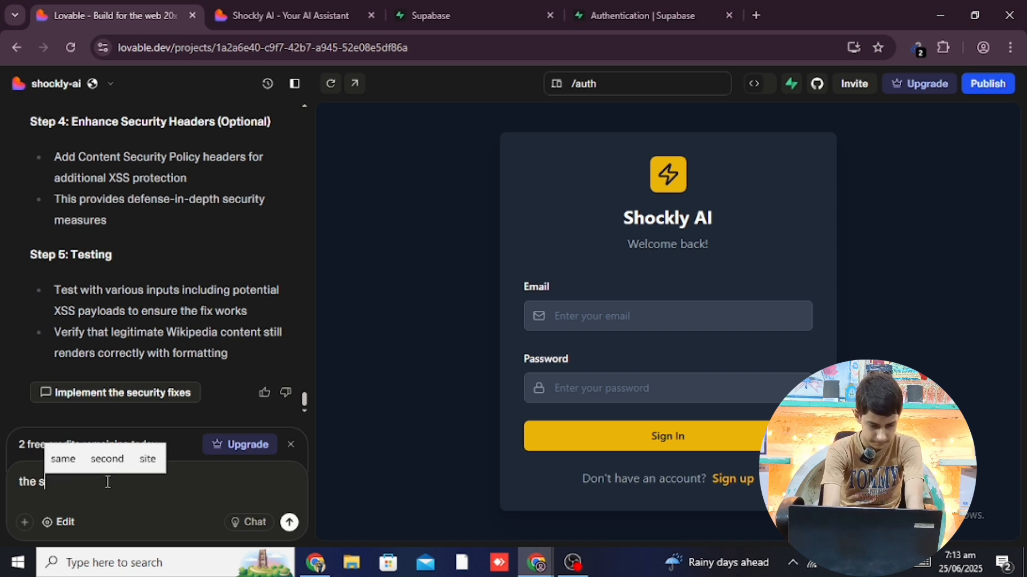
pyautogui.write('ign up and ')
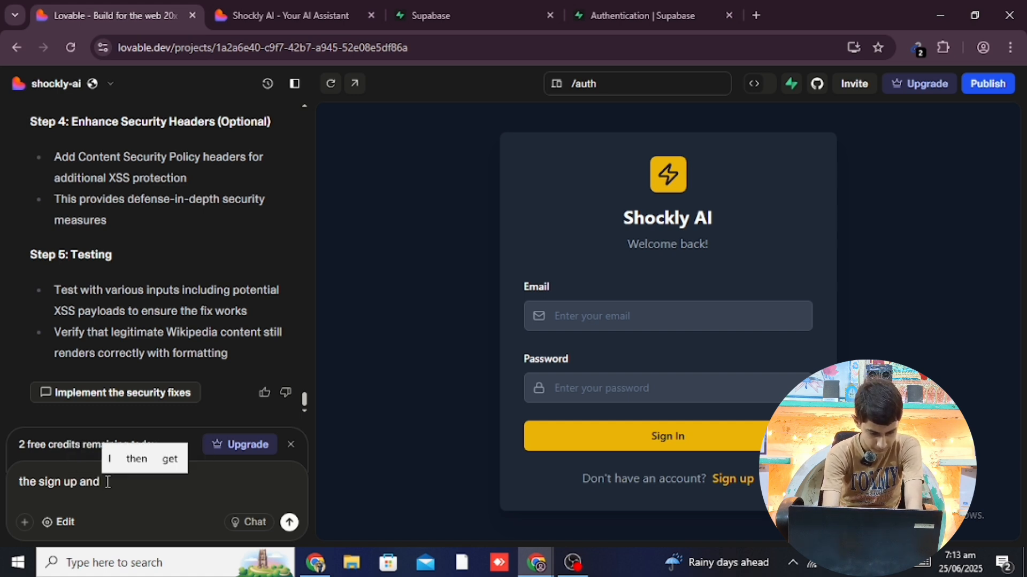
pyautogui.write('sign')
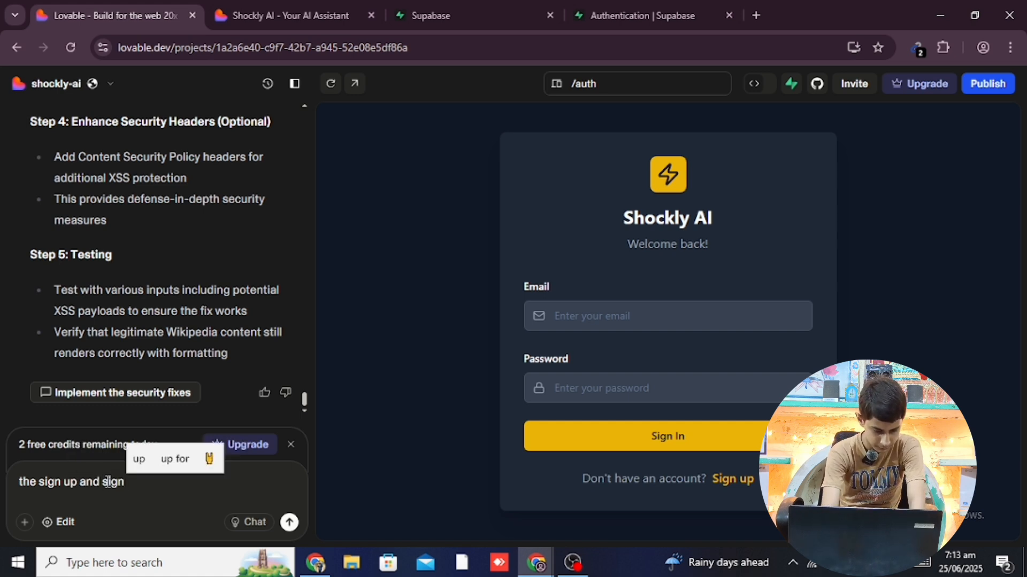
pyautogui.write(' in ')
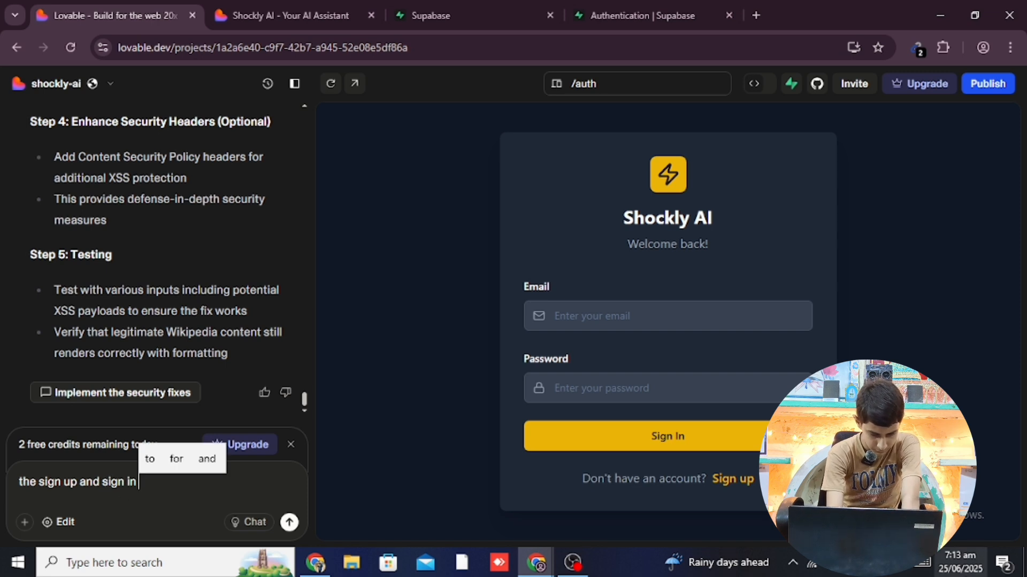
pyautogui.write('options')
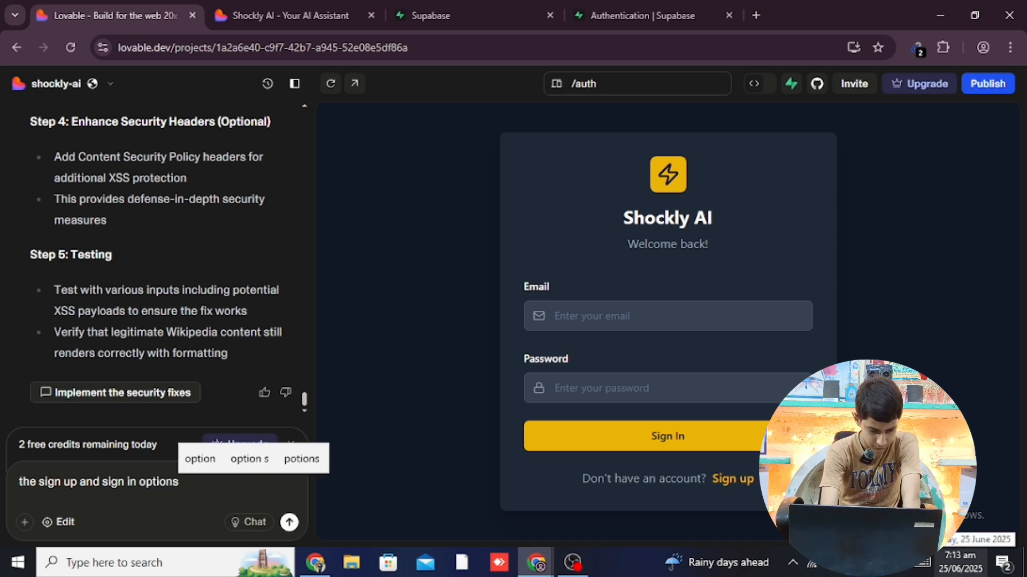
pyautogui.write(' des')
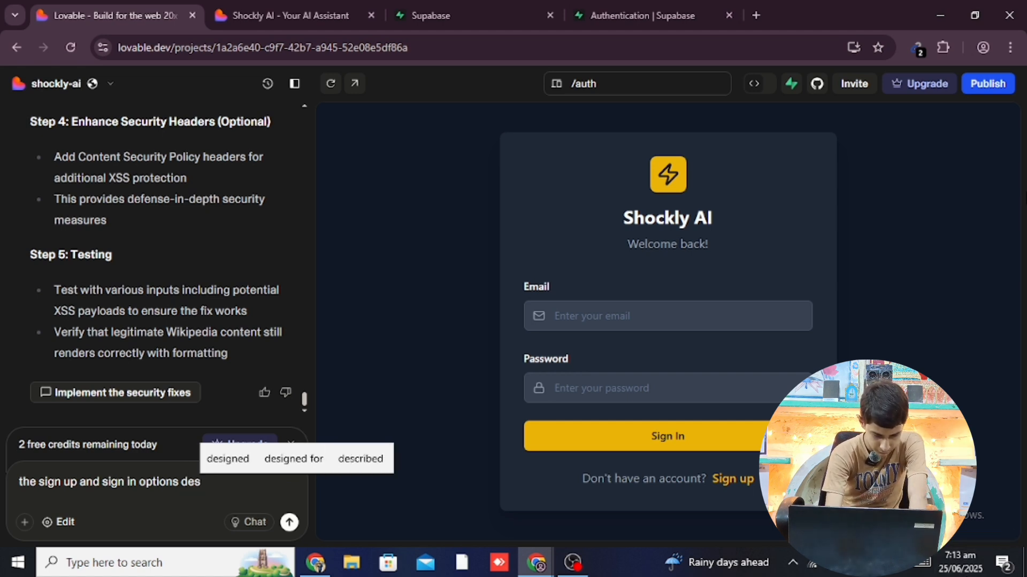
pyautogui.write('ign o')
pyautogui.press('BackSpace')
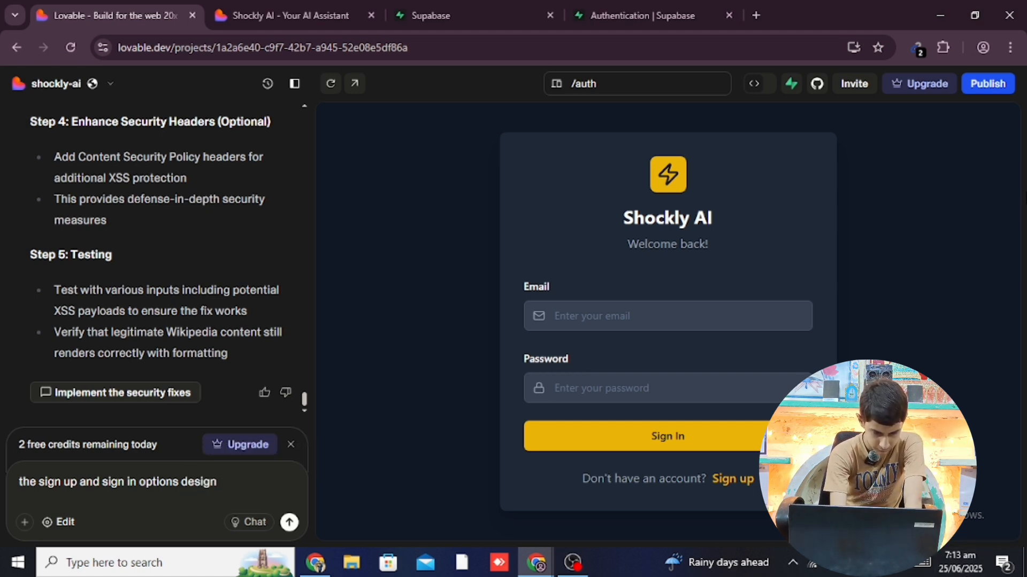
pyautogui.write('is')
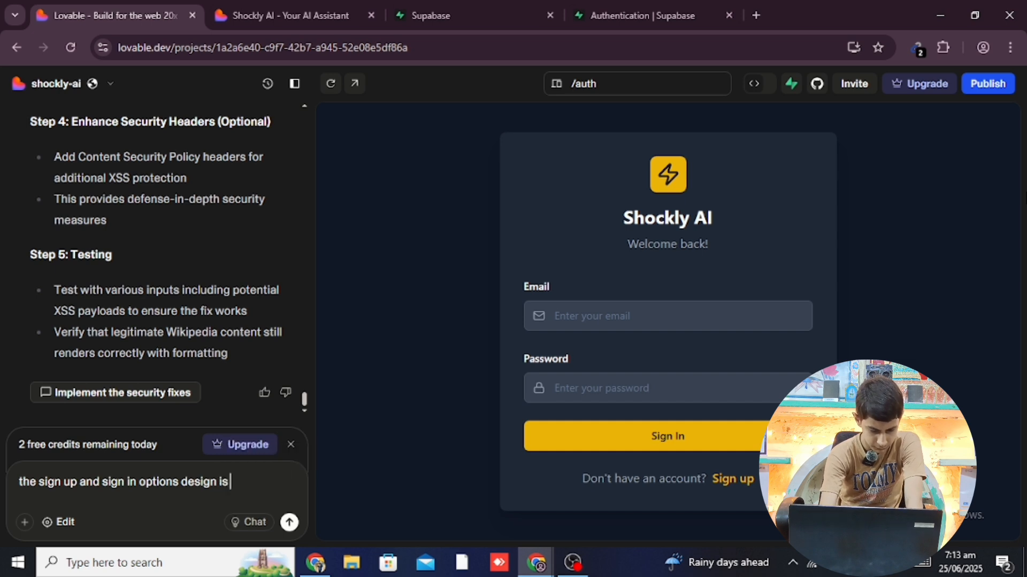
pyautogui.write(' good ')
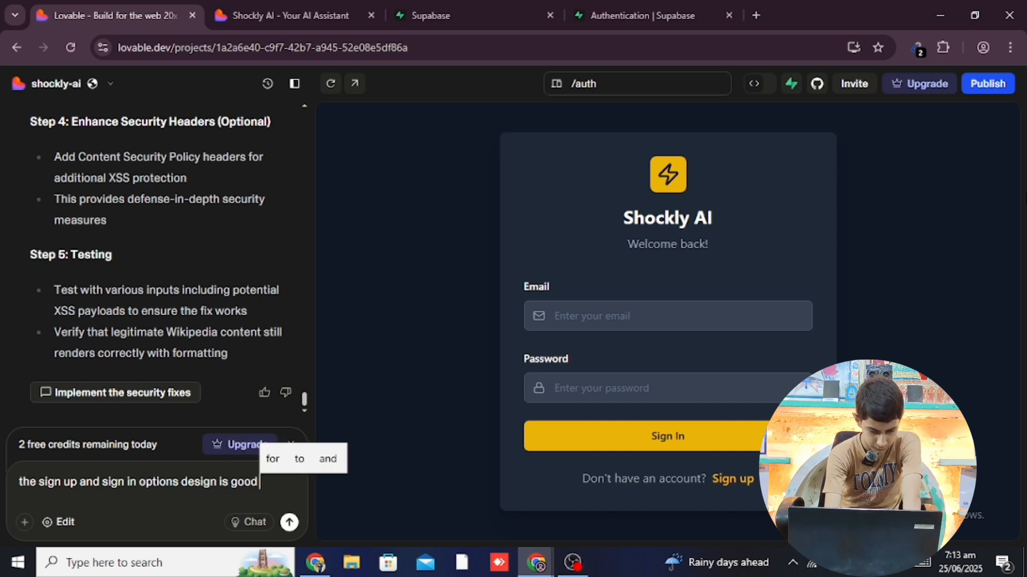
pyautogui.write('but the')
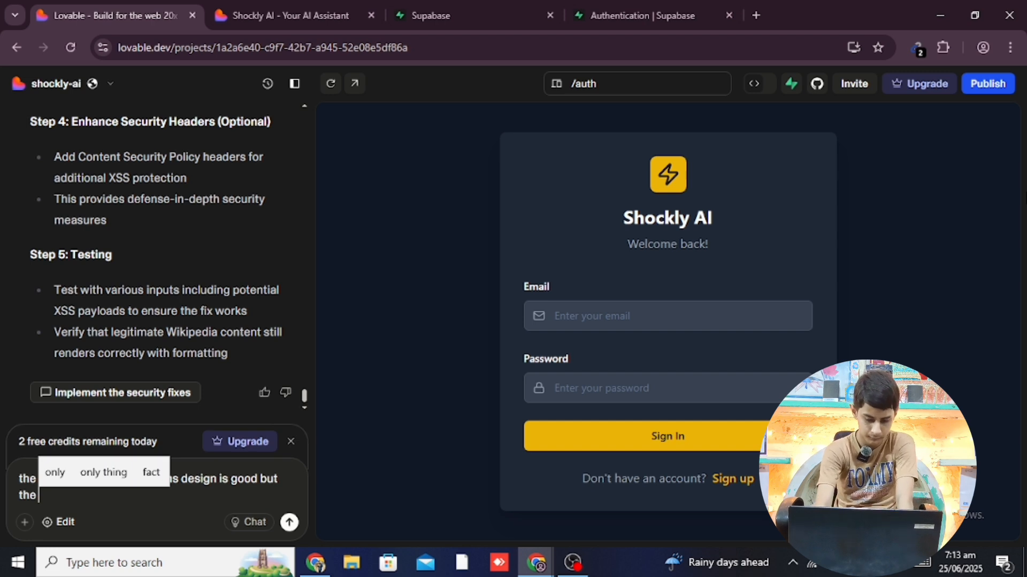
pyautogui.press('BackSpace')
pyautogui.press('BackSpace')
pyautogui.press('BackSpace')
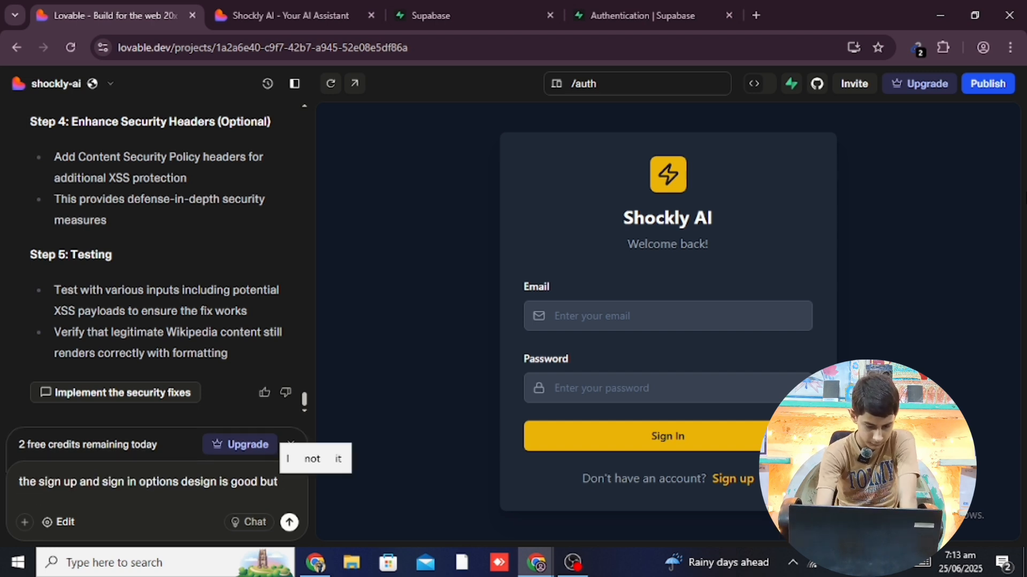
pyautogui.write('i')
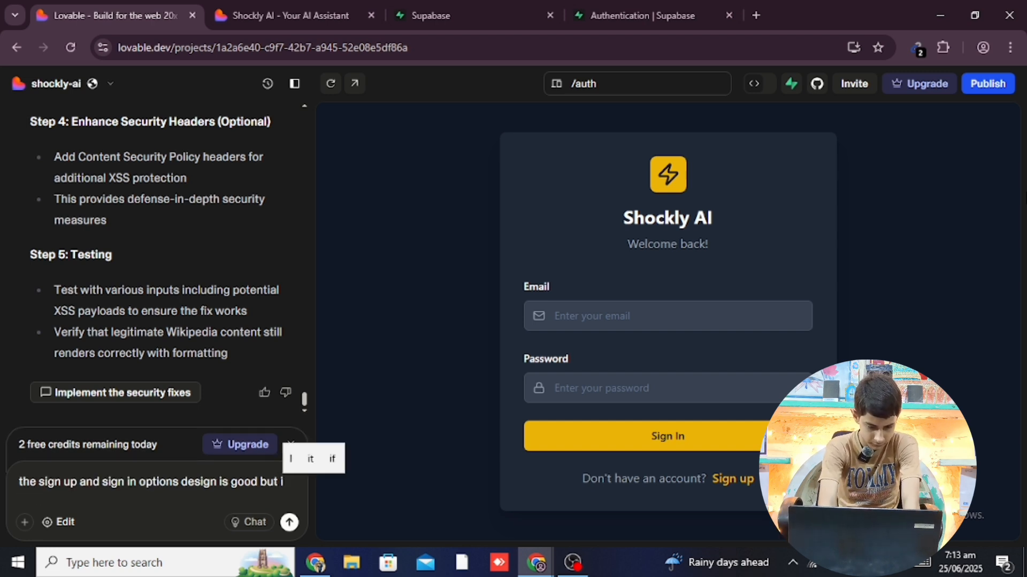
pyautogui.write('t t')
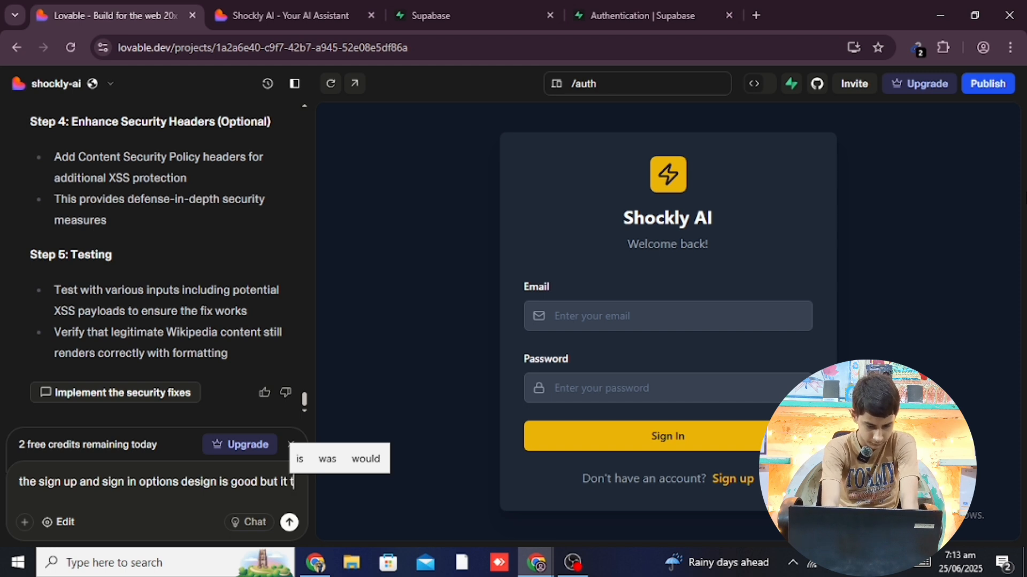
pyautogui.press('BackSpace')
pyautogui.write('i')
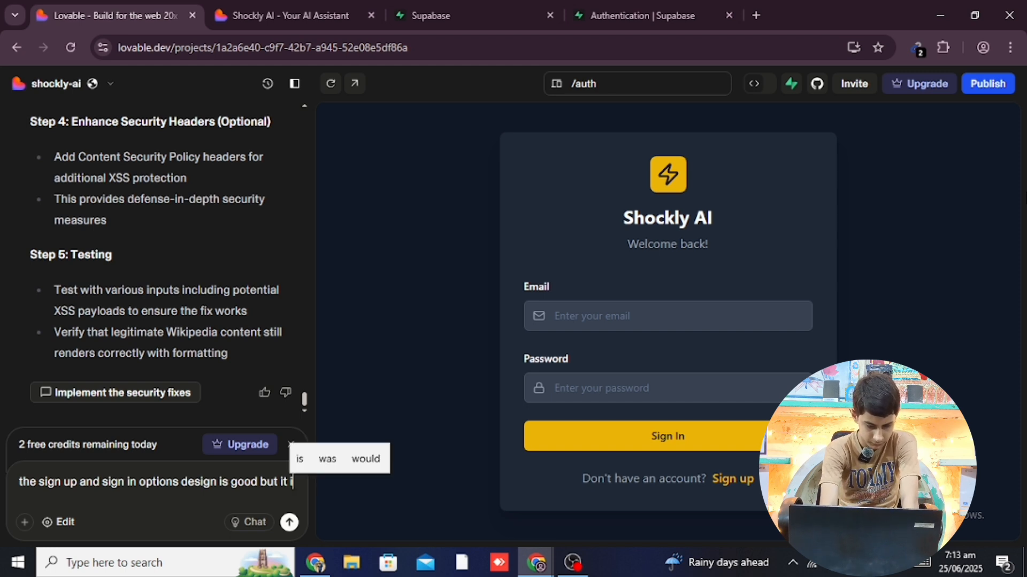
pyautogui.write('s not')
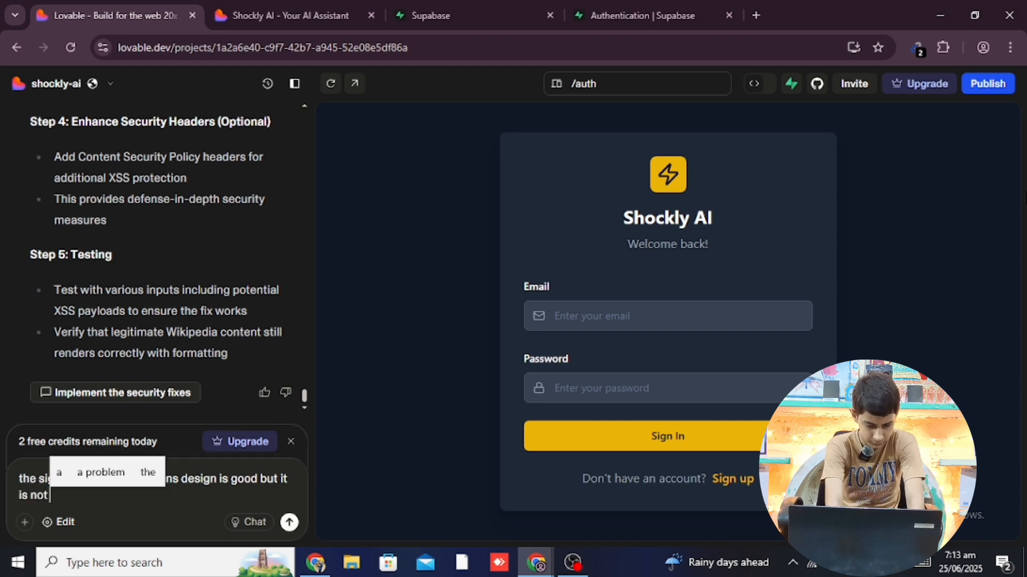
pyautogui.write(' woek')
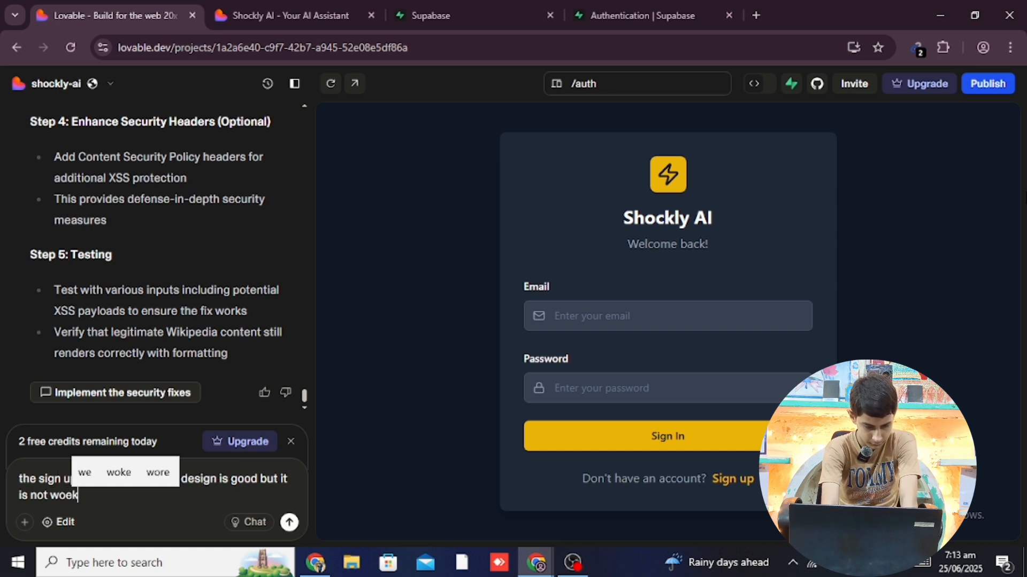
pyautogui.write('ing')
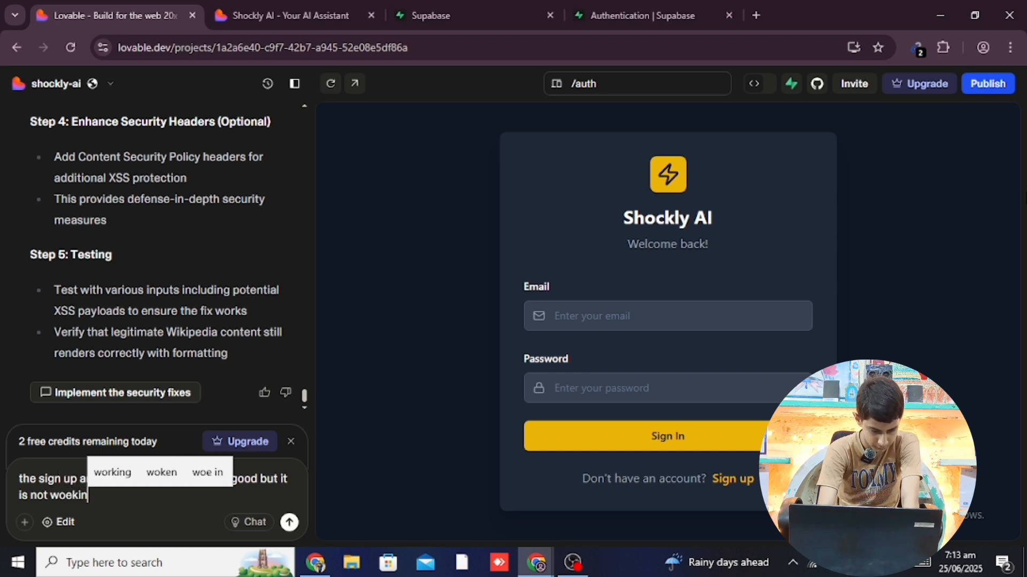
pyautogui.press('Left')
pyautogui.press('Left')
pyautogui.press('Left')
pyautogui.press('Left')
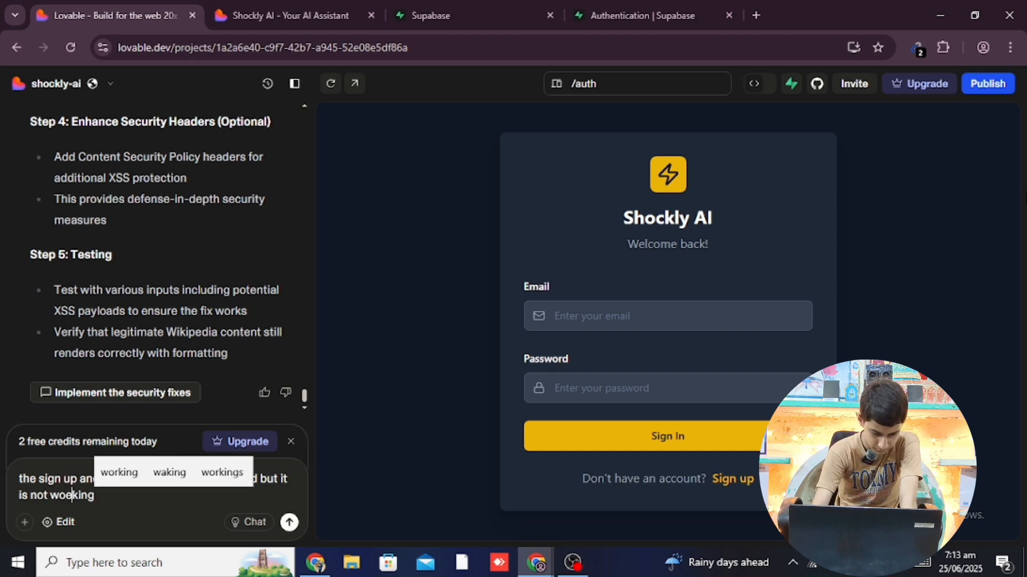
pyautogui.press('BackSpace')
pyautogui.write('o')
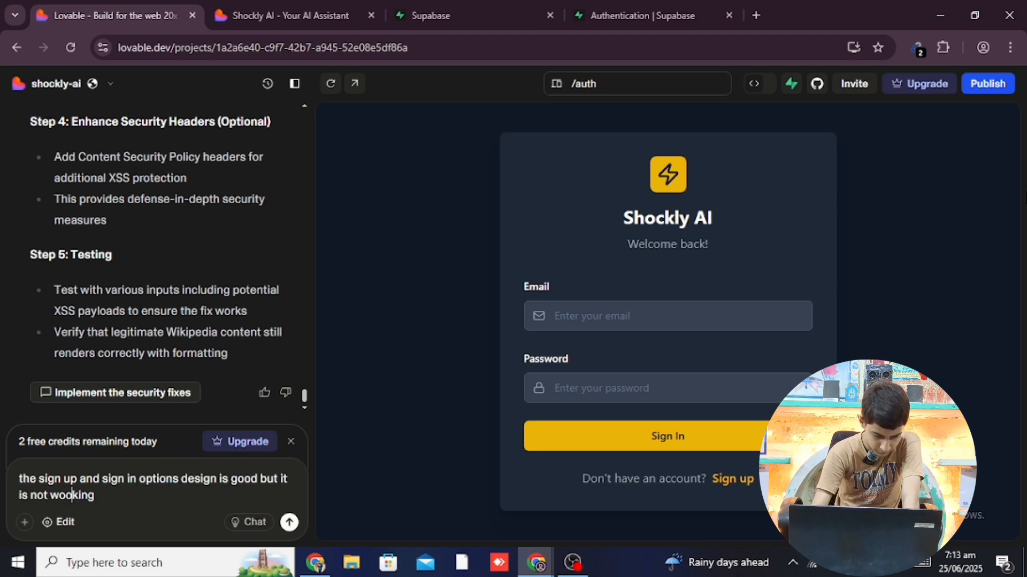
pyautogui.press('BackSpace')
pyautogui.write('r')
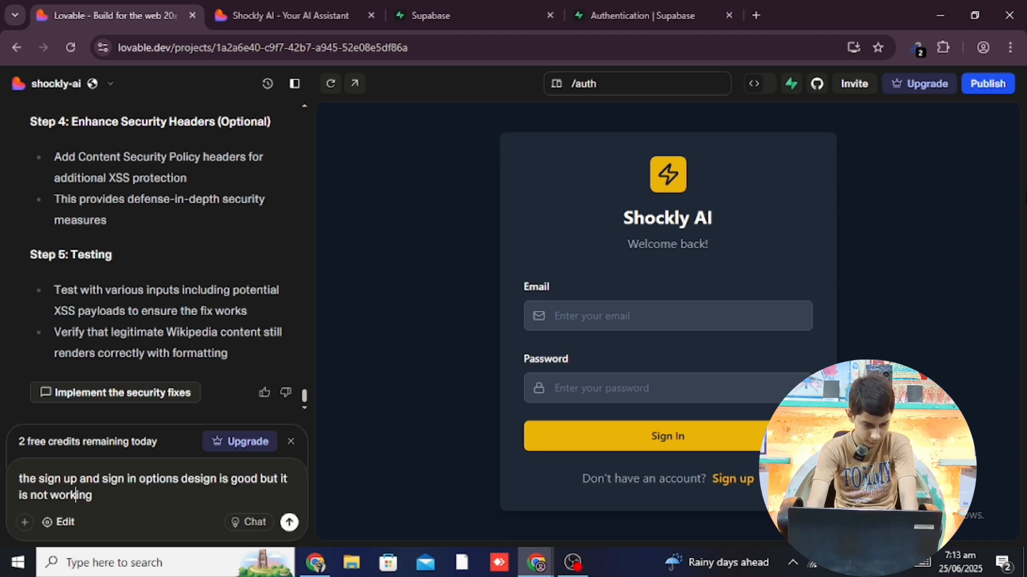
pyautogui.press('Right')
pyautogui.press('Right')
pyautogui.press('Right')
pyautogui.press('Right')
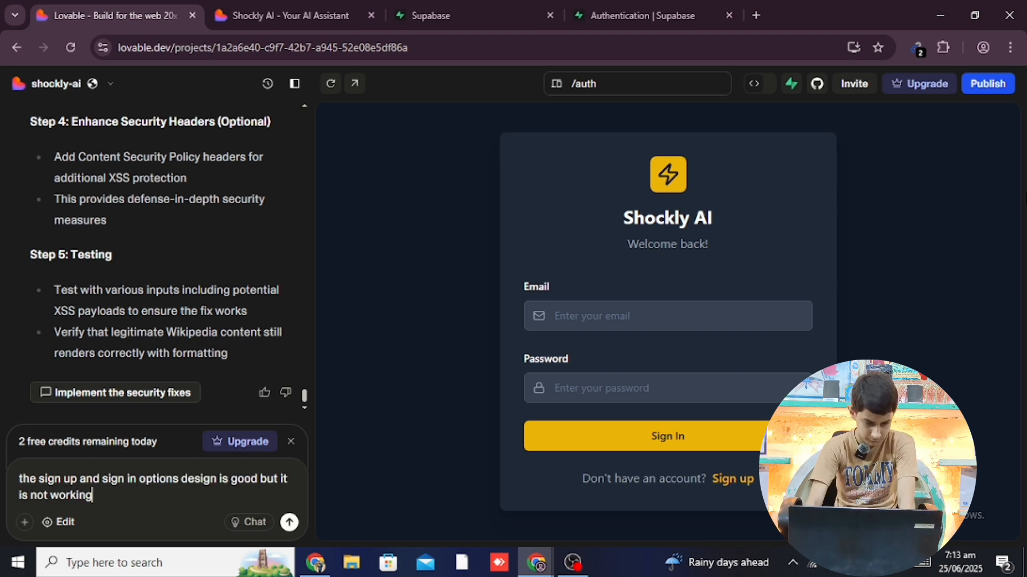
pyautogui.press('Return')
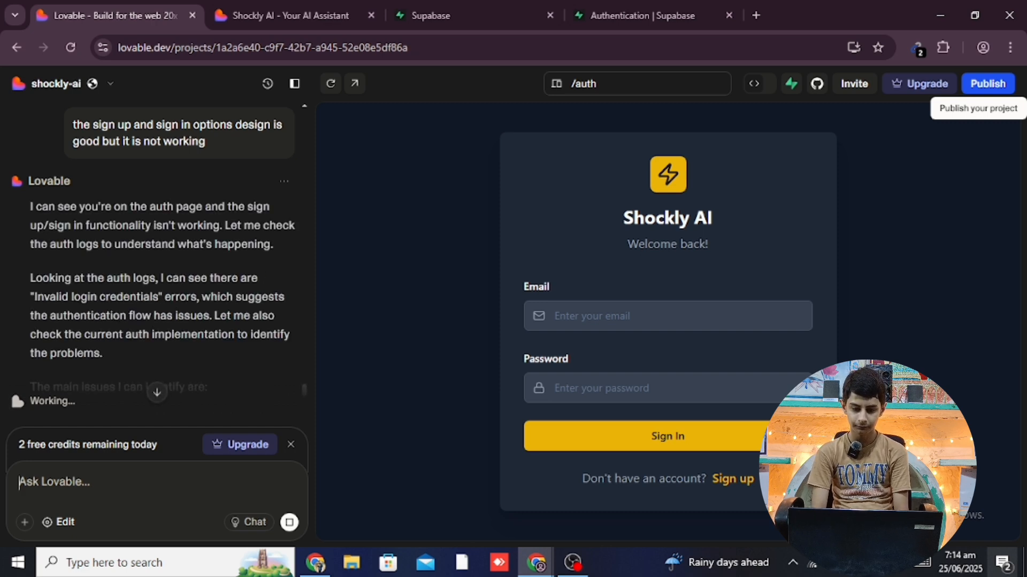
# Switch to the Supabase project and show its Authentication Users list
pyautogui.click(427, 14)
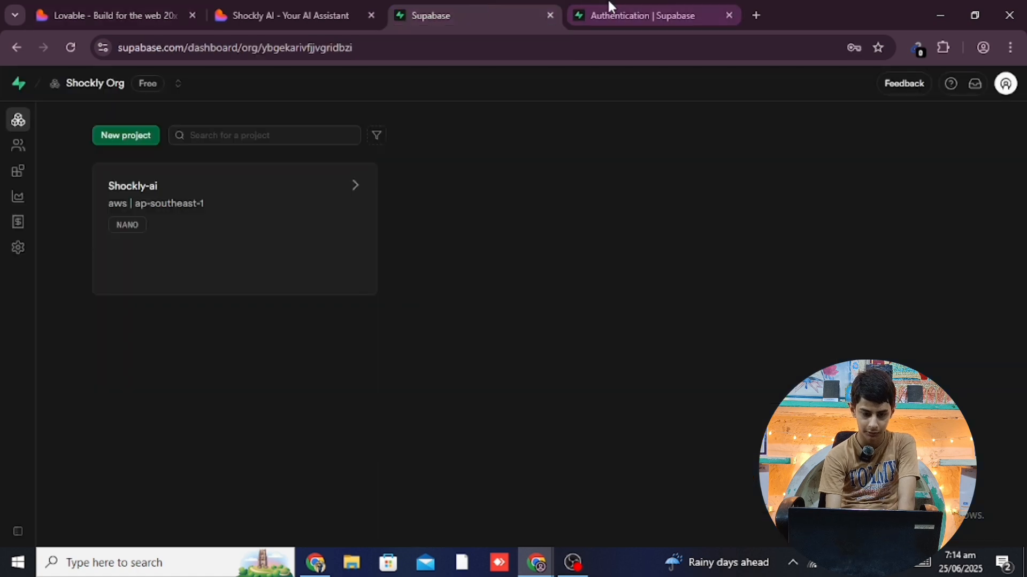
pyautogui.click(614, 6)
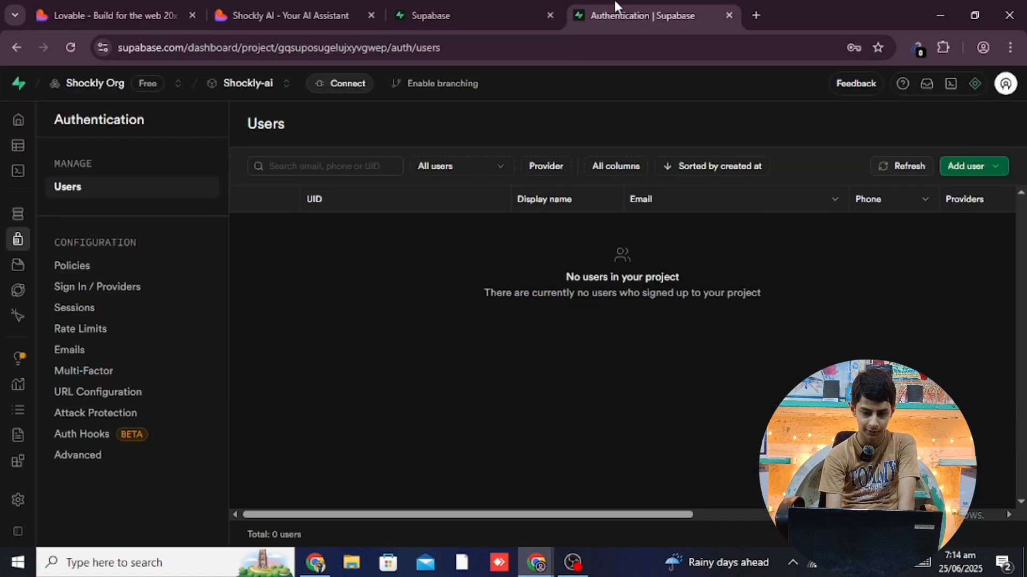
pyautogui.moveTo(17, 324)
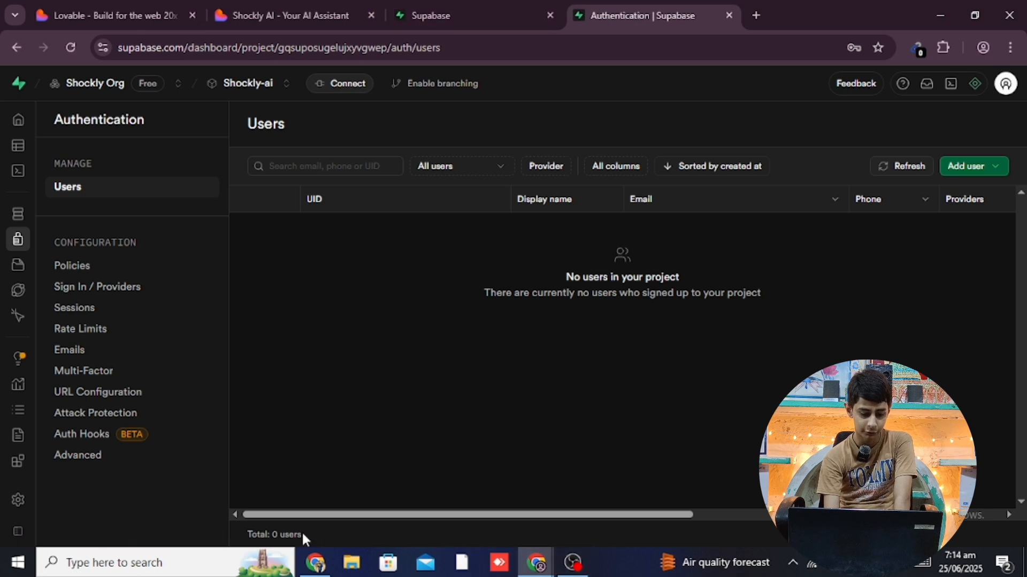
# Bring the Supabase window back and close the leftover Google sign-in popup
pyautogui.click(315, 563)
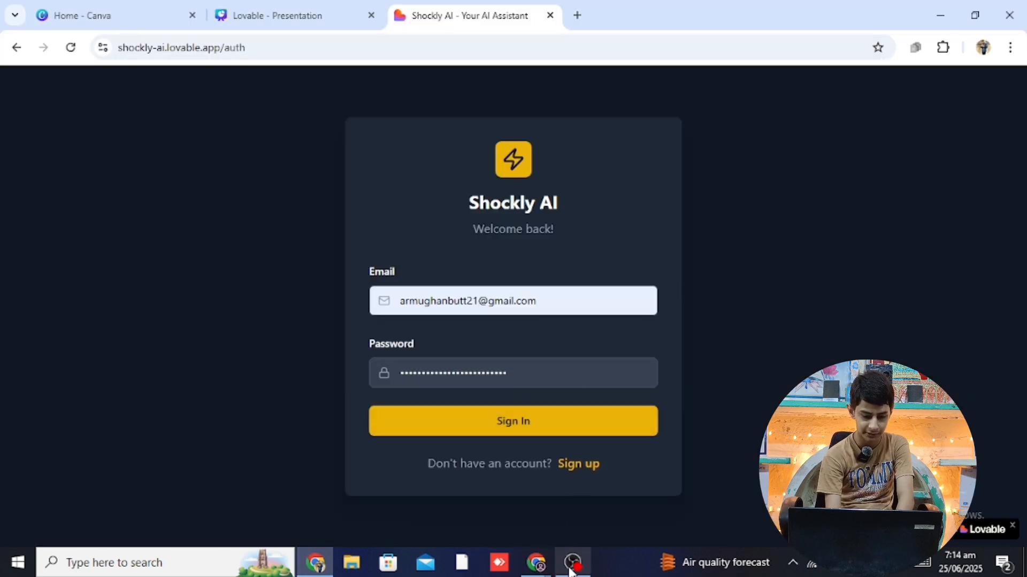
pyautogui.moveTo(538, 562)
pyautogui.click(536, 515)
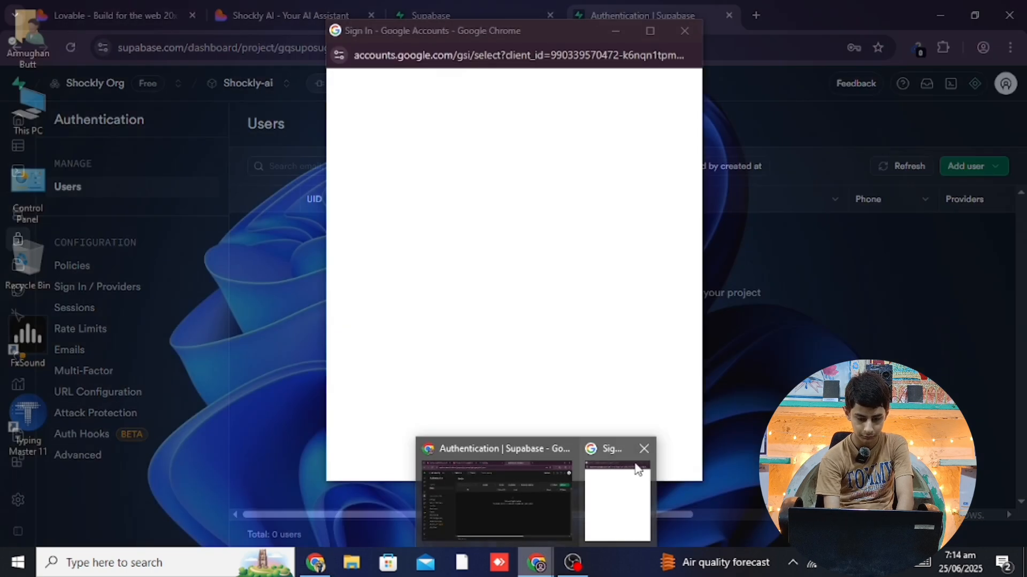
pyautogui.click(645, 449)
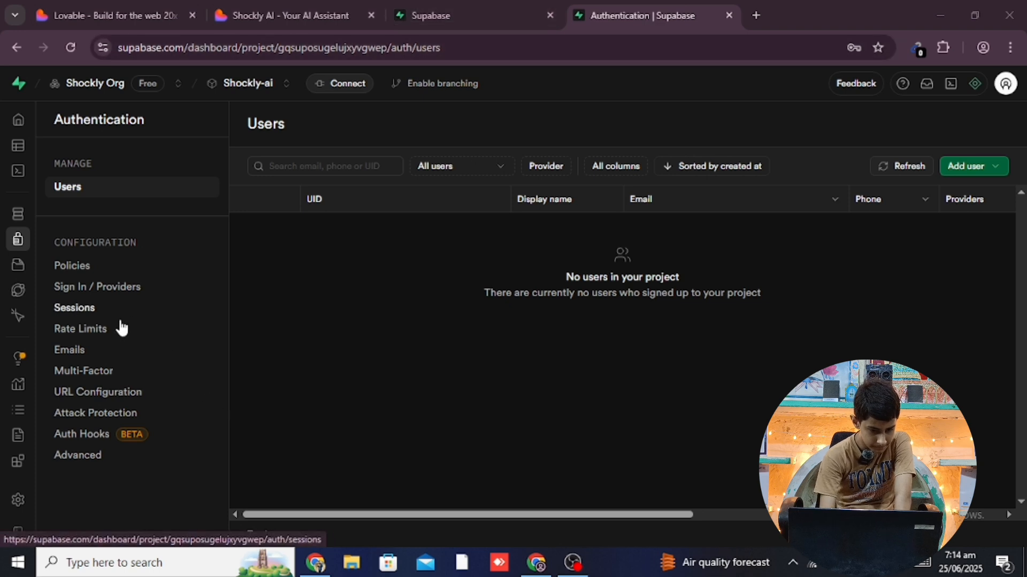
# Review the Confirm signup email template's subject in Authentication, leaving it unchanged
pyautogui.click(65, 351)
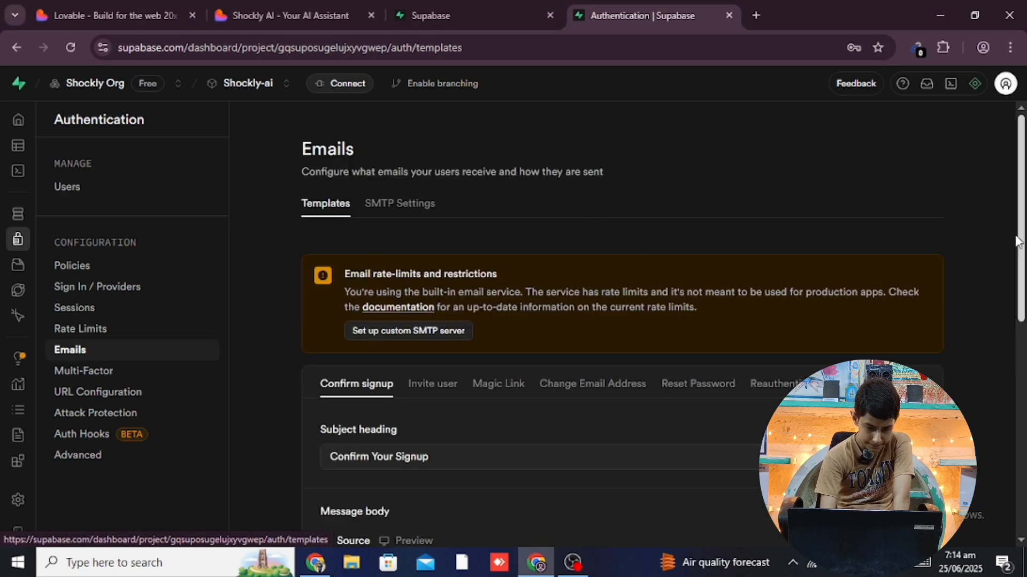
pyautogui.moveTo(1021, 198); pyautogui.dragTo(1021, 299)
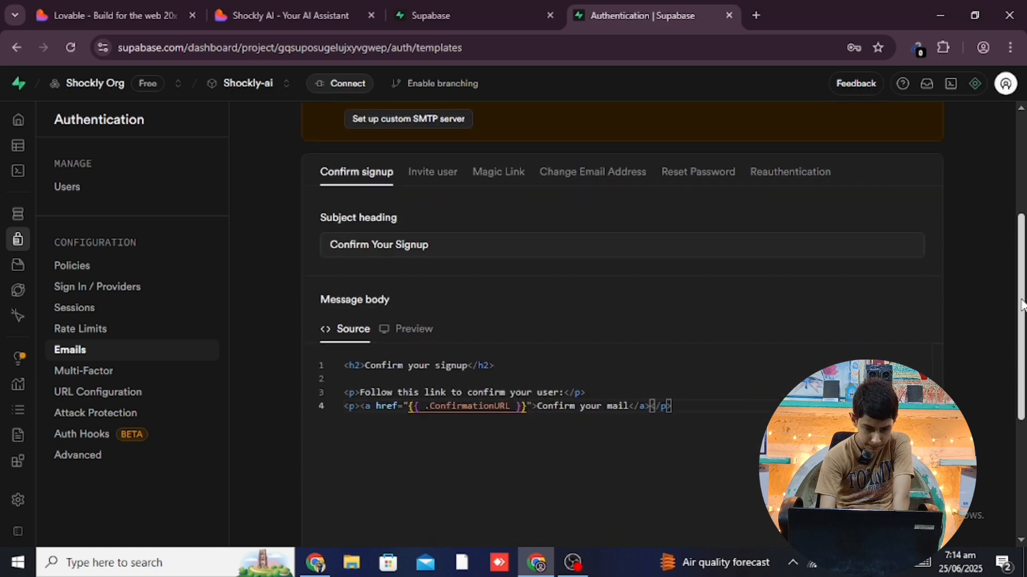
pyautogui.click(635, 249)
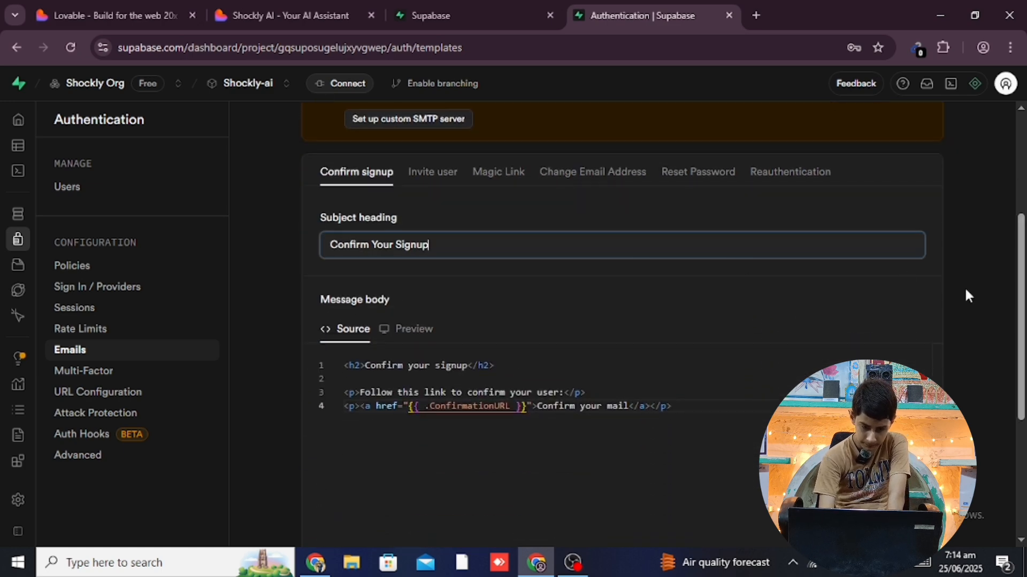
pyautogui.click(977, 319)
pyautogui.scroll(5, 977, 319)
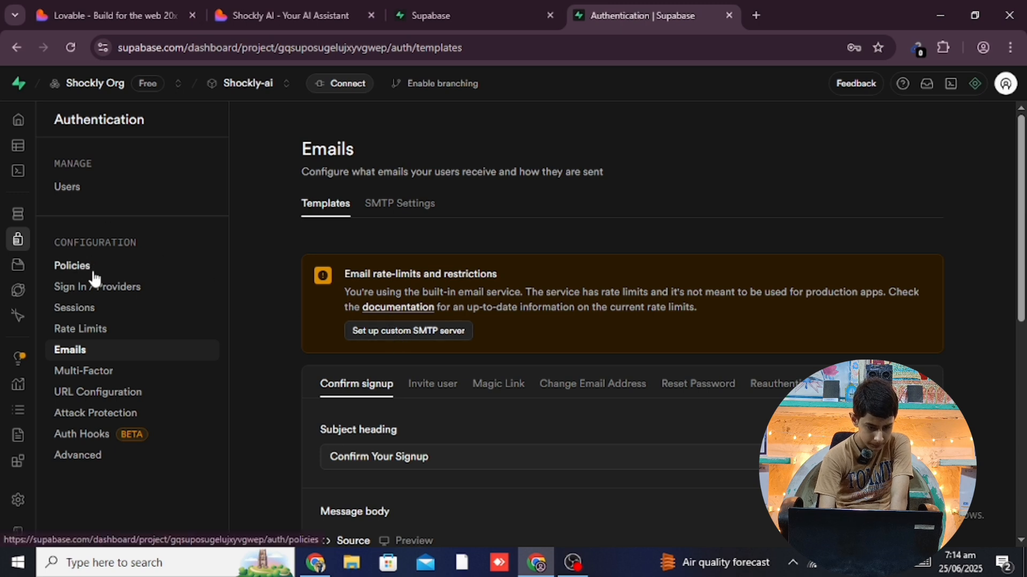
# In Sign In / Providers, set Email password requirements to 'Lowercase, uppercase letters, digits and symbols' and save
pyautogui.click(91, 289)
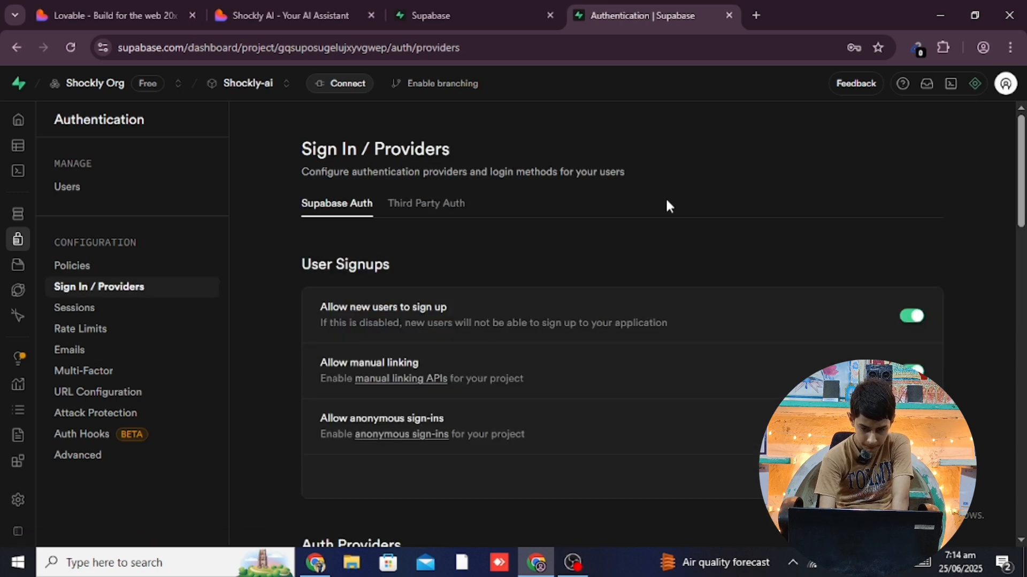
pyautogui.moveTo(1014, 207); pyautogui.dragTo(1021, 308)
pyautogui.click(708, 348)
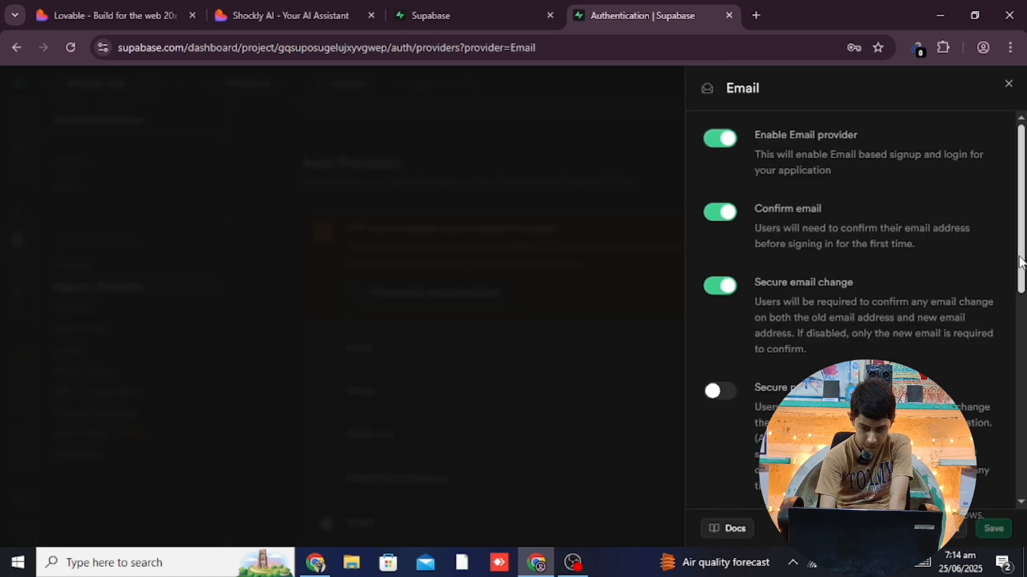
pyautogui.moveTo(1019, 268); pyautogui.dragTo(1023, 414)
pyautogui.scroll(-1, 1022, 344)
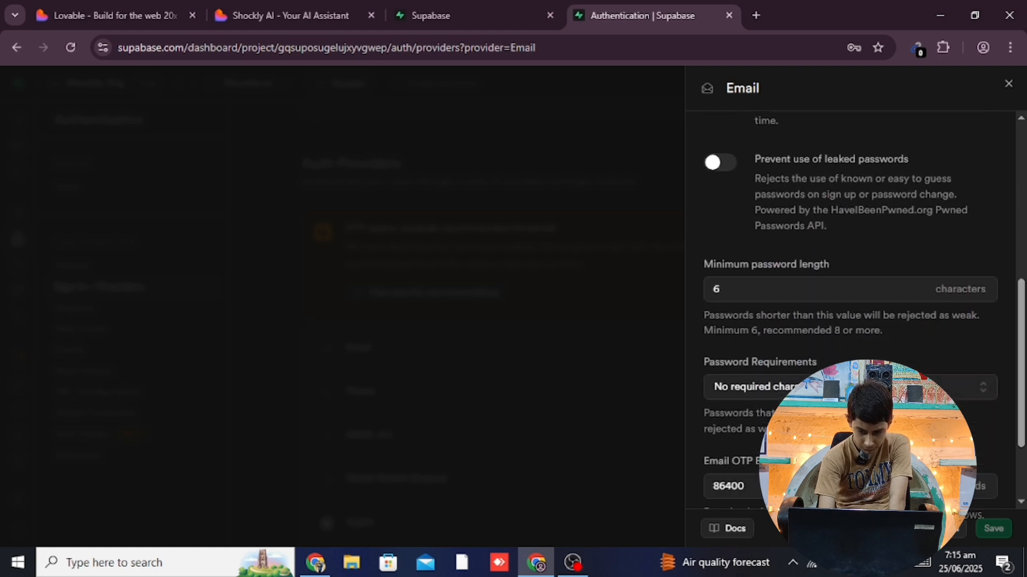
pyautogui.click(867, 387)
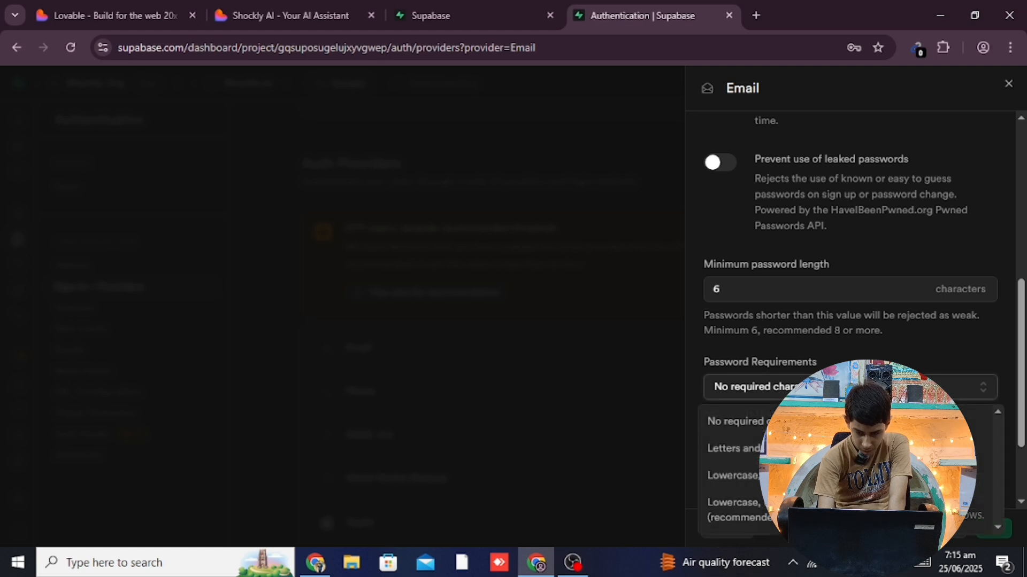
pyautogui.click(1023, 348)
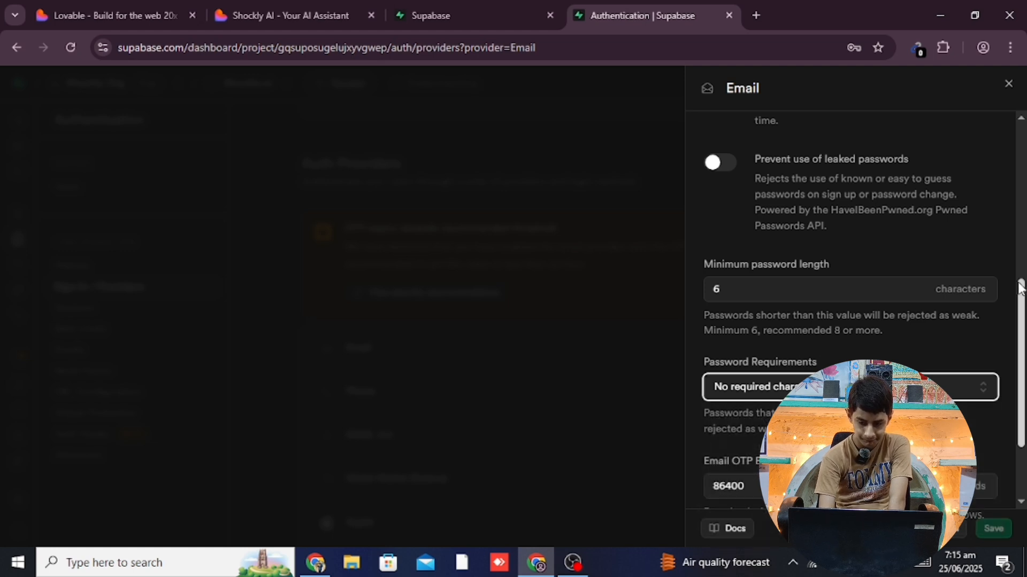
pyautogui.moveTo(1023, 323); pyautogui.dragTo(1024, 365)
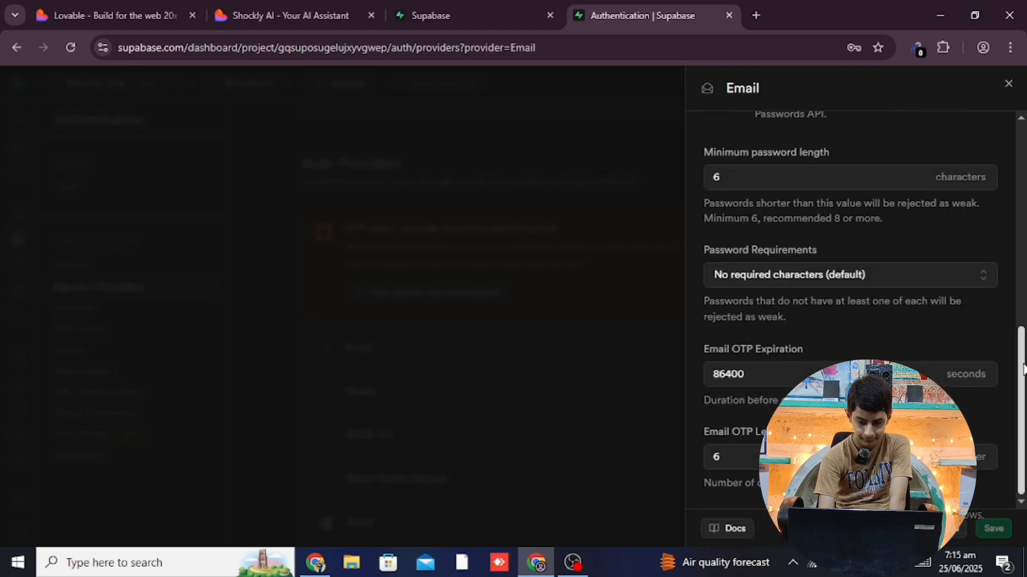
pyautogui.click(876, 282)
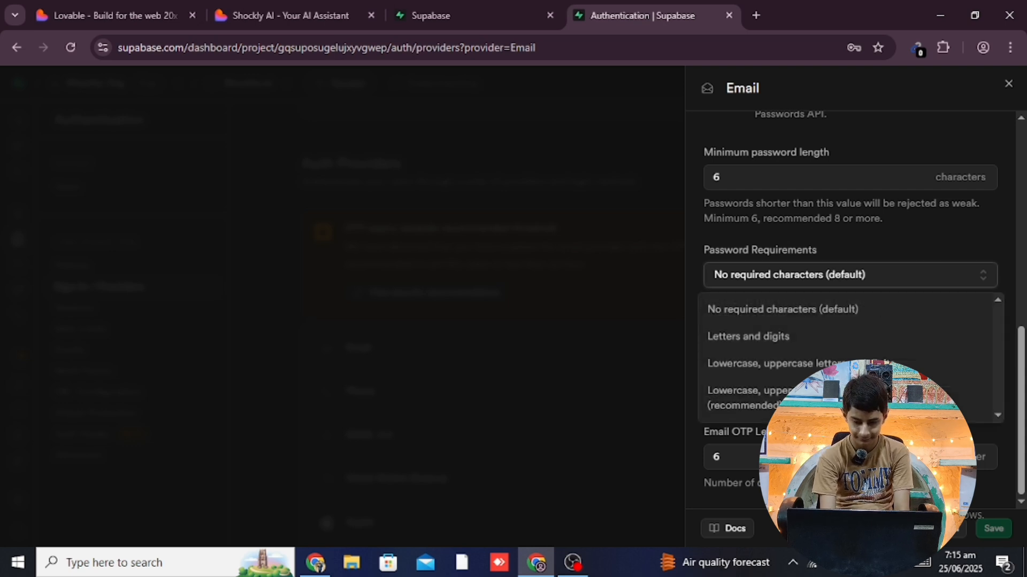
pyautogui.click(856, 399)
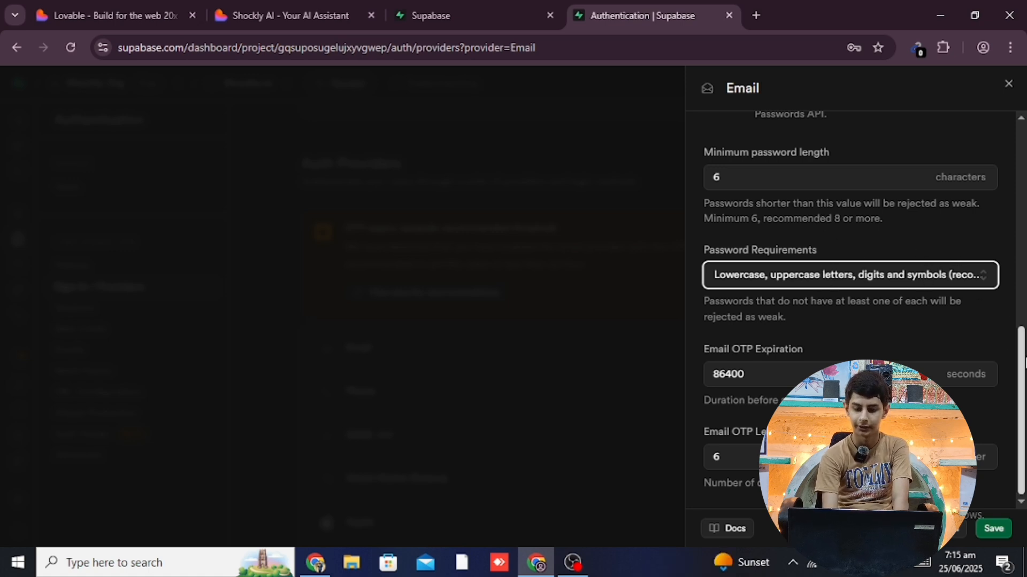
pyautogui.moveTo(1023, 354); pyautogui.dragTo(1001, 407)
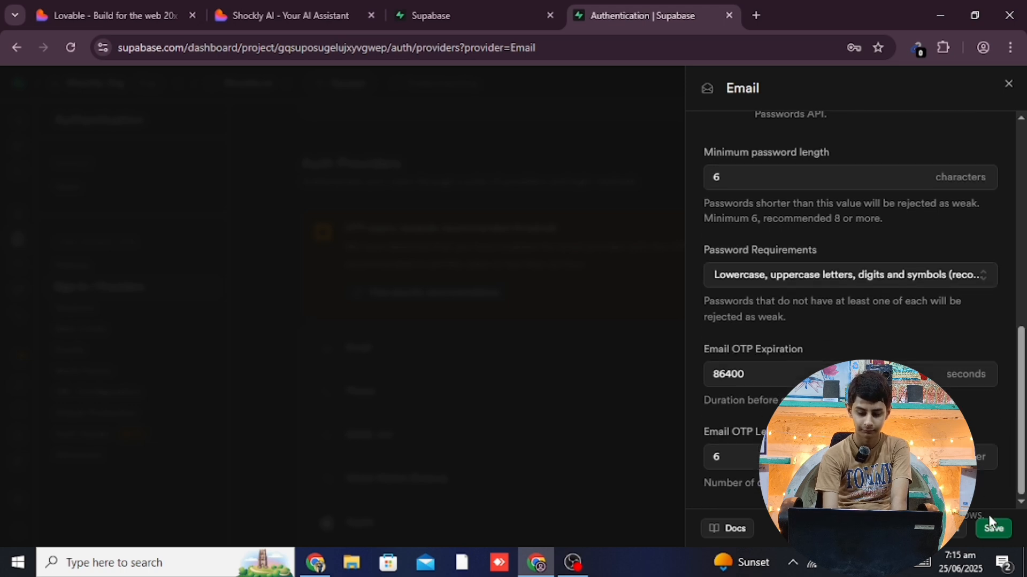
pyautogui.click(993, 528)
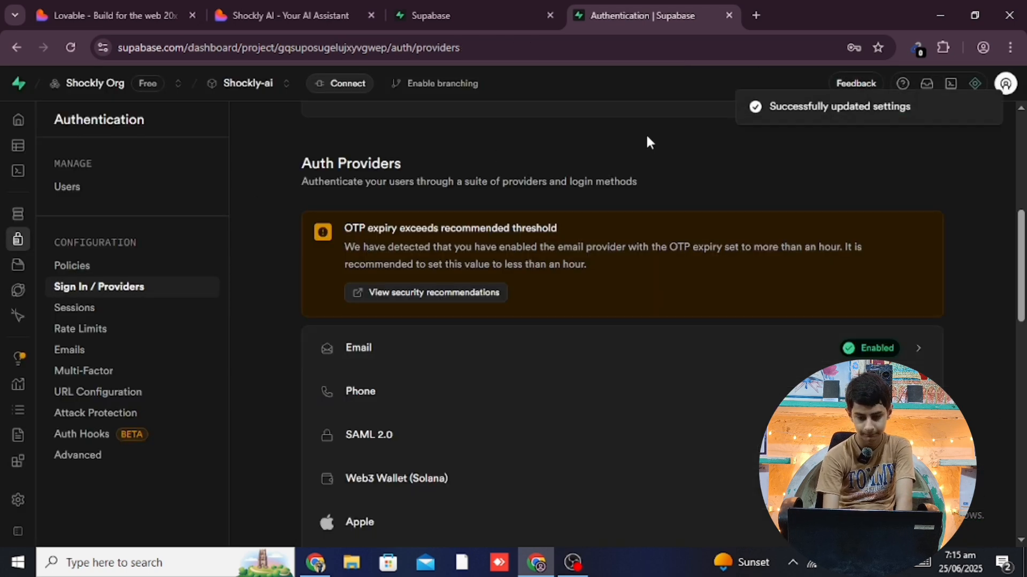
# Read Lovable's latest reply and follow its link to the Supabase users list
pyautogui.click(98, 12)
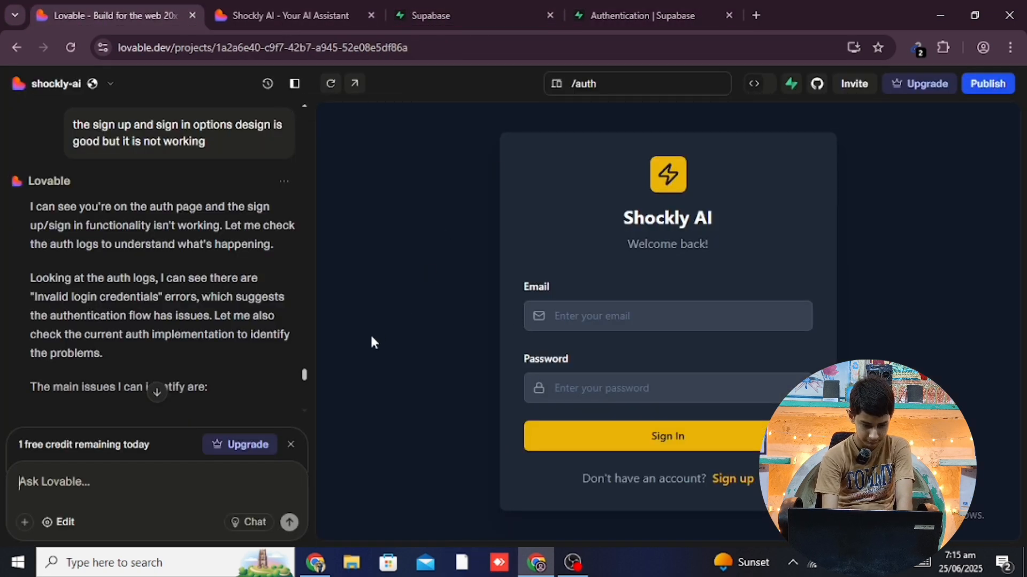
pyautogui.moveTo(303, 374); pyautogui.dragTo(302, 399)
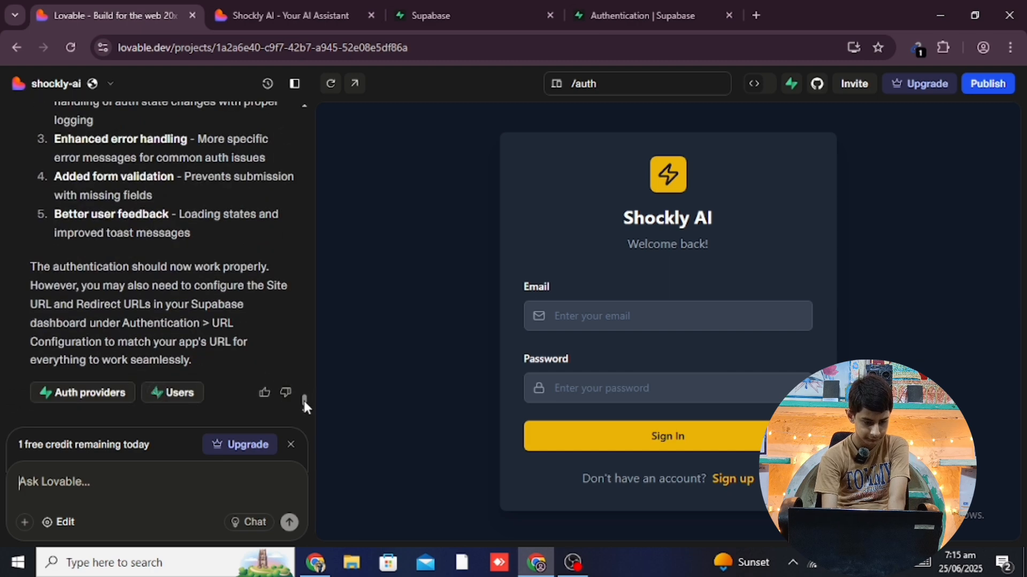
pyautogui.moveTo(303, 435)
pyautogui.mouseDown()
pyautogui.moveTo(313, 381)
pyautogui.moveTo(307, 425)
pyautogui.mouseUp()
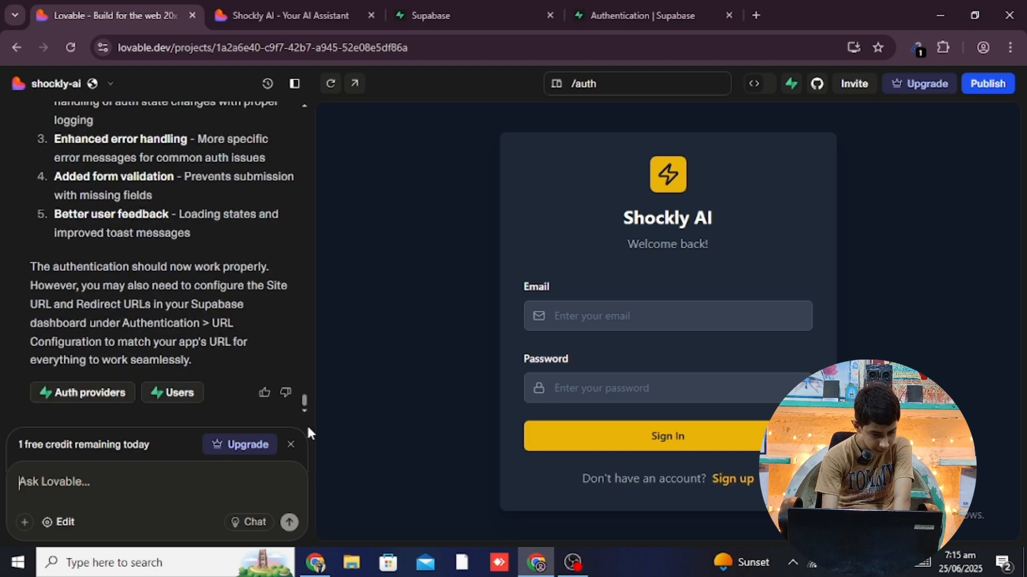
pyautogui.click(169, 394)
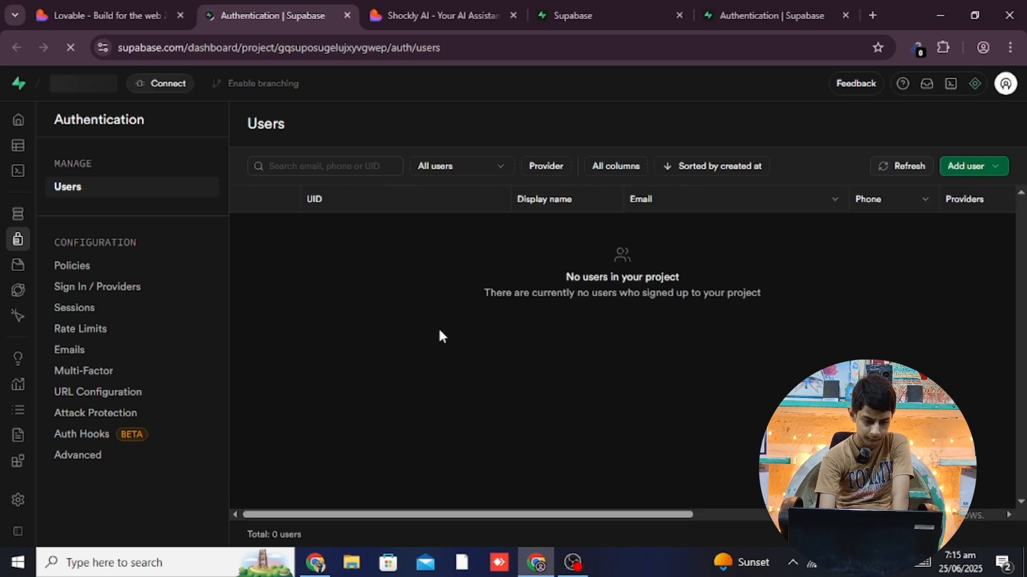
# Back in the Lovable editor, publish an Update to the live Shockly AI site
pyautogui.click(322, 569)
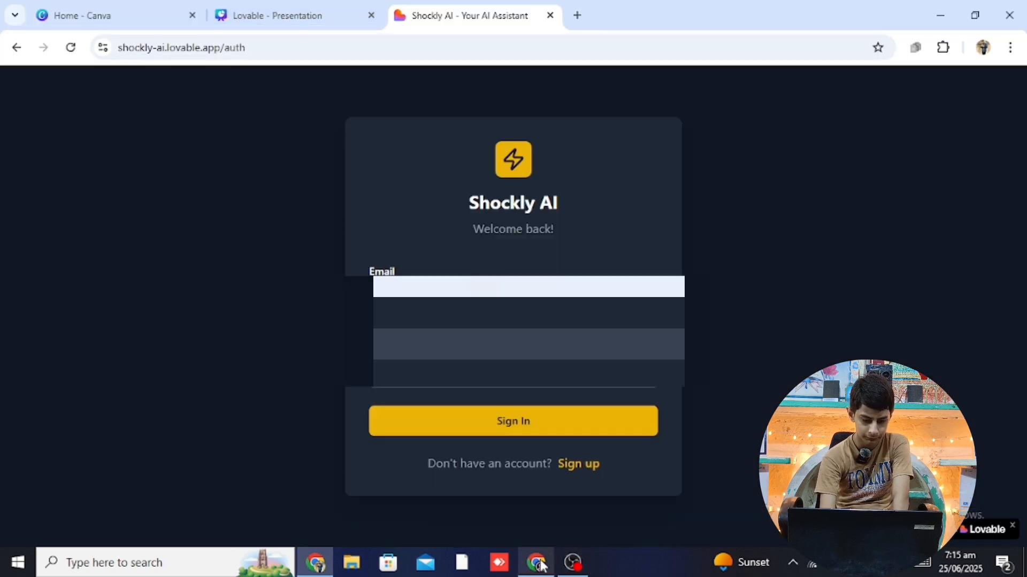
pyautogui.click(540, 564)
pyautogui.click(94, 7)
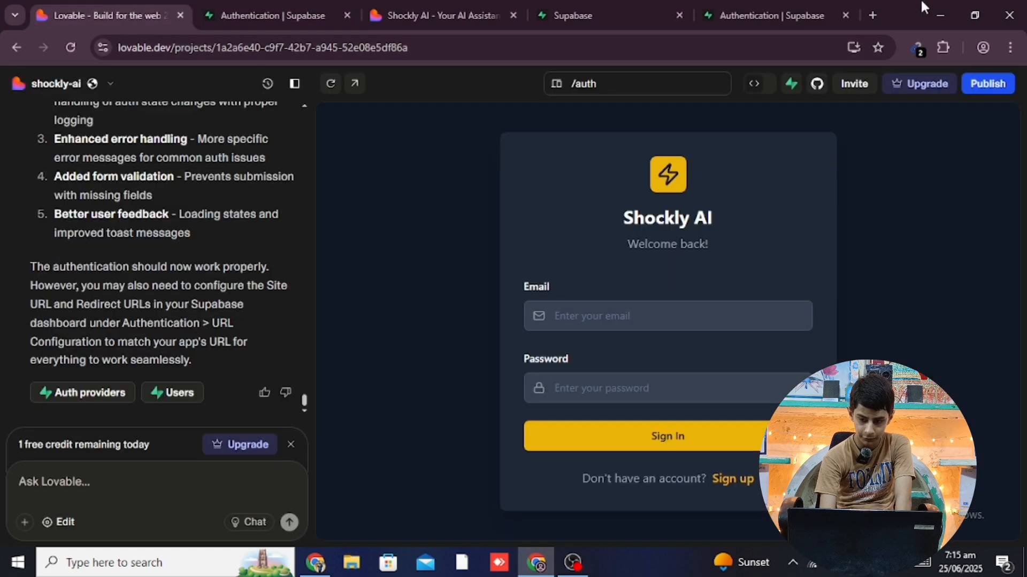
pyautogui.click(986, 87)
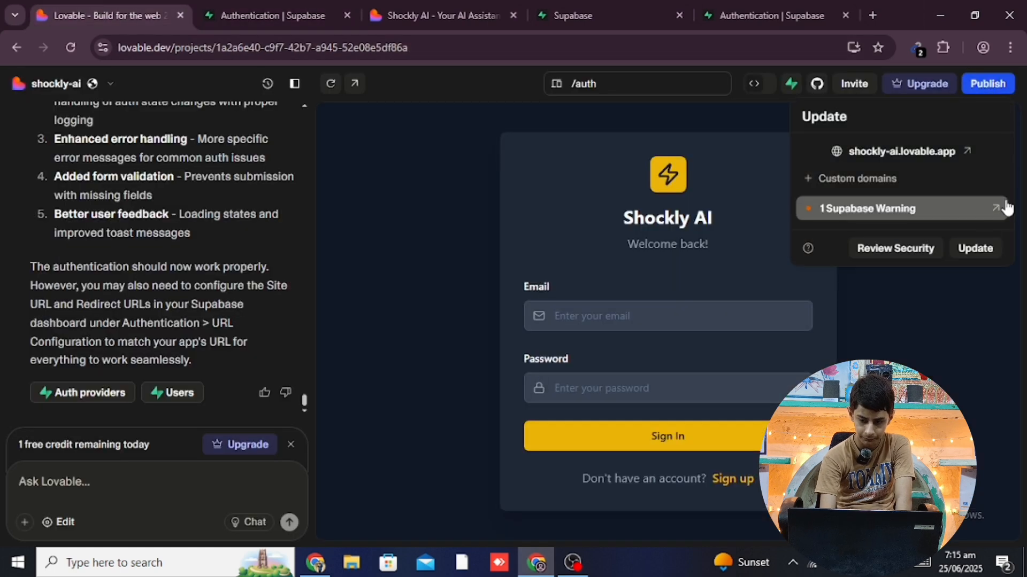
pyautogui.click(971, 249)
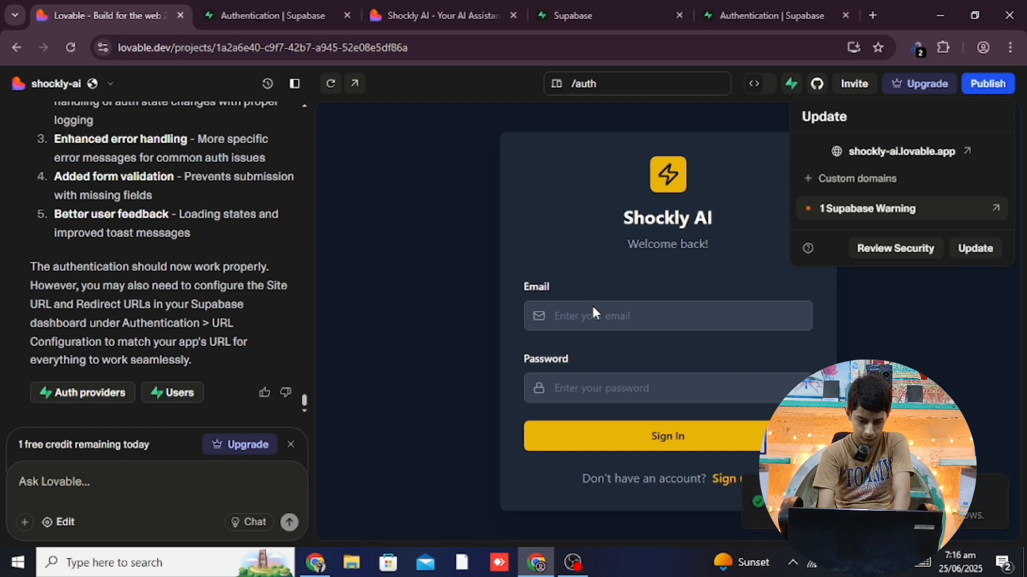
pyautogui.click(315, 562)
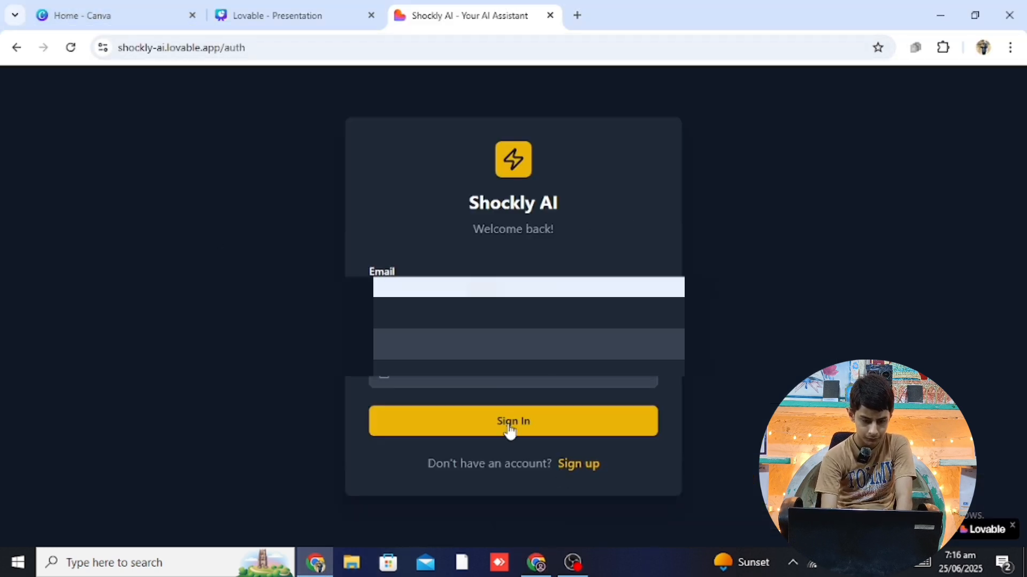
# Try signing in with the entered details, then switch the form to Sign up
pyautogui.doubleClick(548, 373)
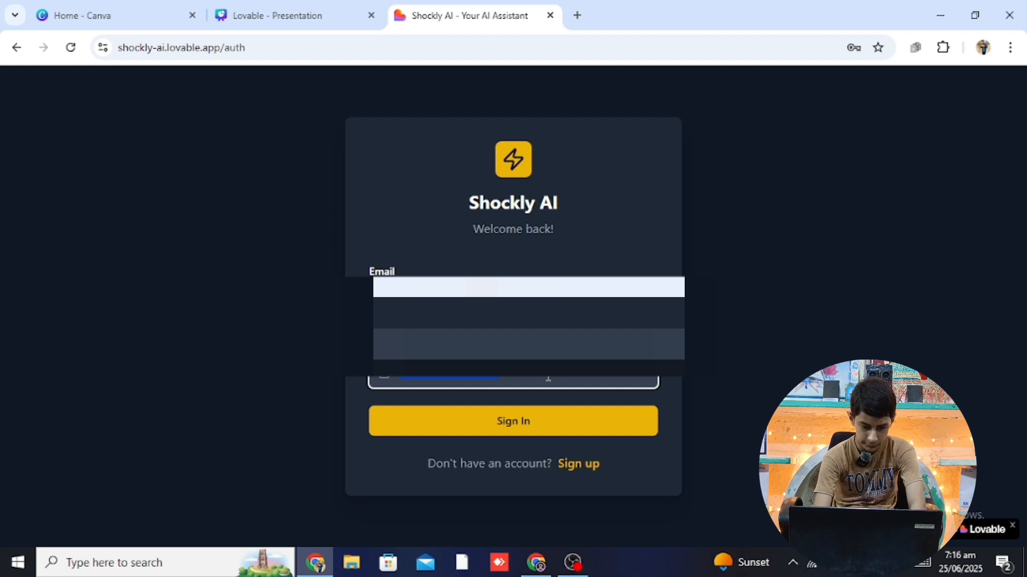
pyautogui.click(575, 429)
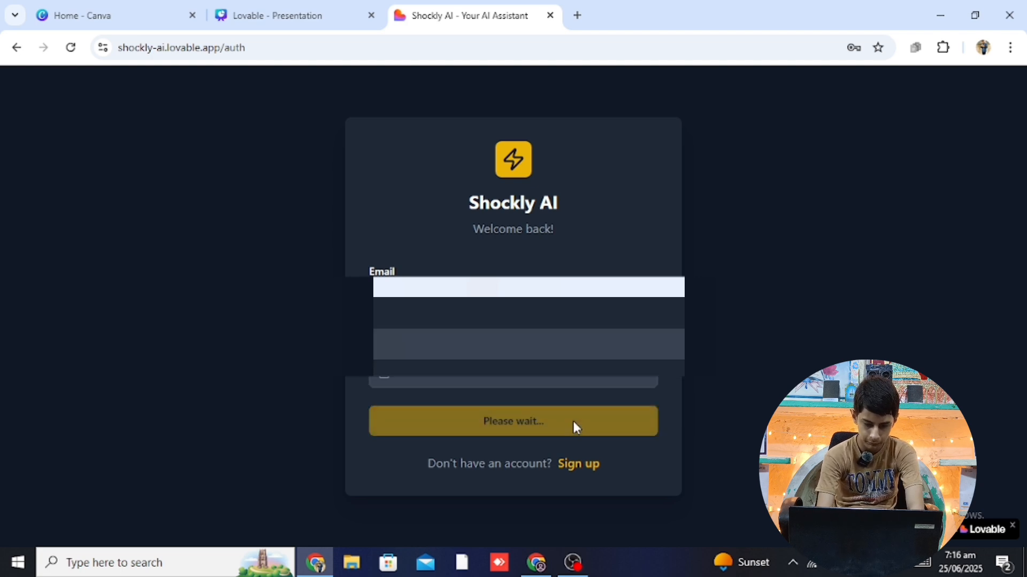
pyautogui.click(577, 464)
pyautogui.click(497, 337)
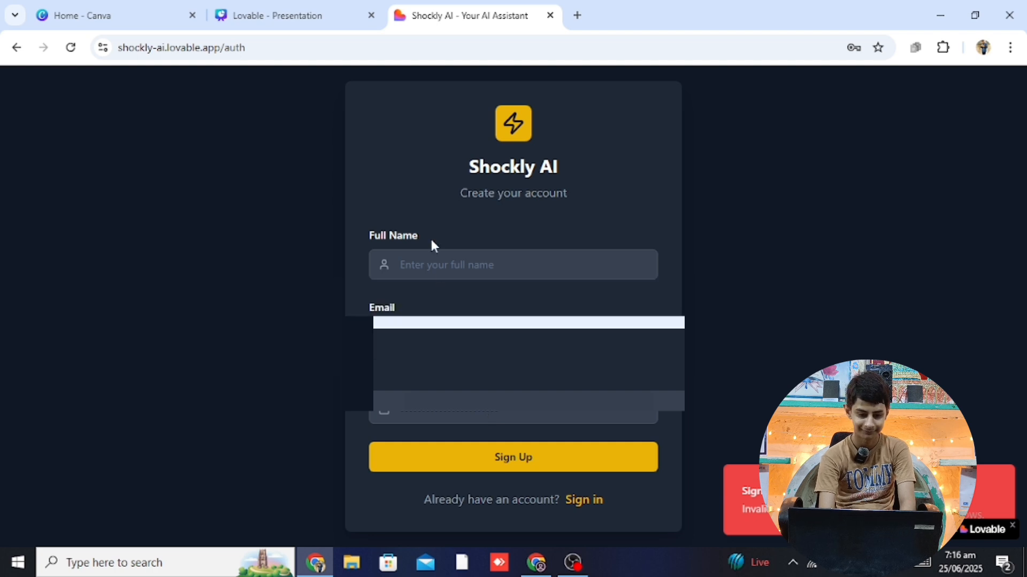
# Enter the user's full name, submit, replace the rejected password, resubmit, and open a new tab
pyautogui.click(447, 264)
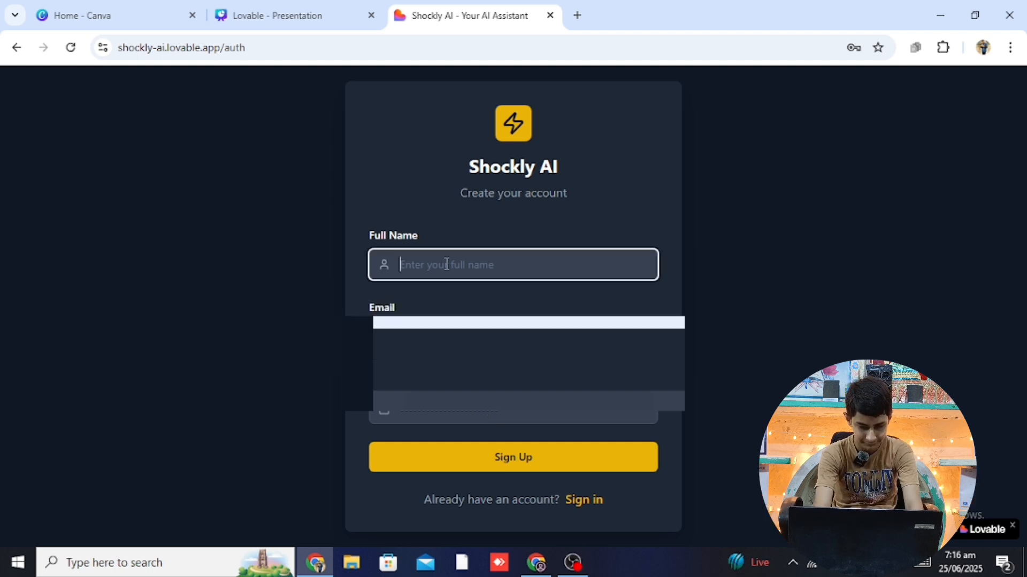
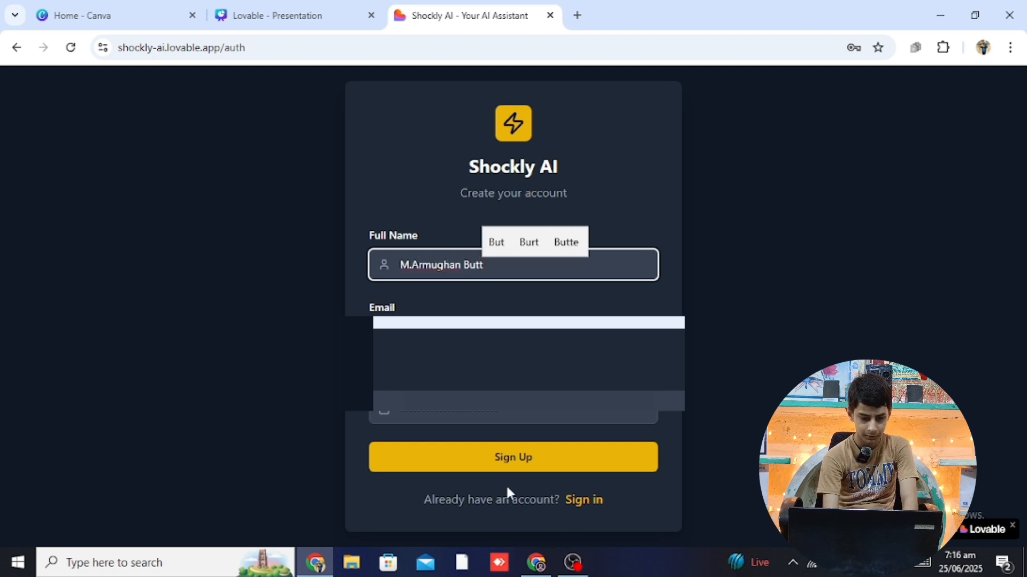
pyautogui.click(553, 466)
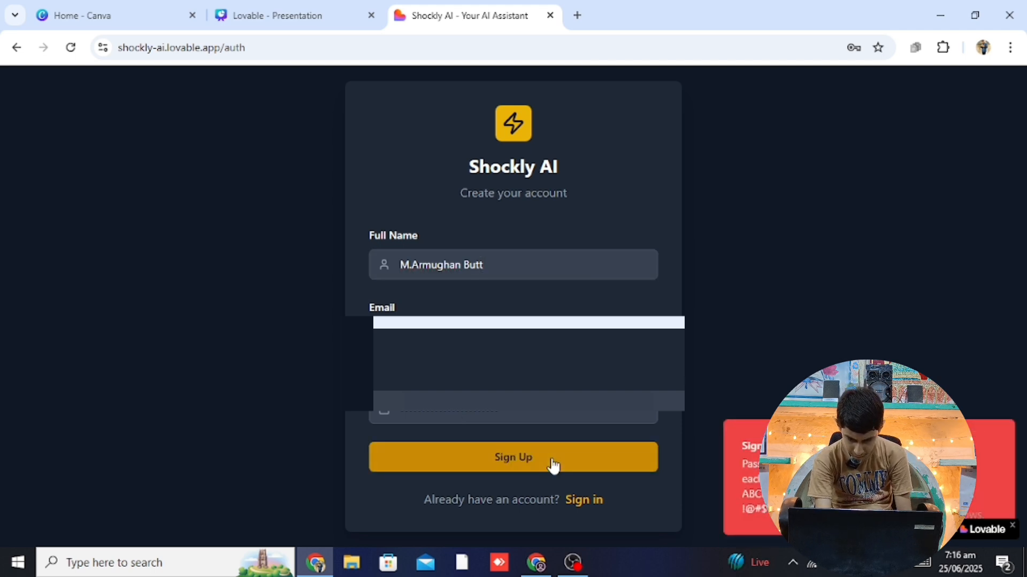
pyautogui.click(520, 416)
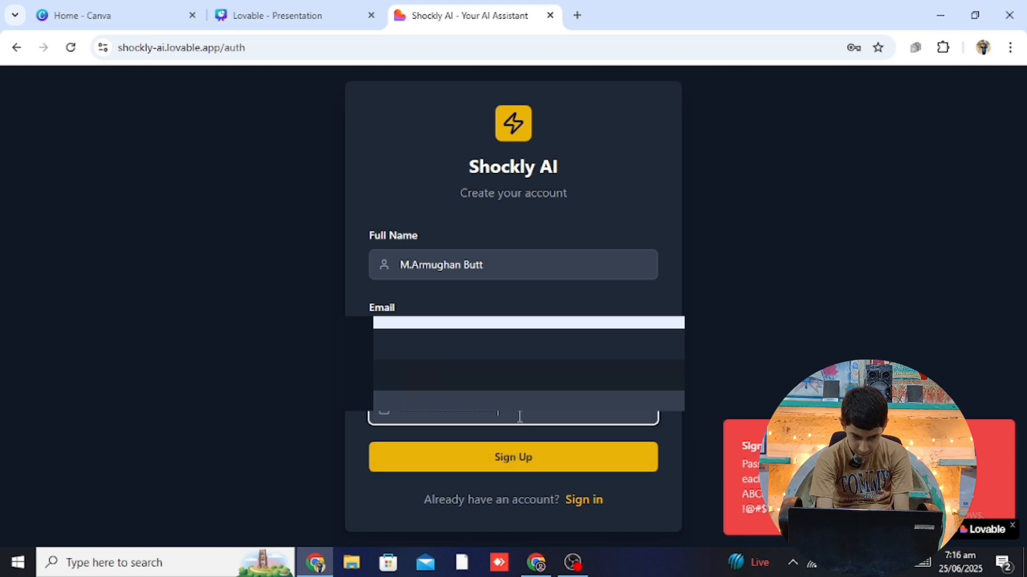
pyautogui.press('BackSpace')
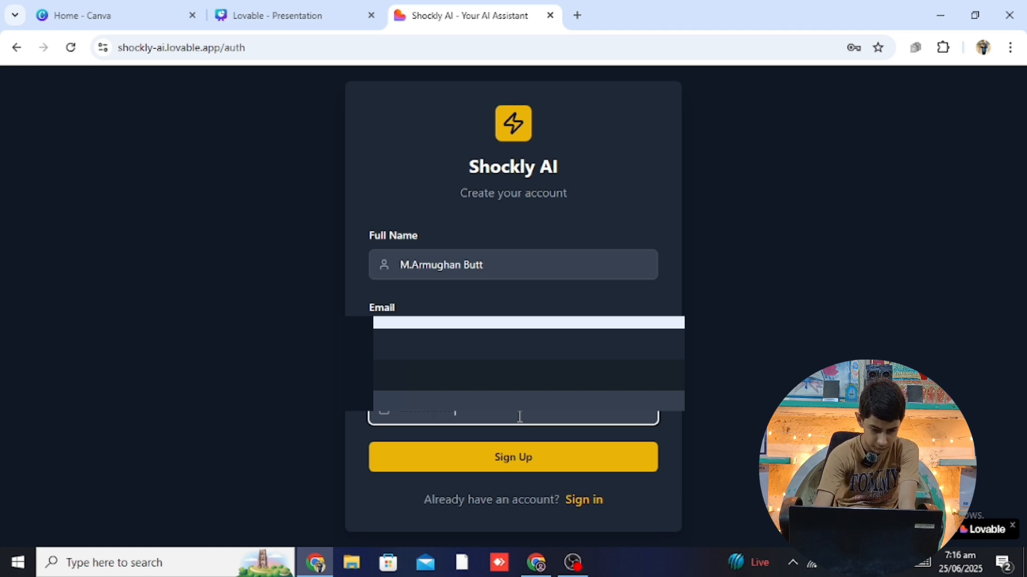
pyautogui.click(548, 473)
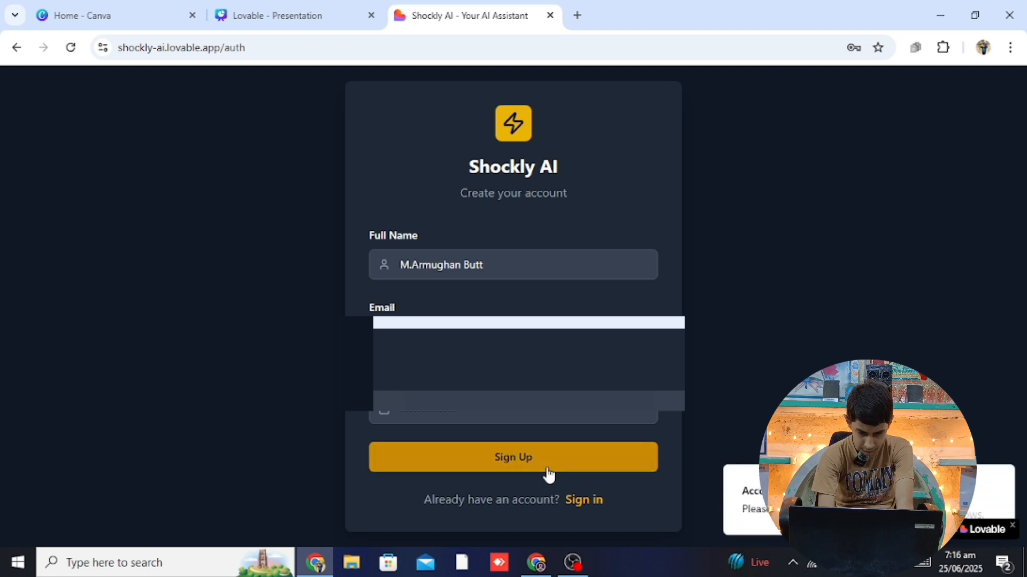
pyautogui.click(578, 19)
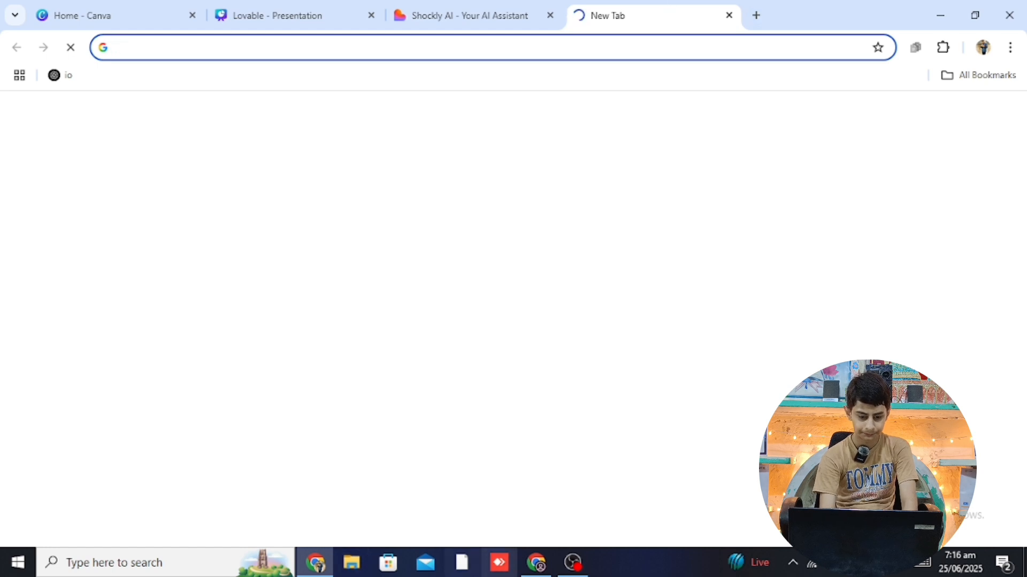
# Refresh Supabase's Authentication Users list to see the new Email sign-up, then return to the new tab
pyautogui.click(536, 562)
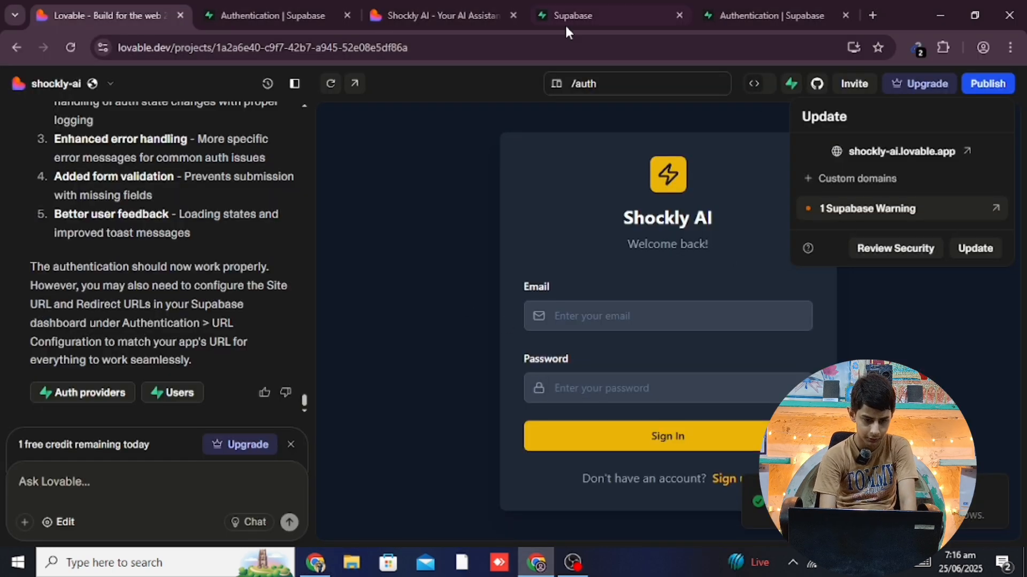
pyautogui.click(752, 7)
pyautogui.click(266, 15)
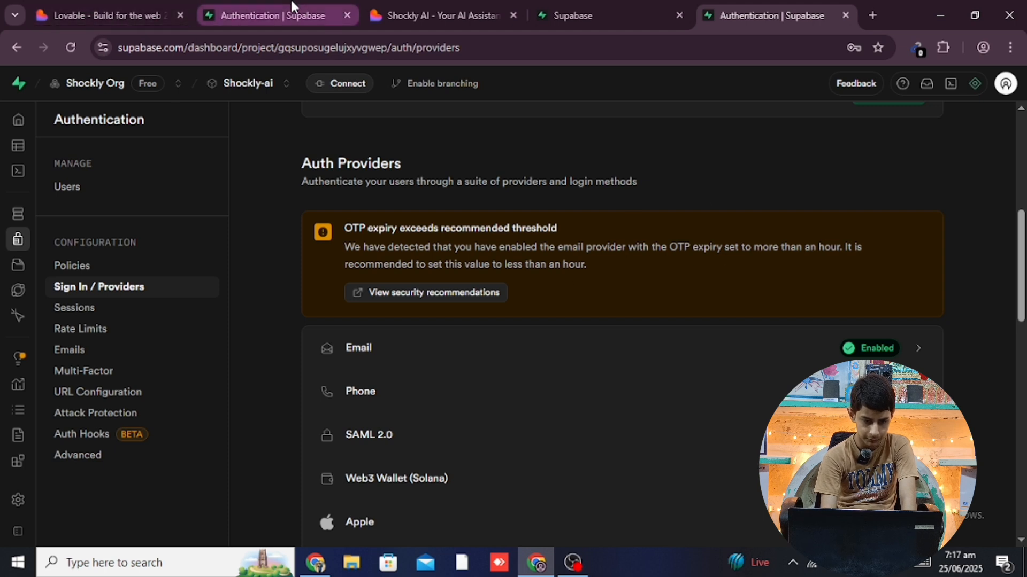
pyautogui.press('F5')
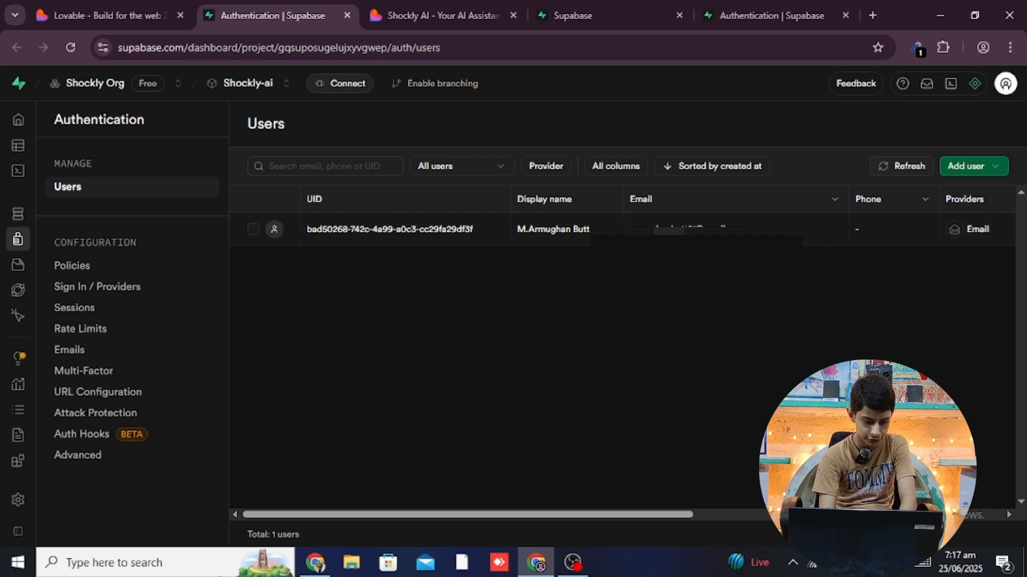
pyautogui.click(316, 562)
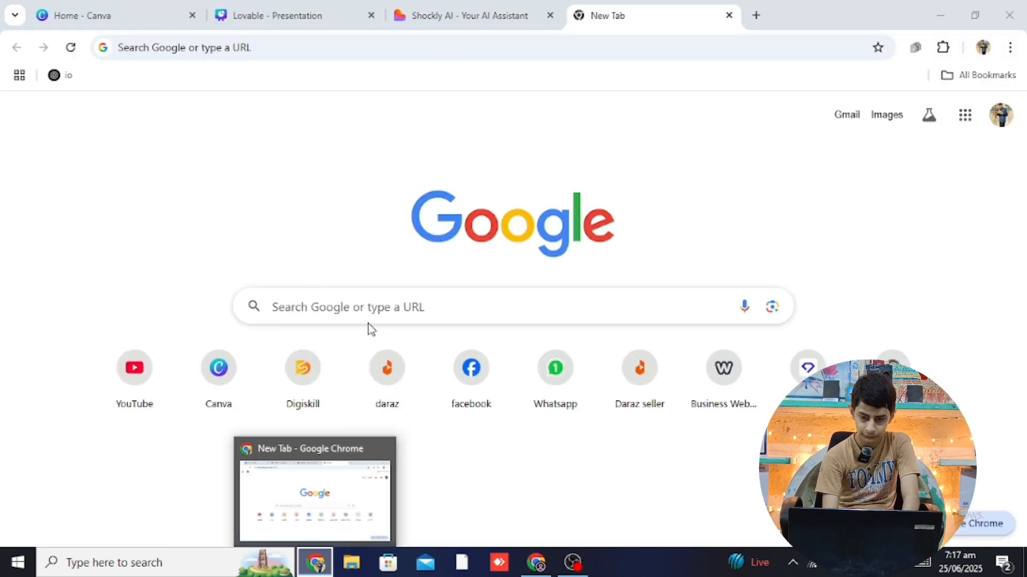
# Open Gmail, open the Supabase Auth 'Confirm Your Signup' email, and follow its confirmation link
pyautogui.click(851, 116)
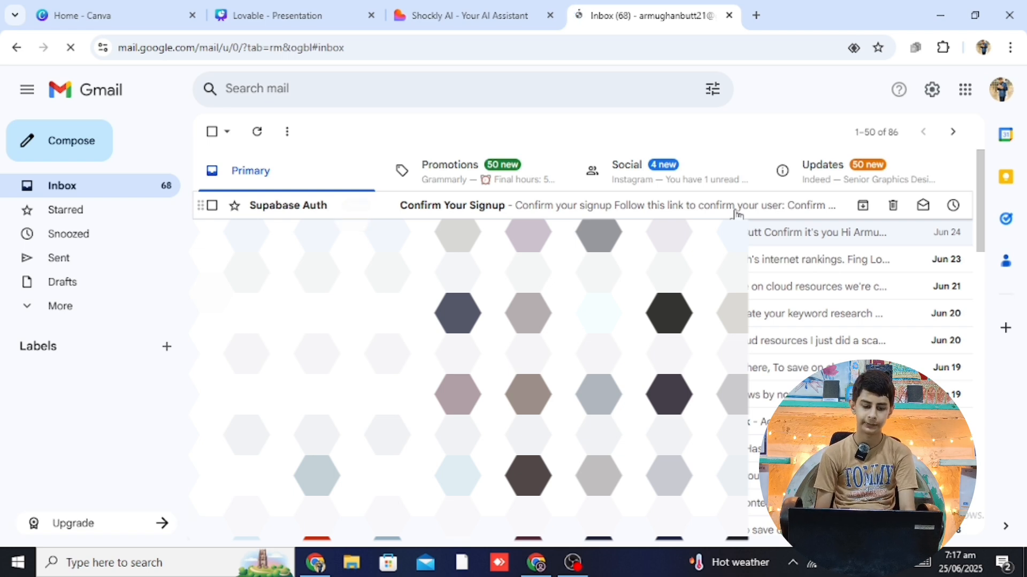
pyautogui.click(735, 212)
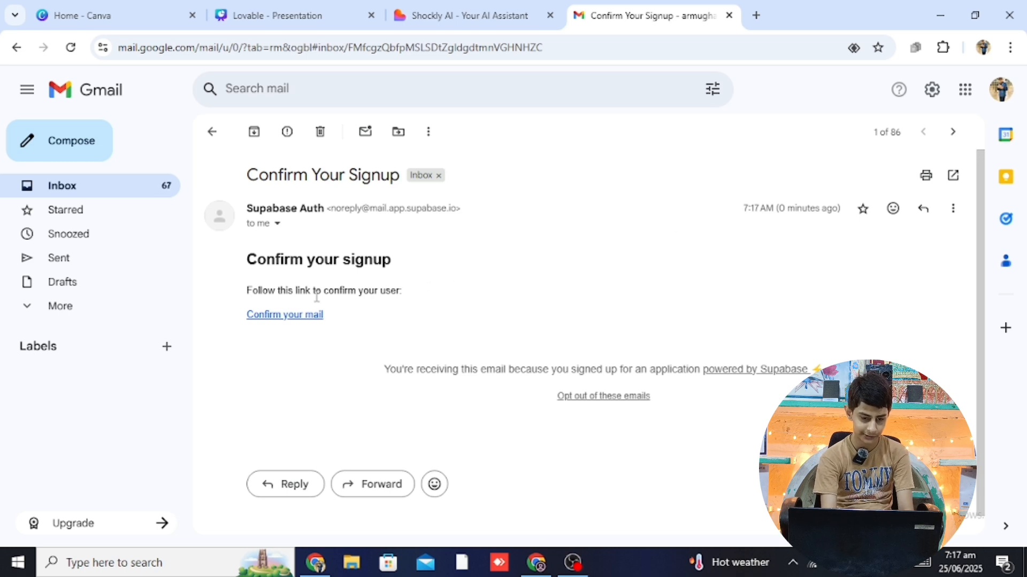
pyautogui.click(314, 323)
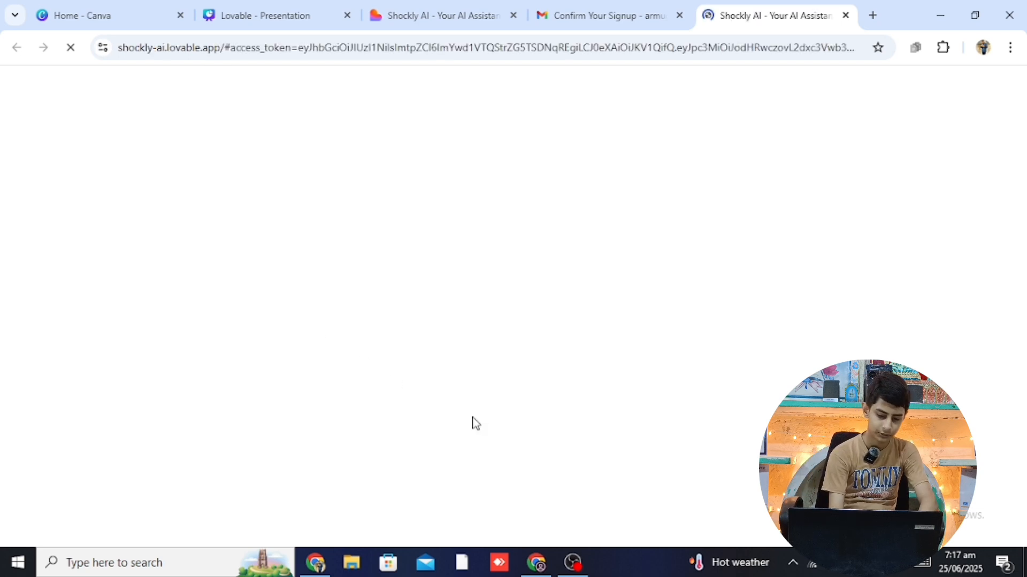
# Glance at the Supabase Users window, then return to the signed-in Shockly AI chat page
pyautogui.click(536, 562)
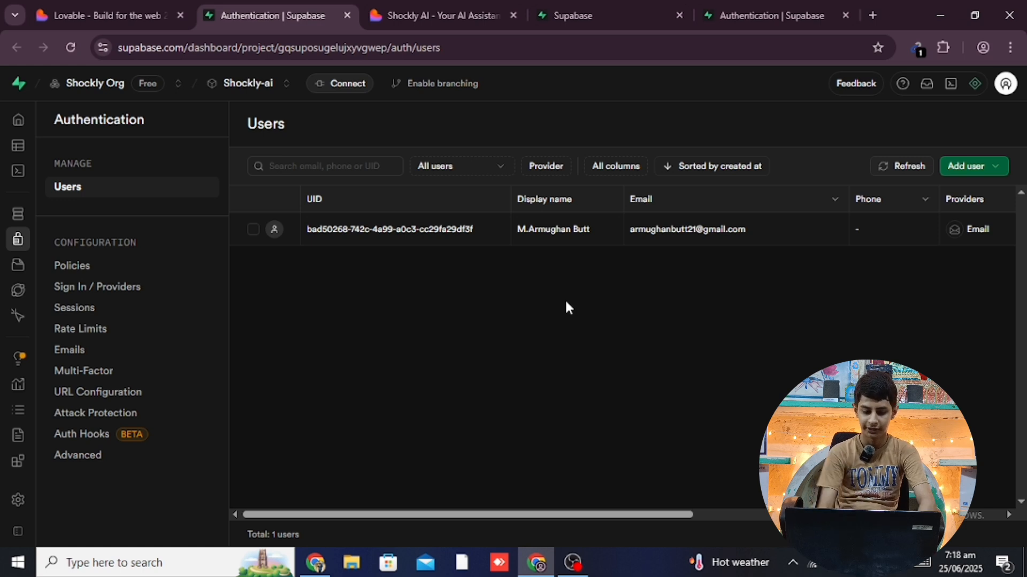
pyautogui.click(315, 562)
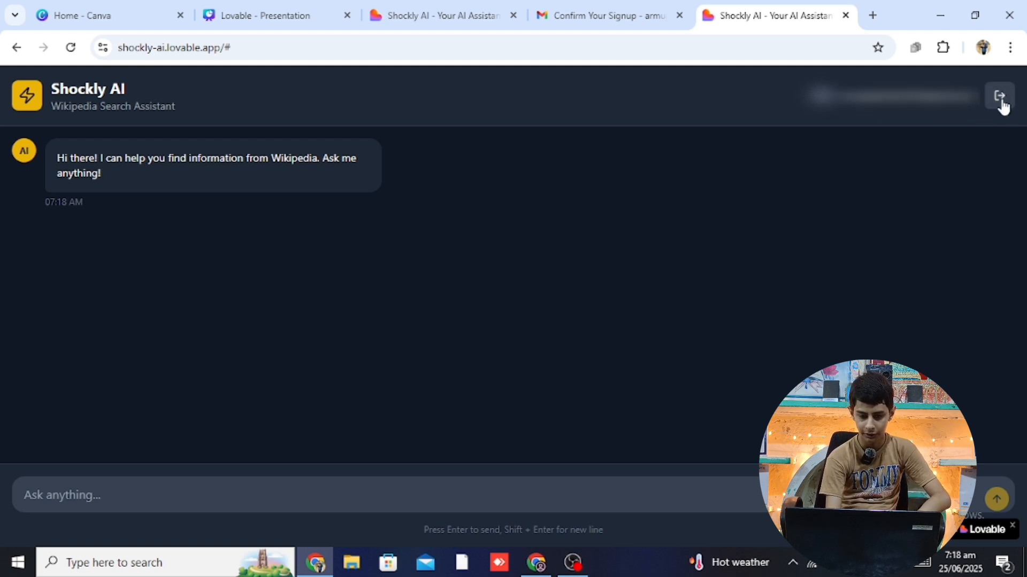
# Send the two-line chat message 'hi' / 'who is Elon Mask' to the assistant
pyautogui.click(259, 495)
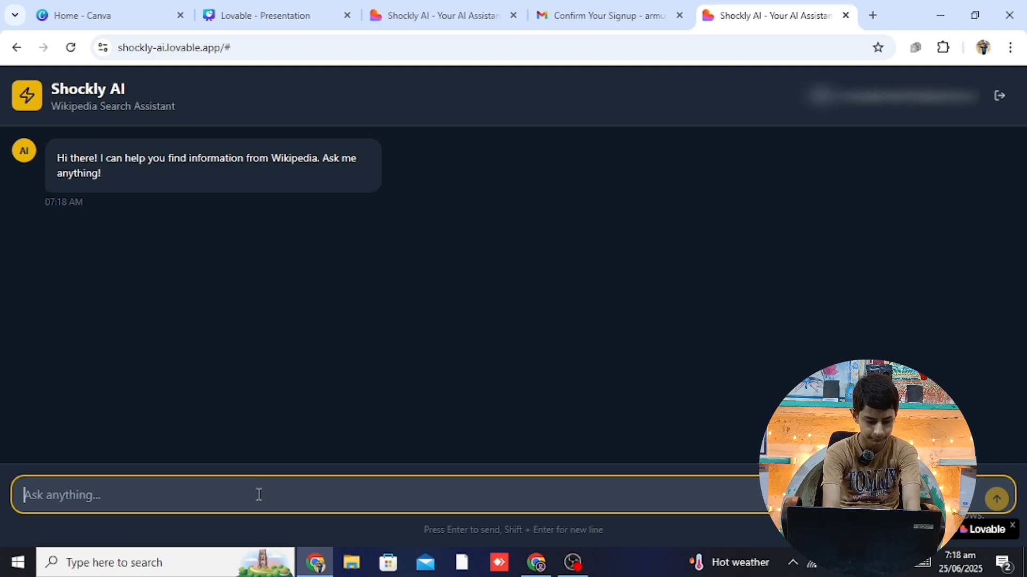
pyautogui.write('hi')
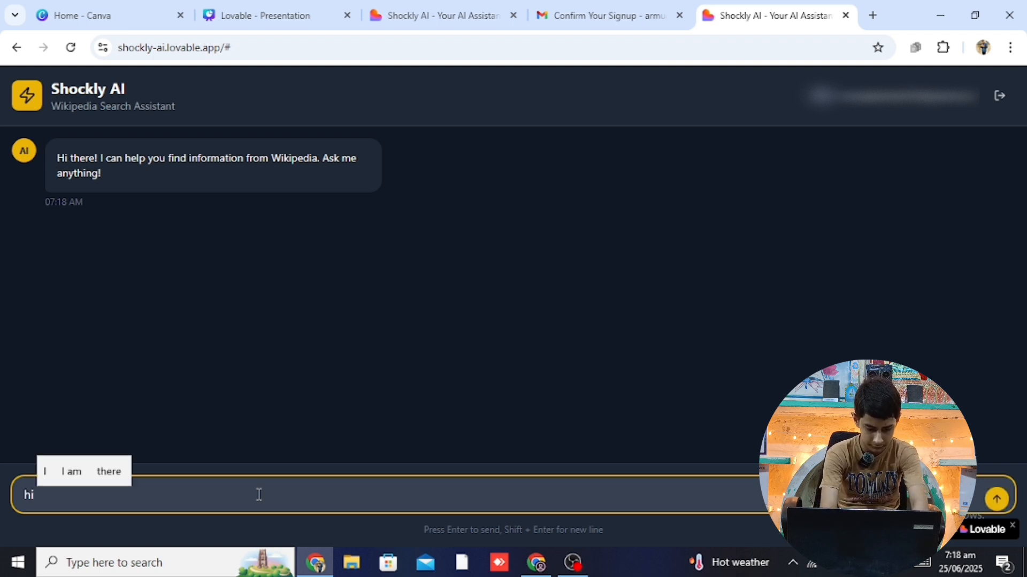
pyautogui.hotkey('shift', 'Return')
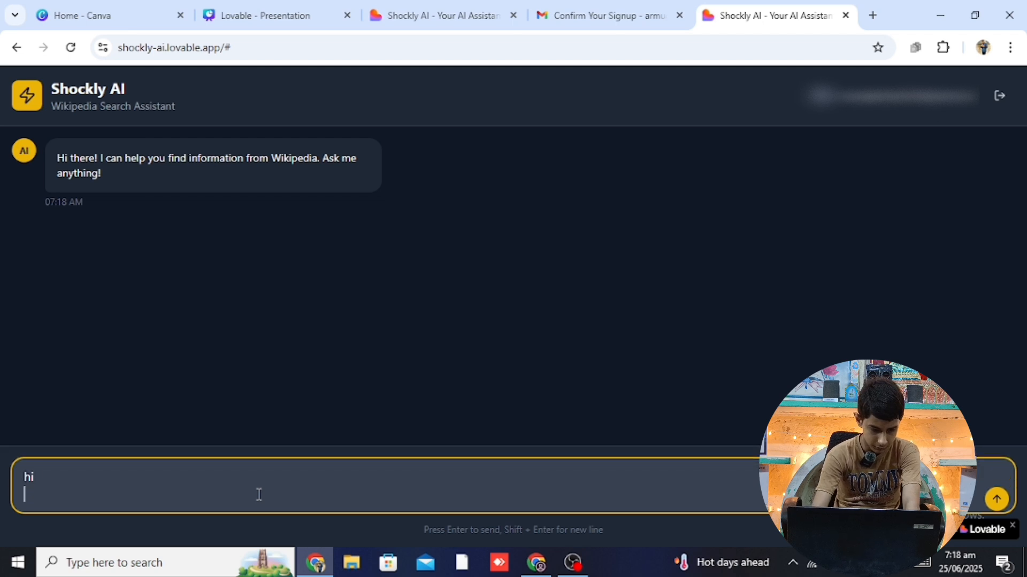
pyautogui.write('who')
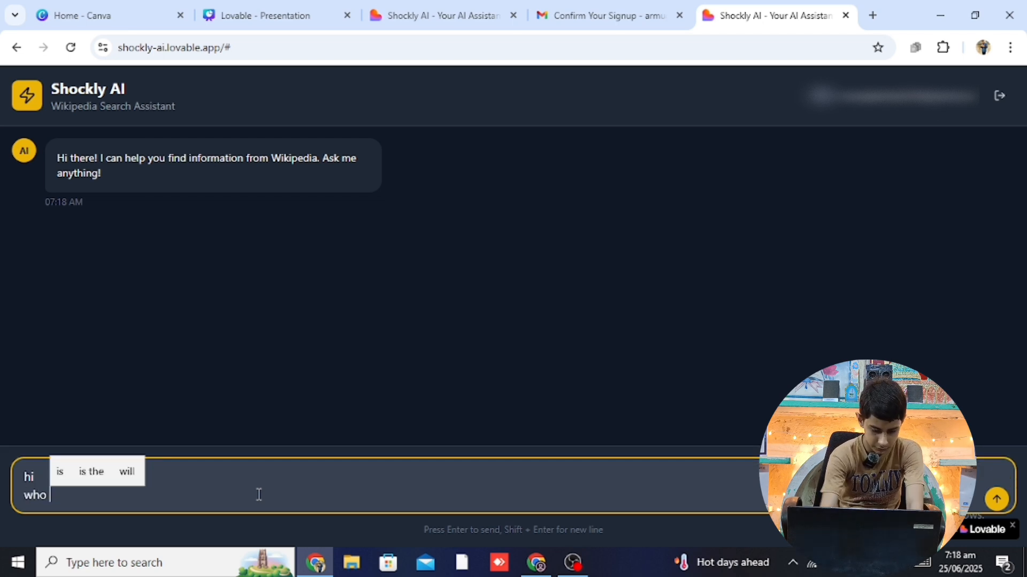
pyautogui.write(' is E')
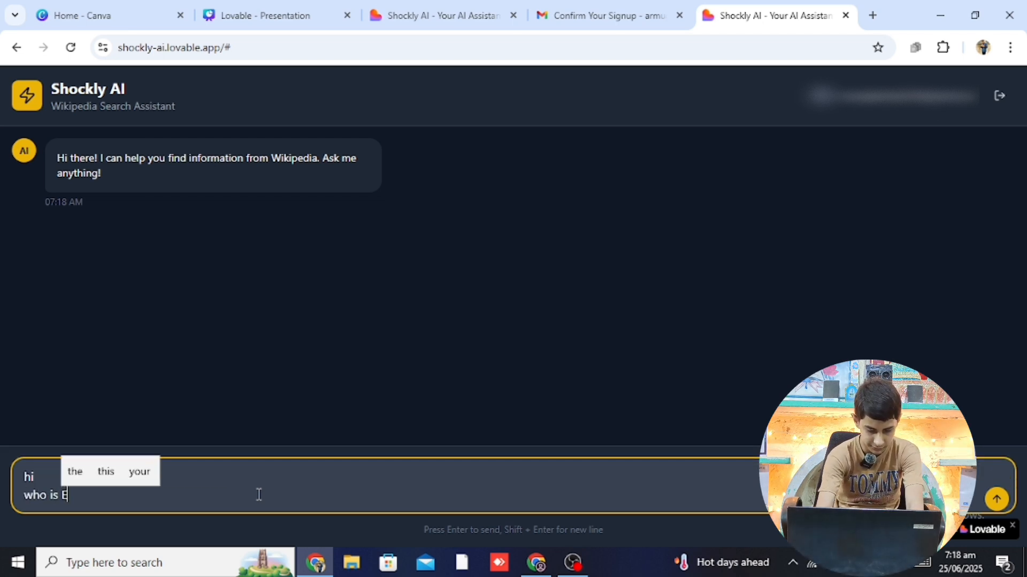
pyautogui.write('lon Mask')
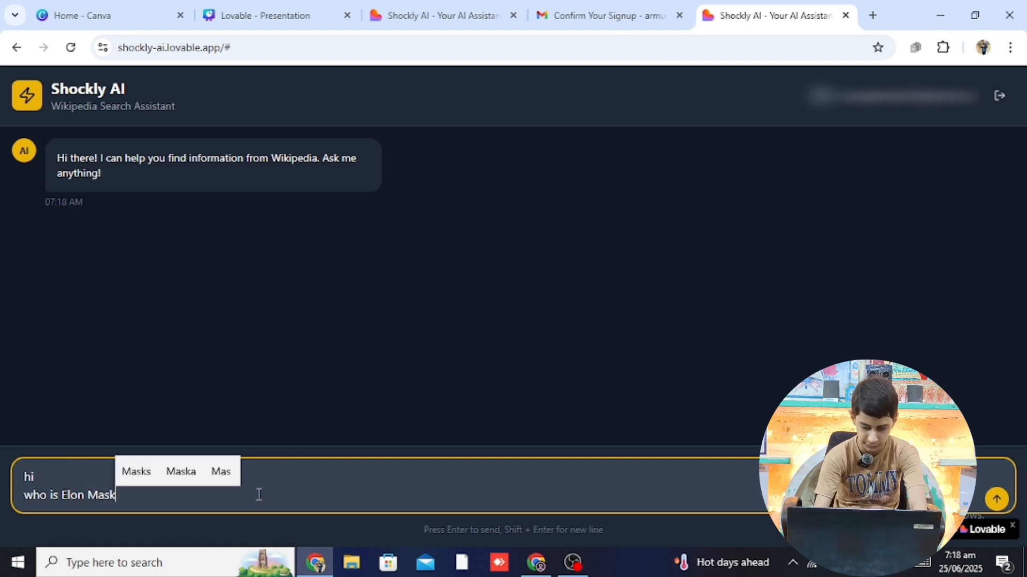
pyautogui.press('Return')
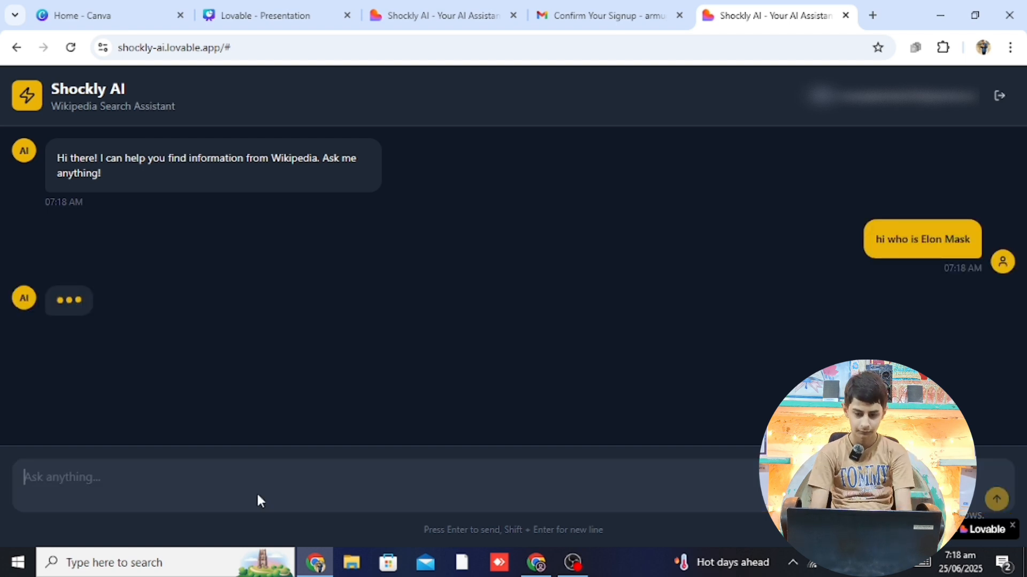
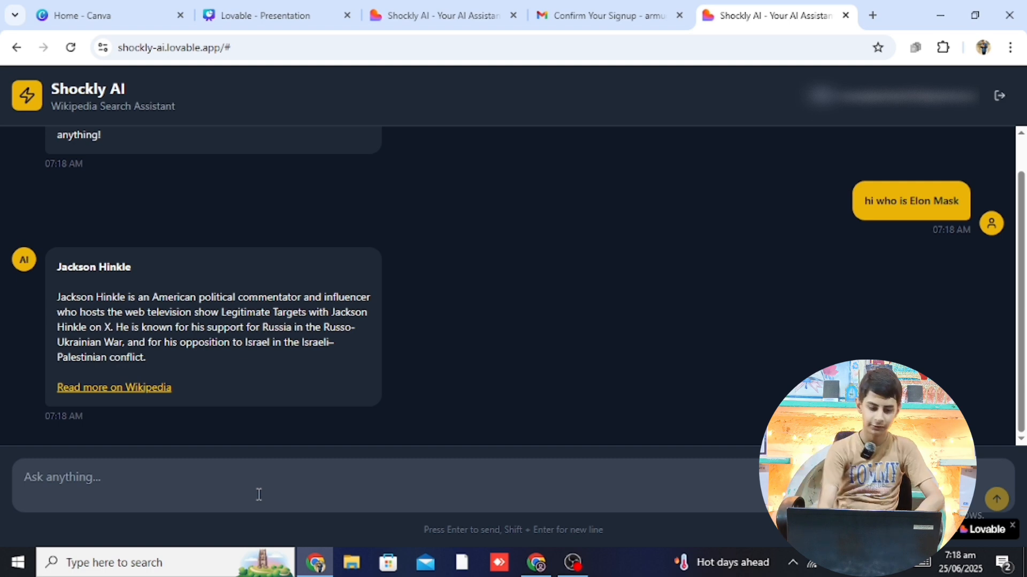
# Scroll through the chat and highlight the 'Wikipedia Search Assistant' subtitle
pyautogui.click(258, 495)
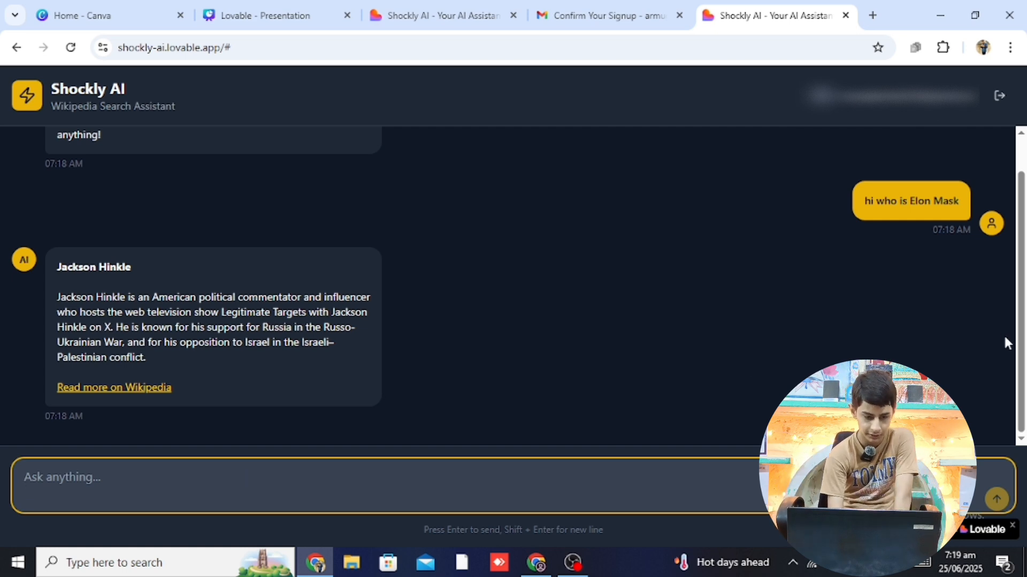
pyautogui.scroll(1, 1021, 262)
pyautogui.scroll(-1, 1024, 259)
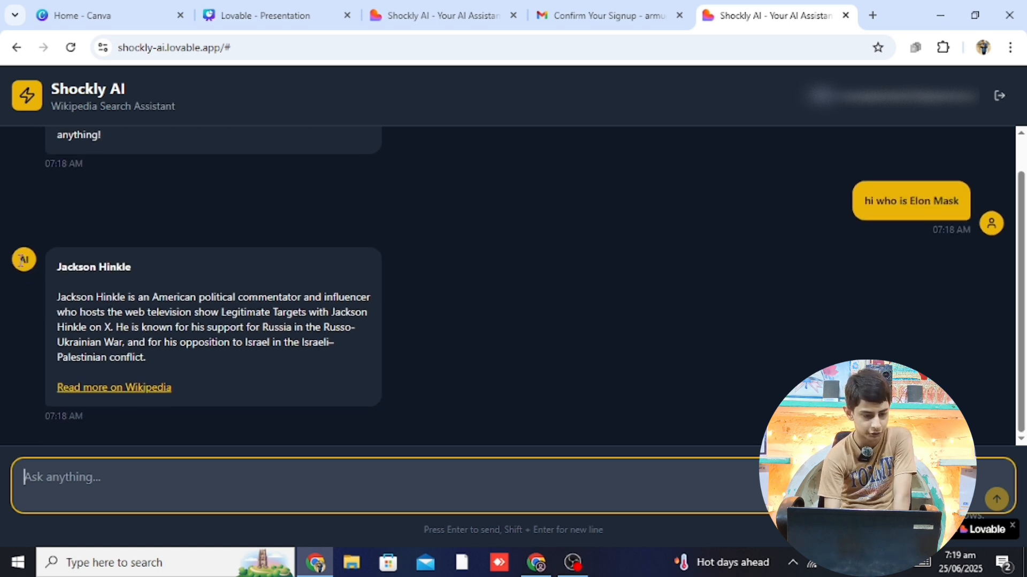
pyautogui.click(39, 267)
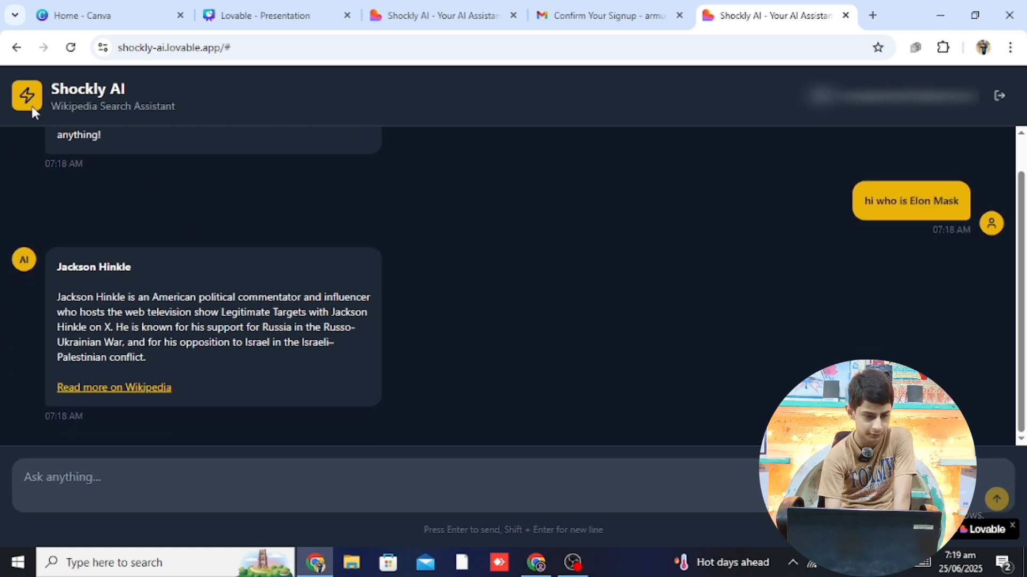
pyautogui.moveTo(51, 106); pyautogui.dragTo(172, 107)
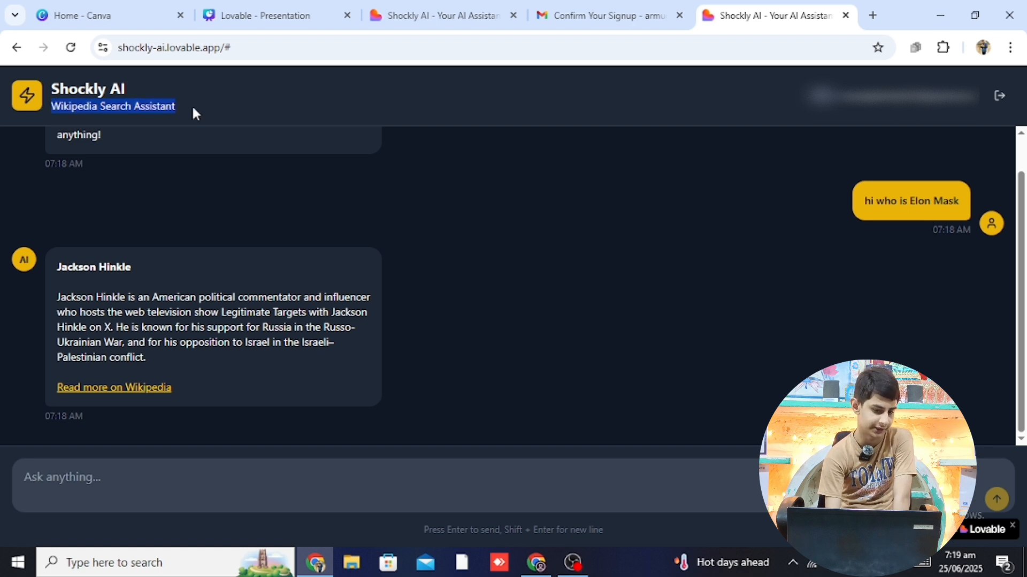
pyautogui.click(491, 240)
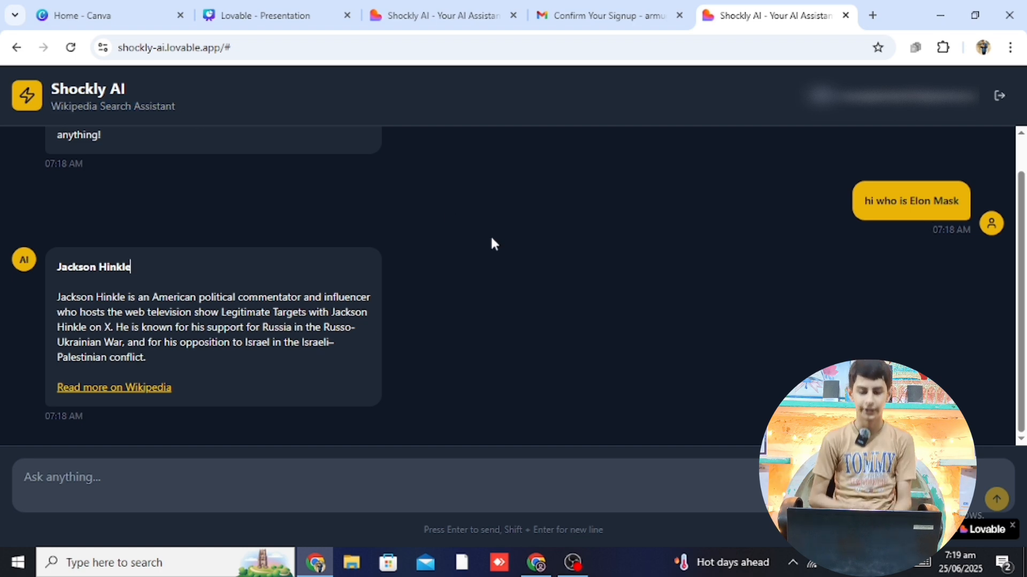
# Log out of Shockly AI and sign back in with the saved email and password
pyautogui.click(1008, 101)
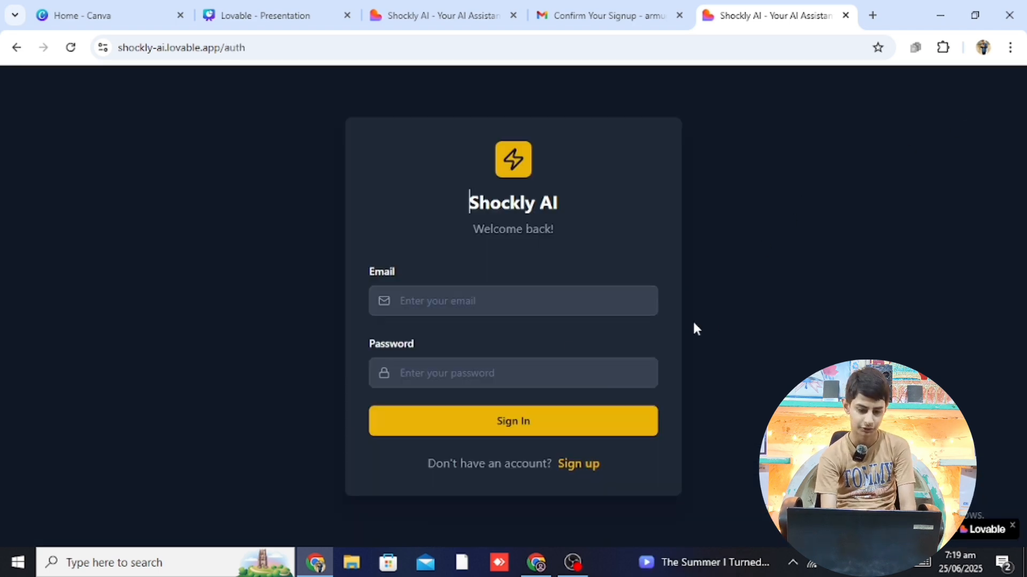
pyautogui.moveTo(398, 272); pyautogui.dragTo(438, 309)
pyautogui.click(438, 309)
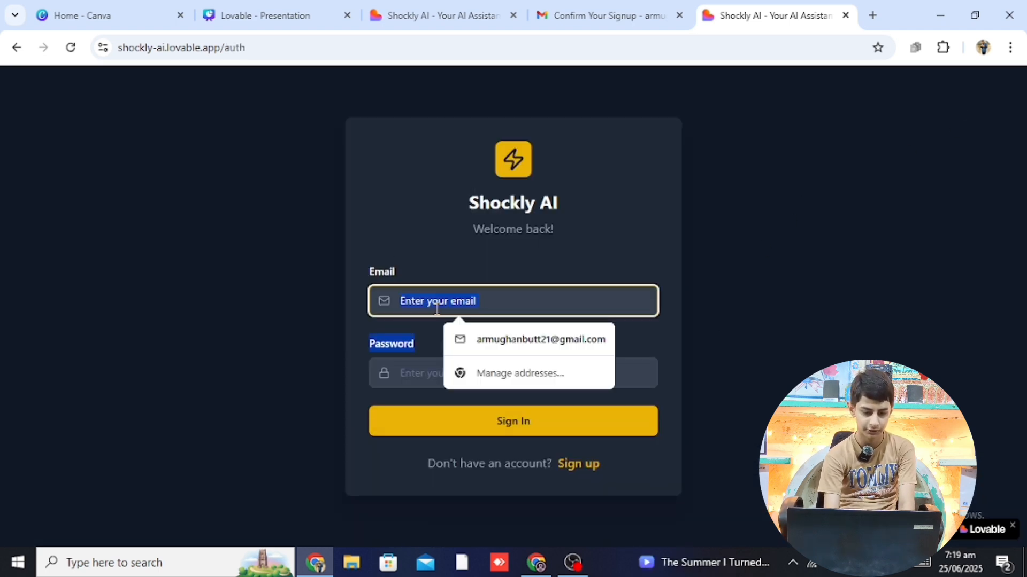
pyautogui.click(484, 326)
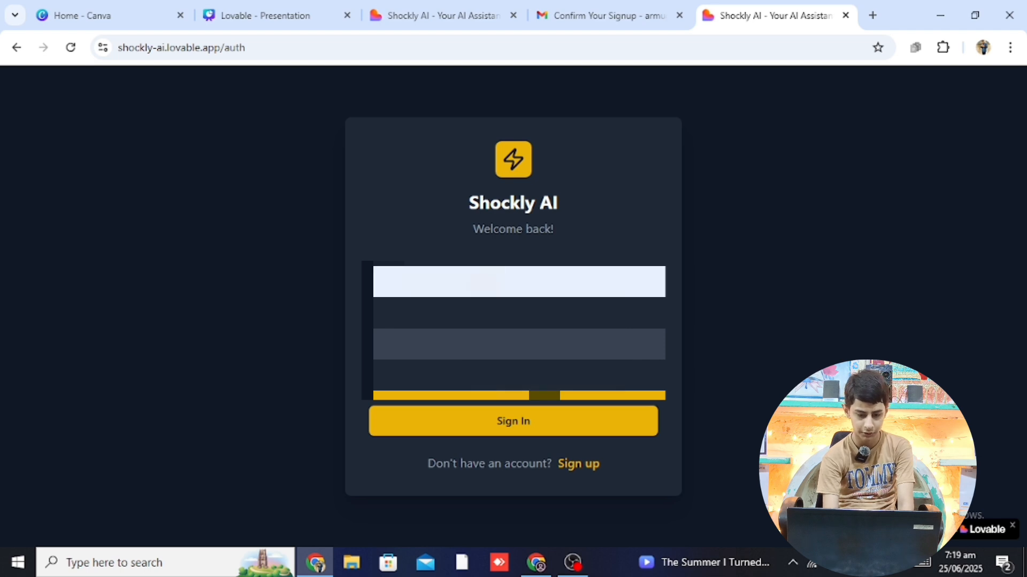
pyautogui.click(455, 360)
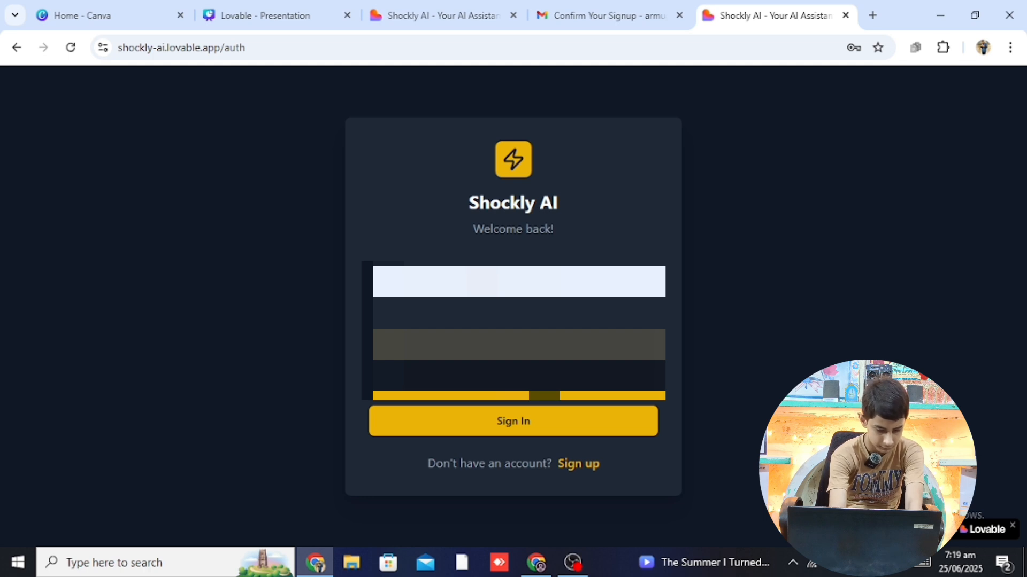
pyautogui.click(497, 421)
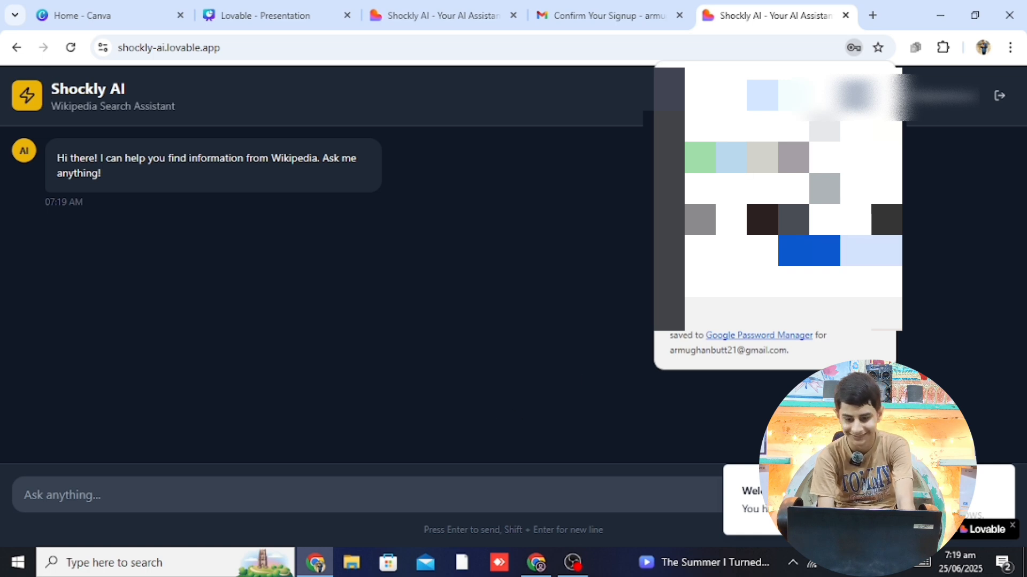
# Leave the chat for the Supabase Authentication Users list showing one email-provider account
pyautogui.click(276, 498)
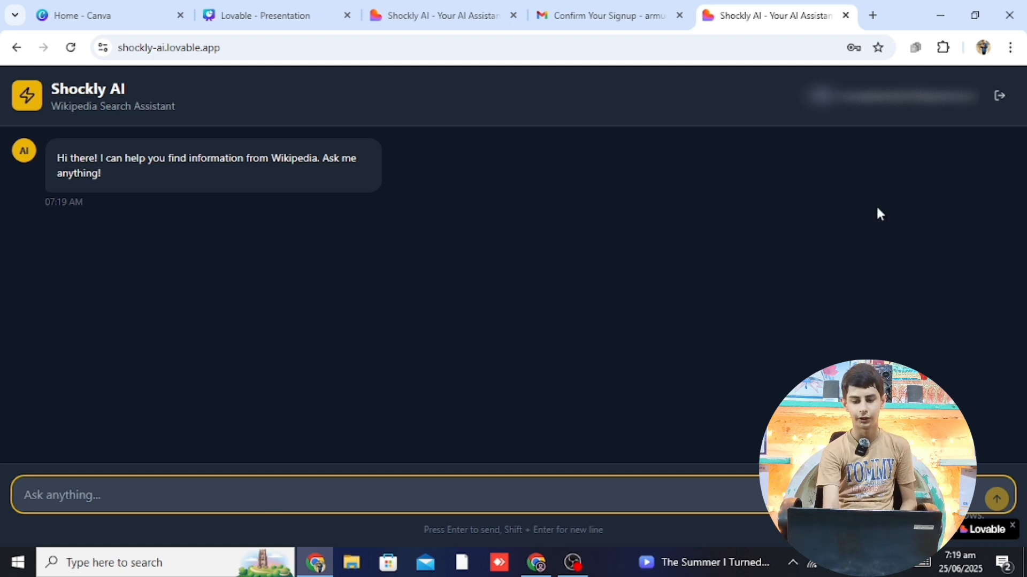
pyautogui.moveTo(832, 99); pyautogui.dragTo(793, 266)
pyautogui.click(793, 267)
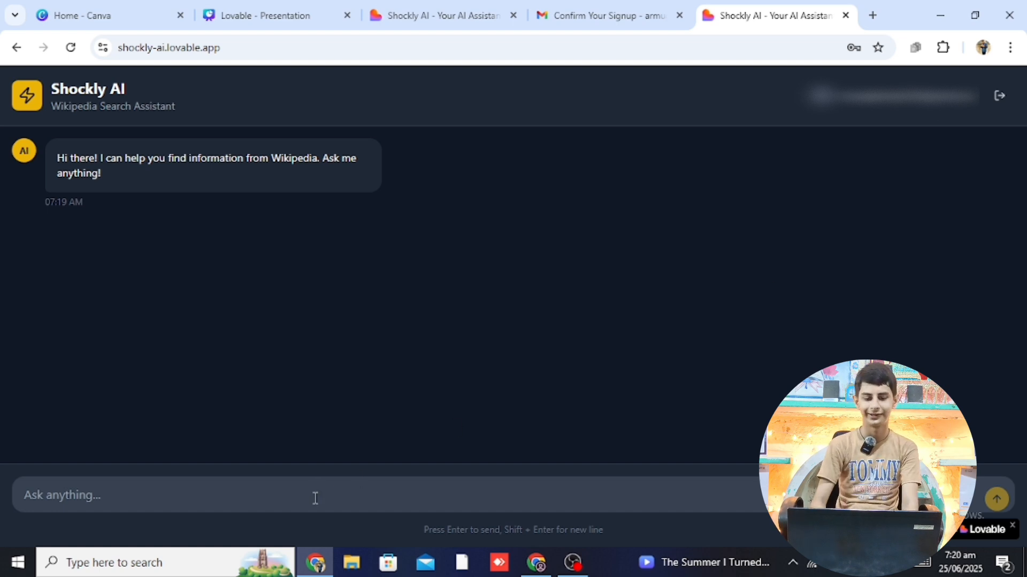
pyautogui.click(150, 488)
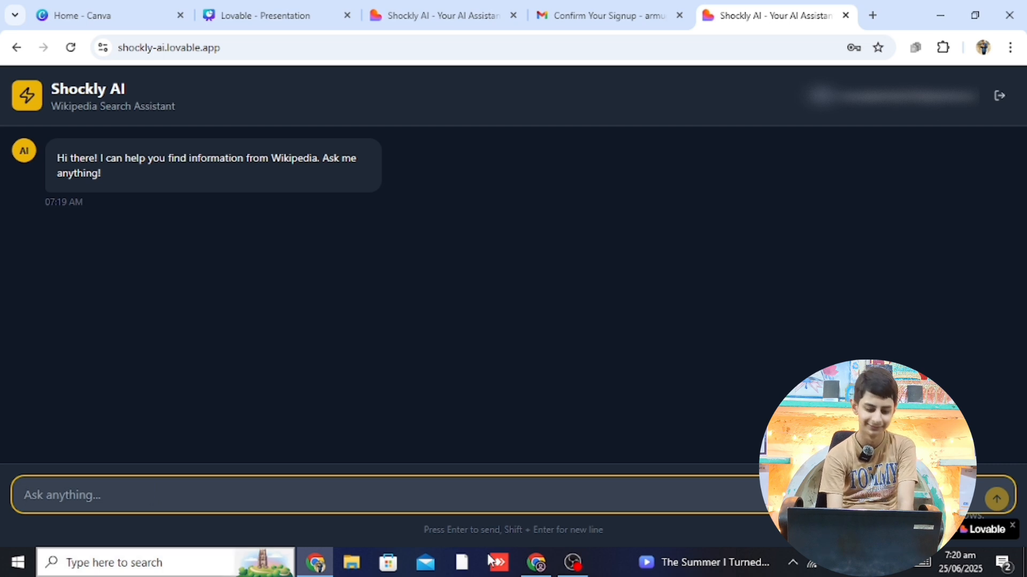
pyautogui.click(532, 564)
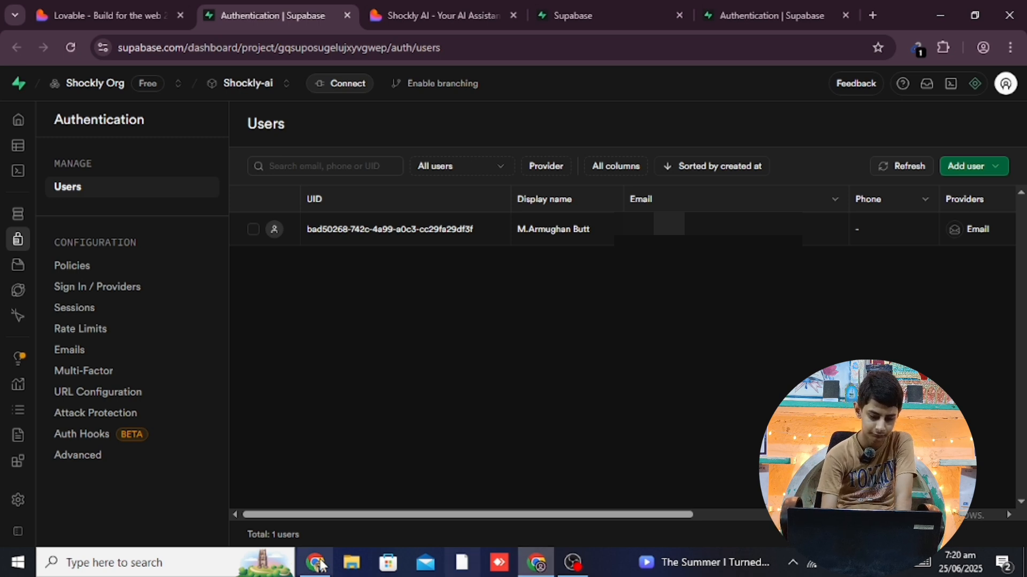
# Bring the Shockly AI chat window back and focus the Ask anything box
pyautogui.click(322, 563)
pyautogui.click(342, 503)
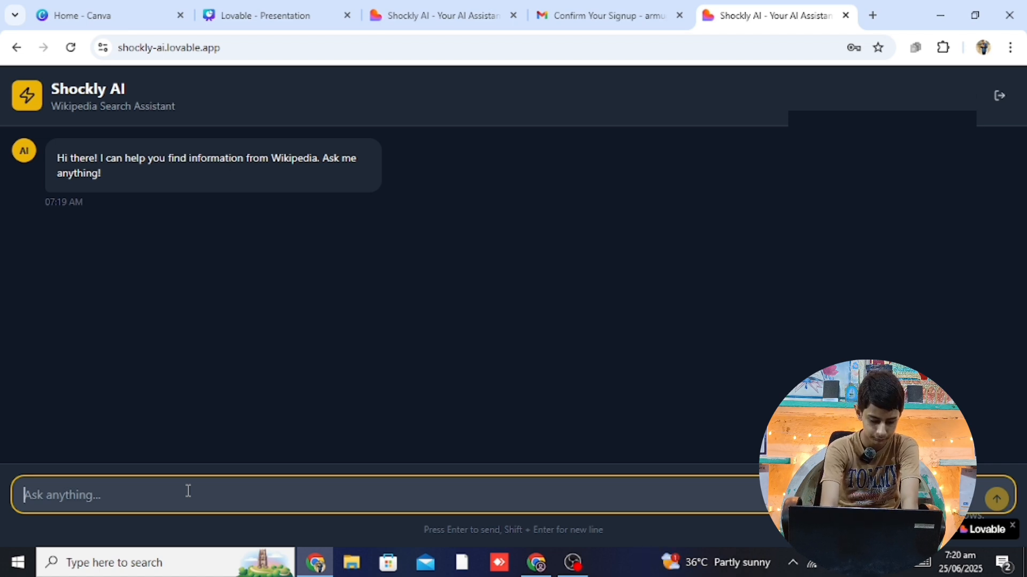
# Send 'Hi' and highlight the Wikipedia reply and its 'Read more on Wikipedia' link
pyautogui.write('Hi')
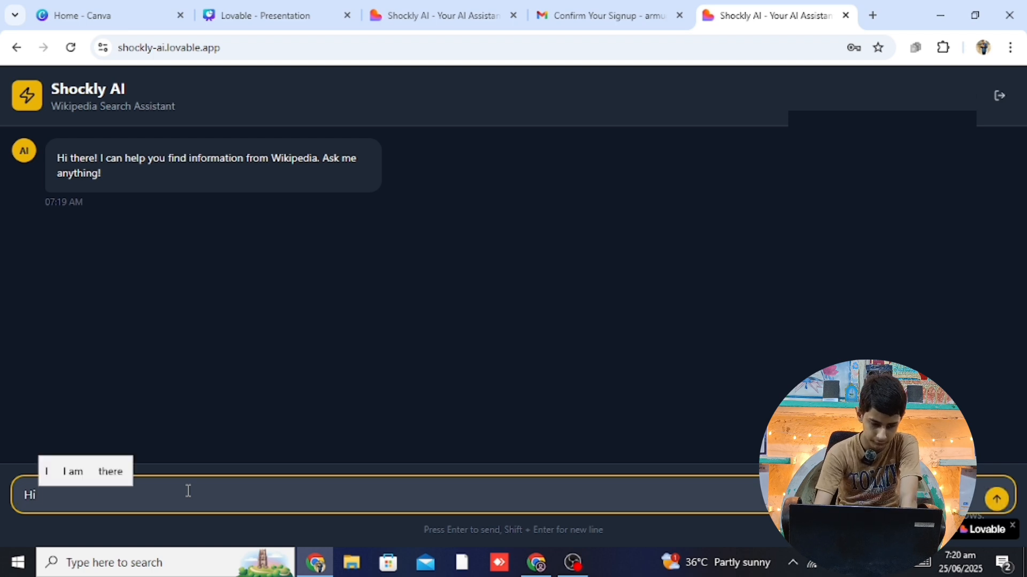
pyautogui.press('Return')
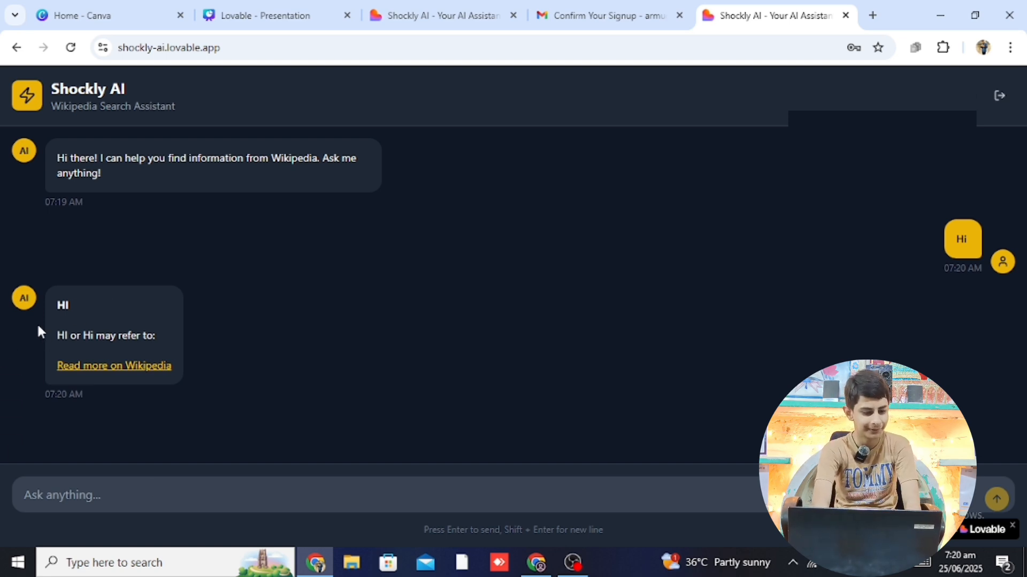
pyautogui.click(114, 333)
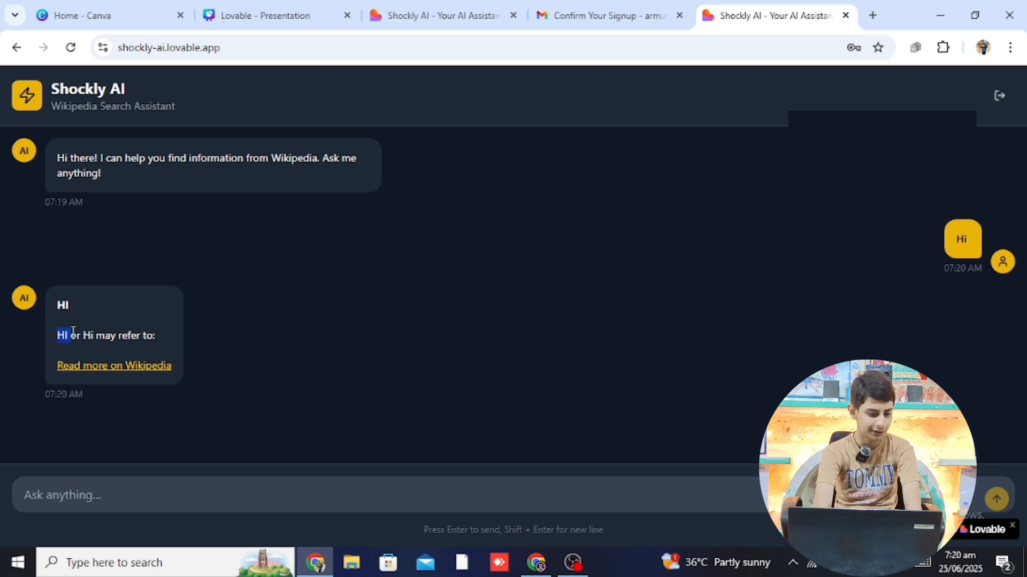
pyautogui.moveTo(74, 331); pyautogui.dragTo(180, 341)
pyautogui.moveTo(29, 361); pyautogui.dragTo(175, 363)
pyautogui.click(256, 369)
# Return to the Shockly AI chat window and open a new browser tab
pyautogui.click(227, 483)
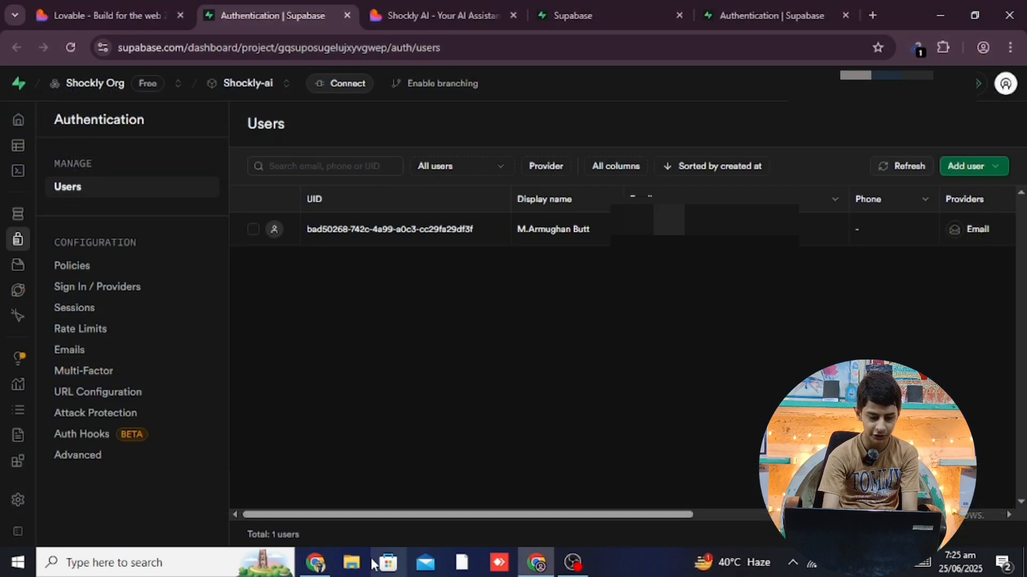
pyautogui.click(316, 563)
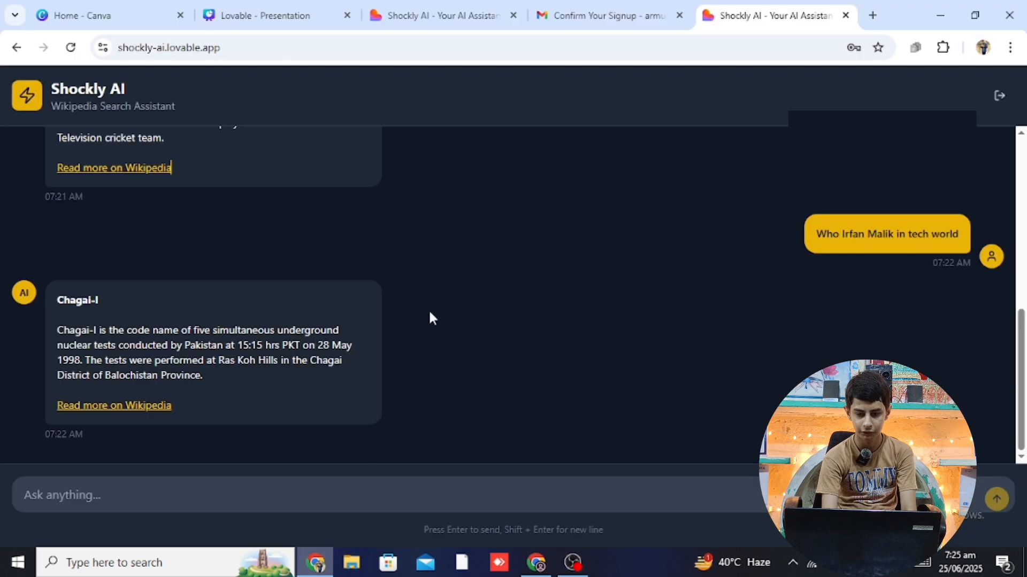
pyautogui.click(871, 16)
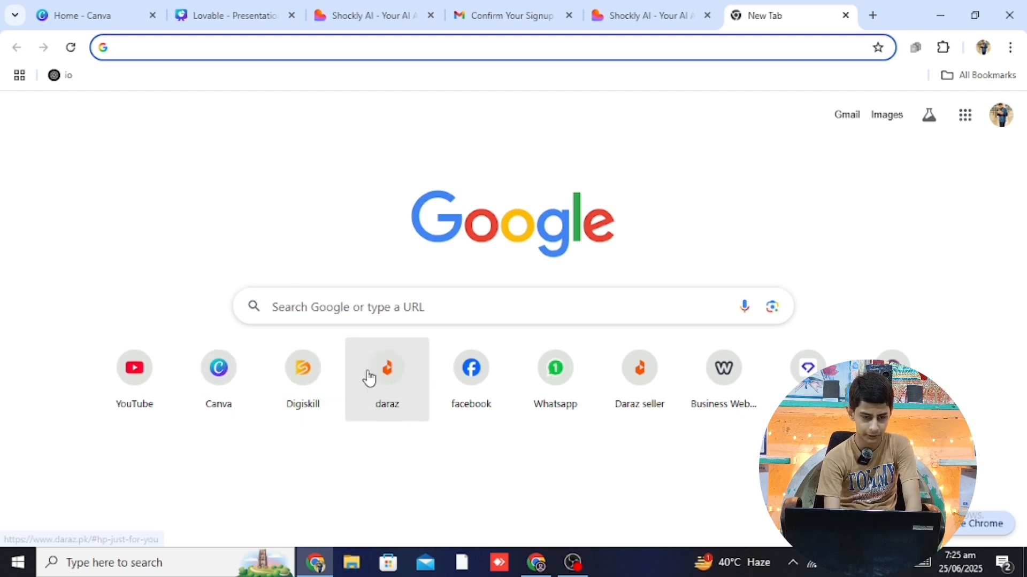
# Go to the Lovable website from the address bar
pyautogui.click(167, 52)
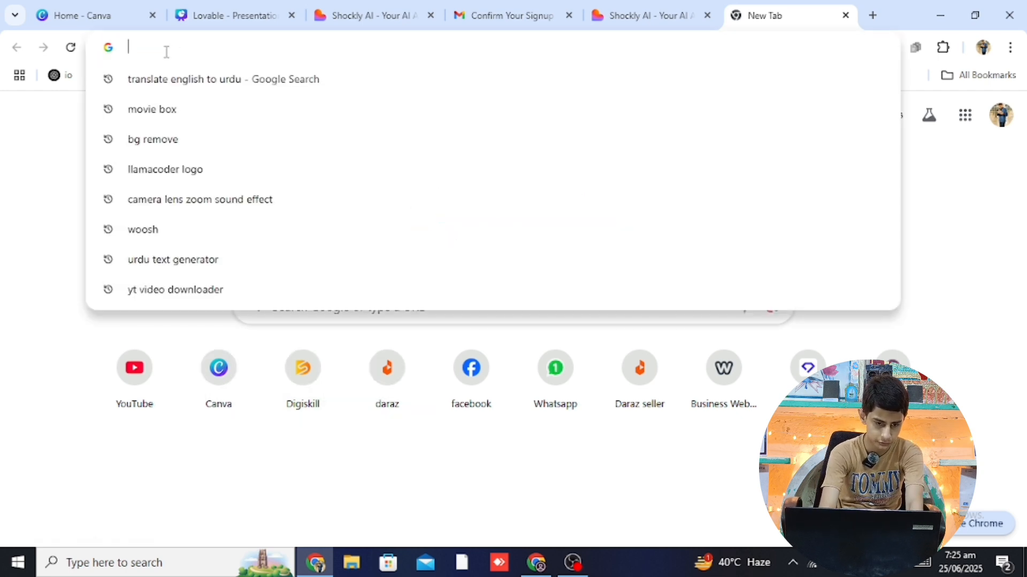
pyautogui.write('lo')
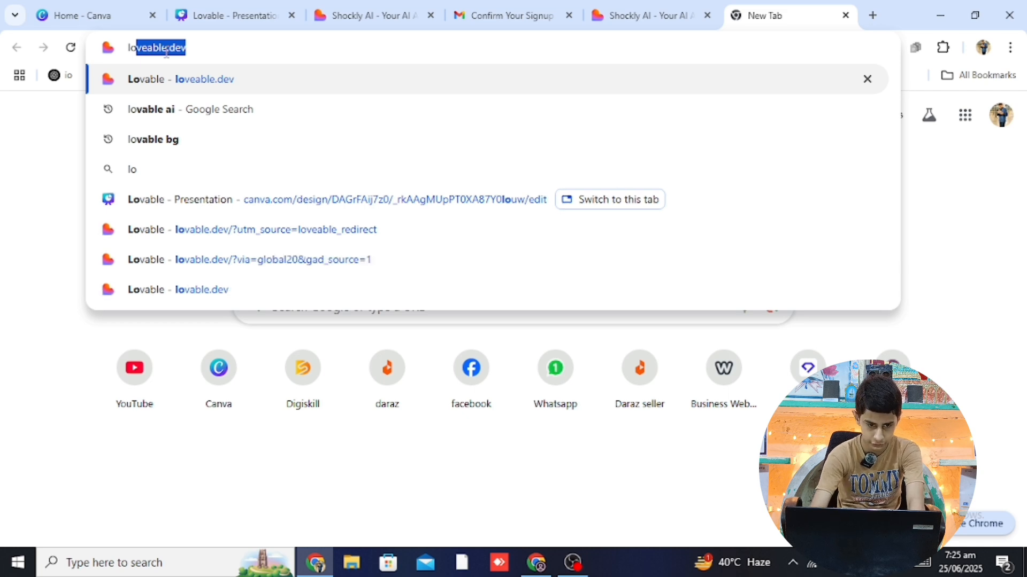
pyautogui.press('Return')
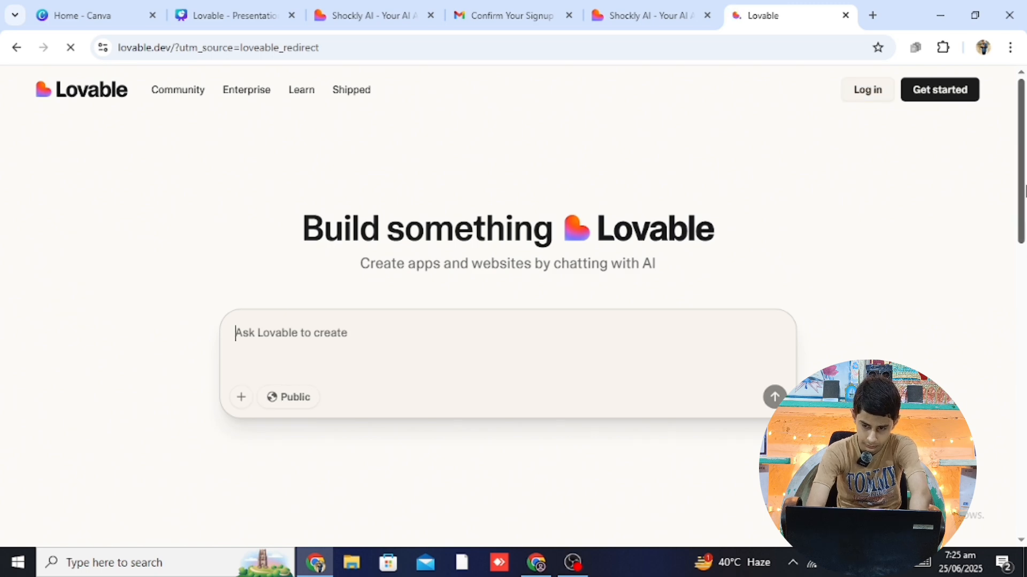
# Scroll down to your projects and open savvy-voice-scribe
pyautogui.scroll(-5, 1019, 174)
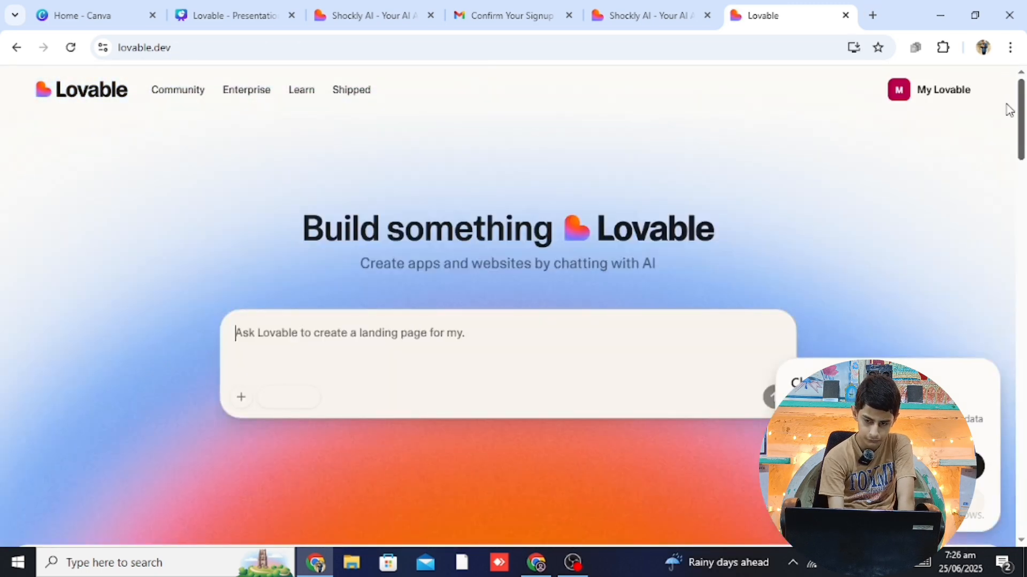
pyautogui.scroll(-8, 1009, 110)
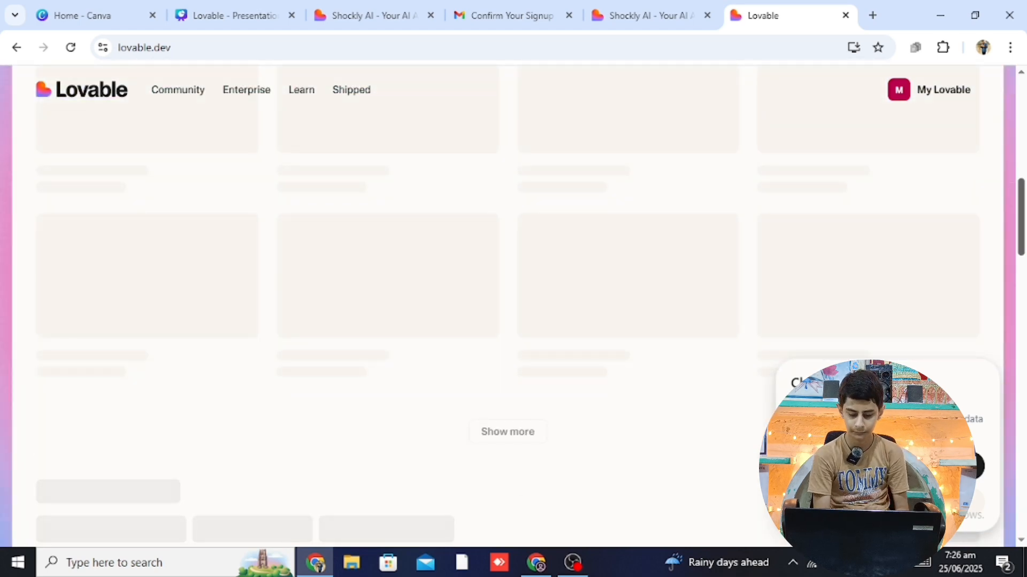
pyautogui.scroll(-5, 513, 305)
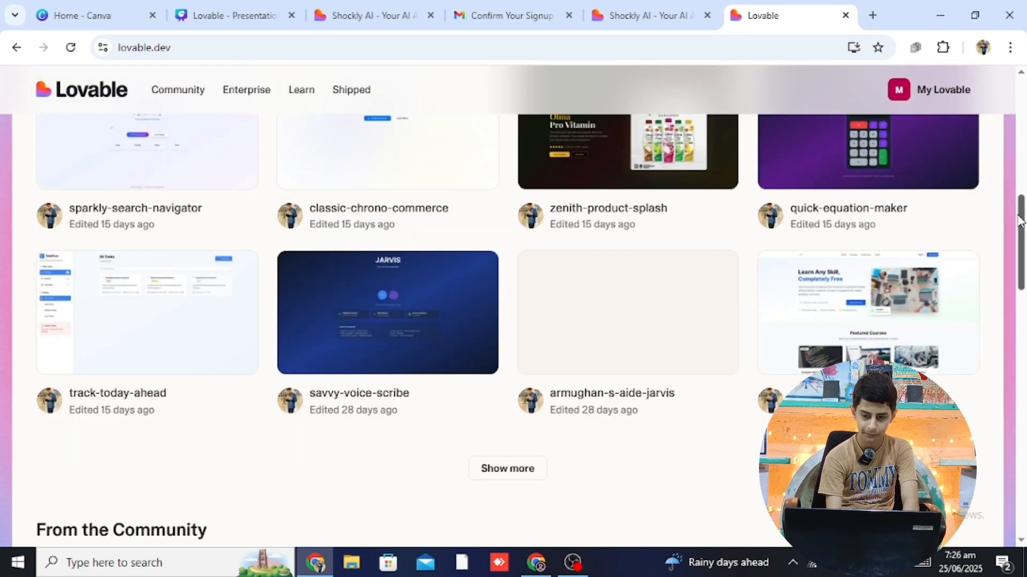
pyautogui.scroll(2, 1023, 233)
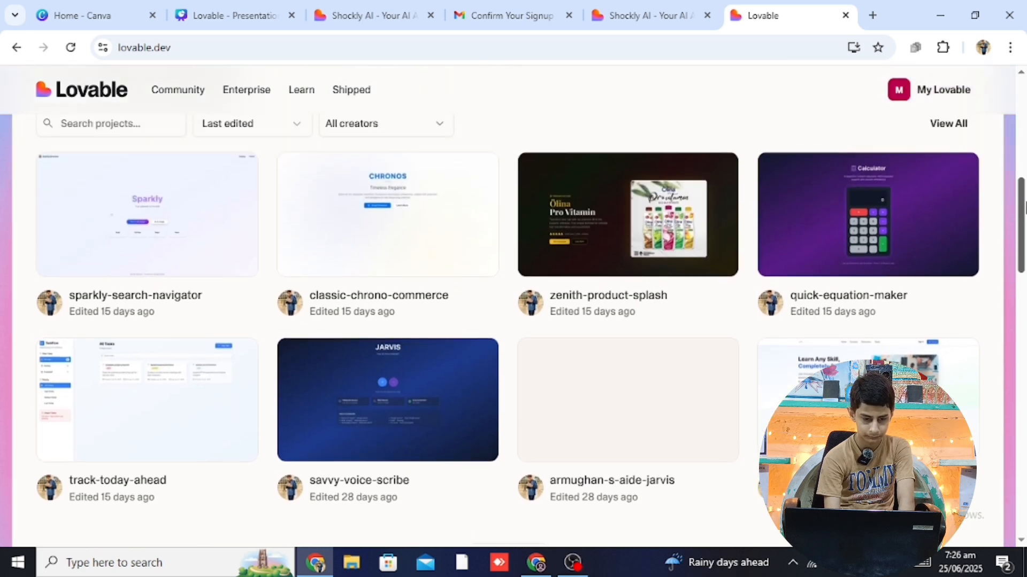
pyautogui.scroll(-4, 453, 204)
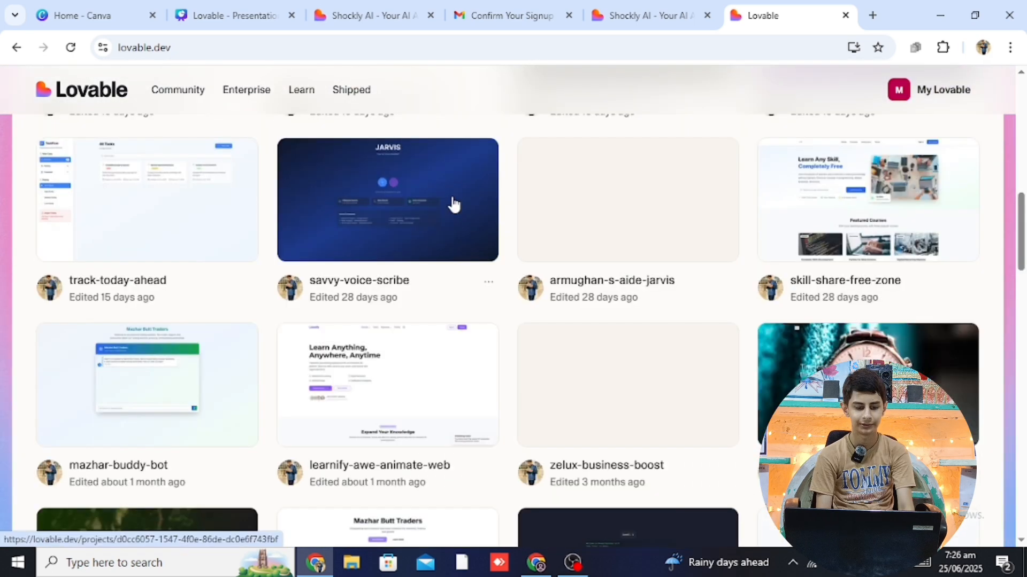
pyautogui.click(454, 205)
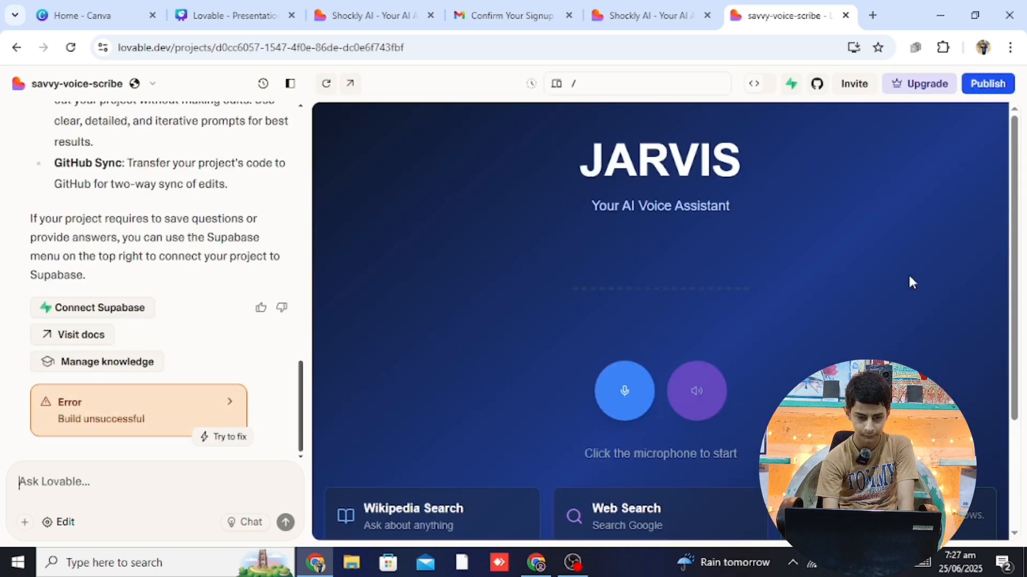
# Open the JARVIS preview in a new tab and start its microphone listening
pyautogui.click(352, 83)
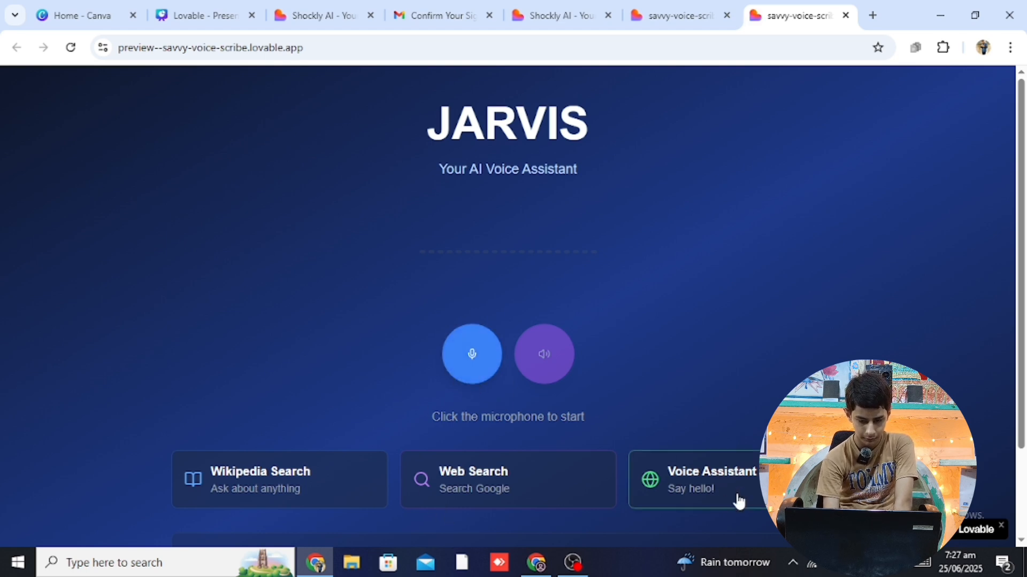
pyautogui.click(472, 355)
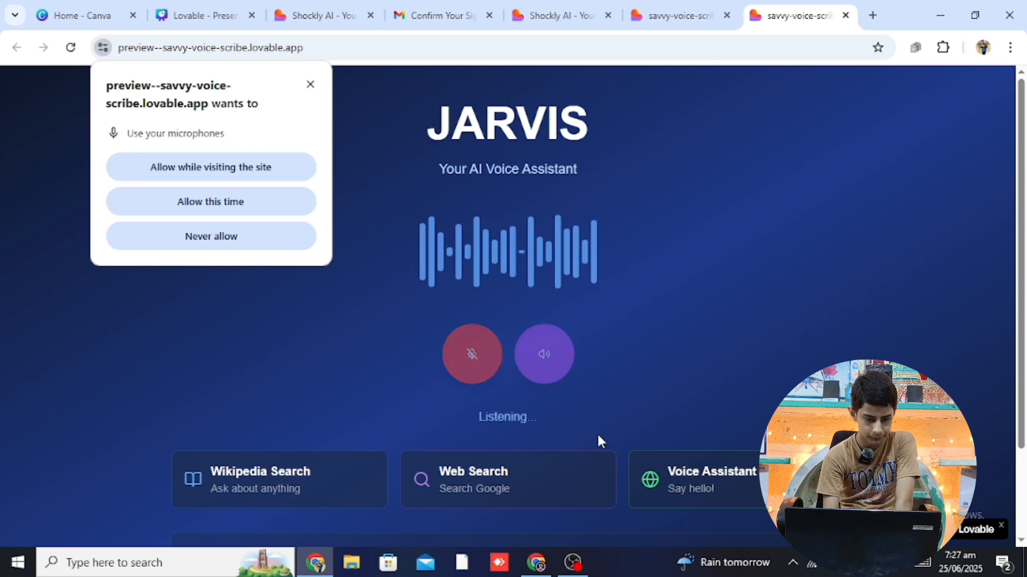
# Allow microphone access, ask 'What is artificial intelligence', read the answer, then stop speech
pyautogui.click(260, 167)
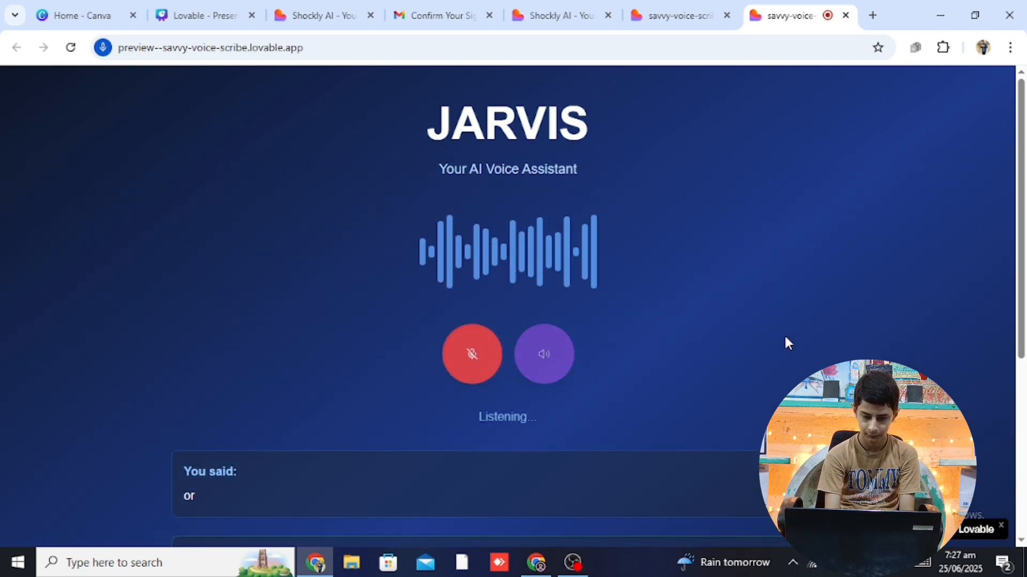
pyautogui.moveTo(1023, 219); pyautogui.dragTo(1025, 231)
pyautogui.scroll(-4, 1024, 231)
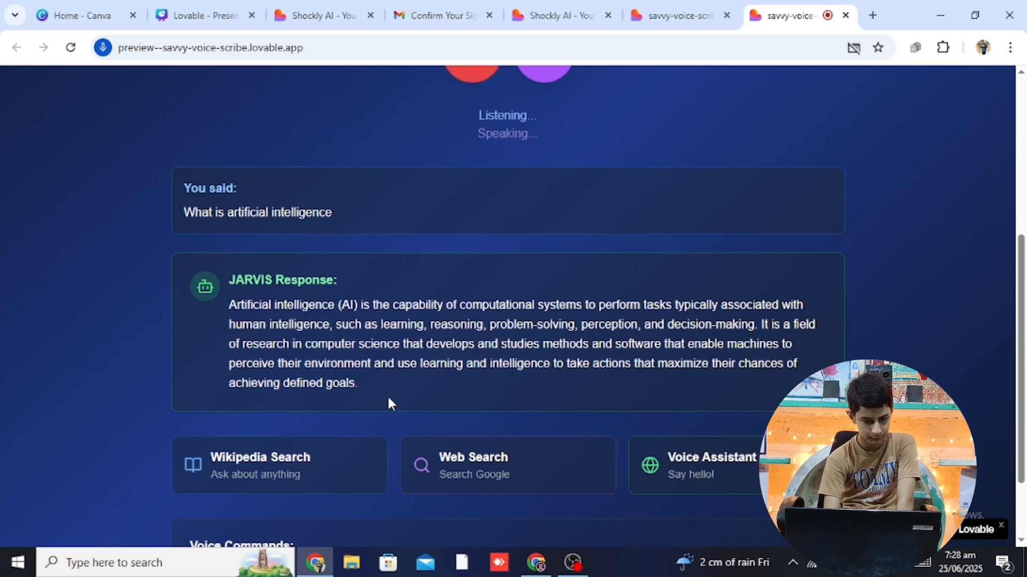
pyautogui.moveTo(387, 394); pyautogui.dragTo(195, 296)
pyautogui.moveTo(216, 338); pyautogui.dragTo(217, 310)
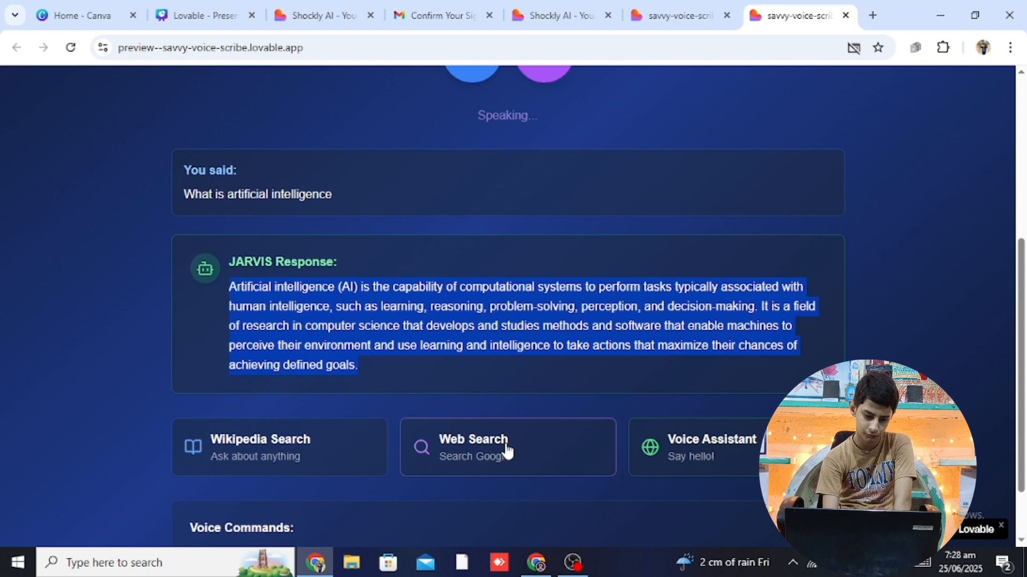
pyautogui.click(961, 364)
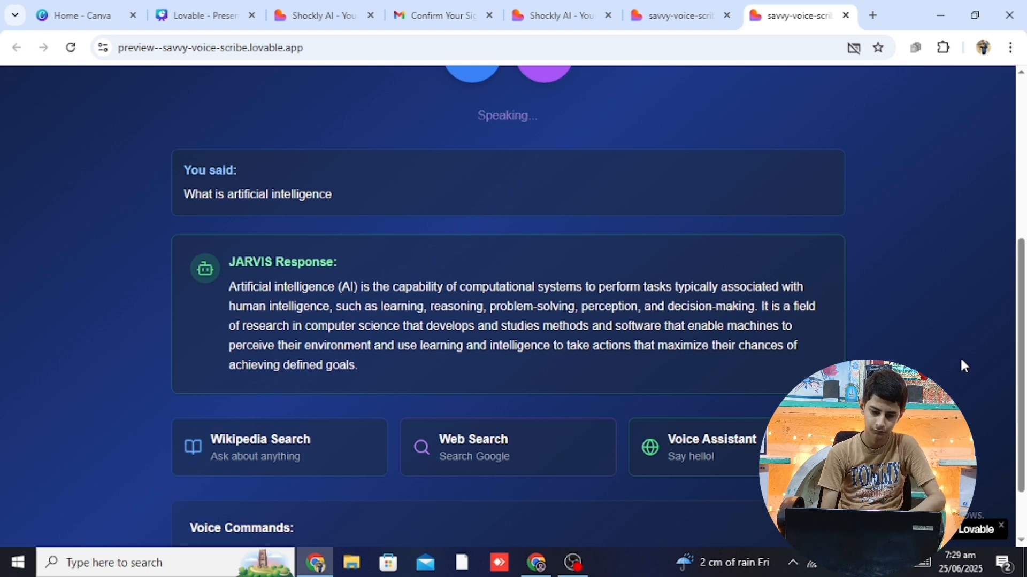
pyautogui.click(539, 81)
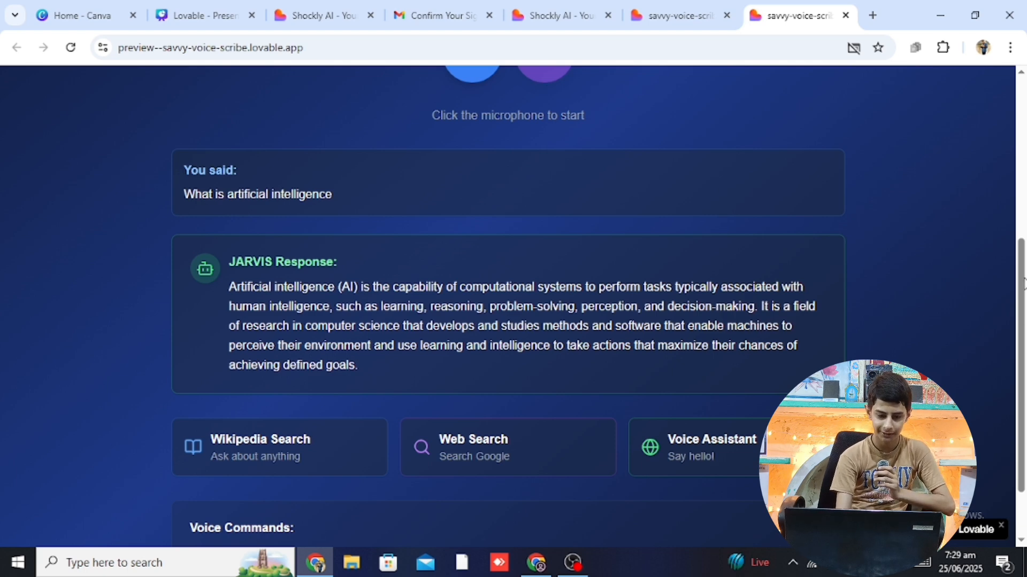
# Review the JARVIS Voice Commands list, then switch to the Supabase Authentication Users page
pyautogui.scroll(2, 1019, 228)
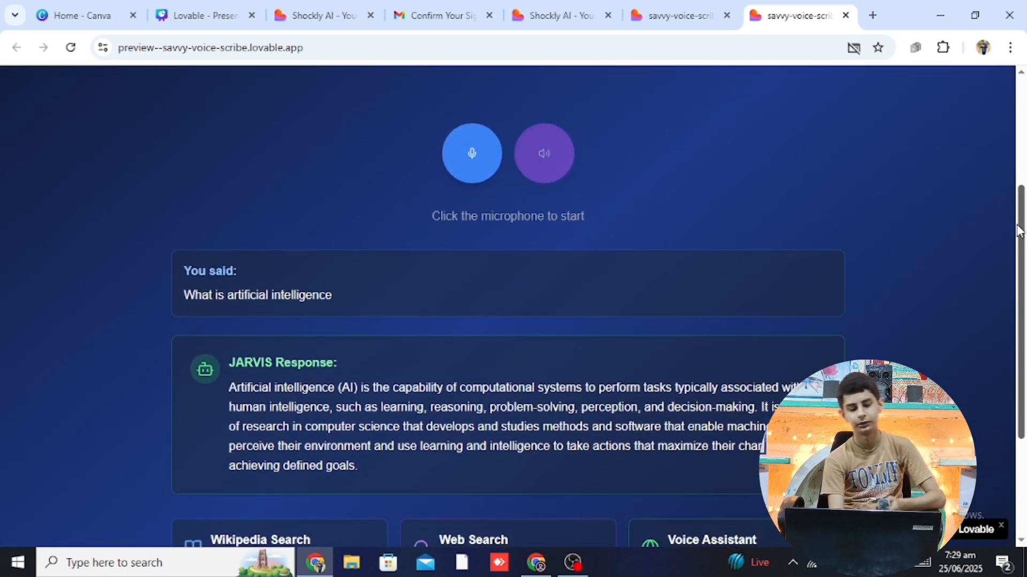
pyautogui.moveTo(1020, 231); pyautogui.dragTo(1022, 236)
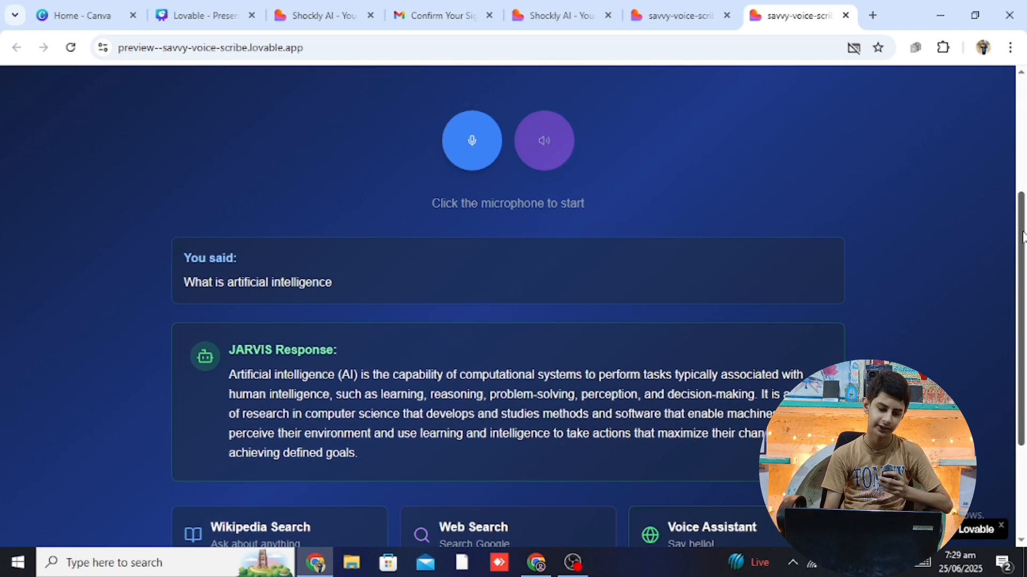
pyautogui.moveTo(1023, 235); pyautogui.dragTo(1021, 481)
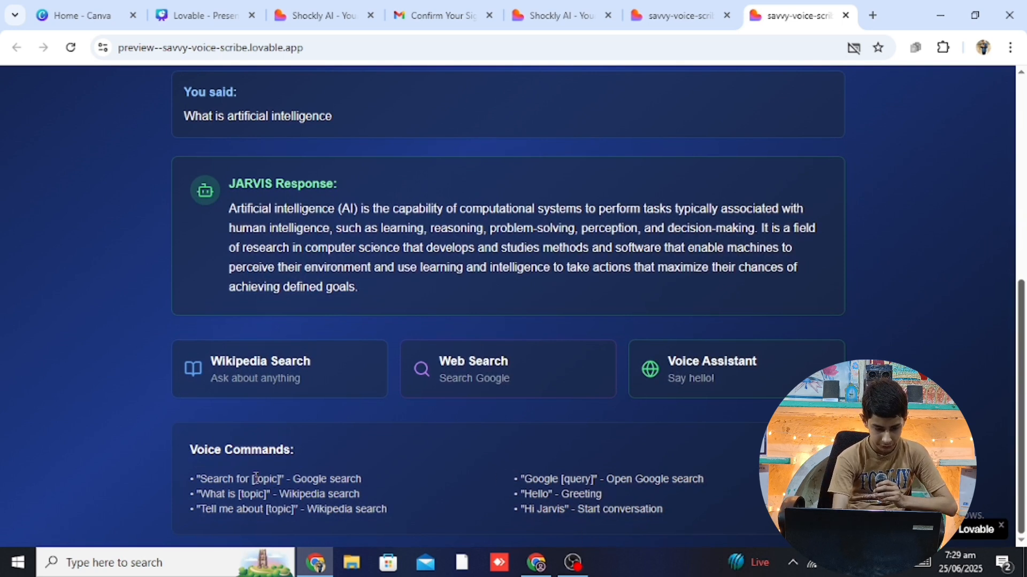
pyautogui.moveTo(204, 487); pyautogui.dragTo(659, 532)
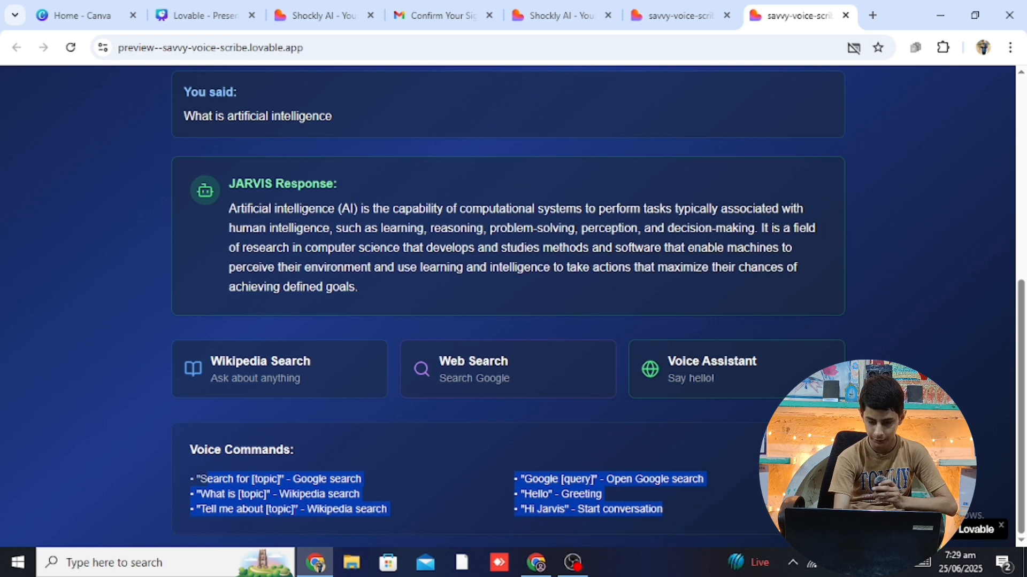
pyautogui.click(951, 374)
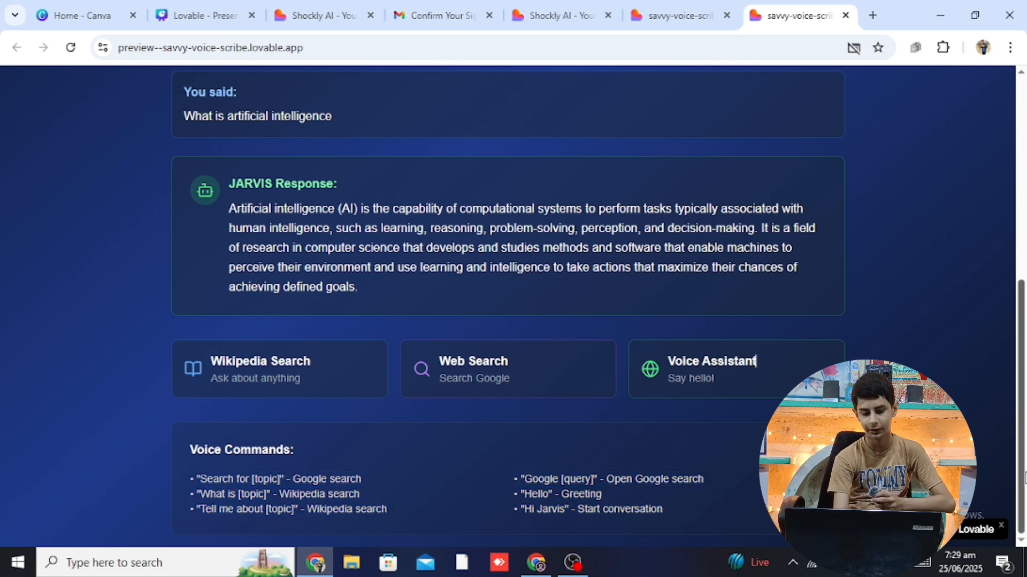
pyautogui.moveTo(1025, 473); pyautogui.dragTo(1013, 255)
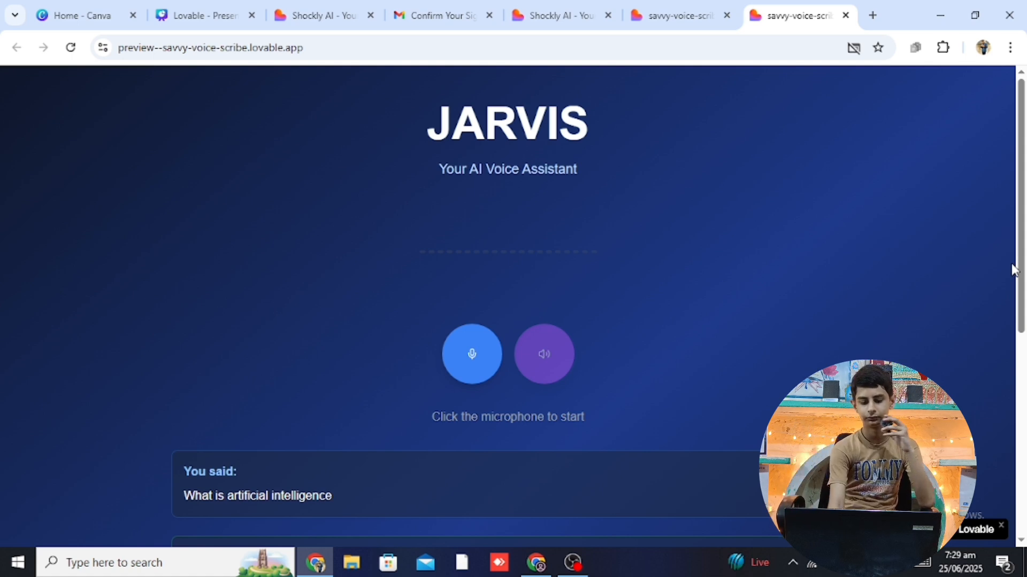
pyautogui.click(551, 566)
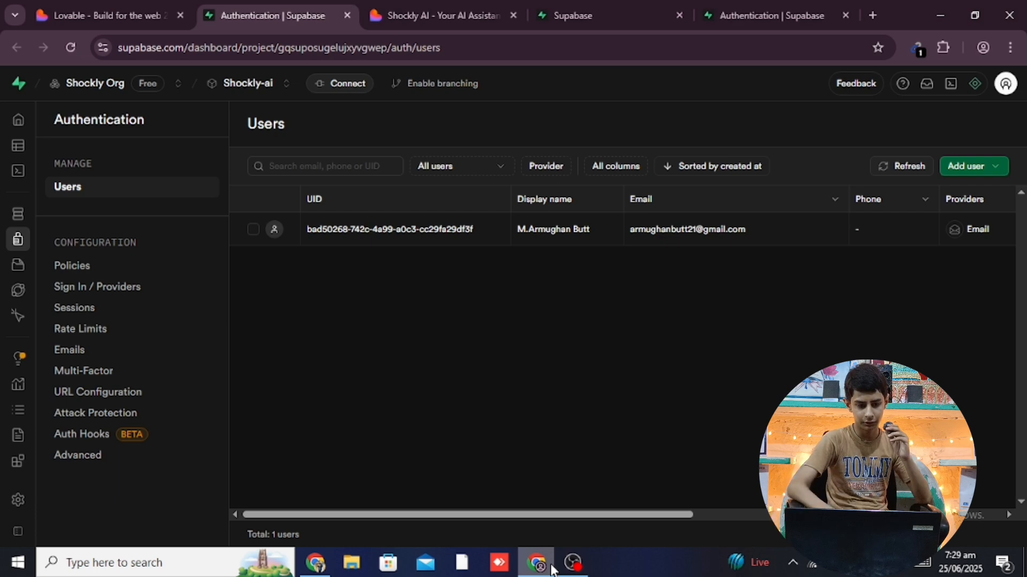
# Switch to the shockly-ai Lovable tab and open, then close, its project menu
pyautogui.click(137, 12)
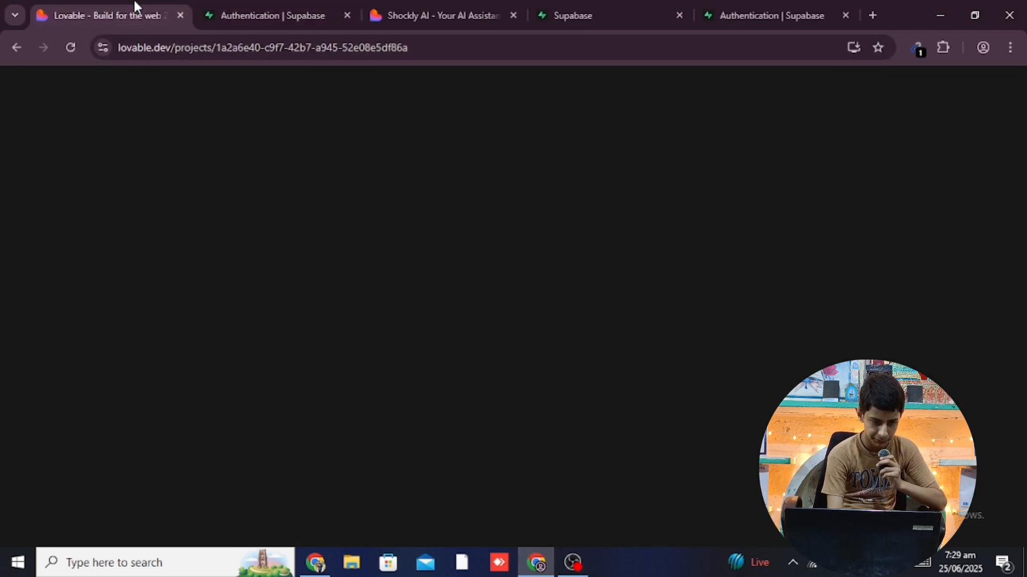
pyautogui.click(93, 87)
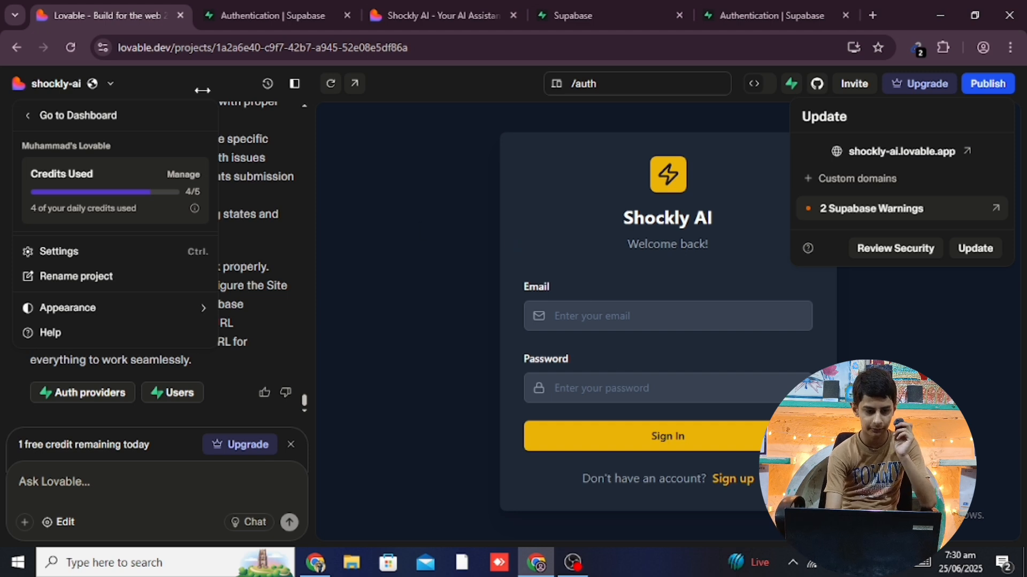
pyautogui.click(85, 88)
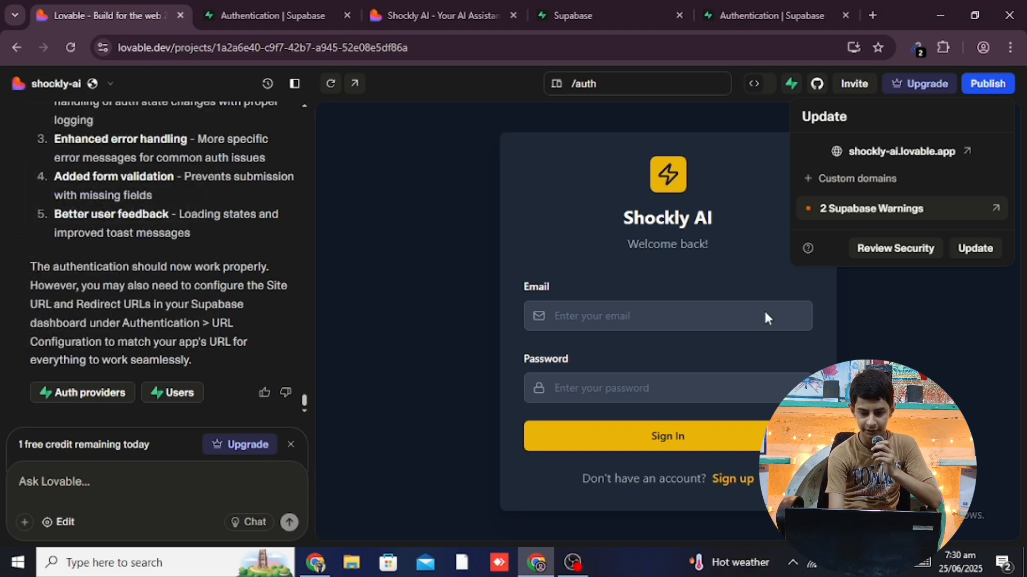